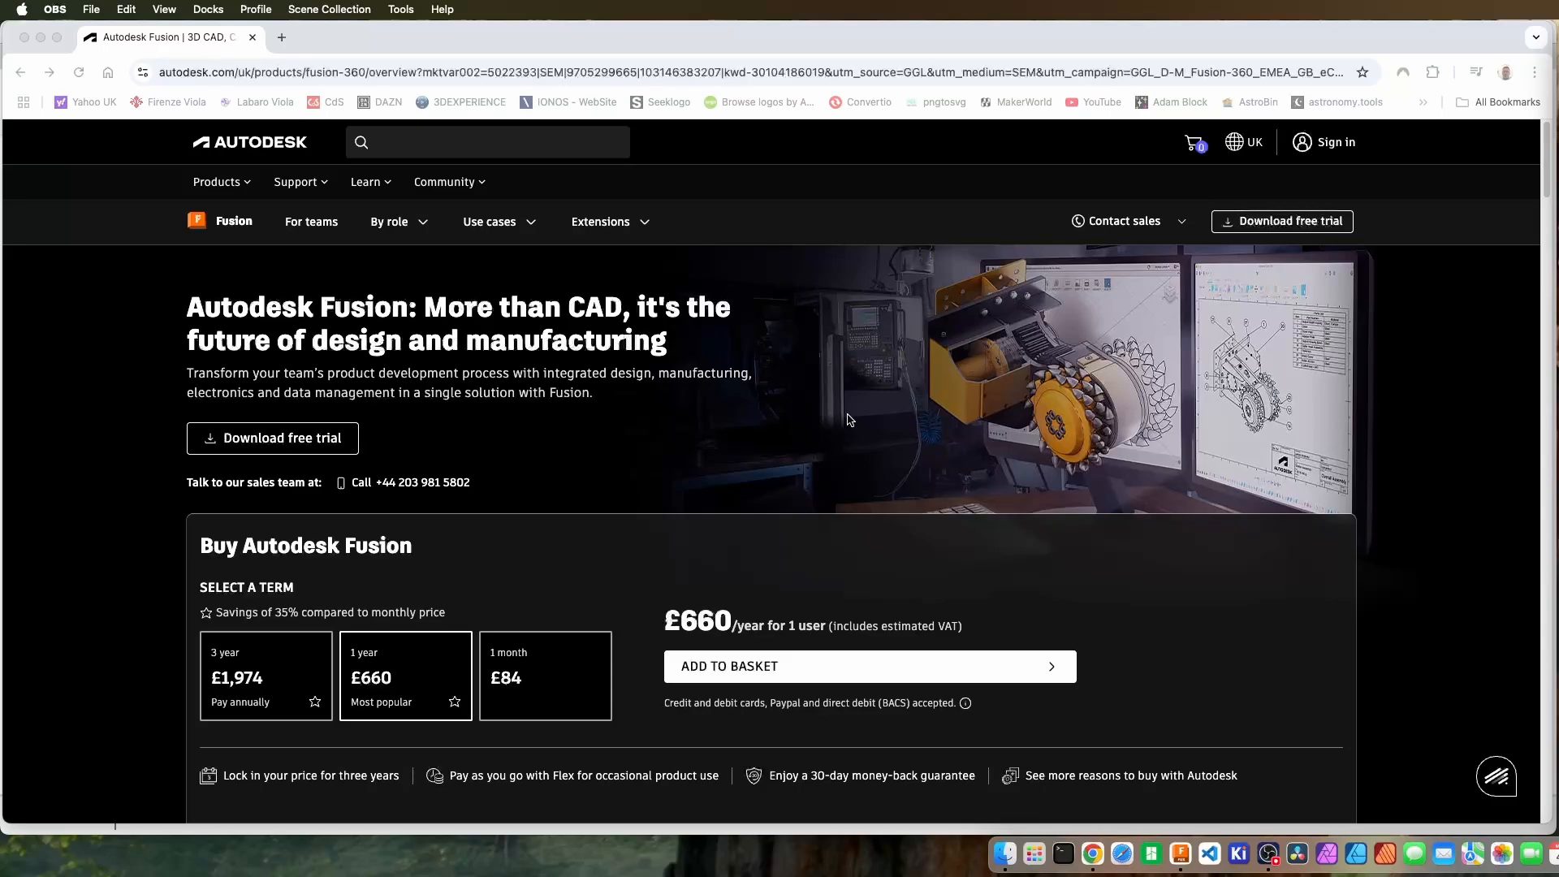
# Choose the limited free version for personal use from Autodesk Fusion's free download options, declining the feedback survey.
pyautogui.click(753, 32)
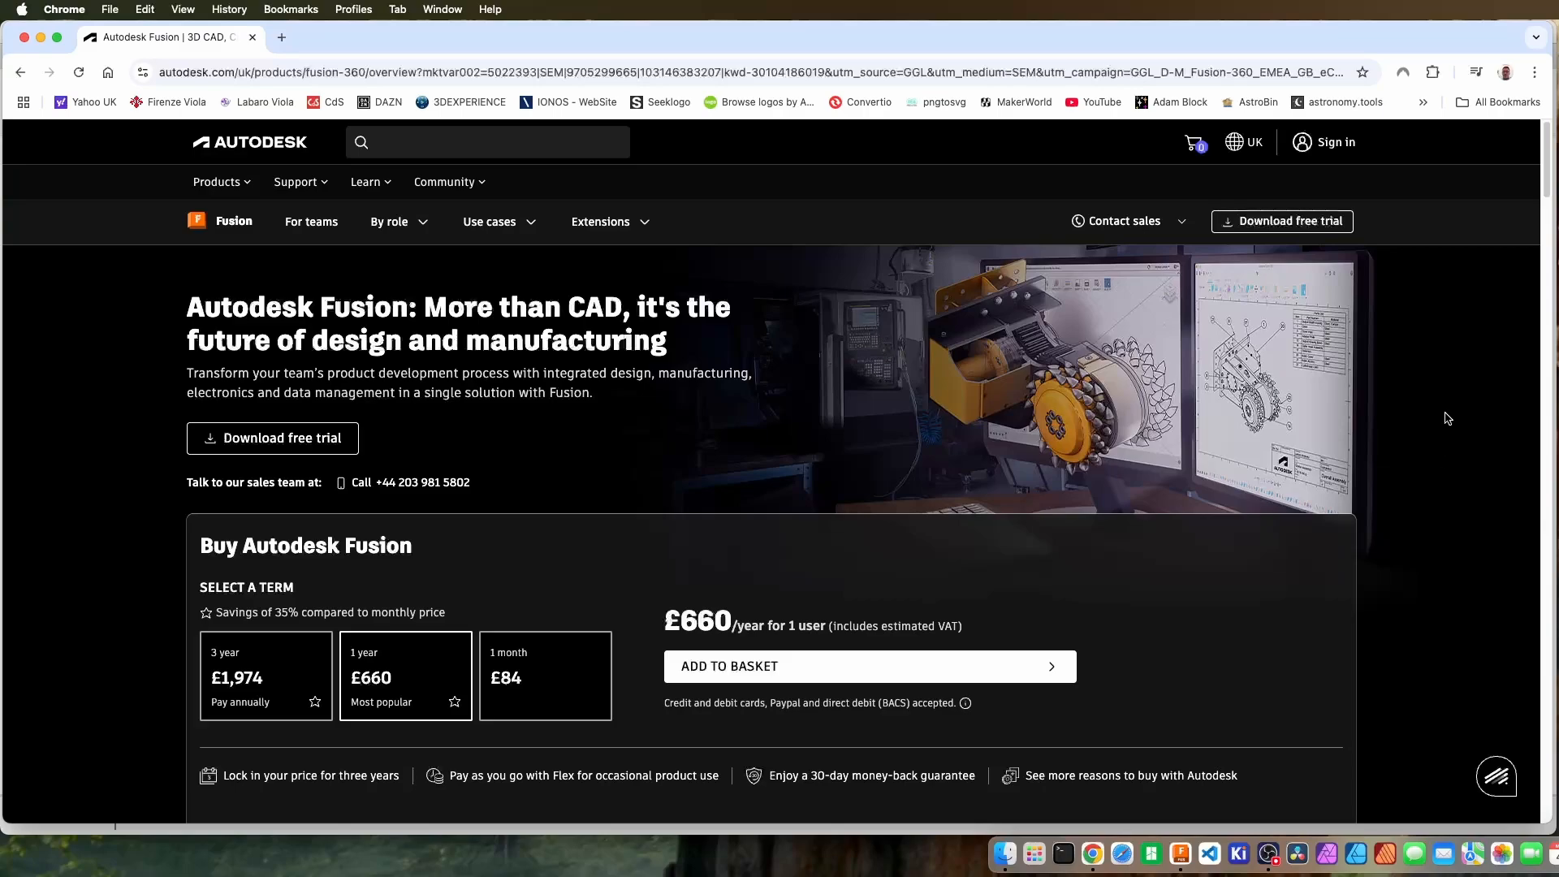
pyautogui.click(1277, 223)
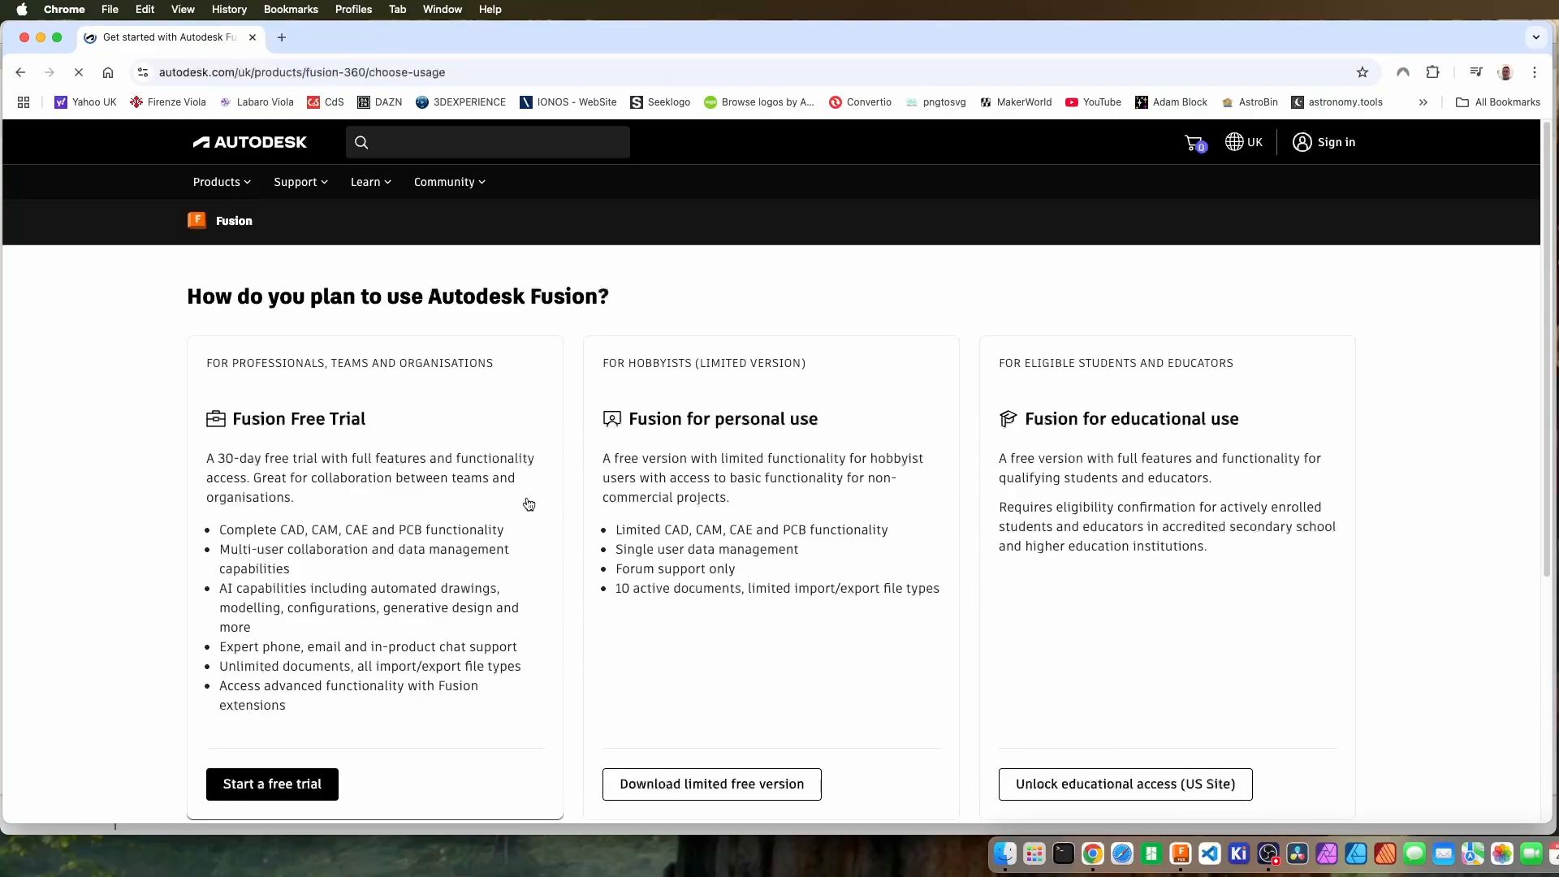
pyautogui.scroll(-2, 522, 501)
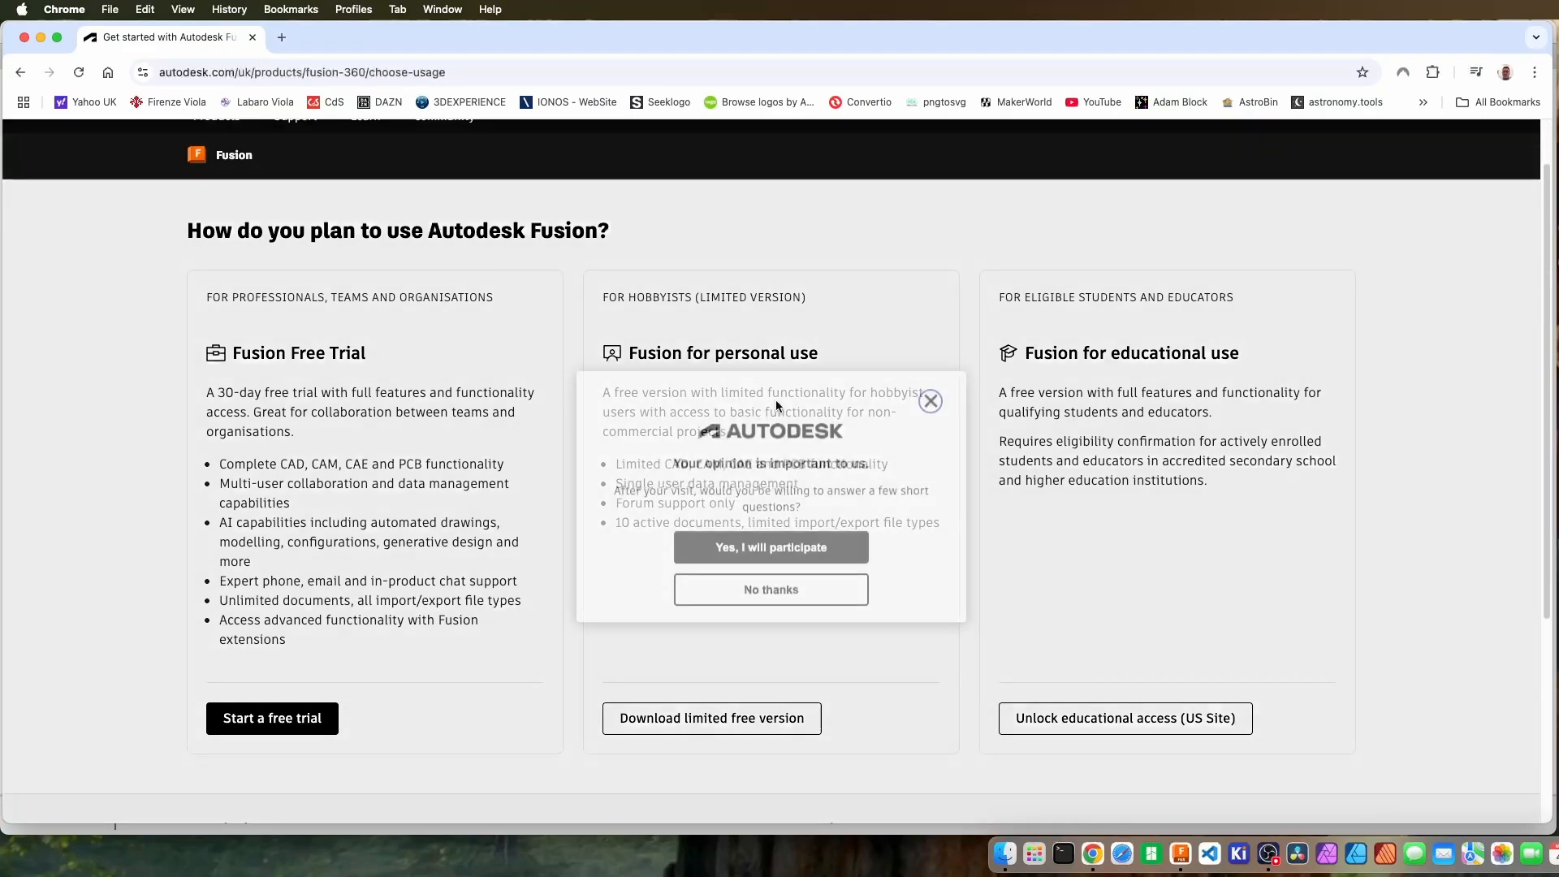
pyautogui.click(820, 567)
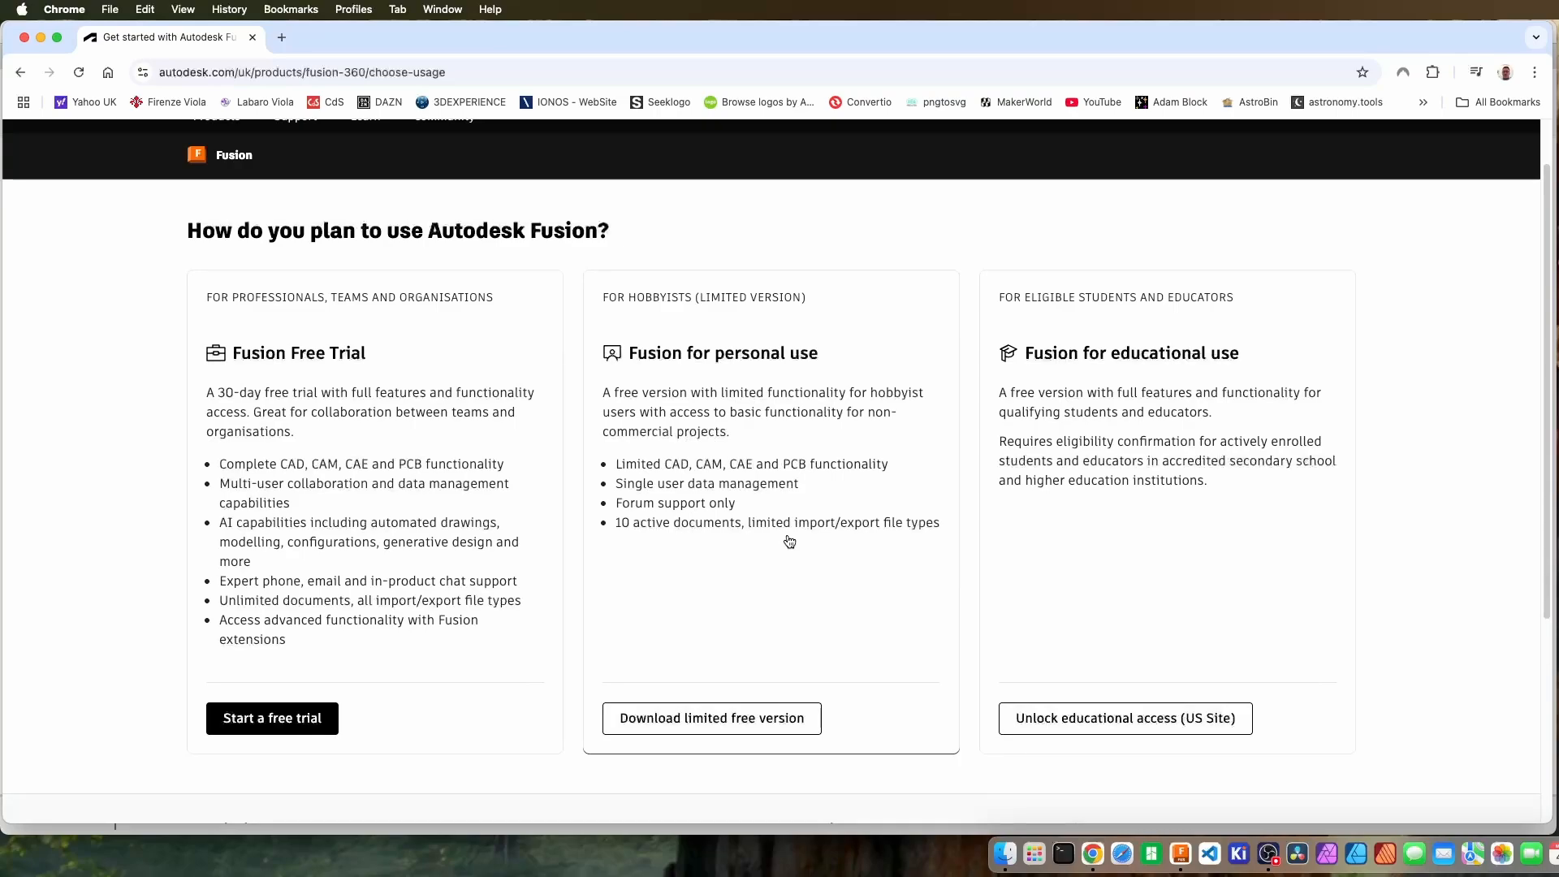
pyautogui.scroll(-1, 790, 541)
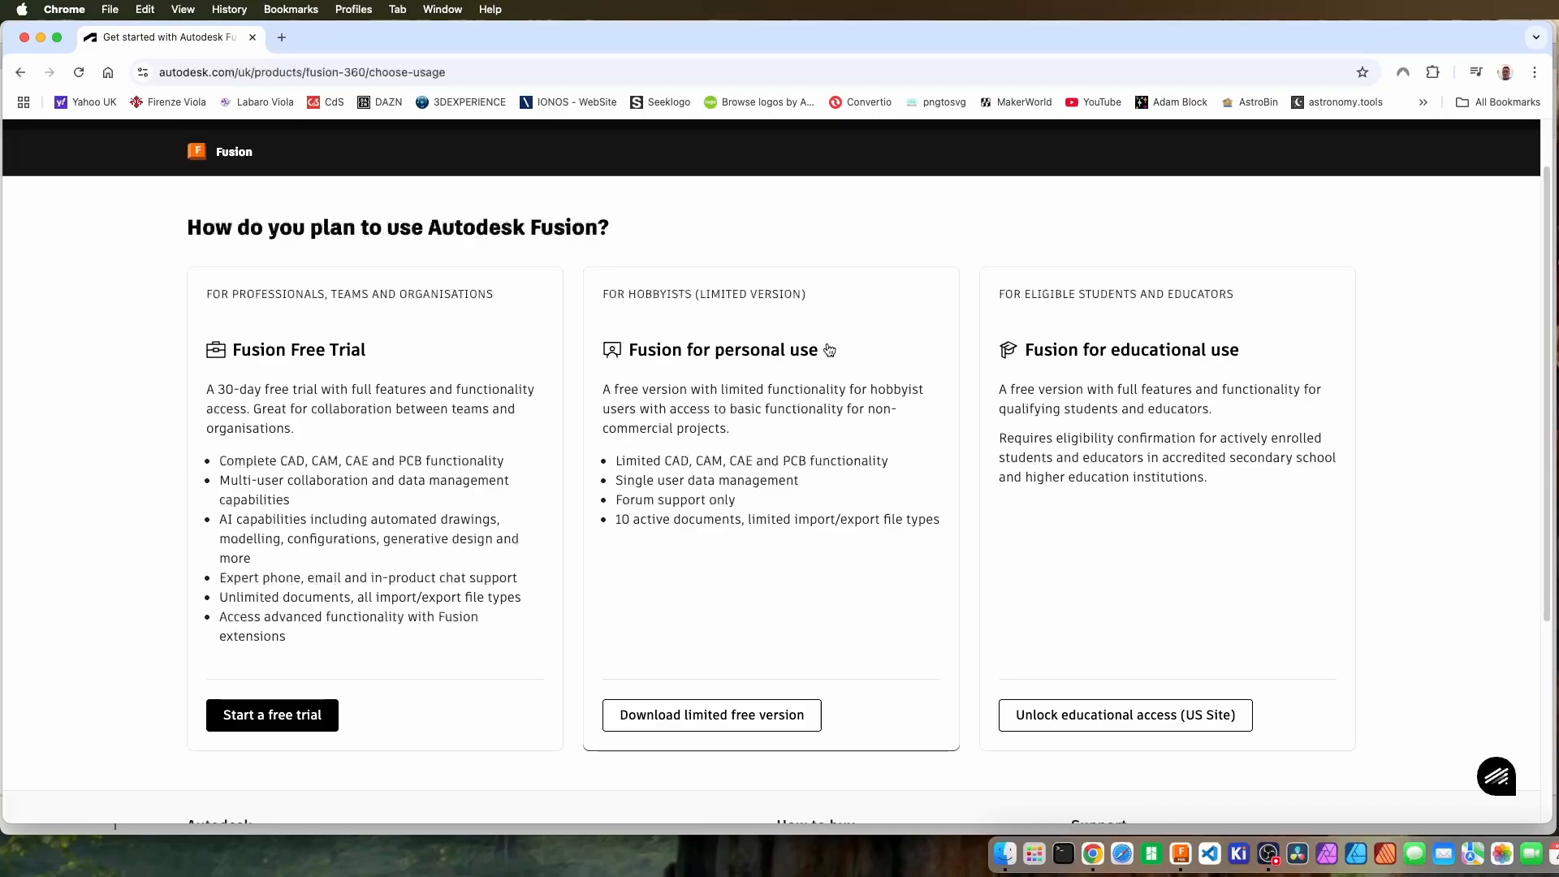
pyautogui.scroll(-2, 841, 438)
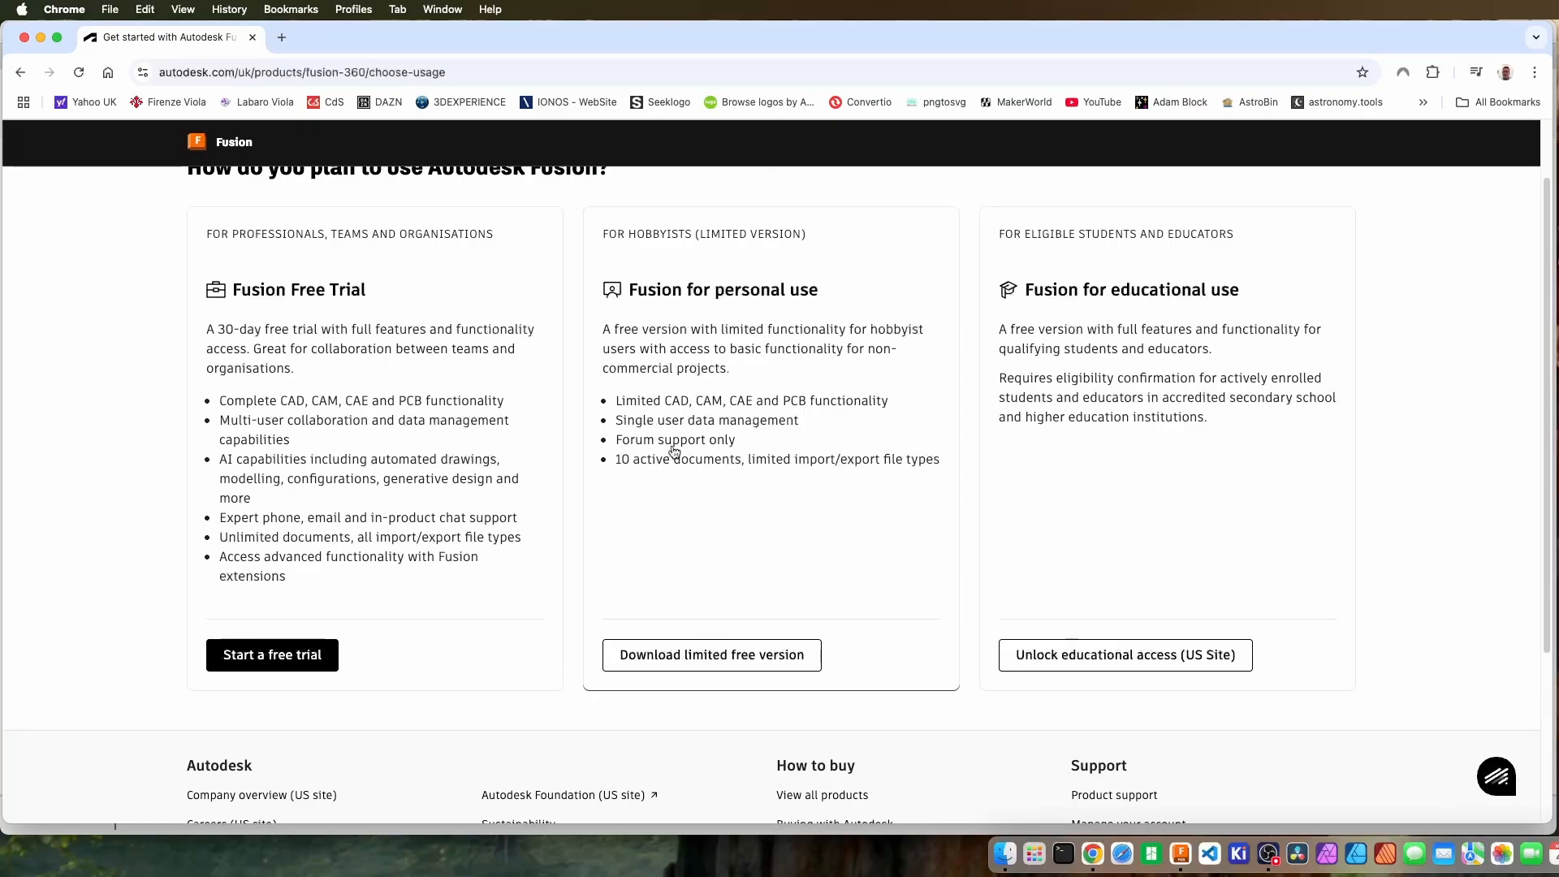
pyautogui.click(719, 656)
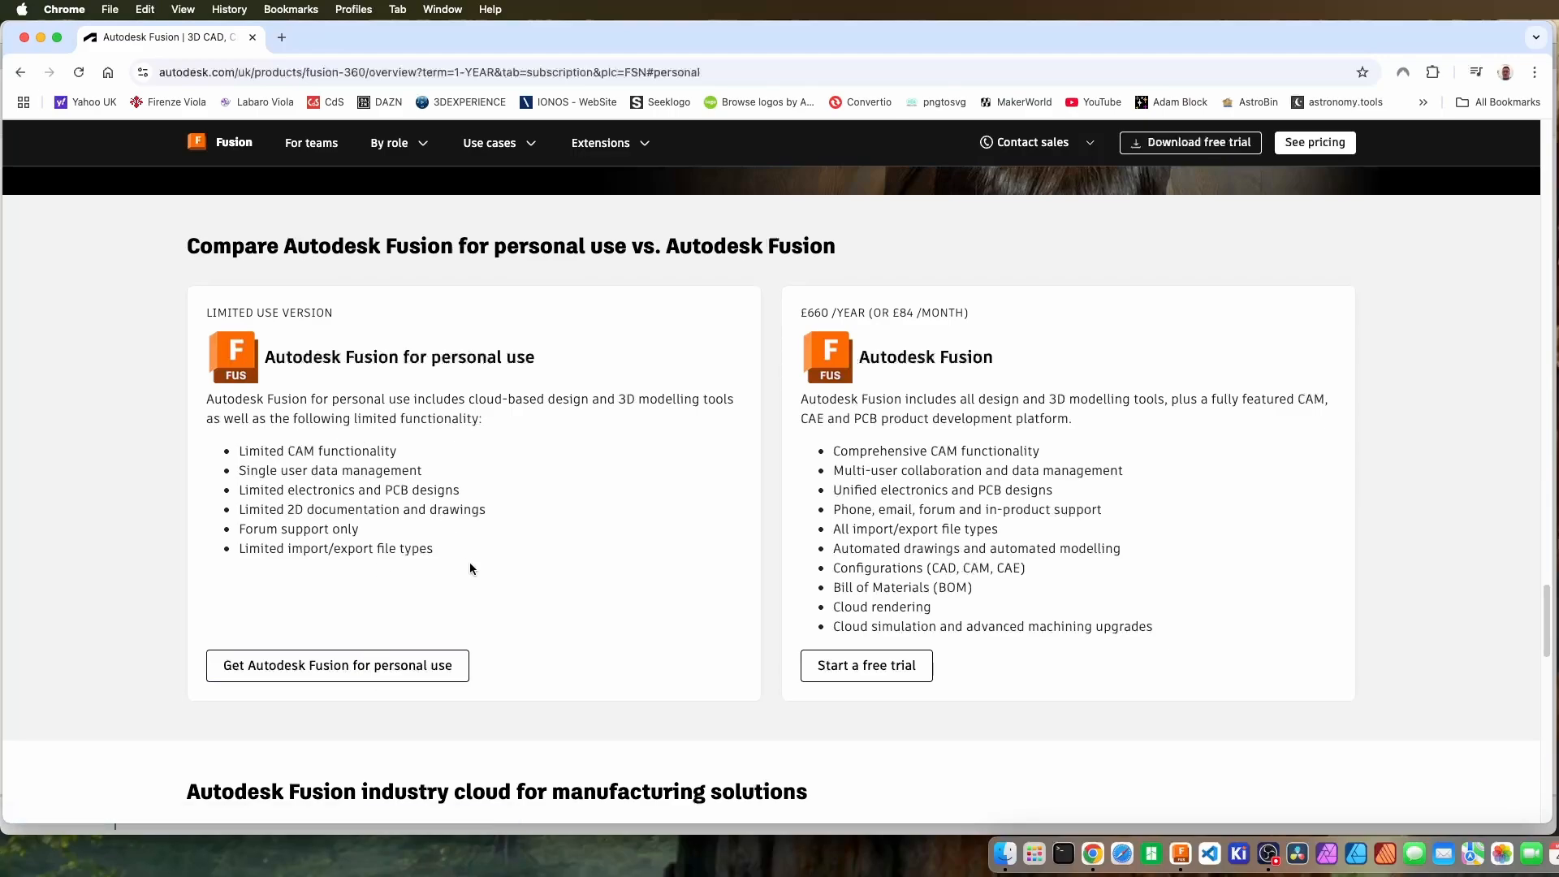
# Examine the comparison between Autodesk Fusion for personal use and the paid version, including the personal licence's limits.
pyautogui.moveTo(498, 582); pyautogui.dragTo(195, 382)
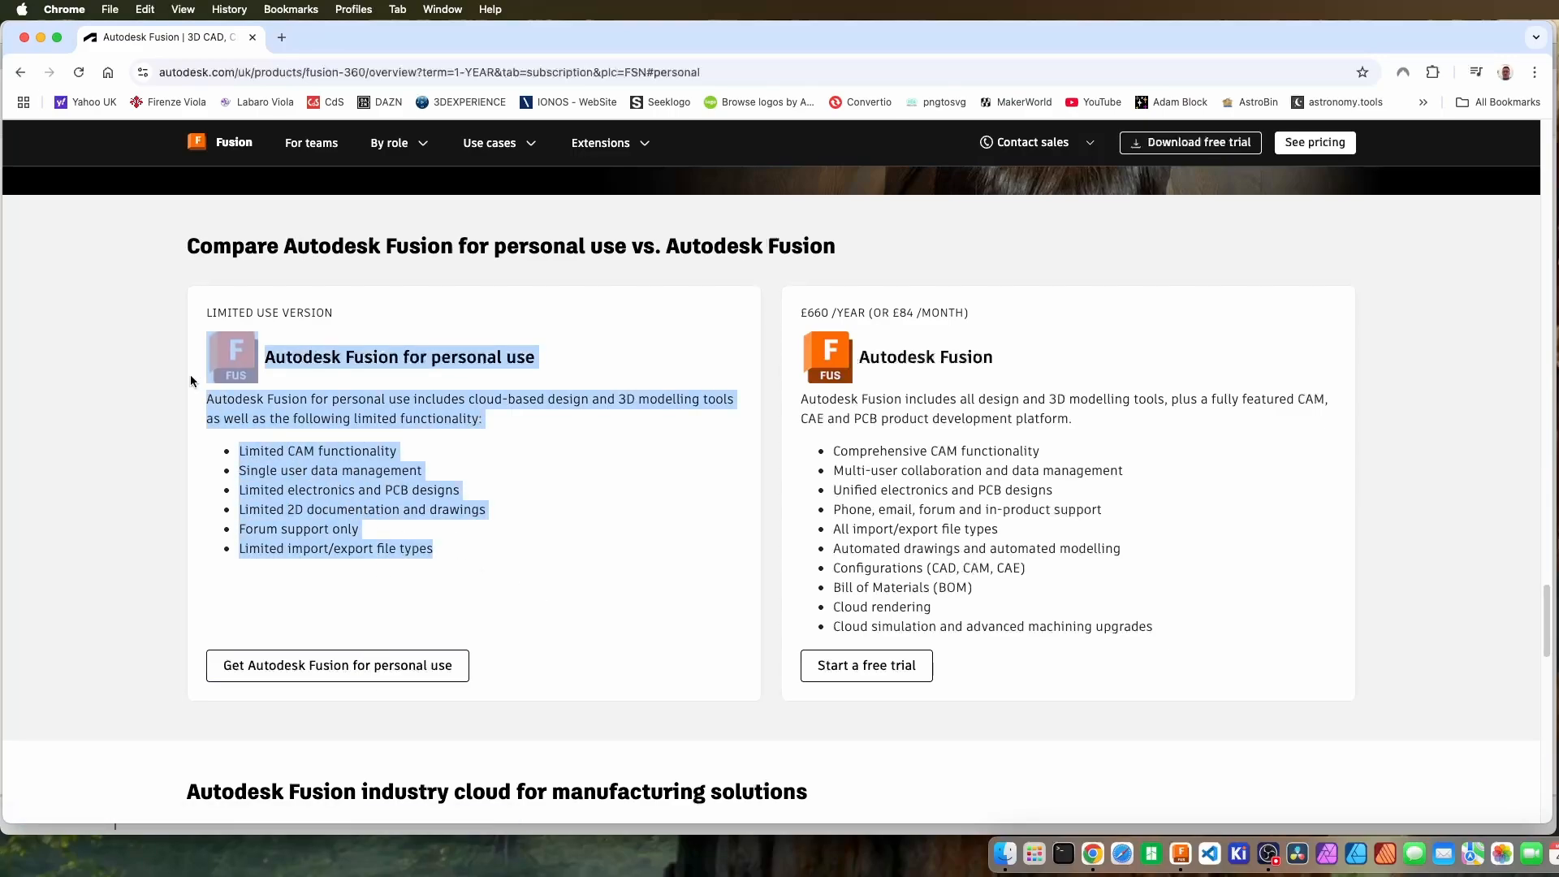
pyautogui.click(459, 484)
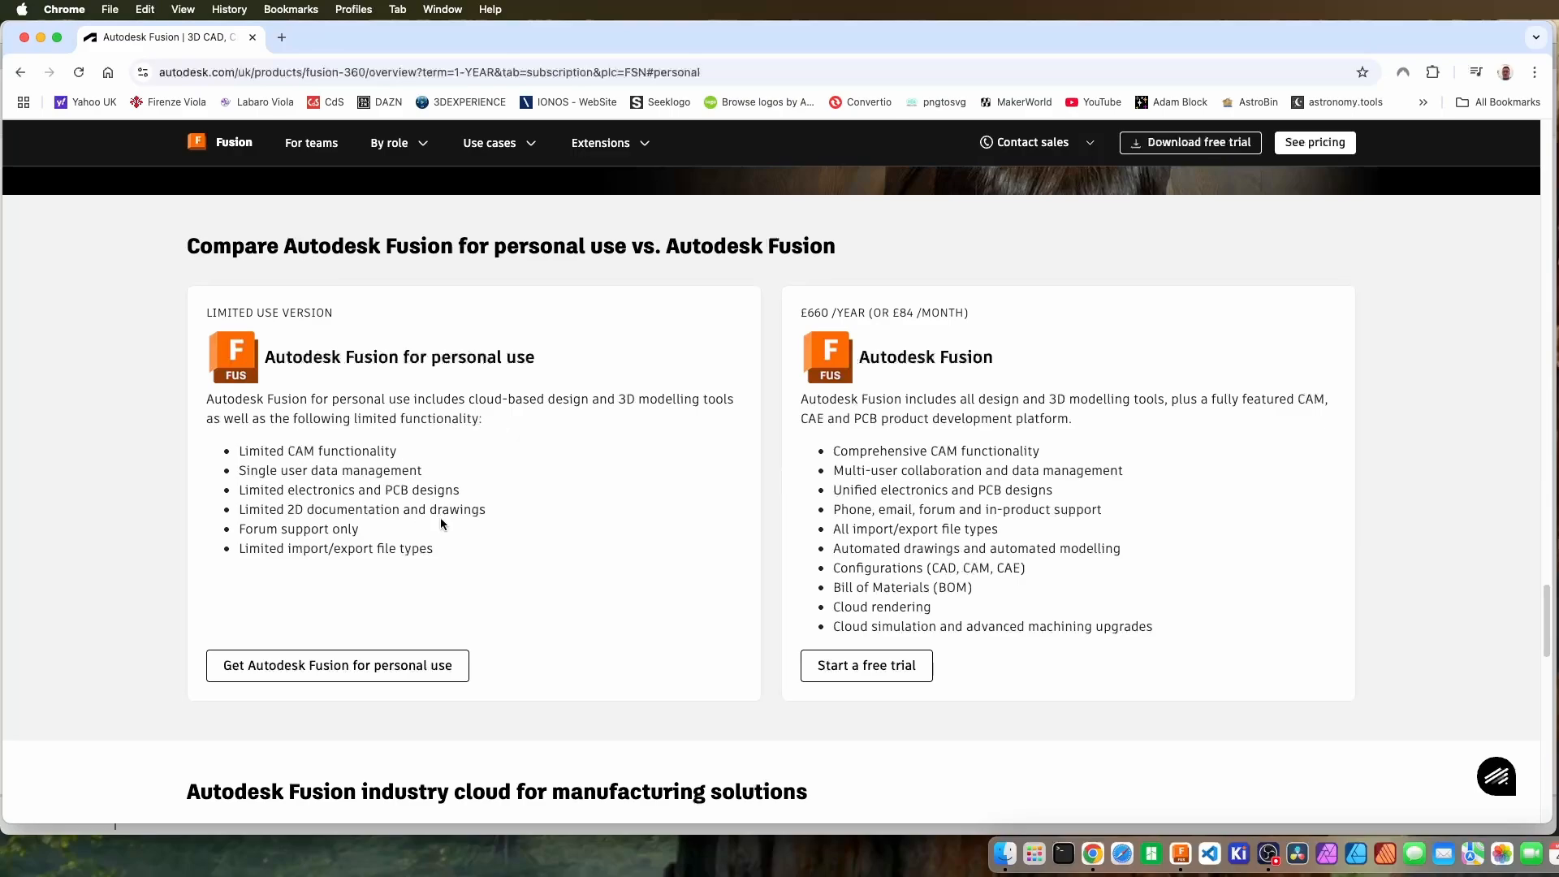
pyautogui.scroll(-5, 69, 488)
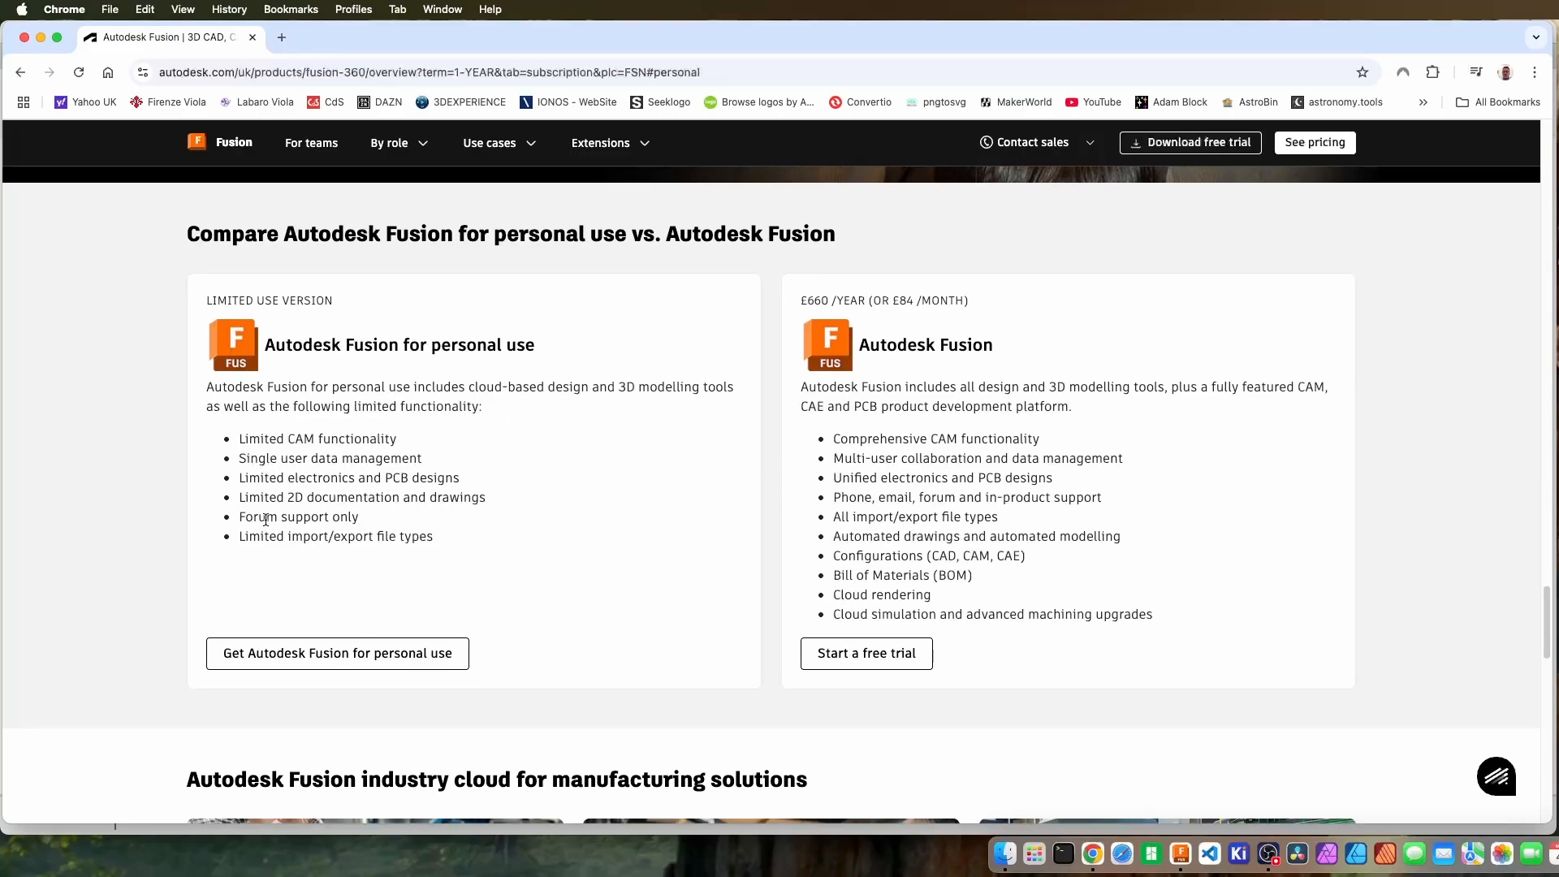
pyautogui.scroll(8, 91, 494)
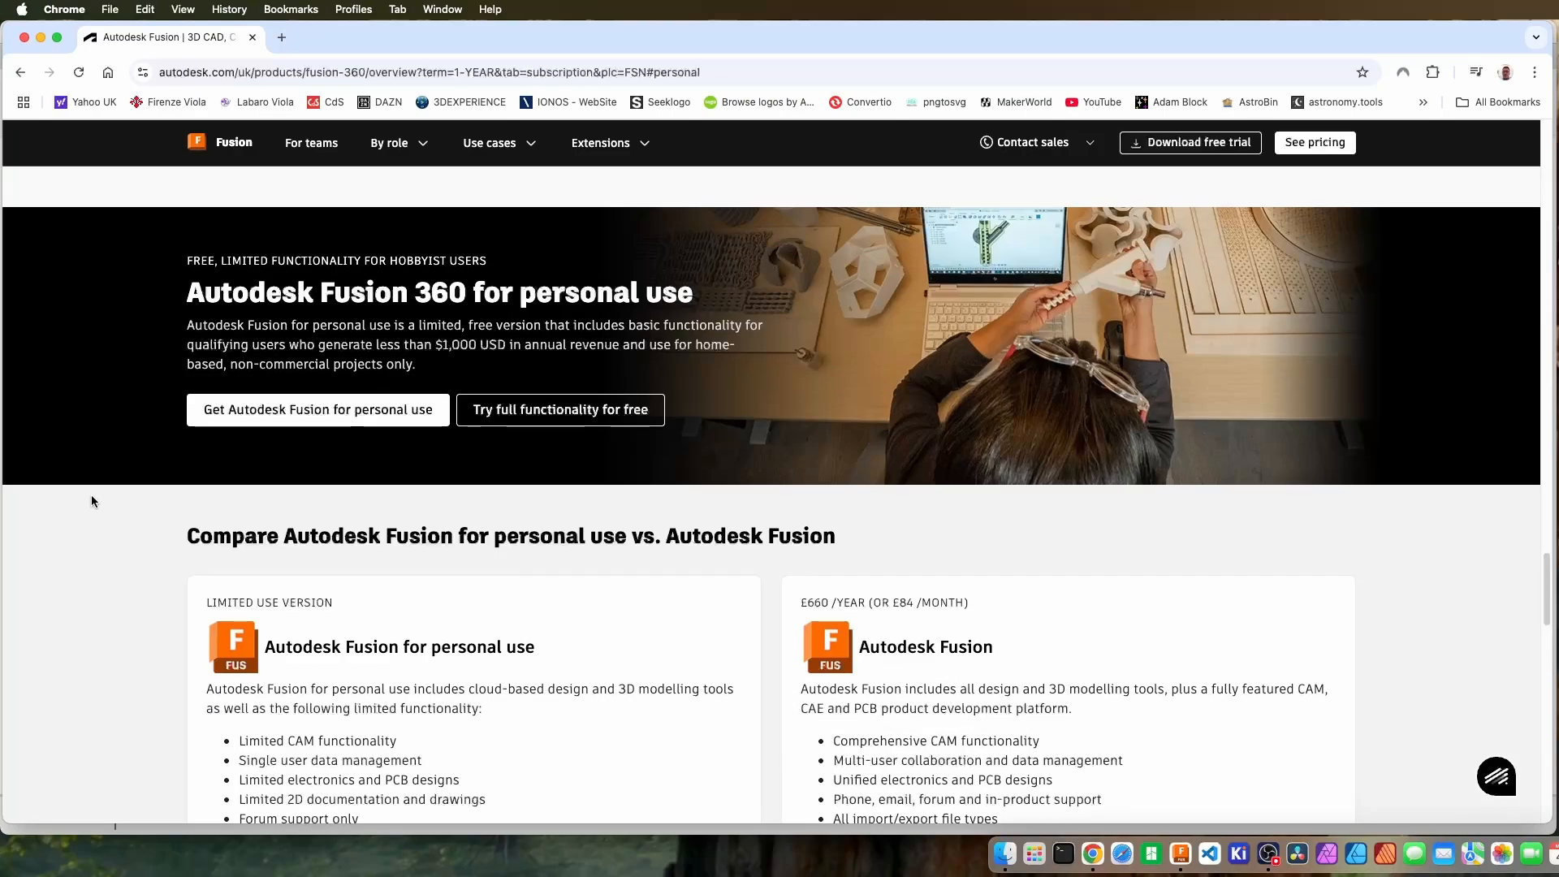
pyautogui.scroll(-3, 88, 503)
pyautogui.scroll(-2, 89, 505)
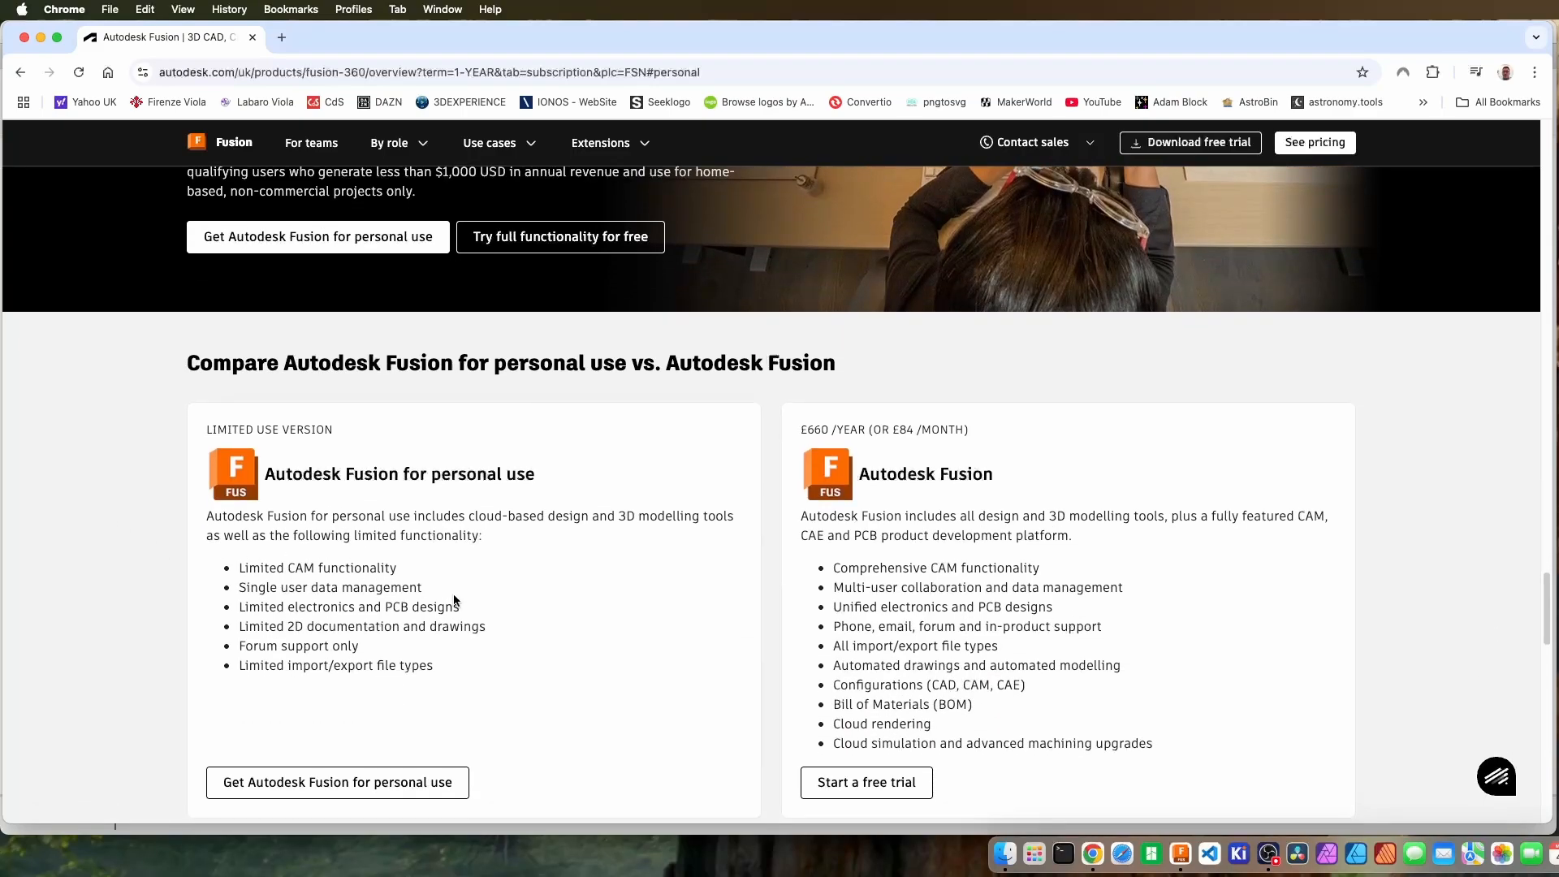
pyautogui.scroll(-2, 479, 616)
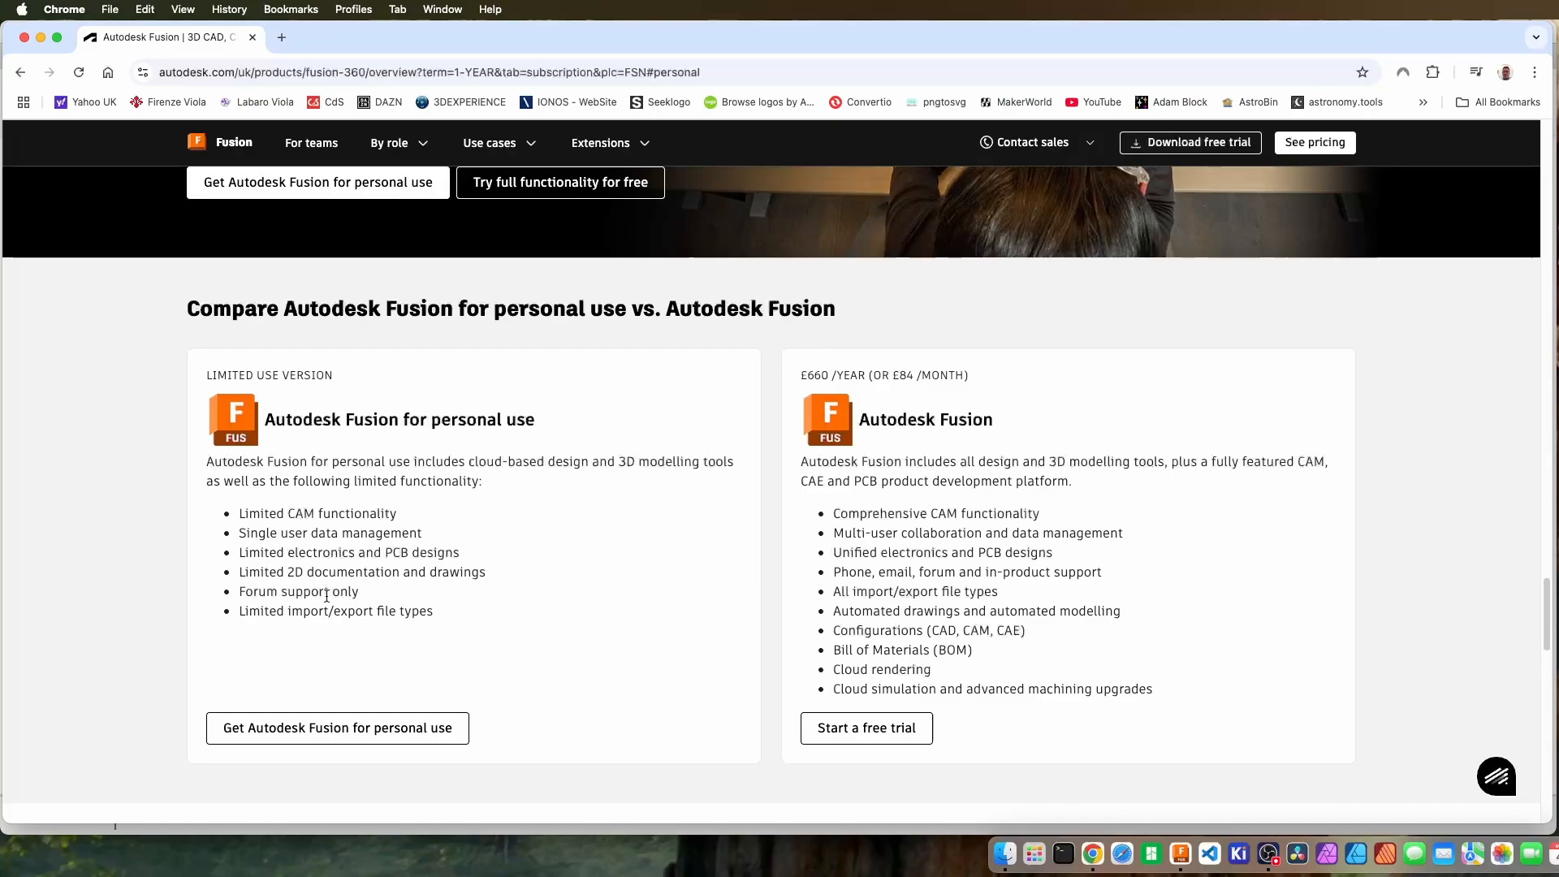
# Open and close the sign-in page for the personal-use version, and leave the browser for the Fusion desktop application.
pyautogui.click(370, 739)
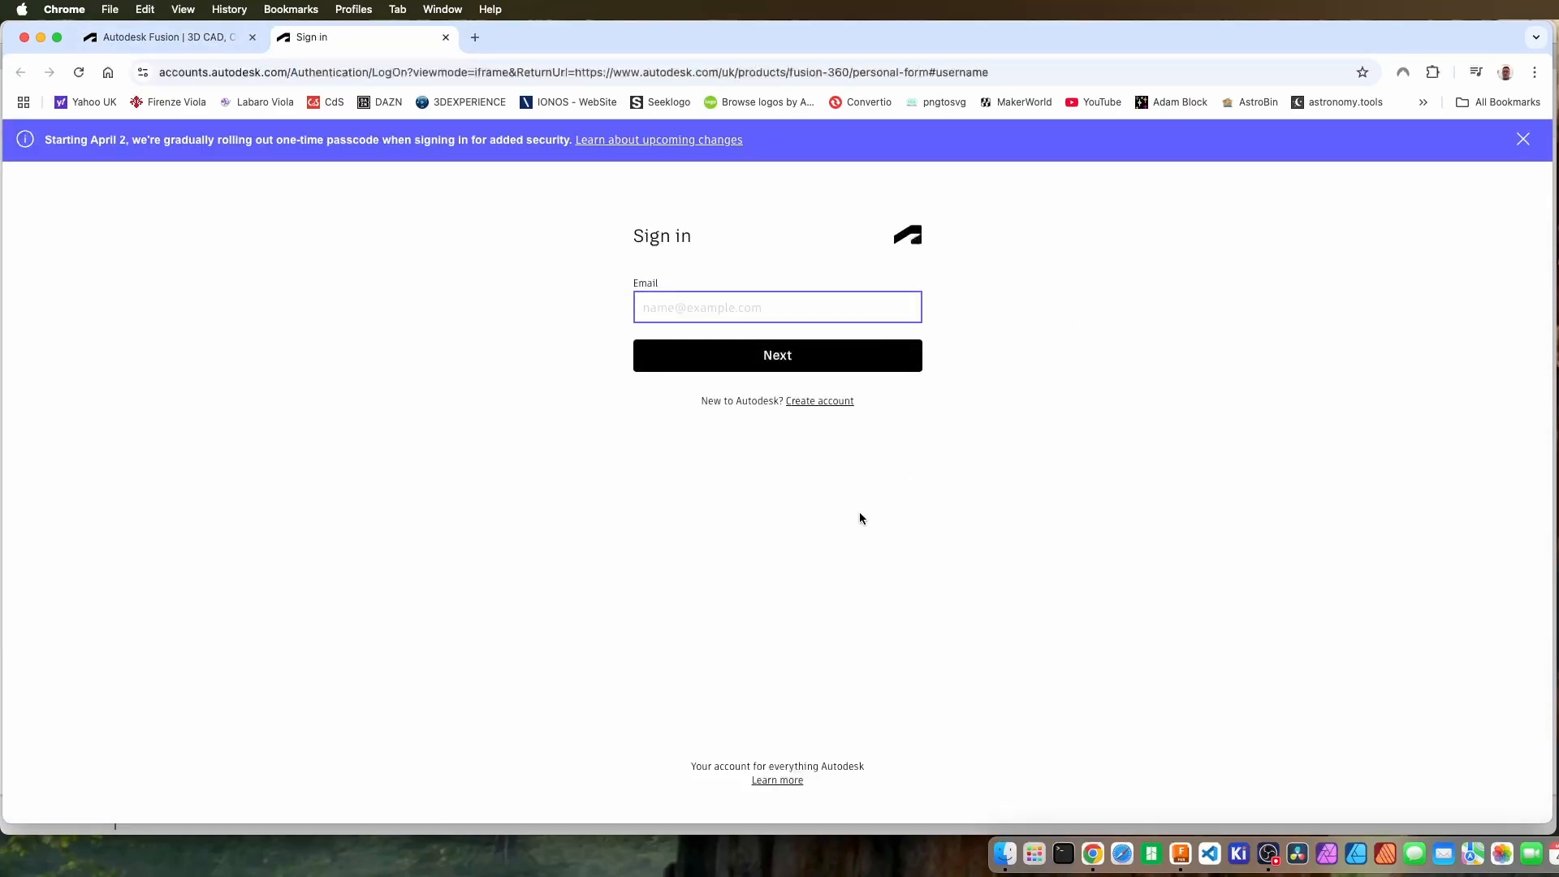
pyautogui.click(446, 37)
pyautogui.click(519, 566)
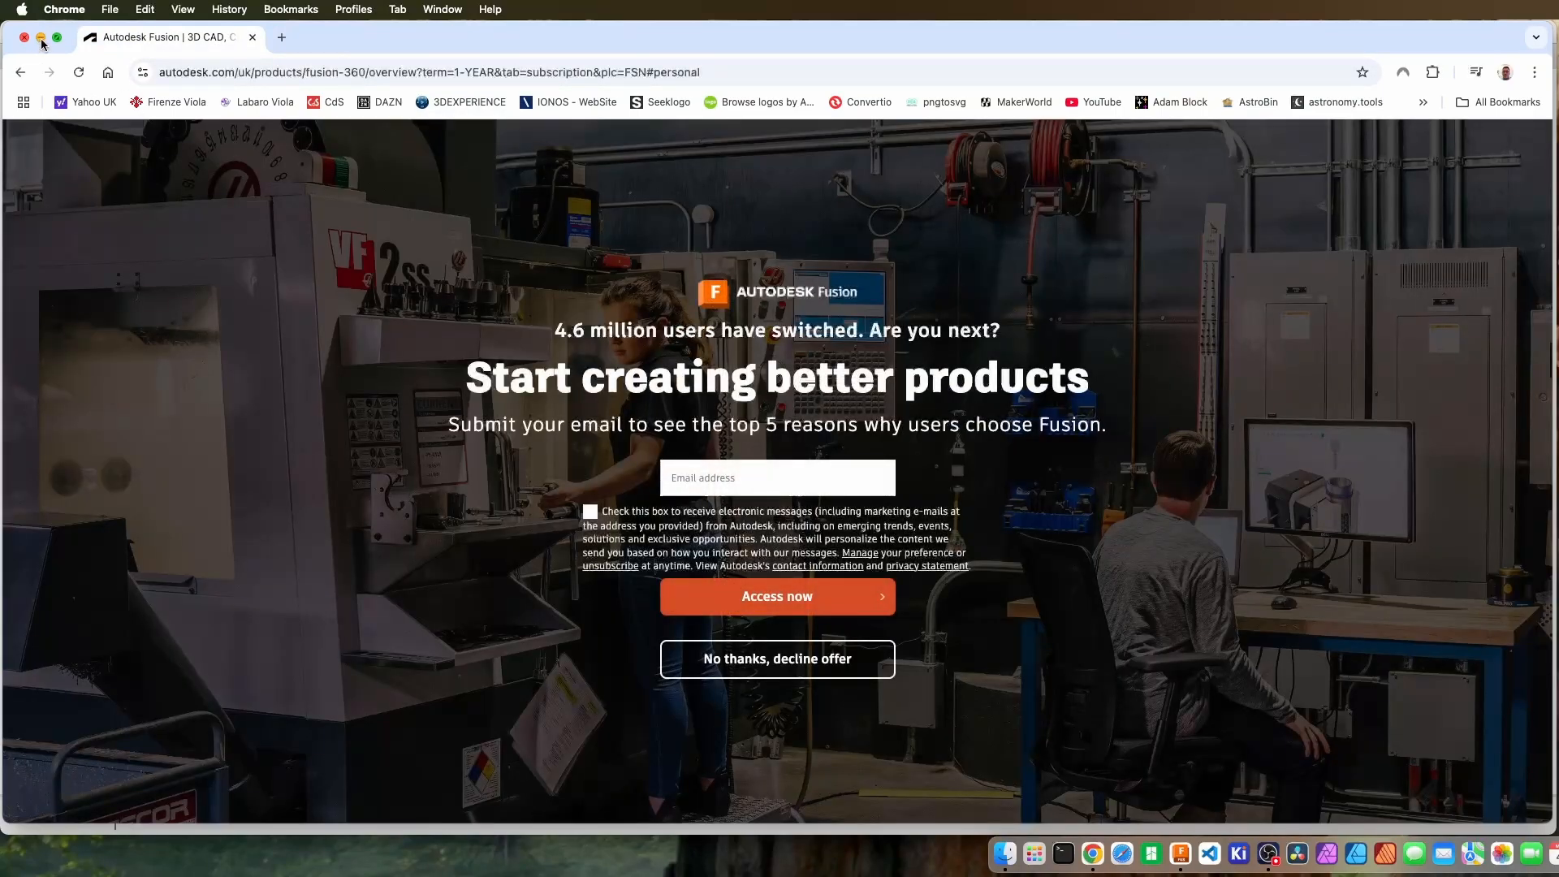
pyautogui.click(25, 38)
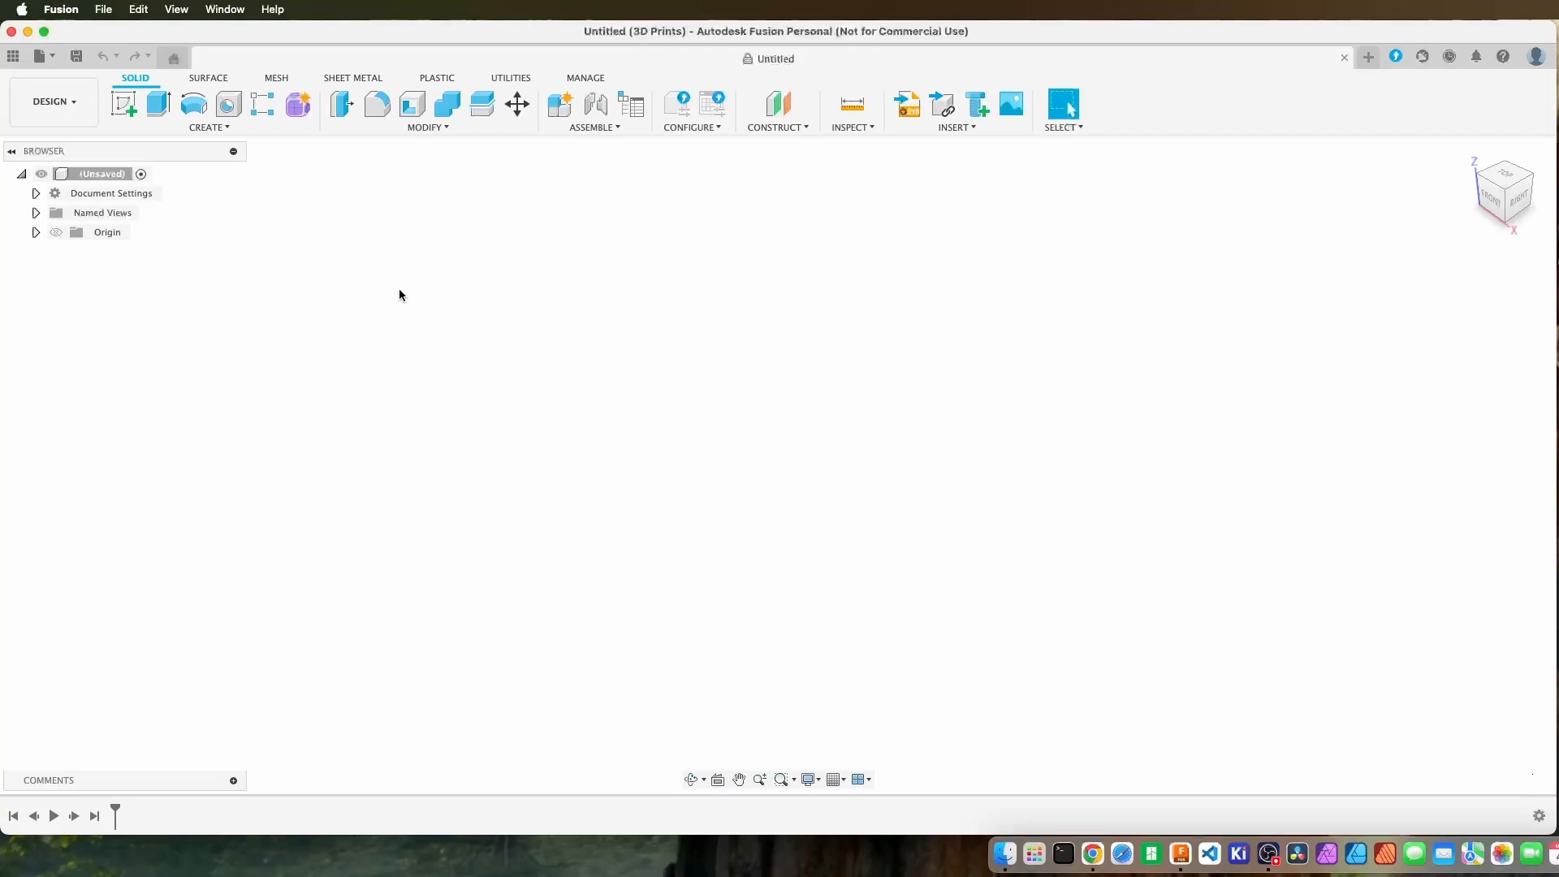
pyautogui.rightClick(98, 177)
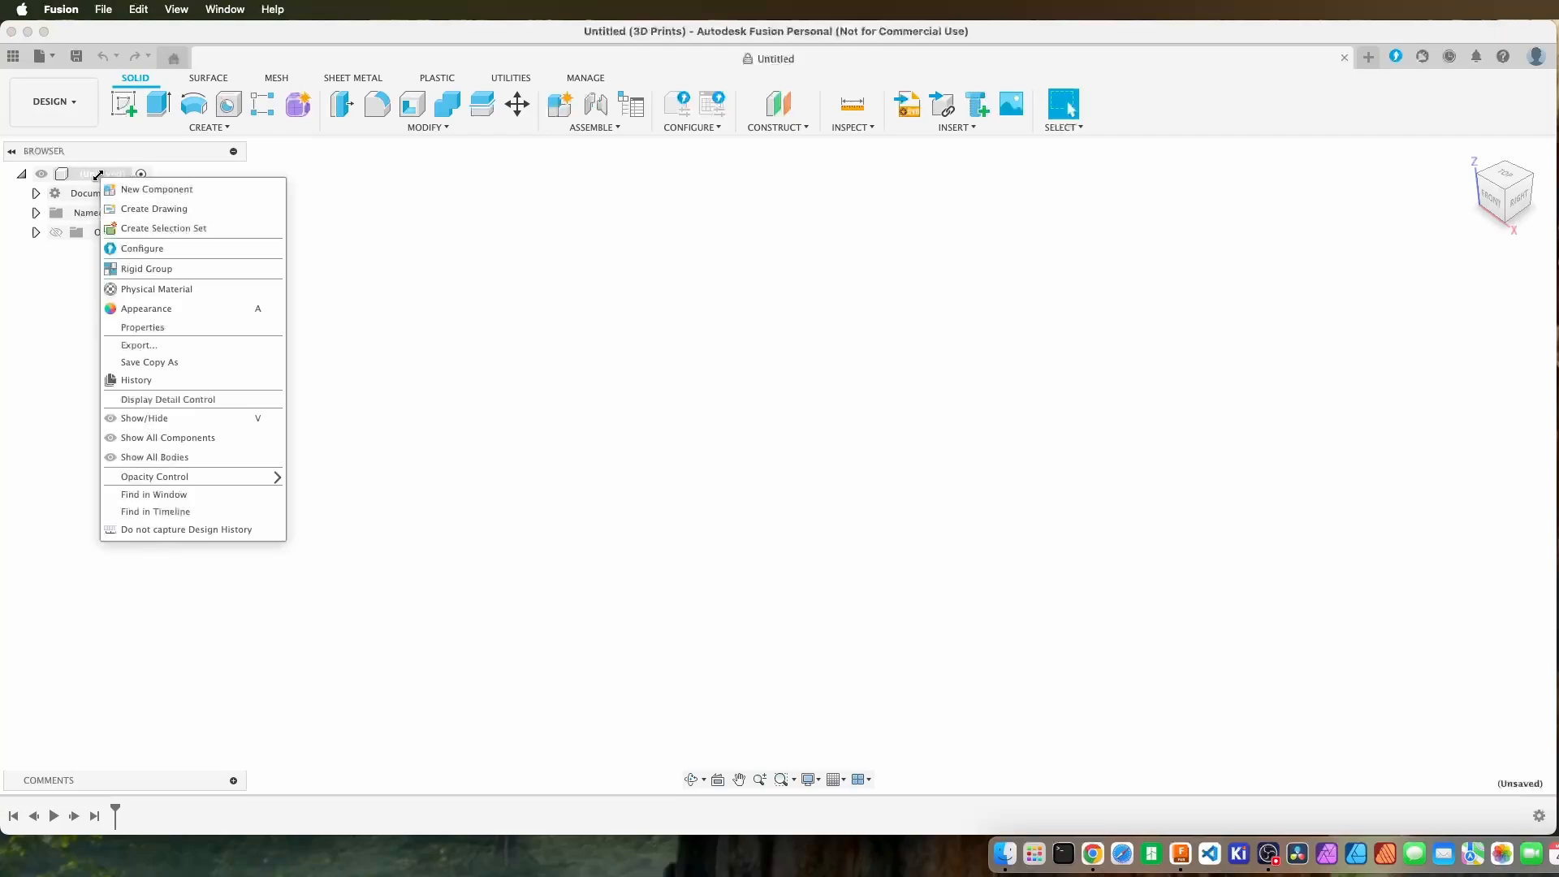
pyautogui.click(410, 237)
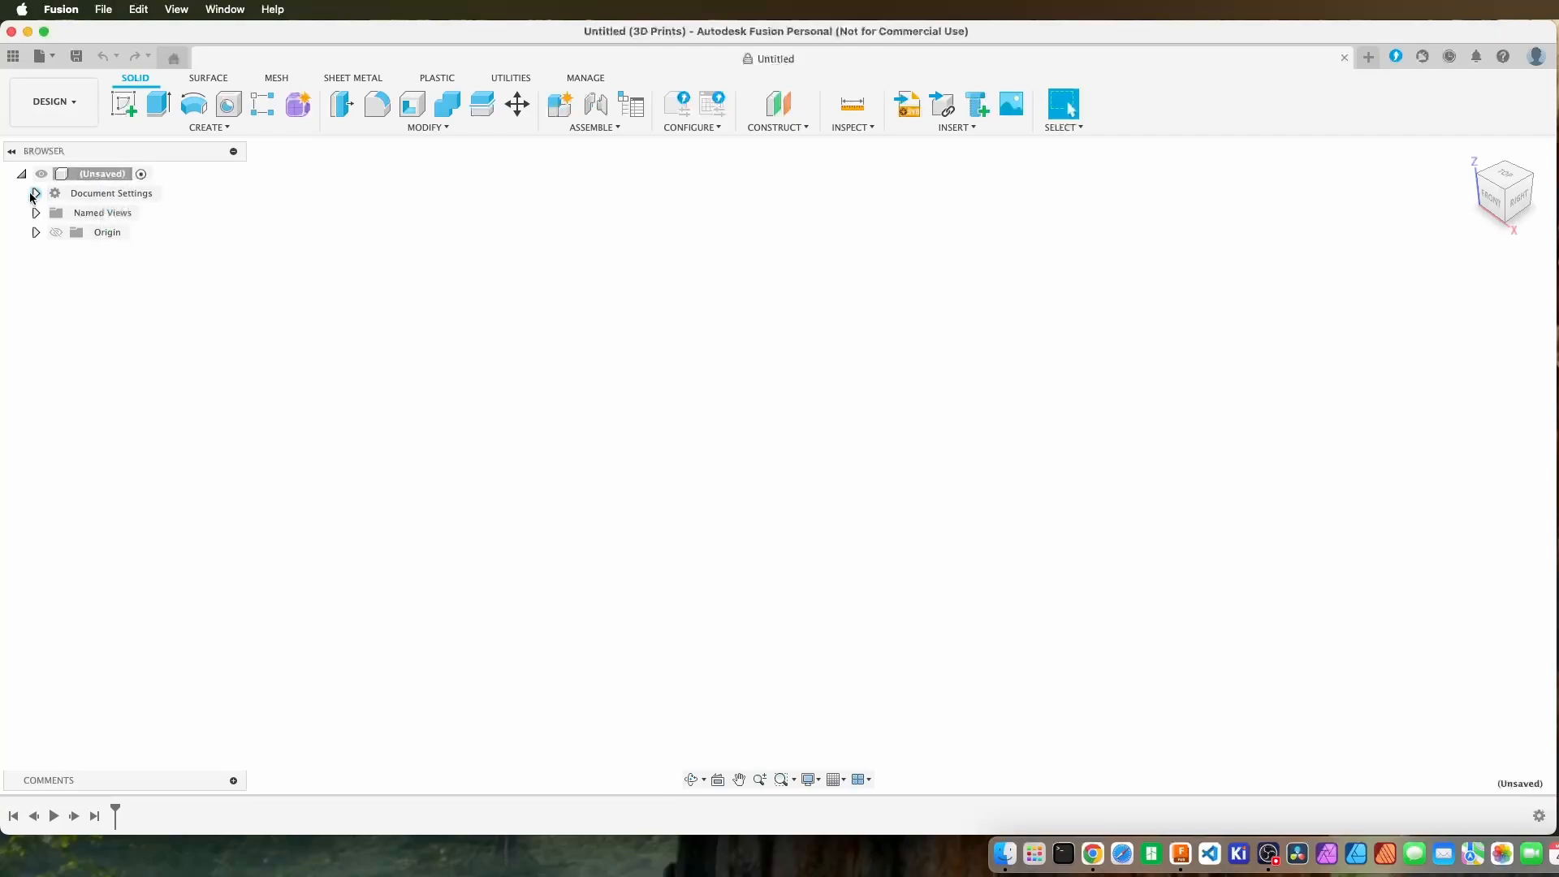
# Inspect the document's unit settings and the available unit systems, keeping millimeter (mm), gram (g).
pyautogui.click(35, 195)
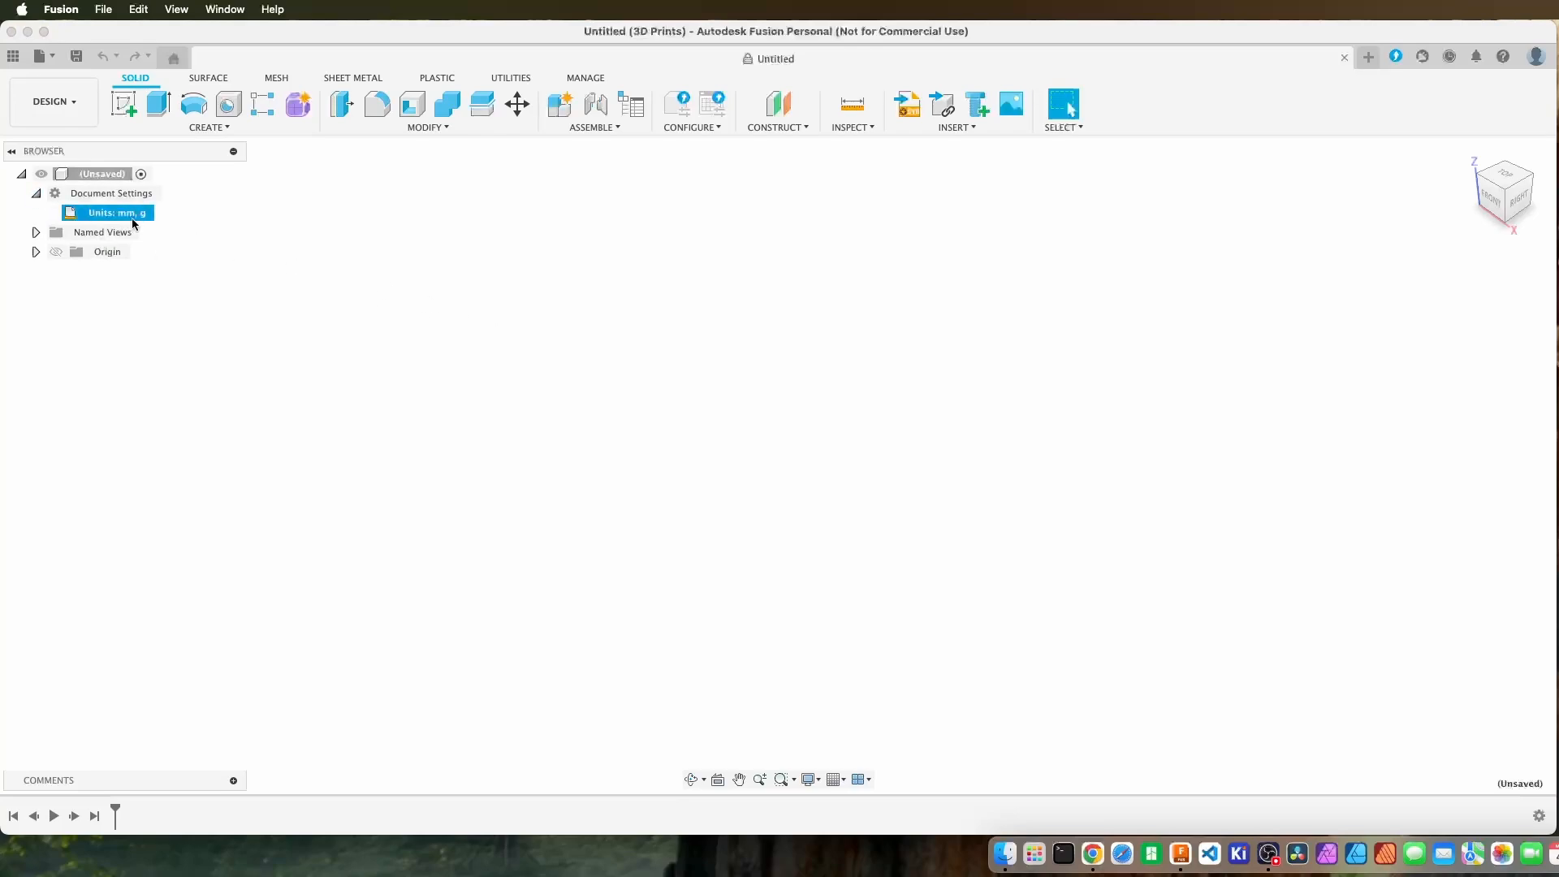
pyautogui.moveTo(116, 216)
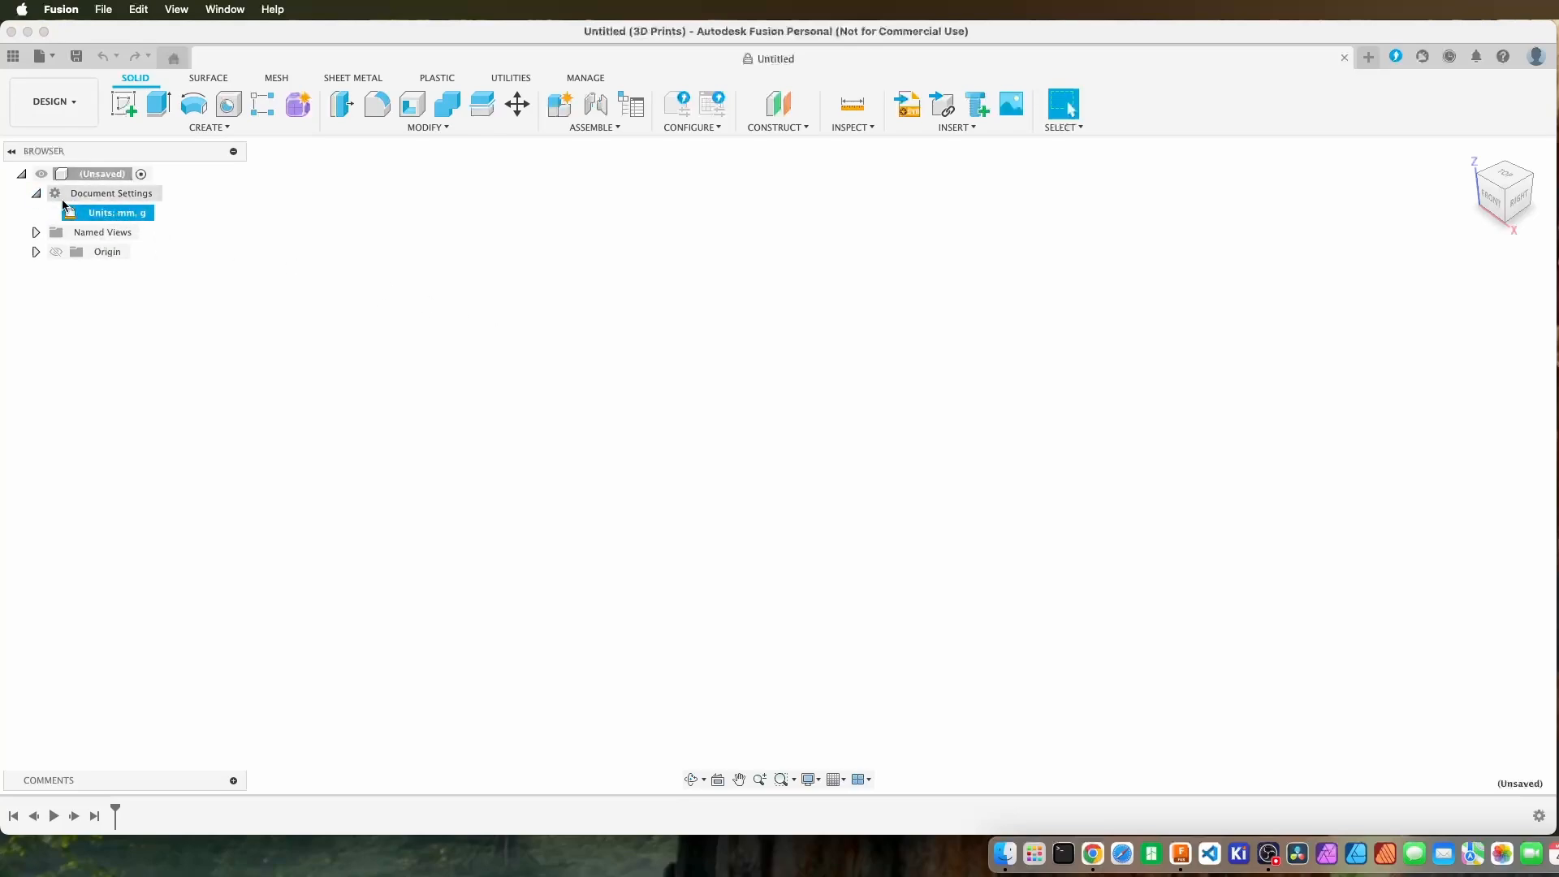
pyautogui.click(36, 193)
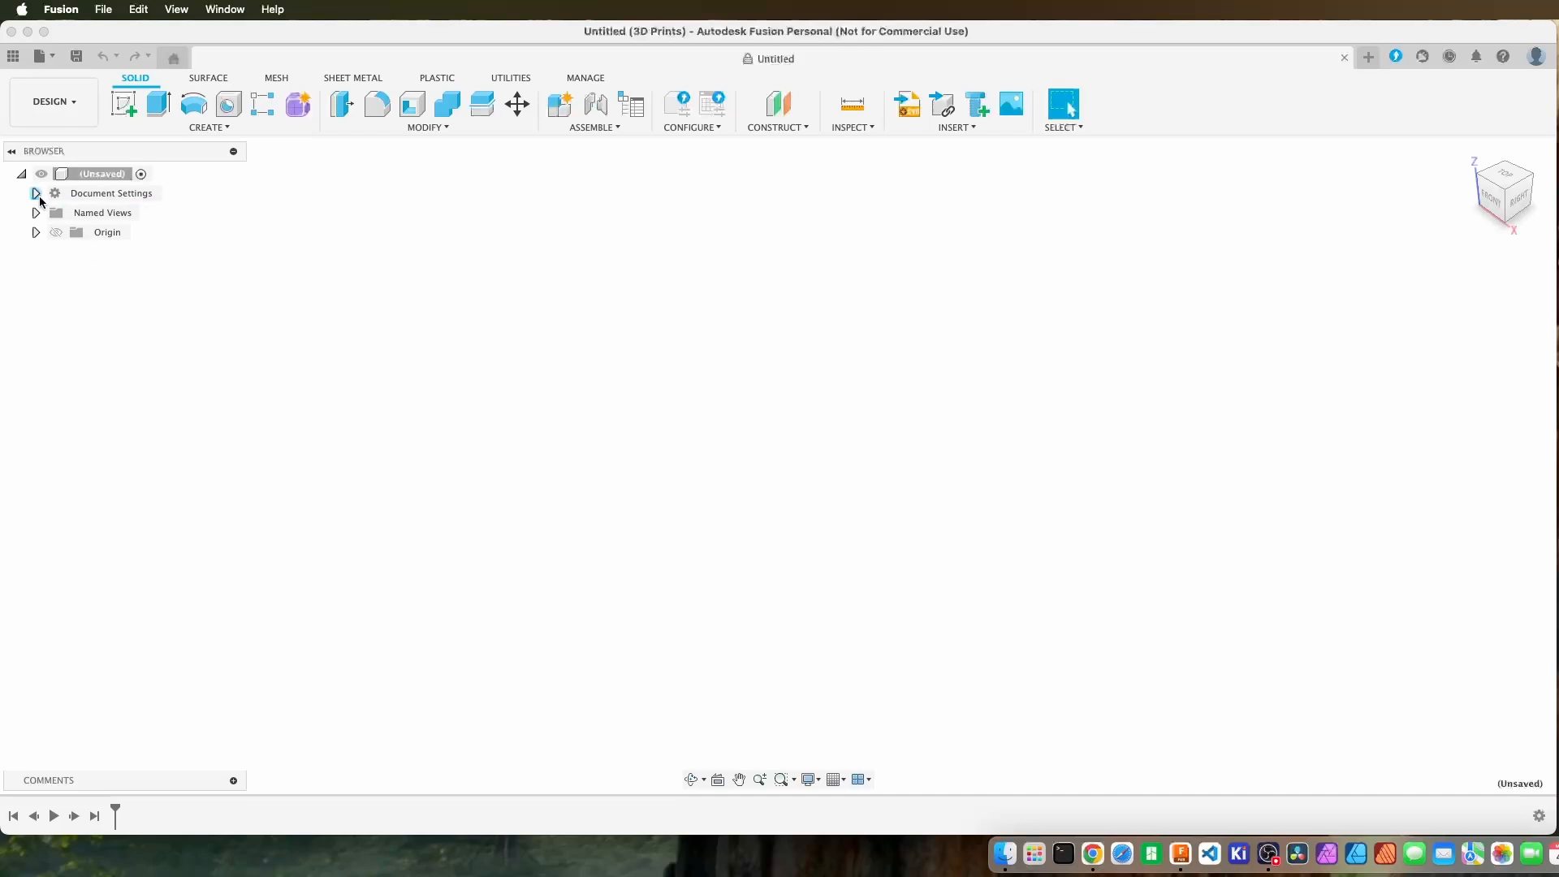
pyautogui.click(36, 193)
pyautogui.moveTo(124, 221)
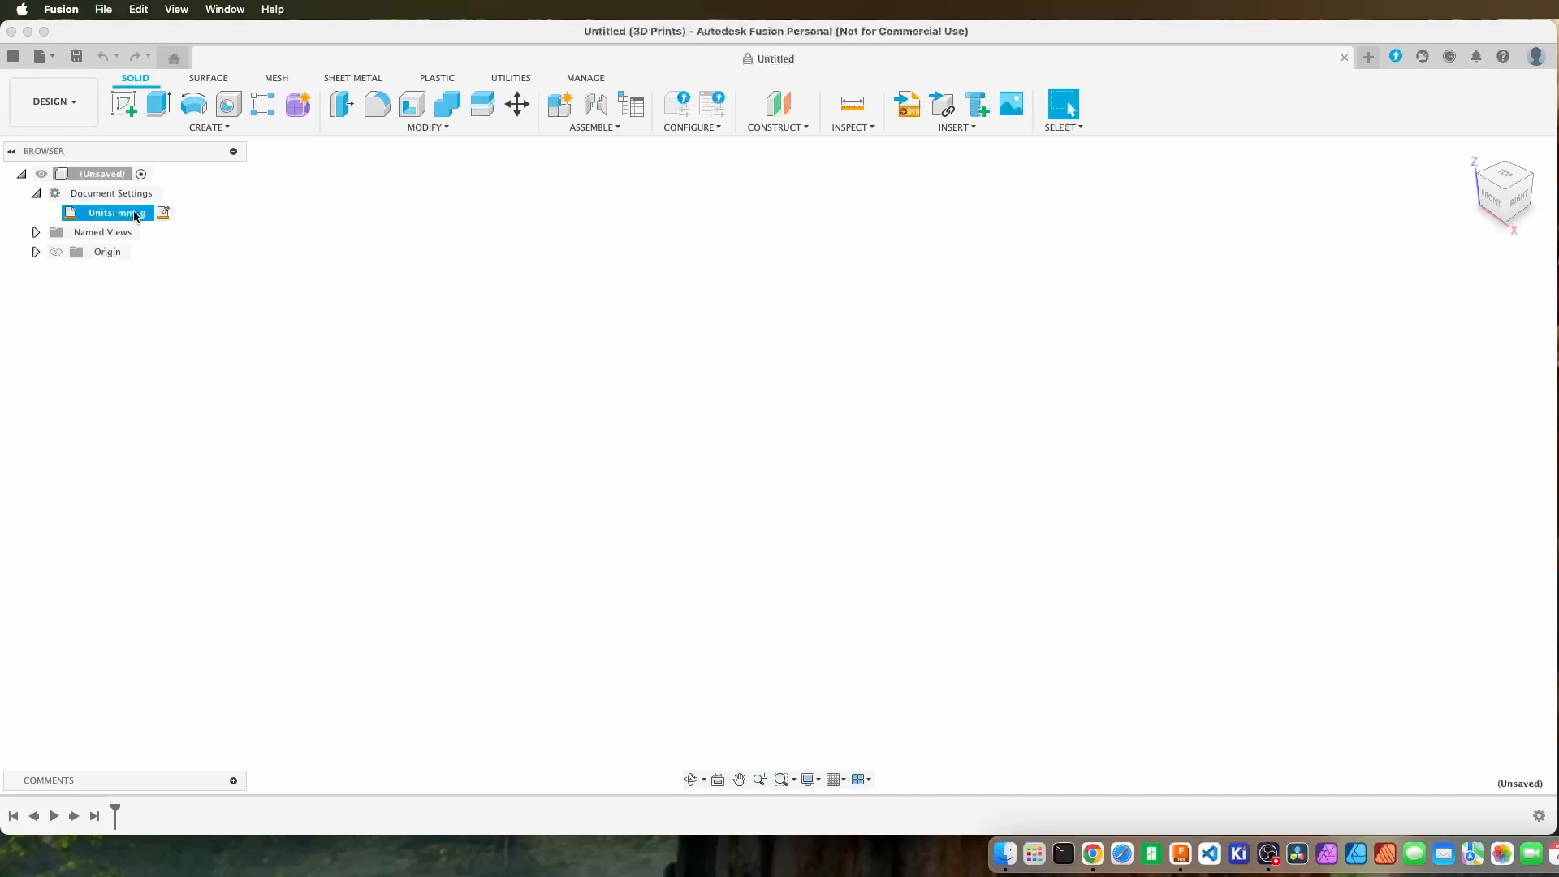
pyautogui.click(163, 214)
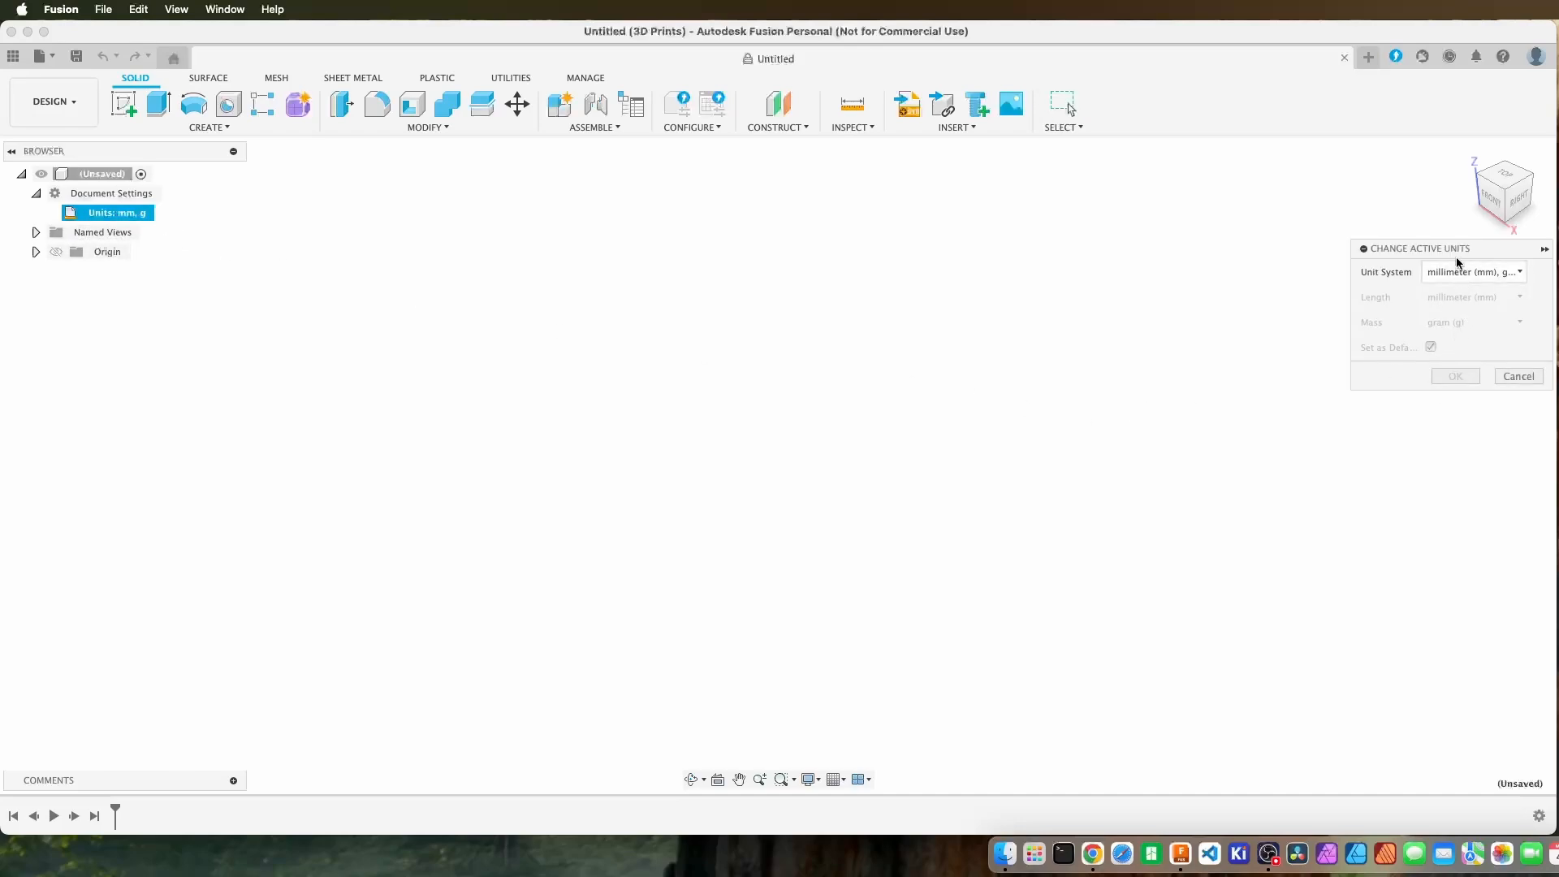
pyautogui.moveTo(1451, 254); pyautogui.dragTo(1249, 227)
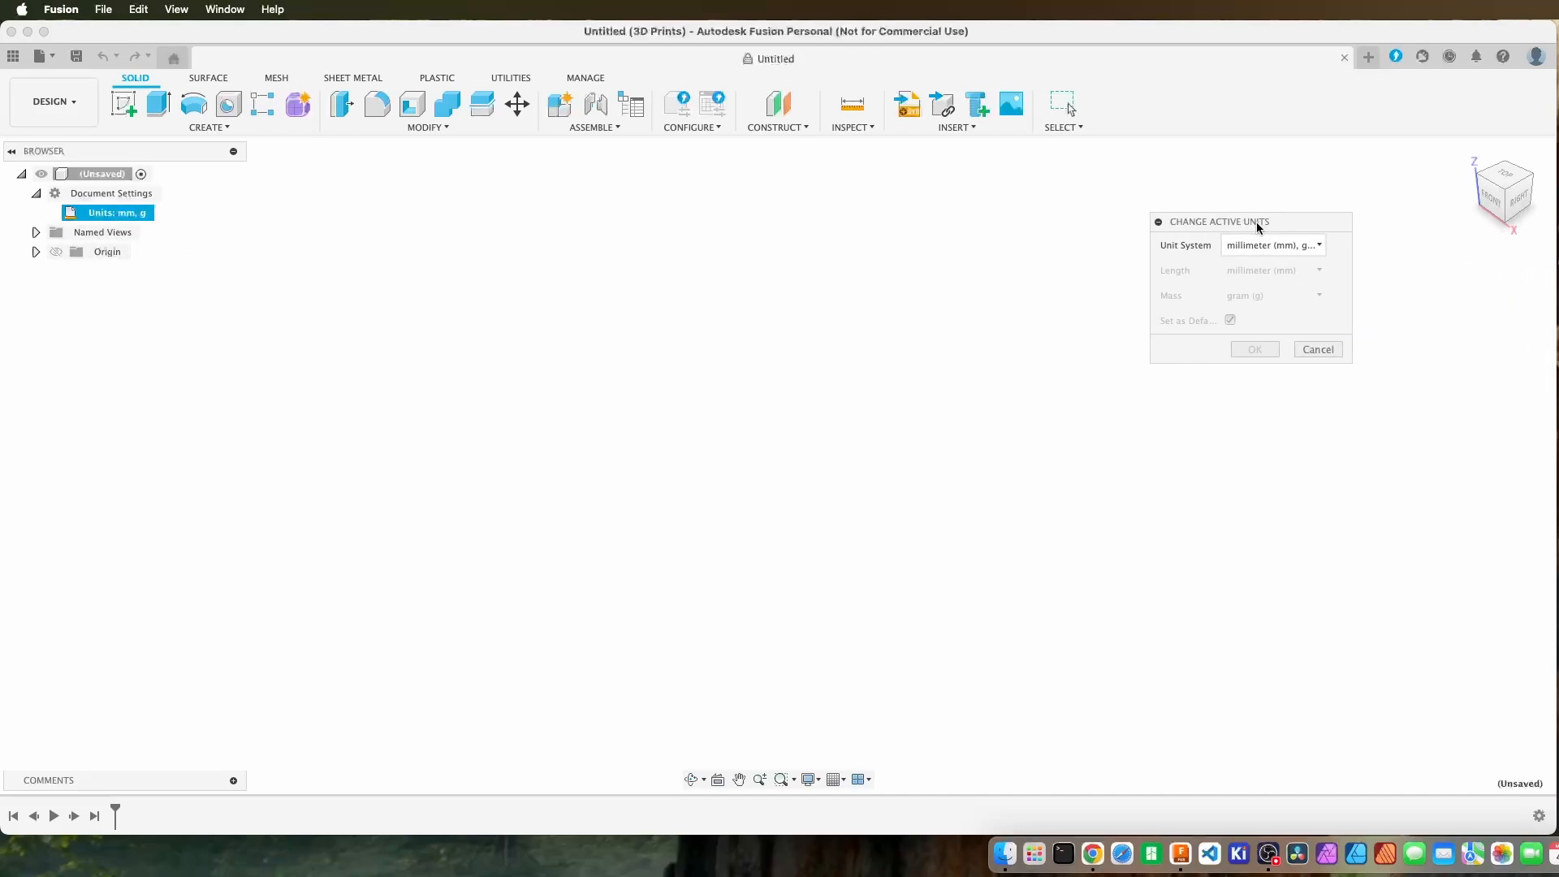
pyautogui.click(1321, 249)
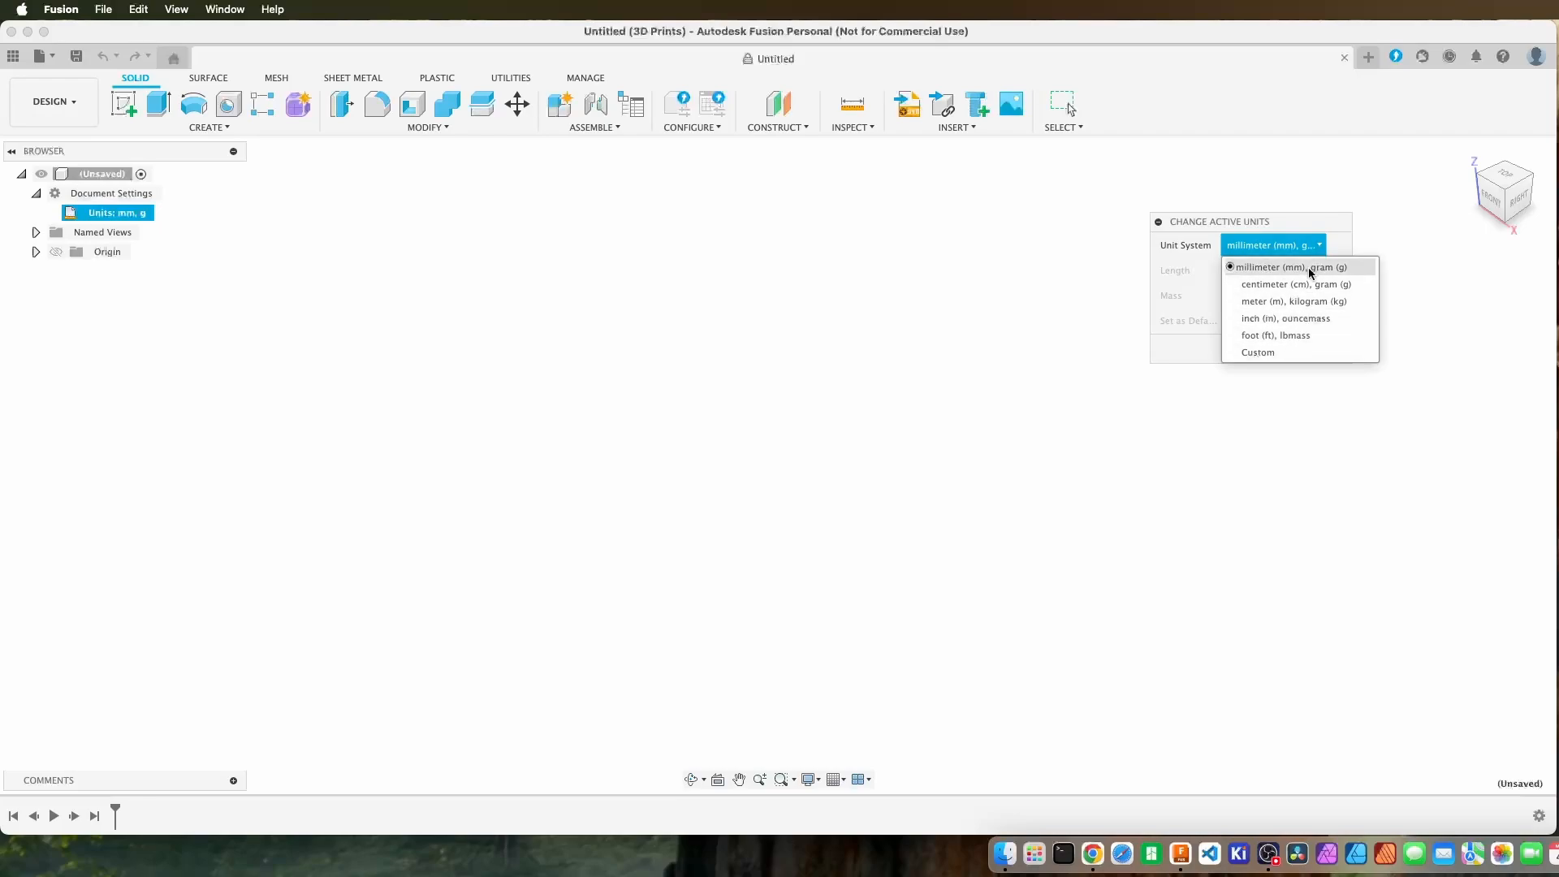
pyautogui.click(1308, 266)
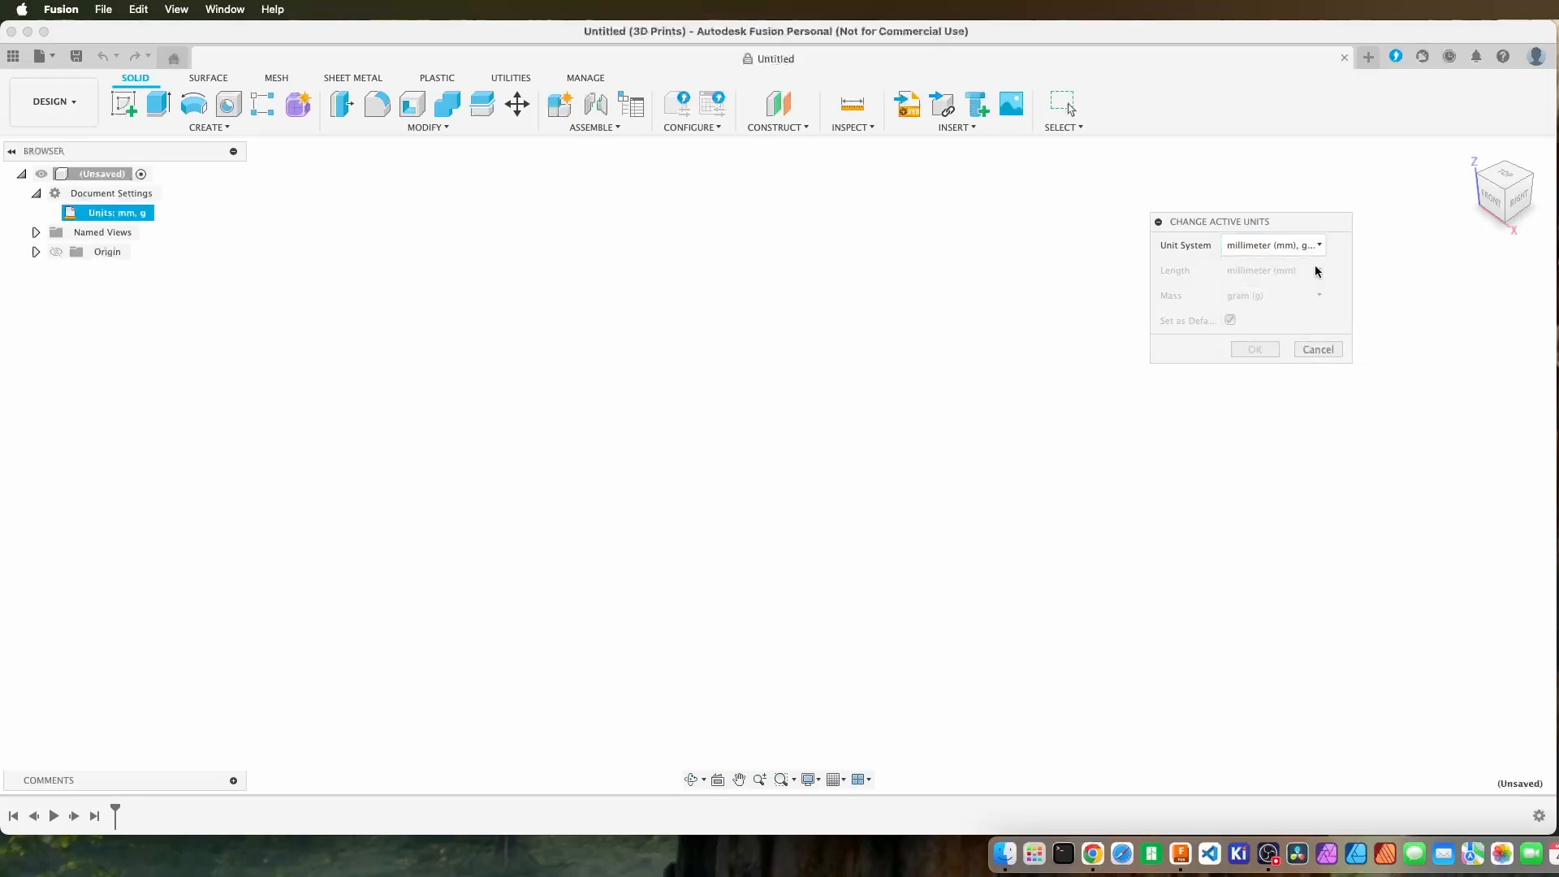
pyautogui.click(1317, 350)
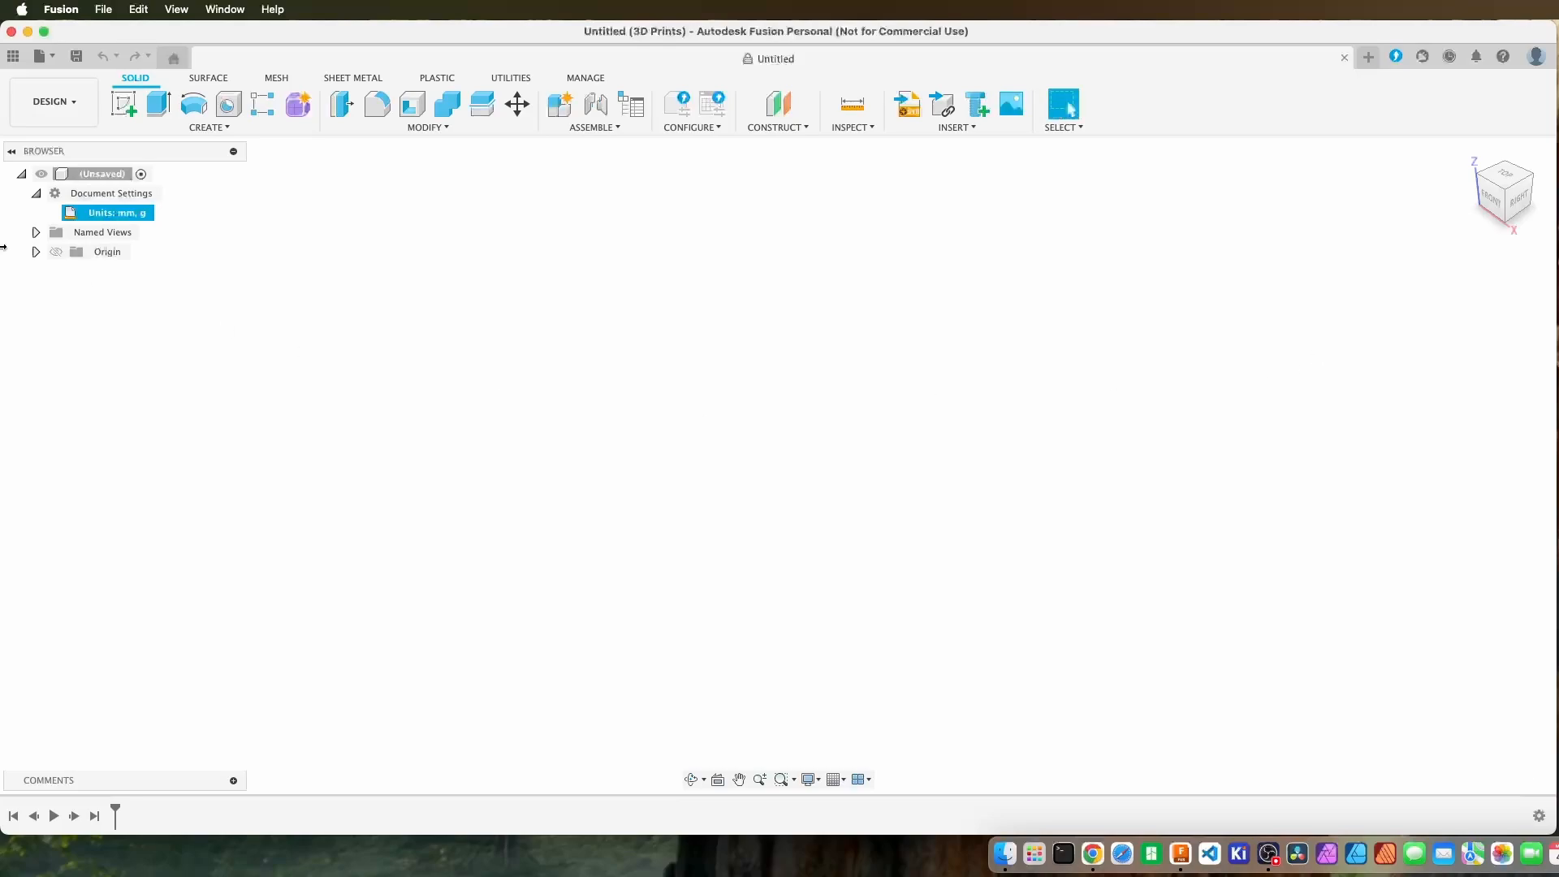
pyautogui.click(35, 194)
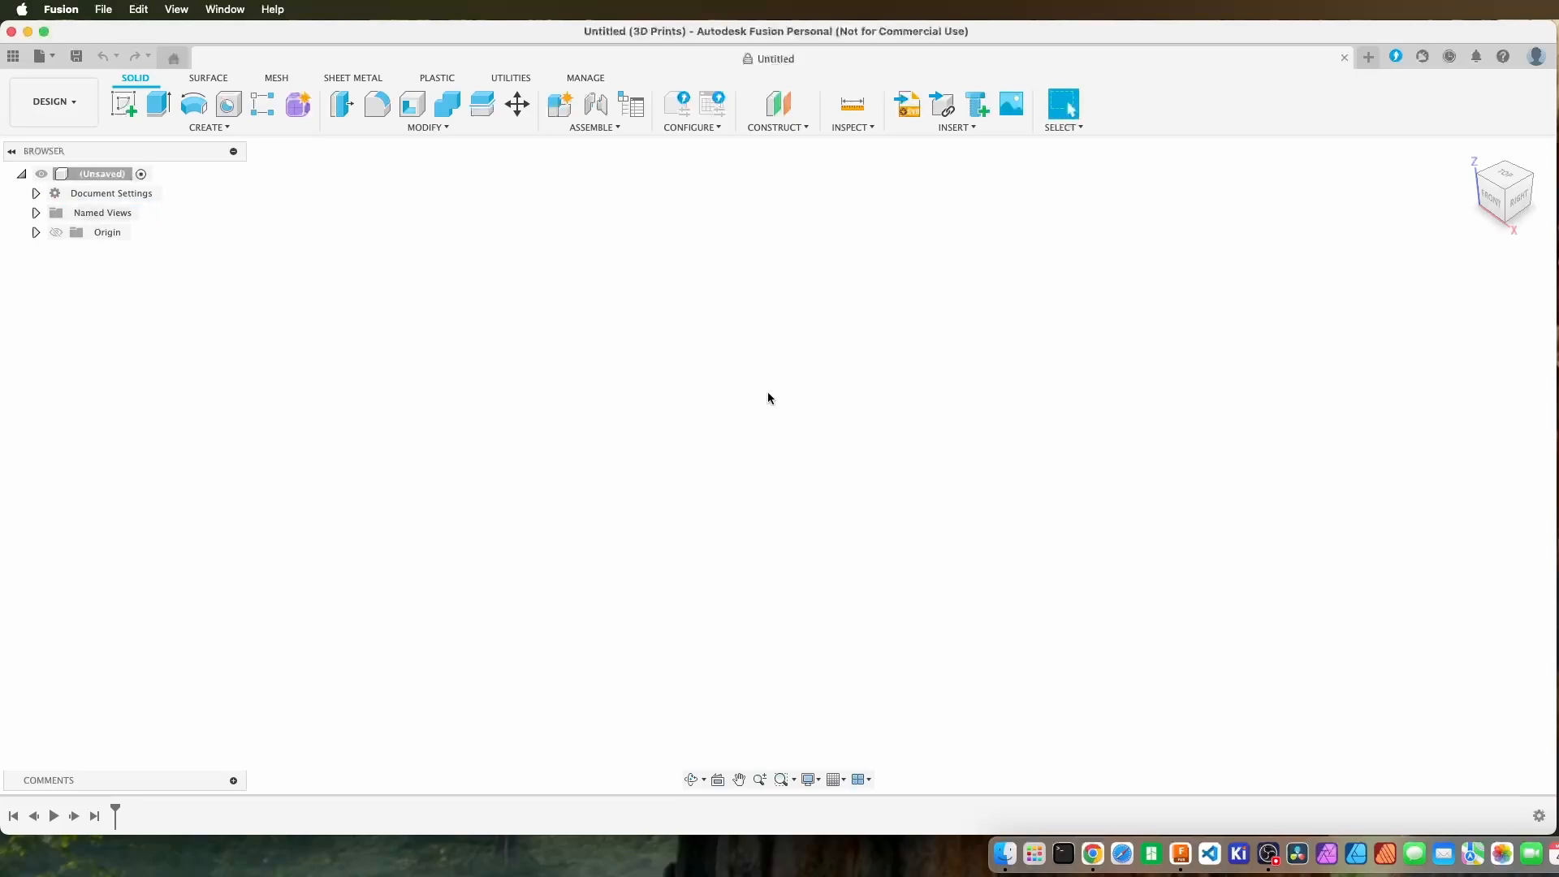
# Look through the Solid, Surface and Mesh modelling tools and return to the Solid tools.
pyautogui.click(213, 78)
pyautogui.click(273, 78)
pyautogui.click(132, 80)
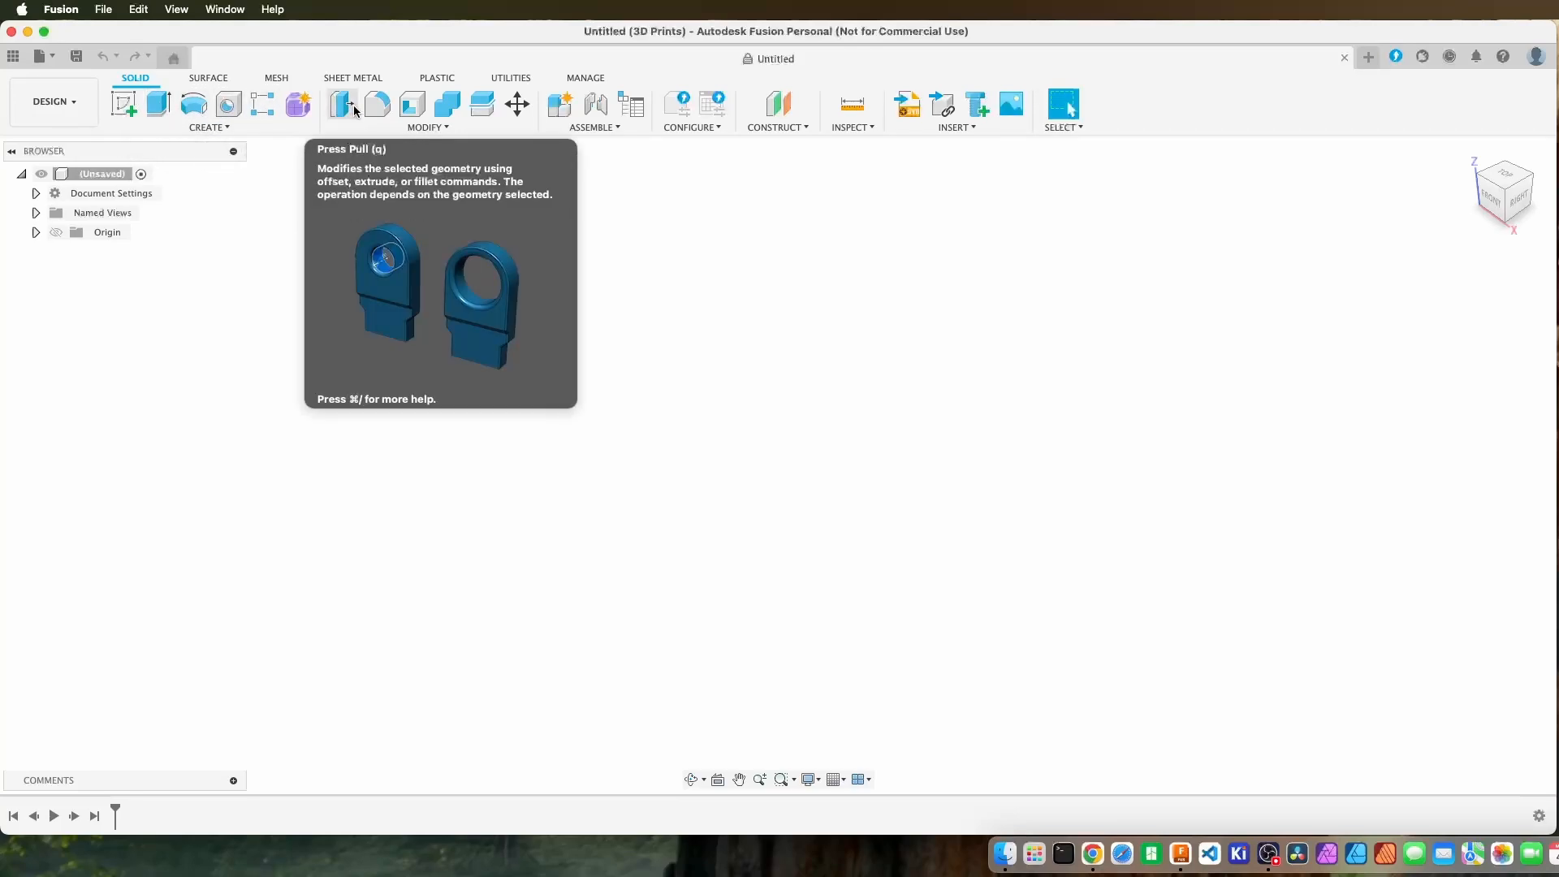
pyautogui.click(218, 84)
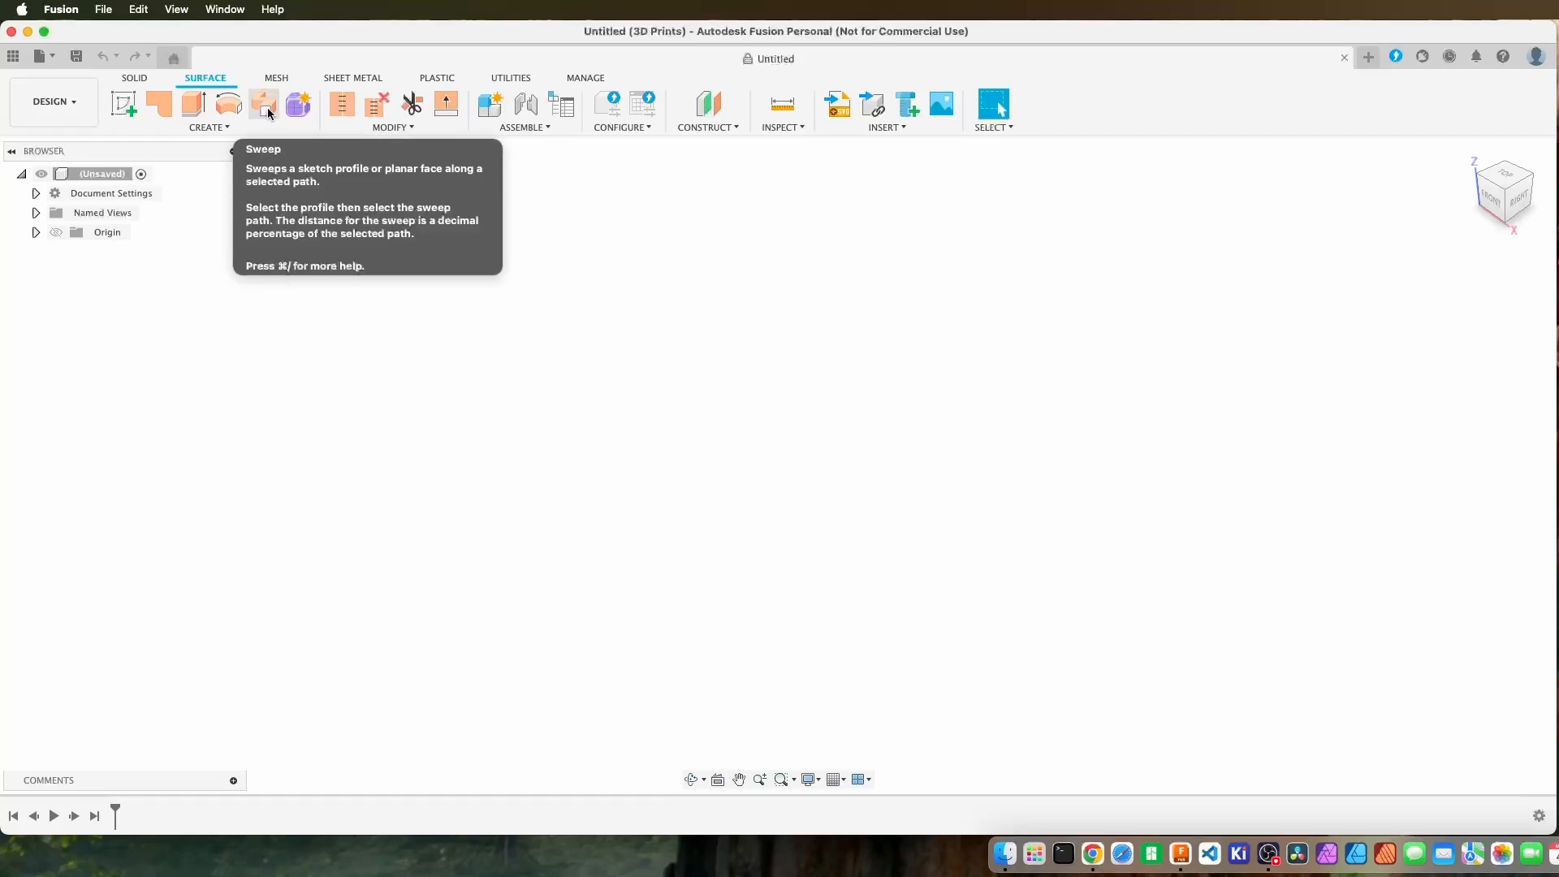
pyautogui.click(280, 79)
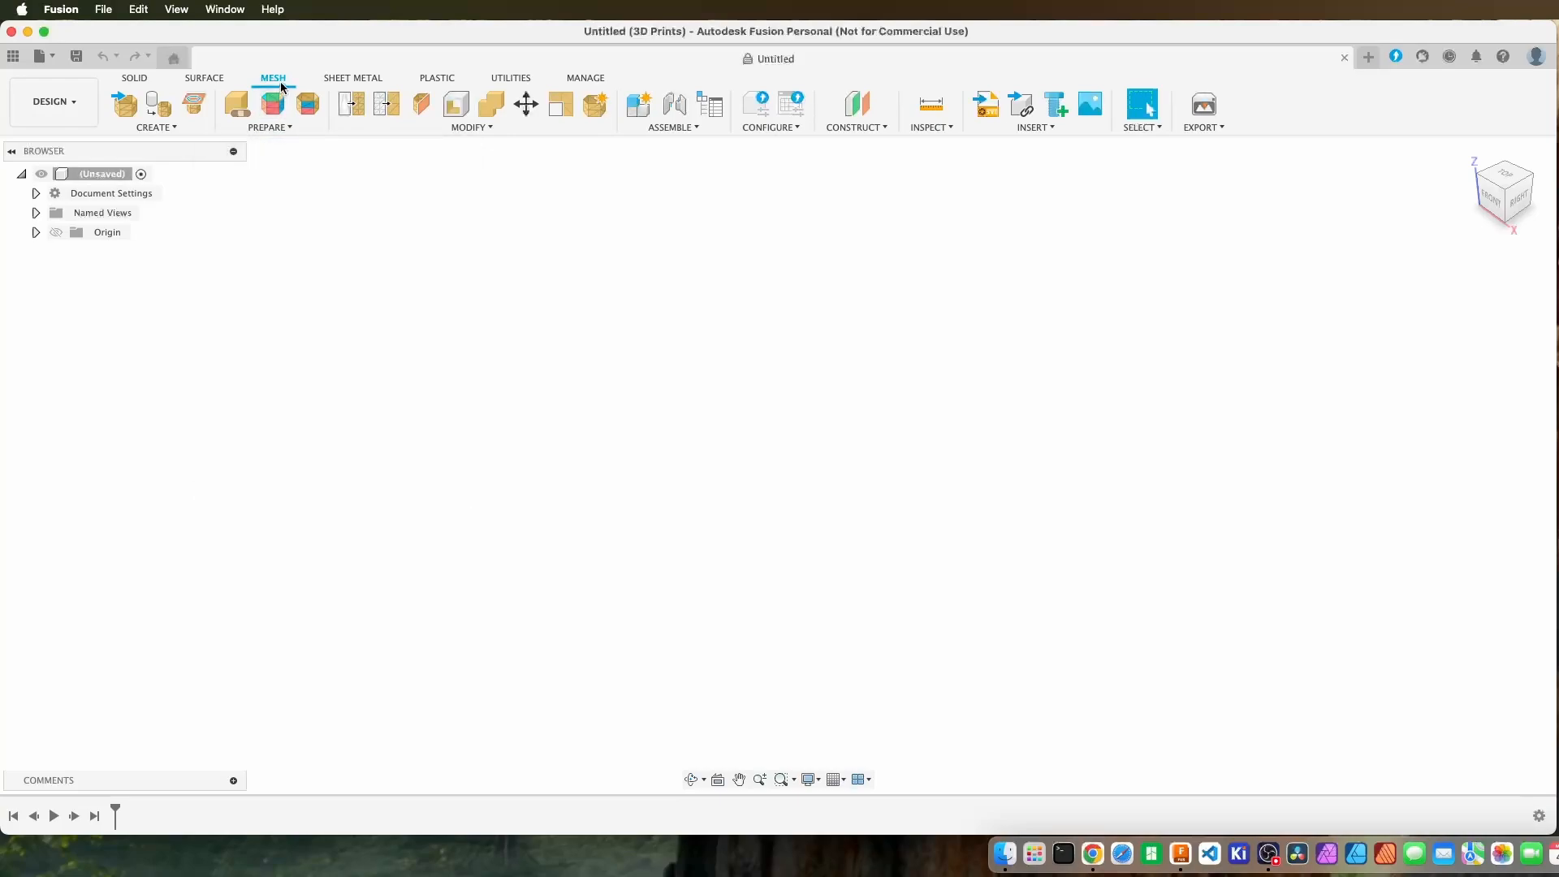
pyautogui.click(215, 79)
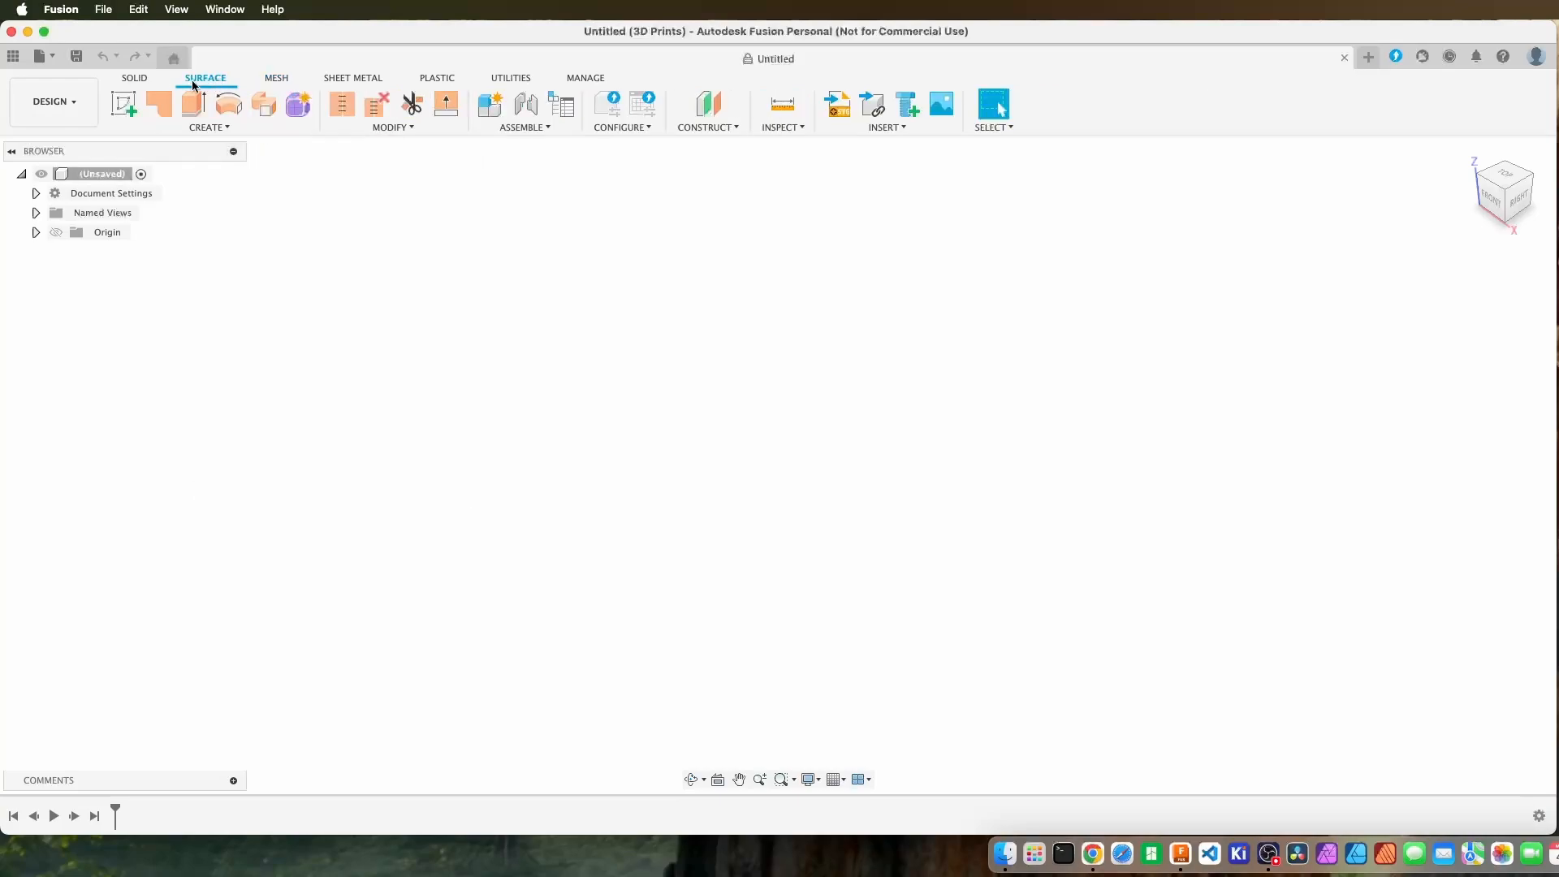
pyautogui.click(142, 81)
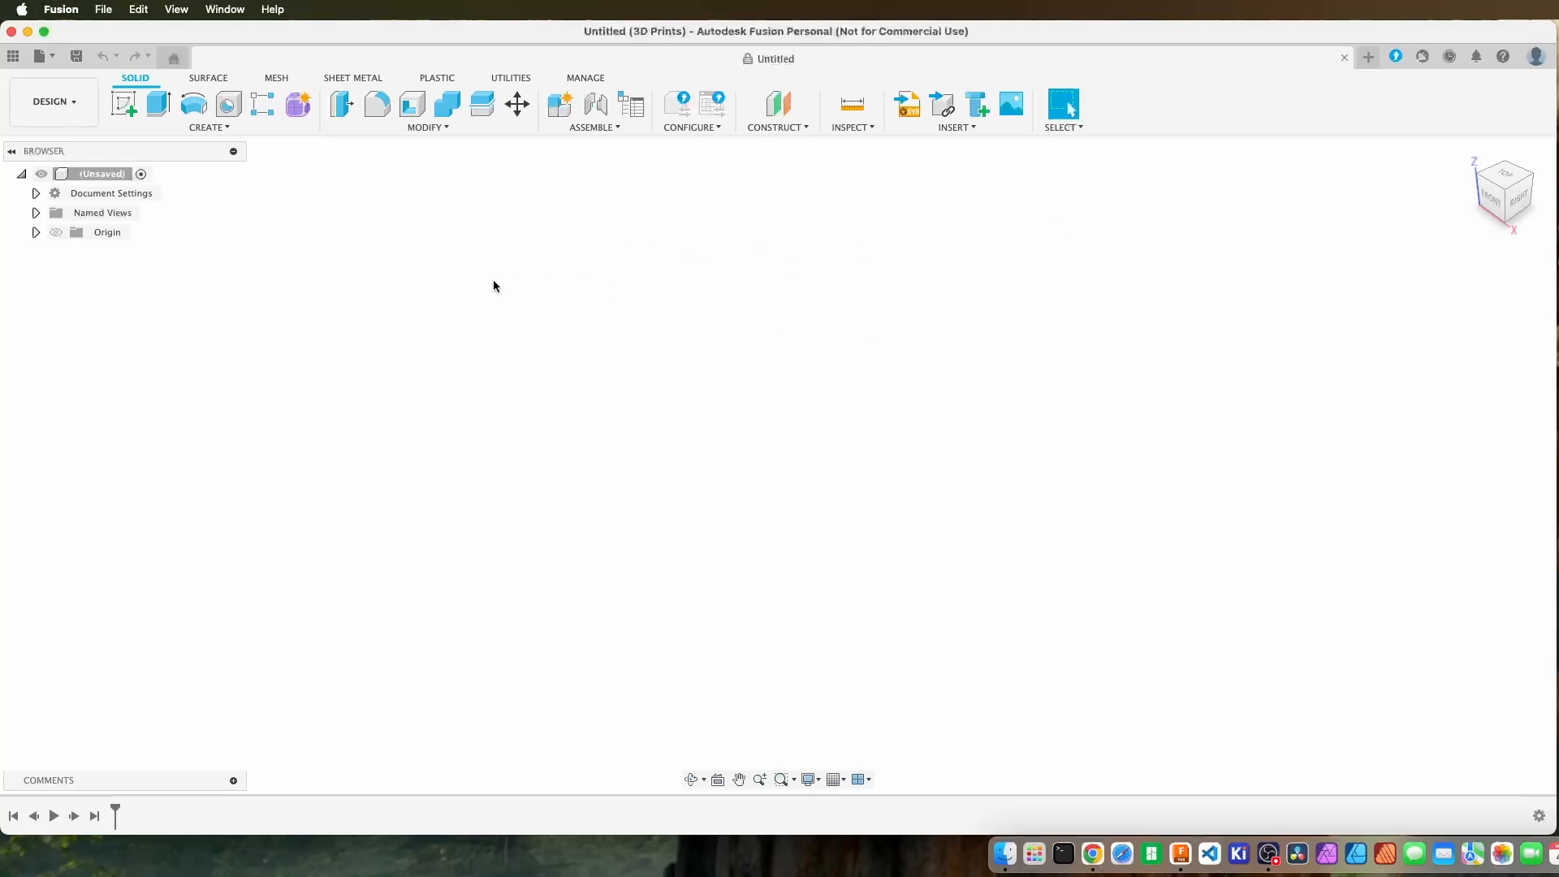
# Create a new empty design alongside the open untitled one.
pyautogui.click(43, 58)
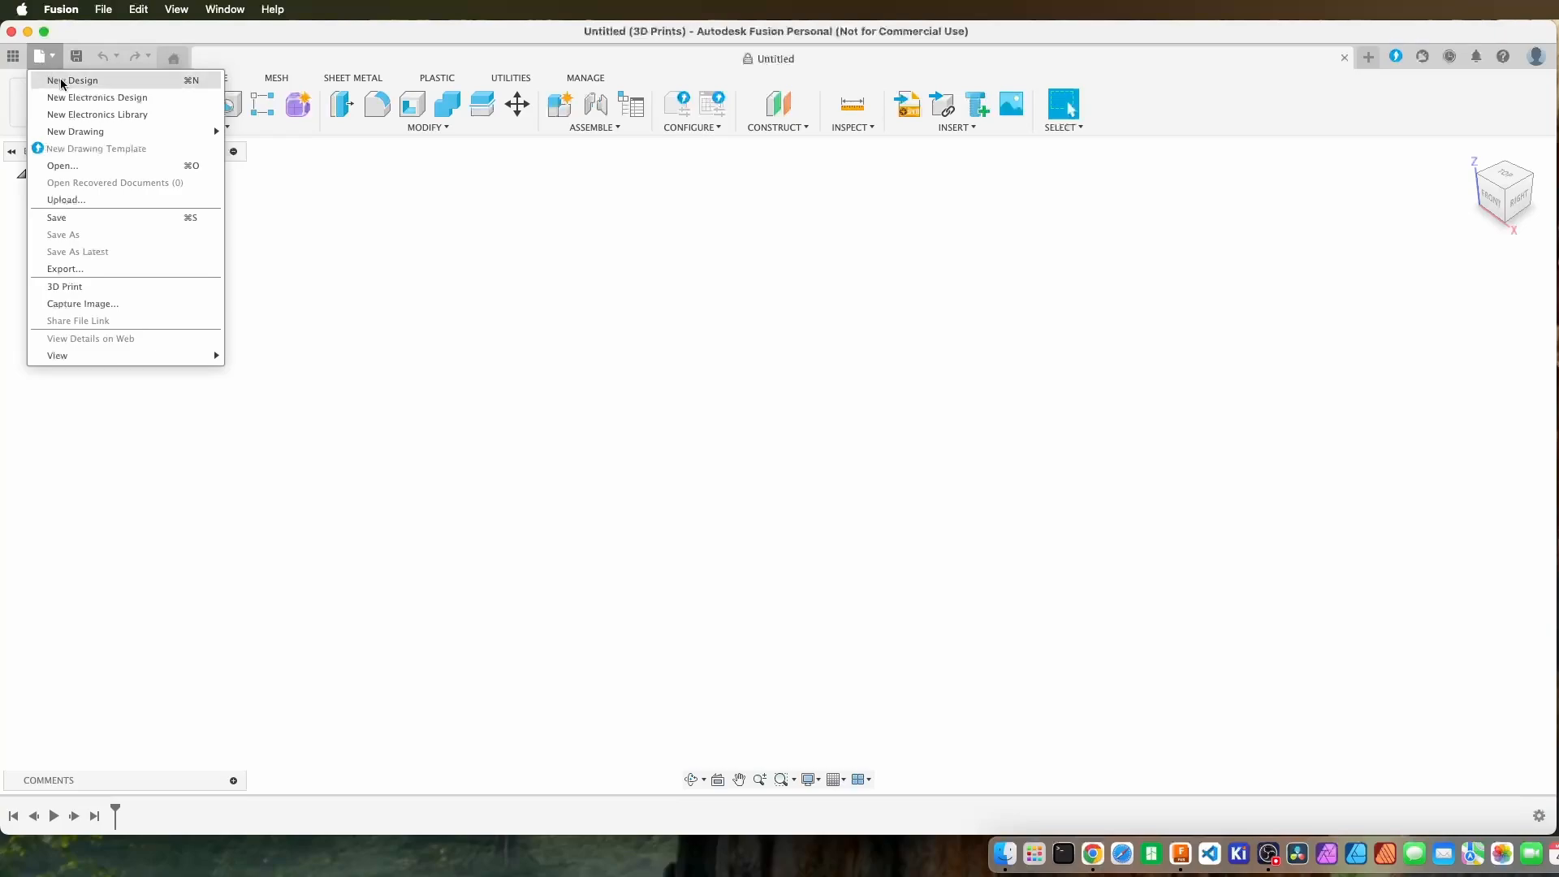
pyautogui.click(62, 82)
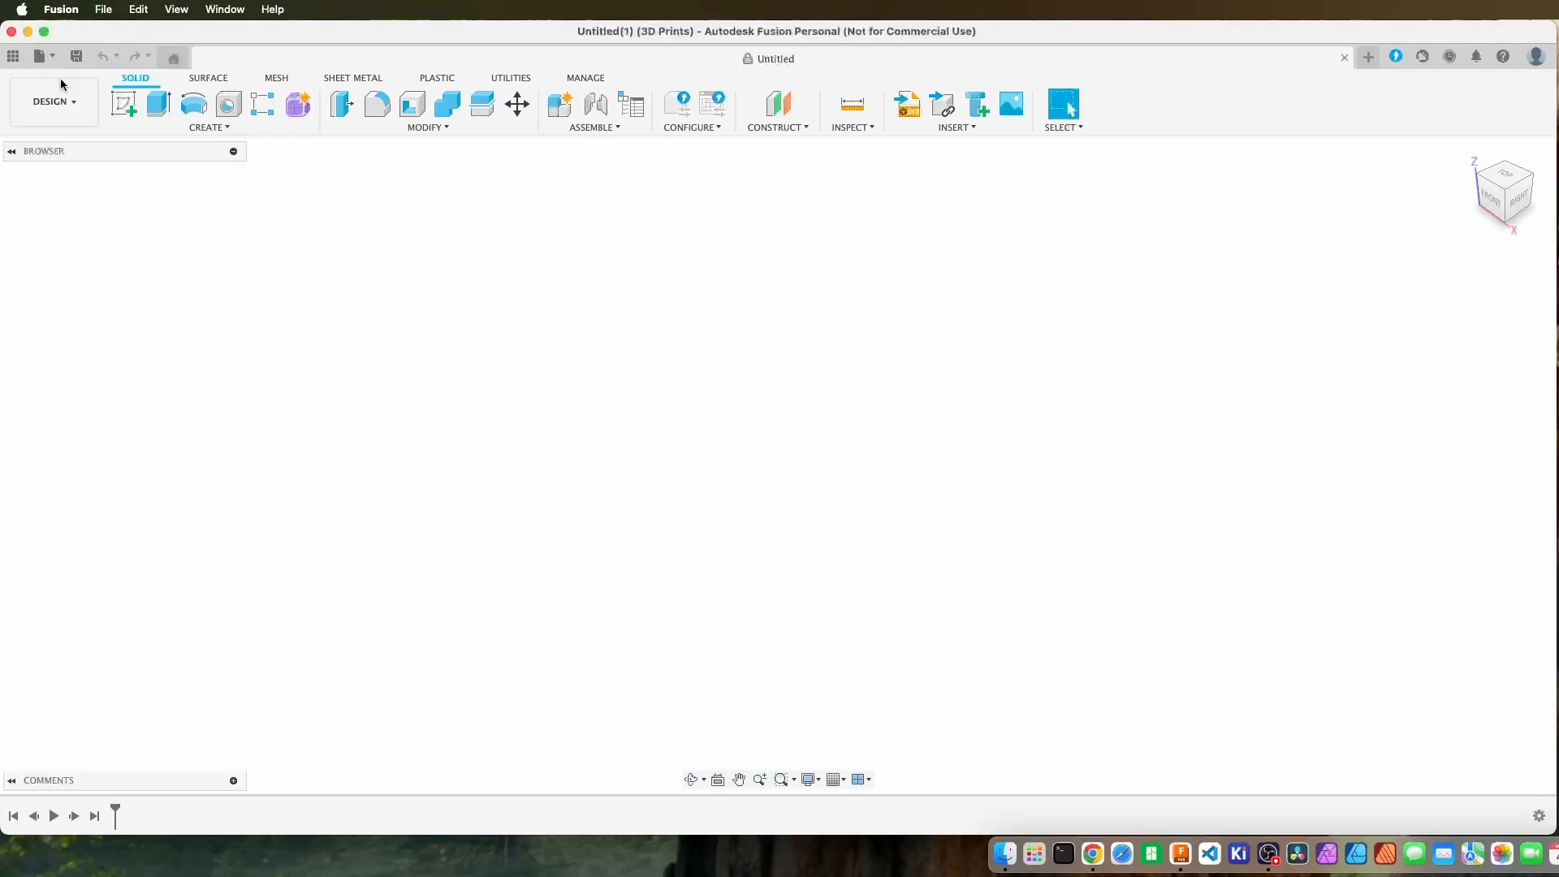
# Close the second untitled design and start a sketch on the horizontal origin plane of the remaining one.
pyautogui.click(1344, 58)
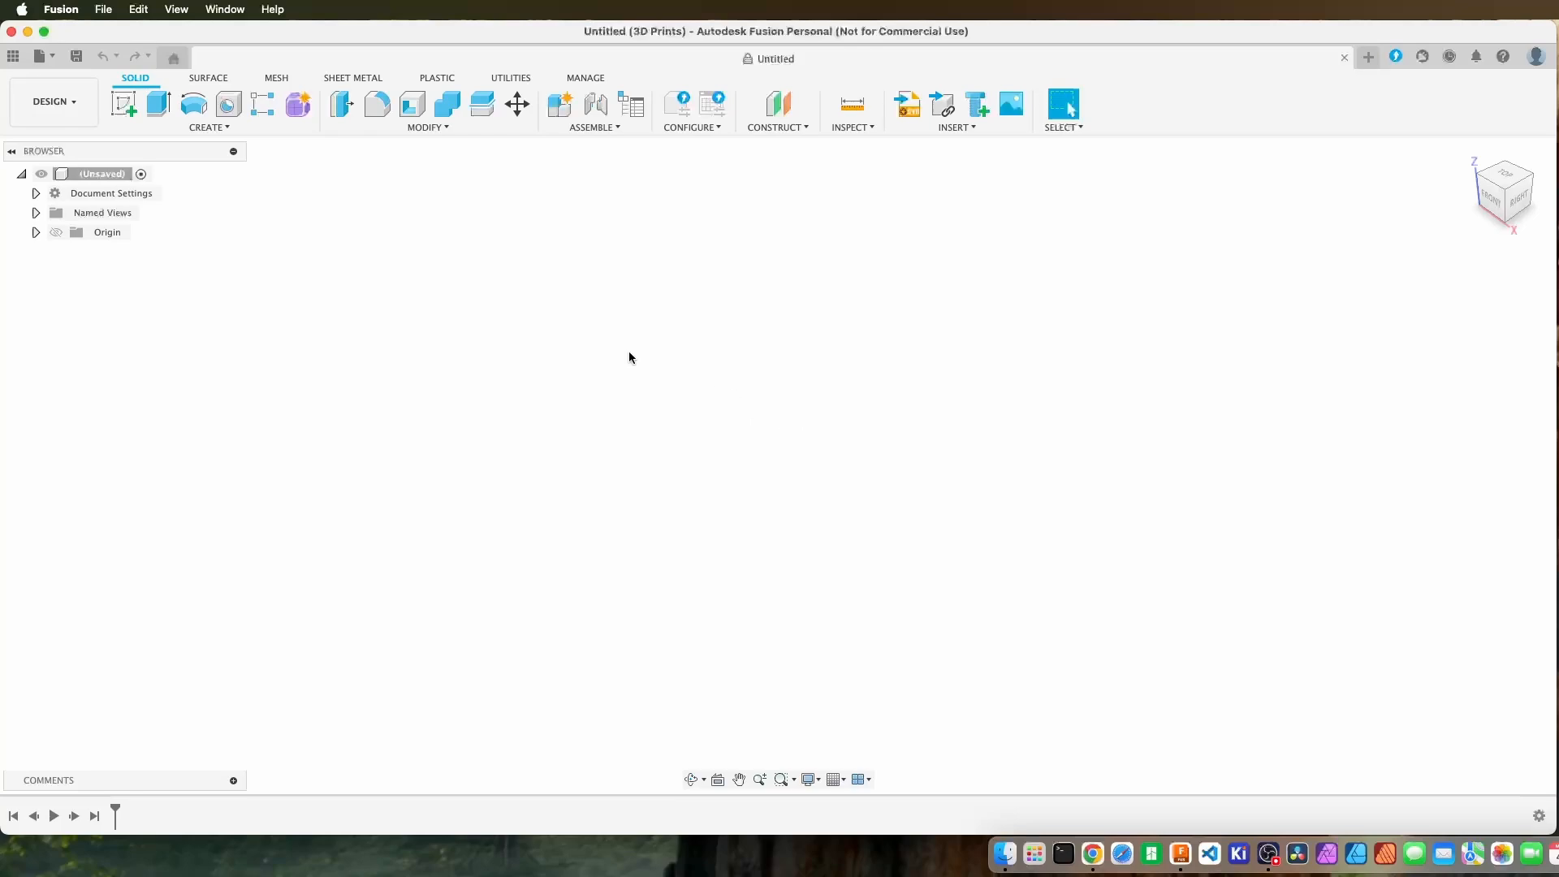
pyautogui.click(128, 106)
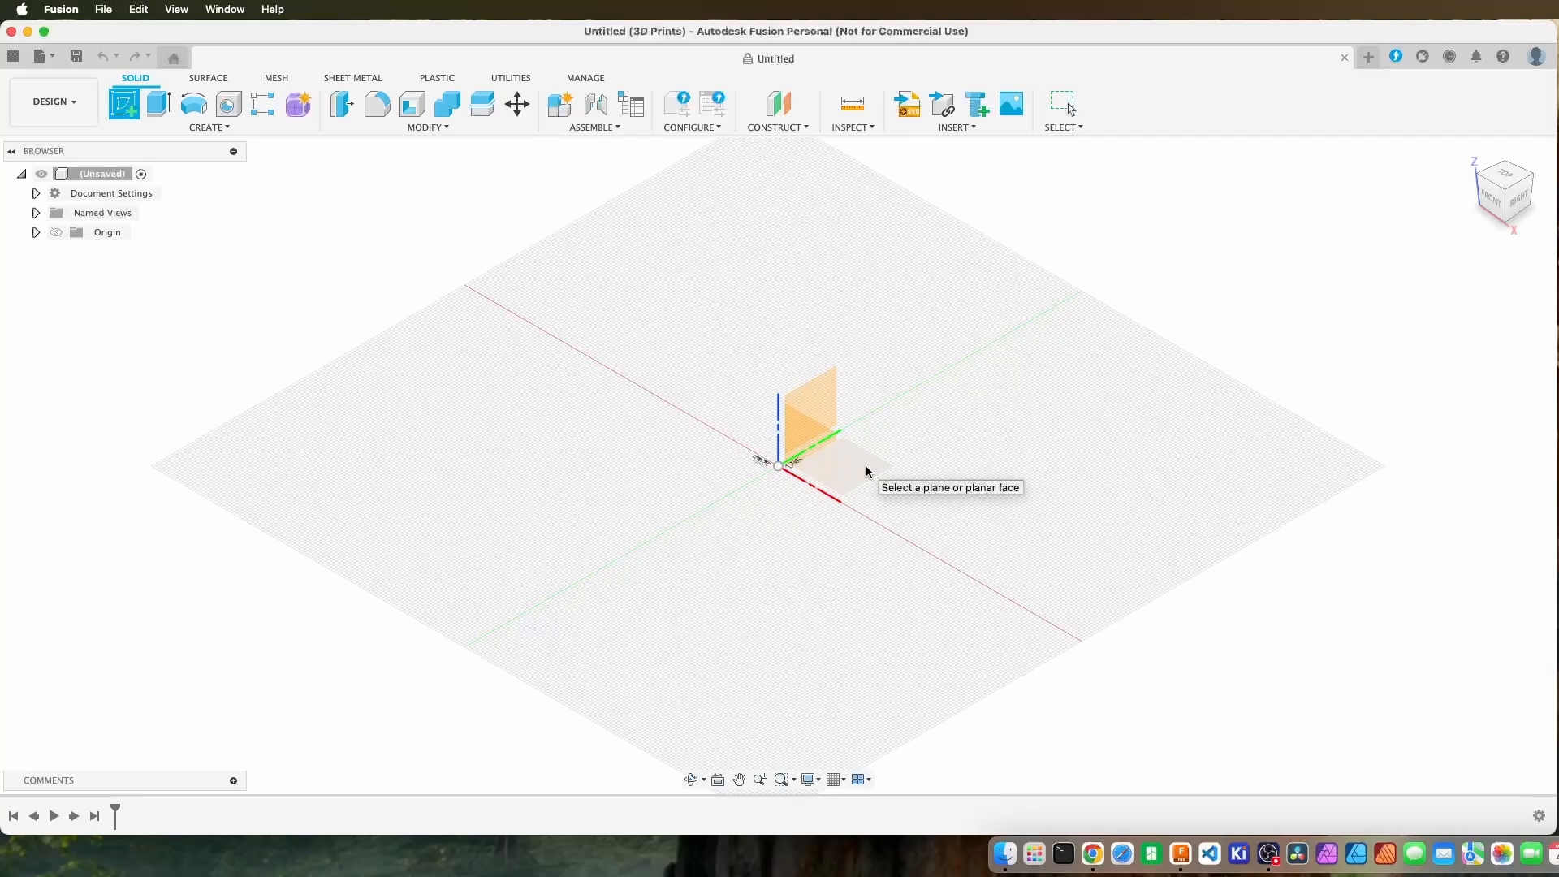
pyautogui.click(866, 471)
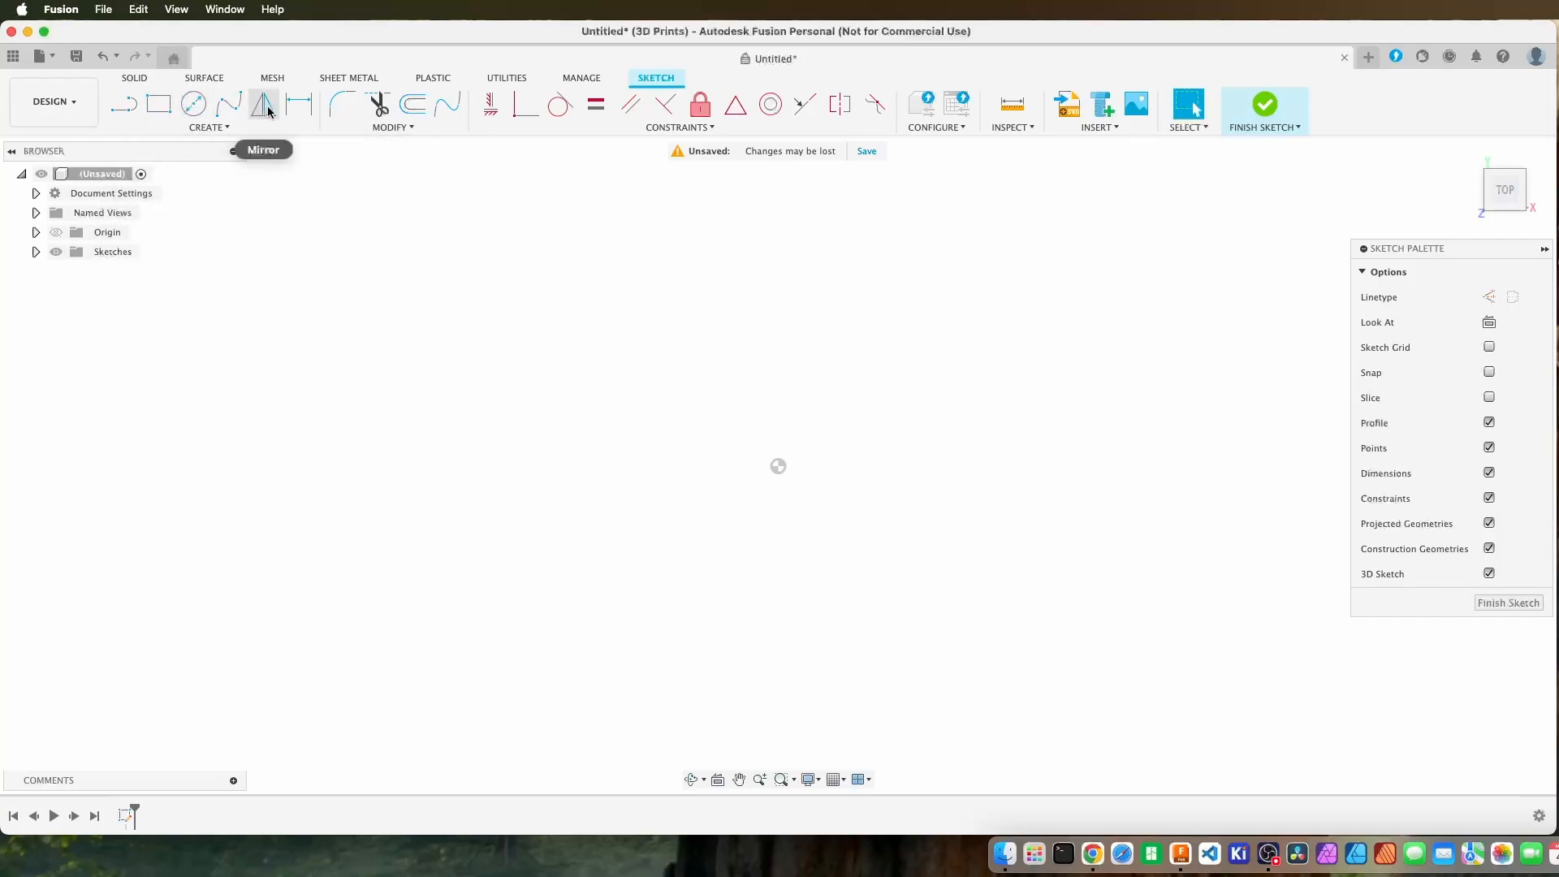
# Turn off the 3D Sketch option for the active sketch and leave the rectangle command.
pyautogui.click(222, 129)
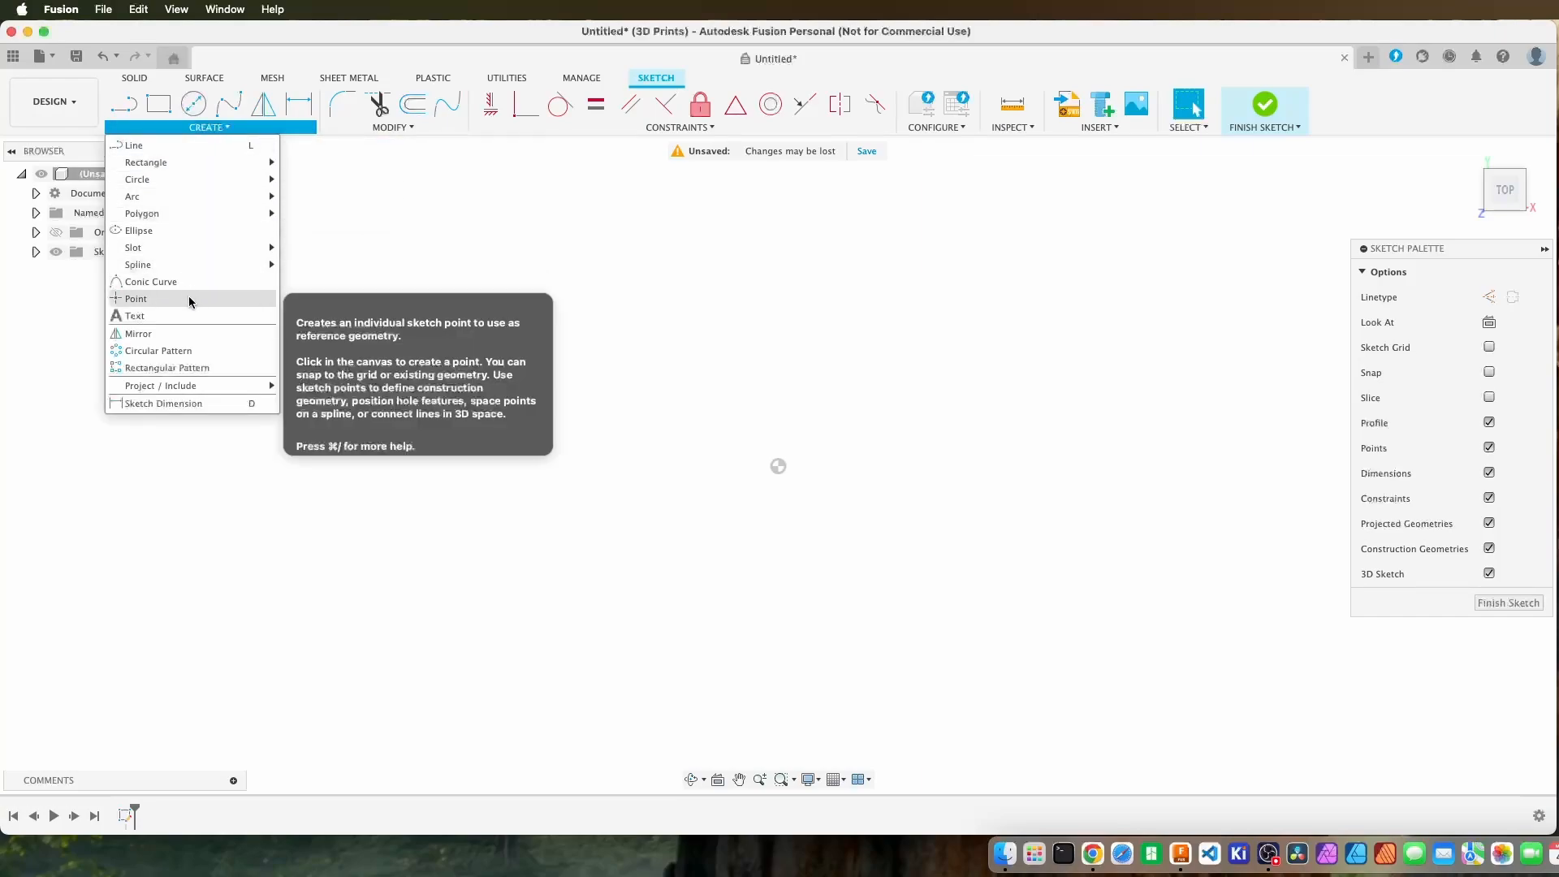
pyautogui.click(219, 130)
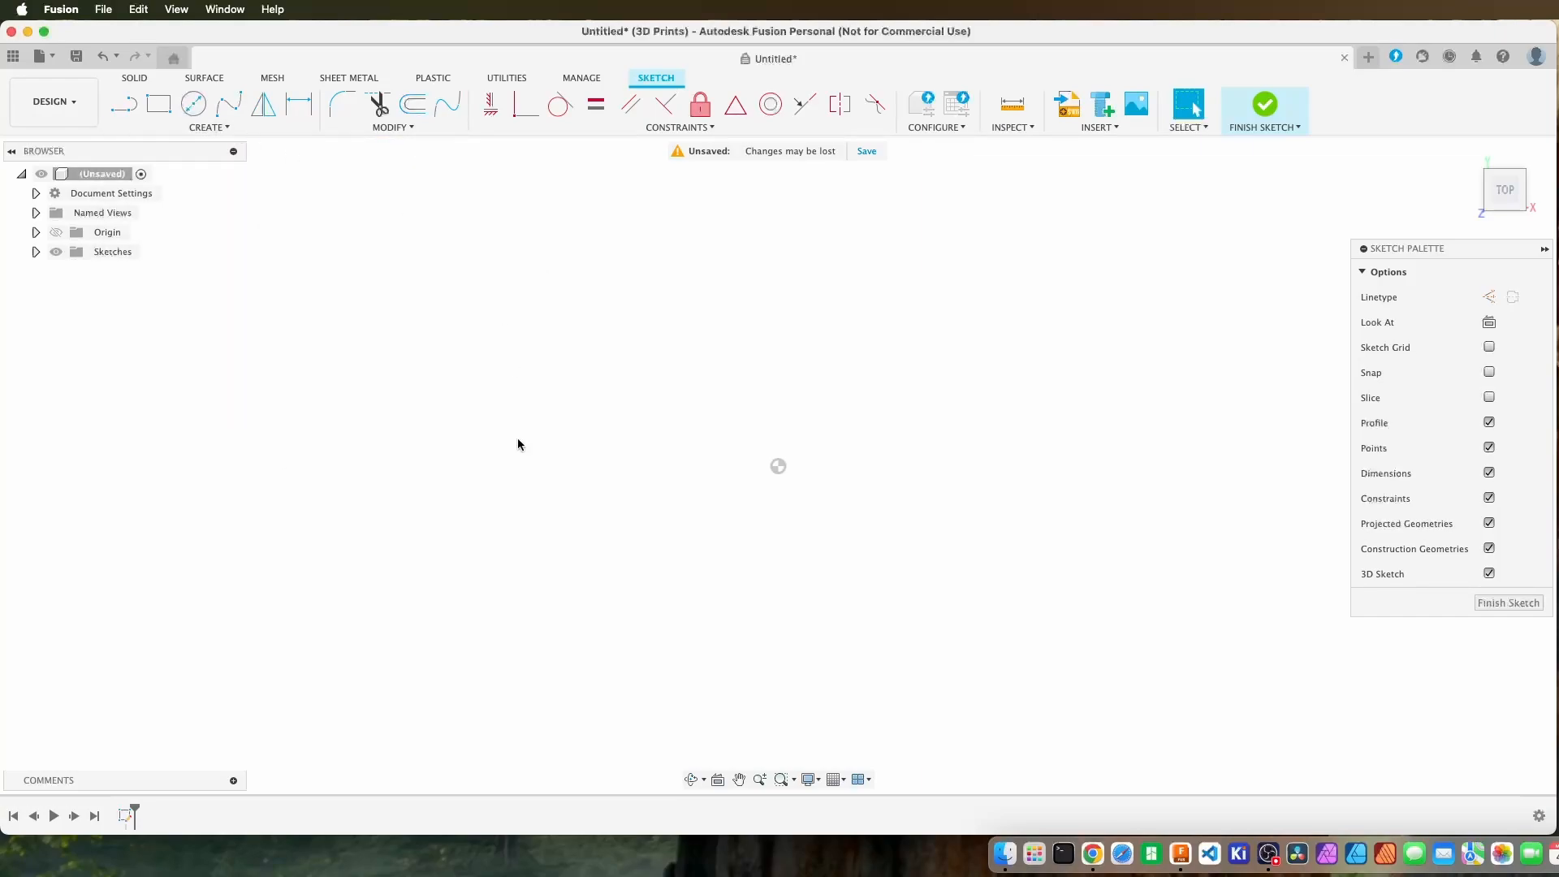
pyautogui.click(168, 113)
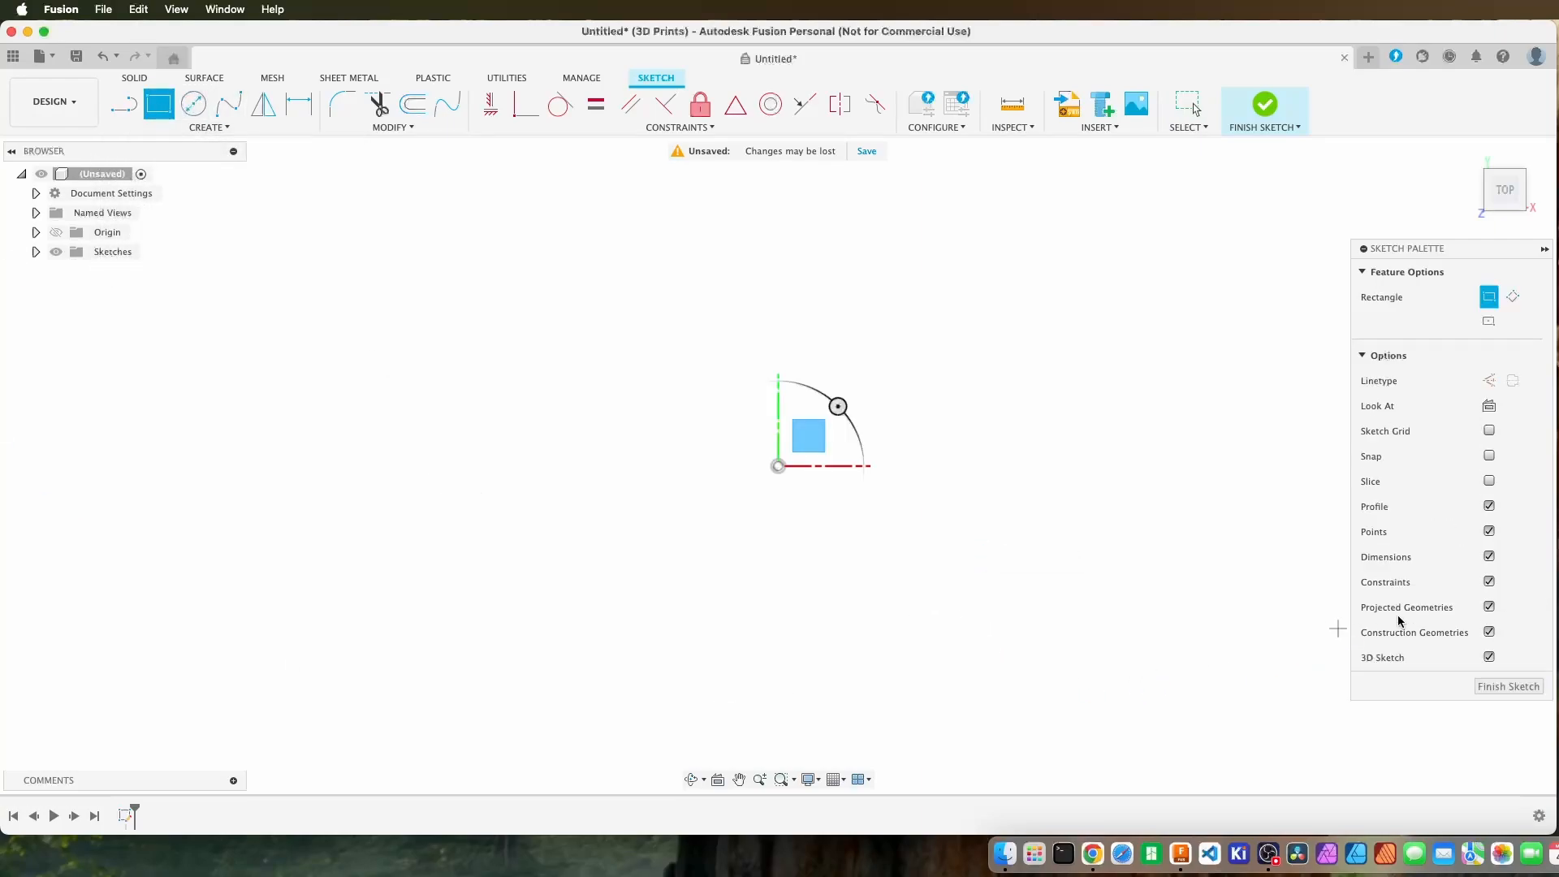
pyautogui.click(1490, 658)
pyautogui.press('Escape')
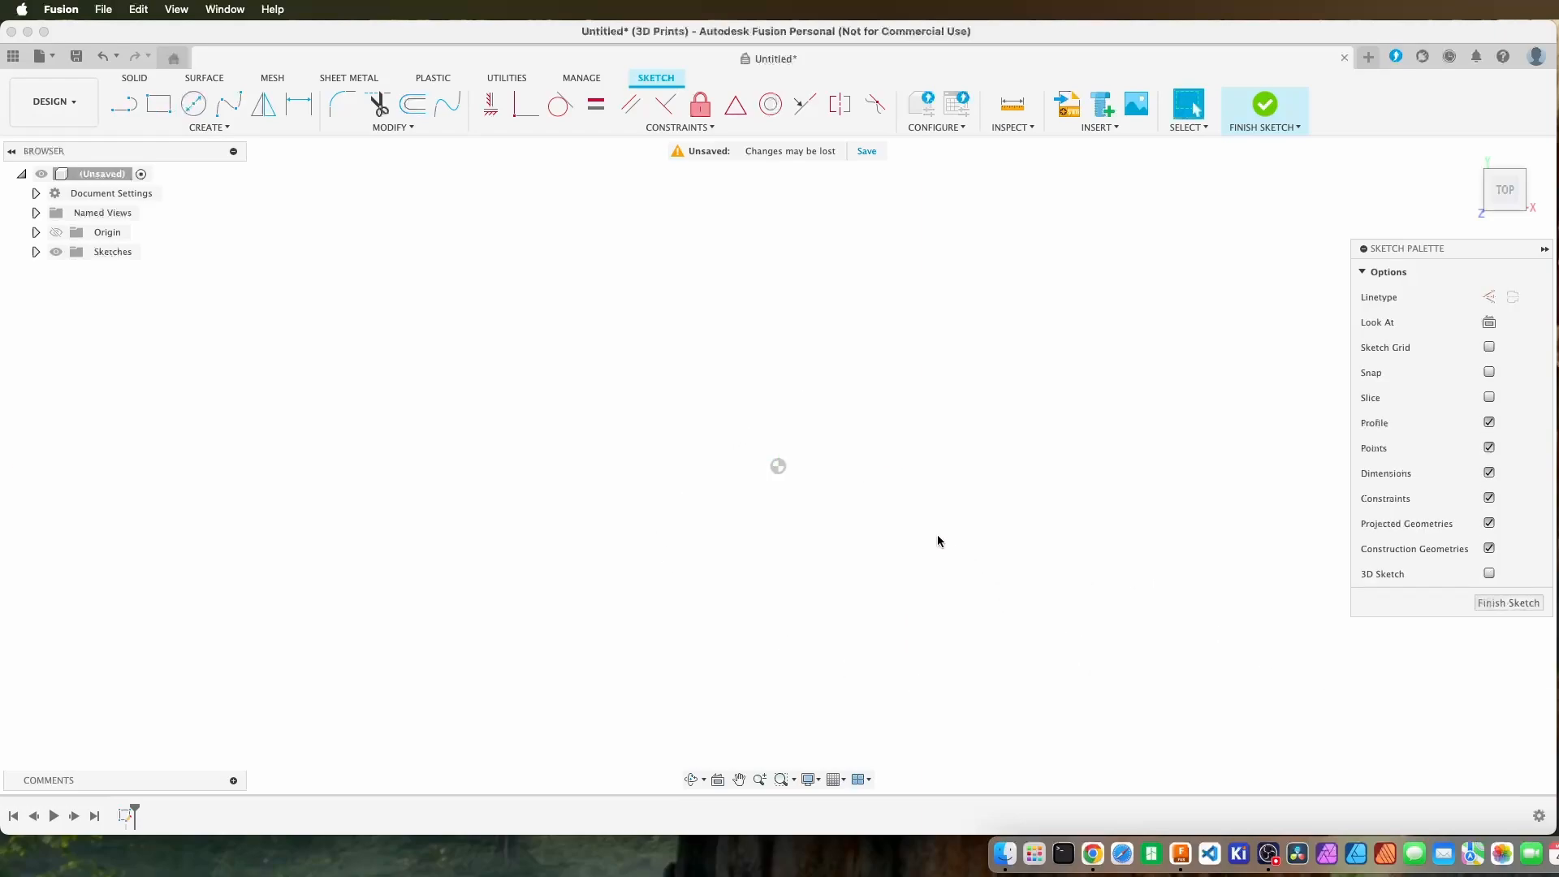
# Draw a 2-point rectangle from the origin, 25 mm high and 50 mm wide.
pyautogui.click(159, 104)
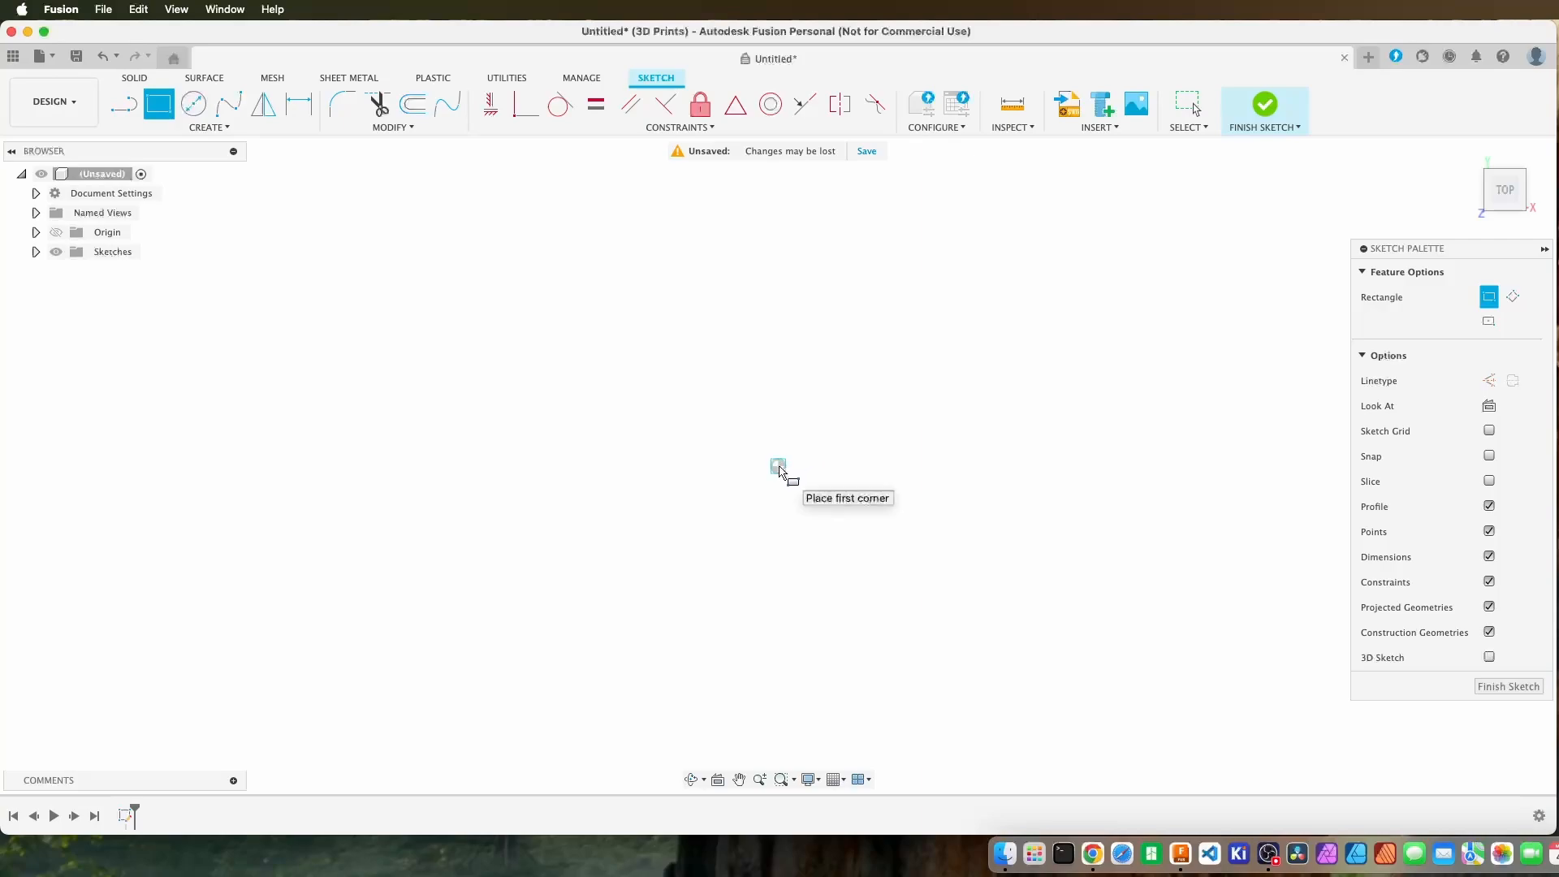
pyautogui.click(778, 466)
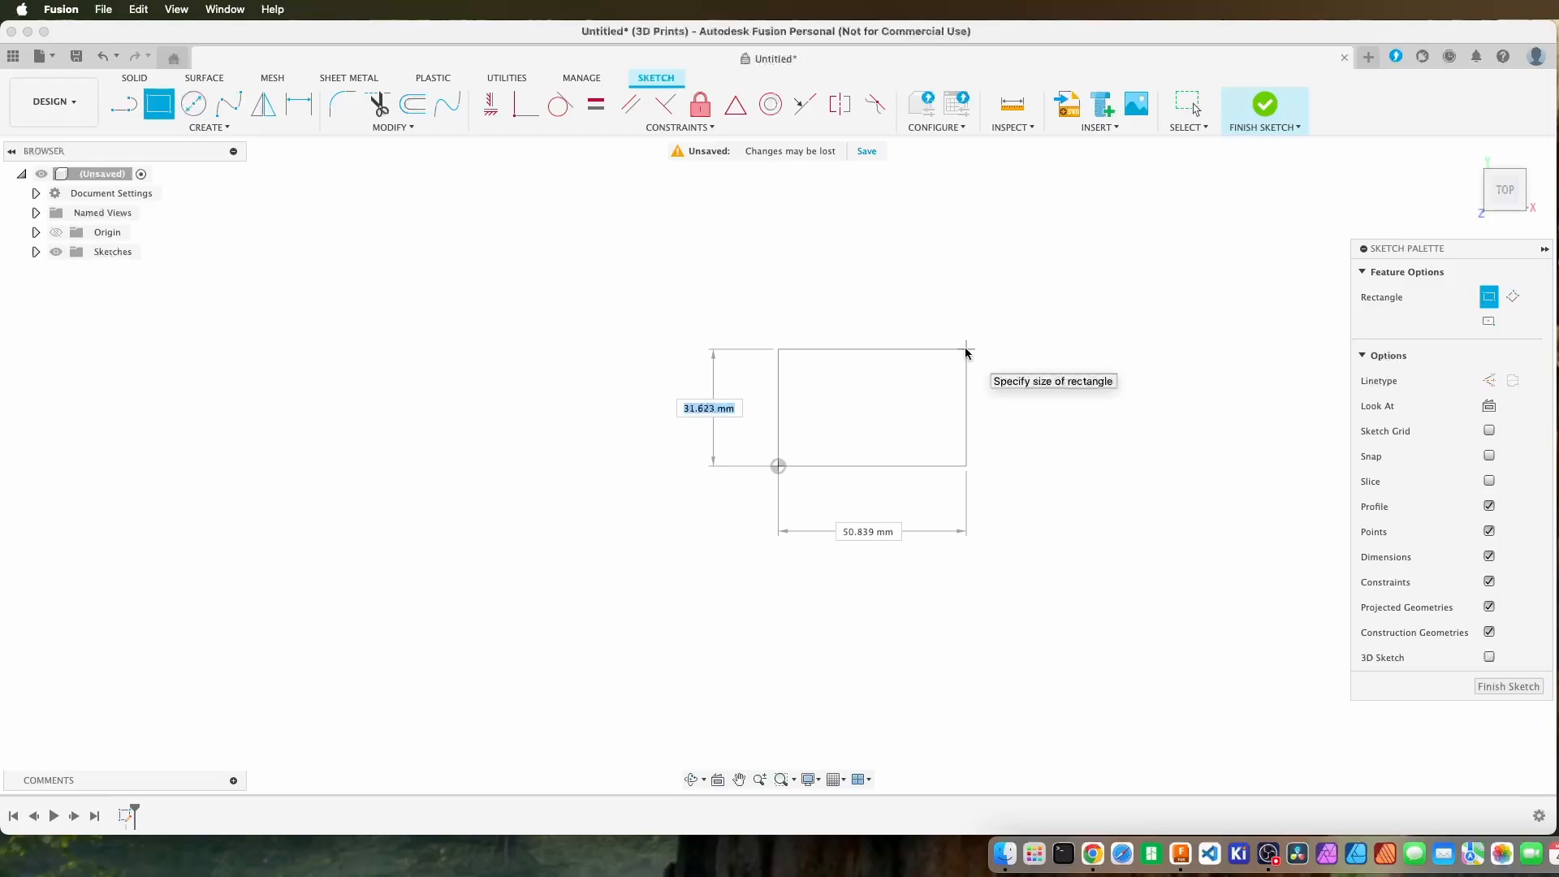
pyautogui.write('25')
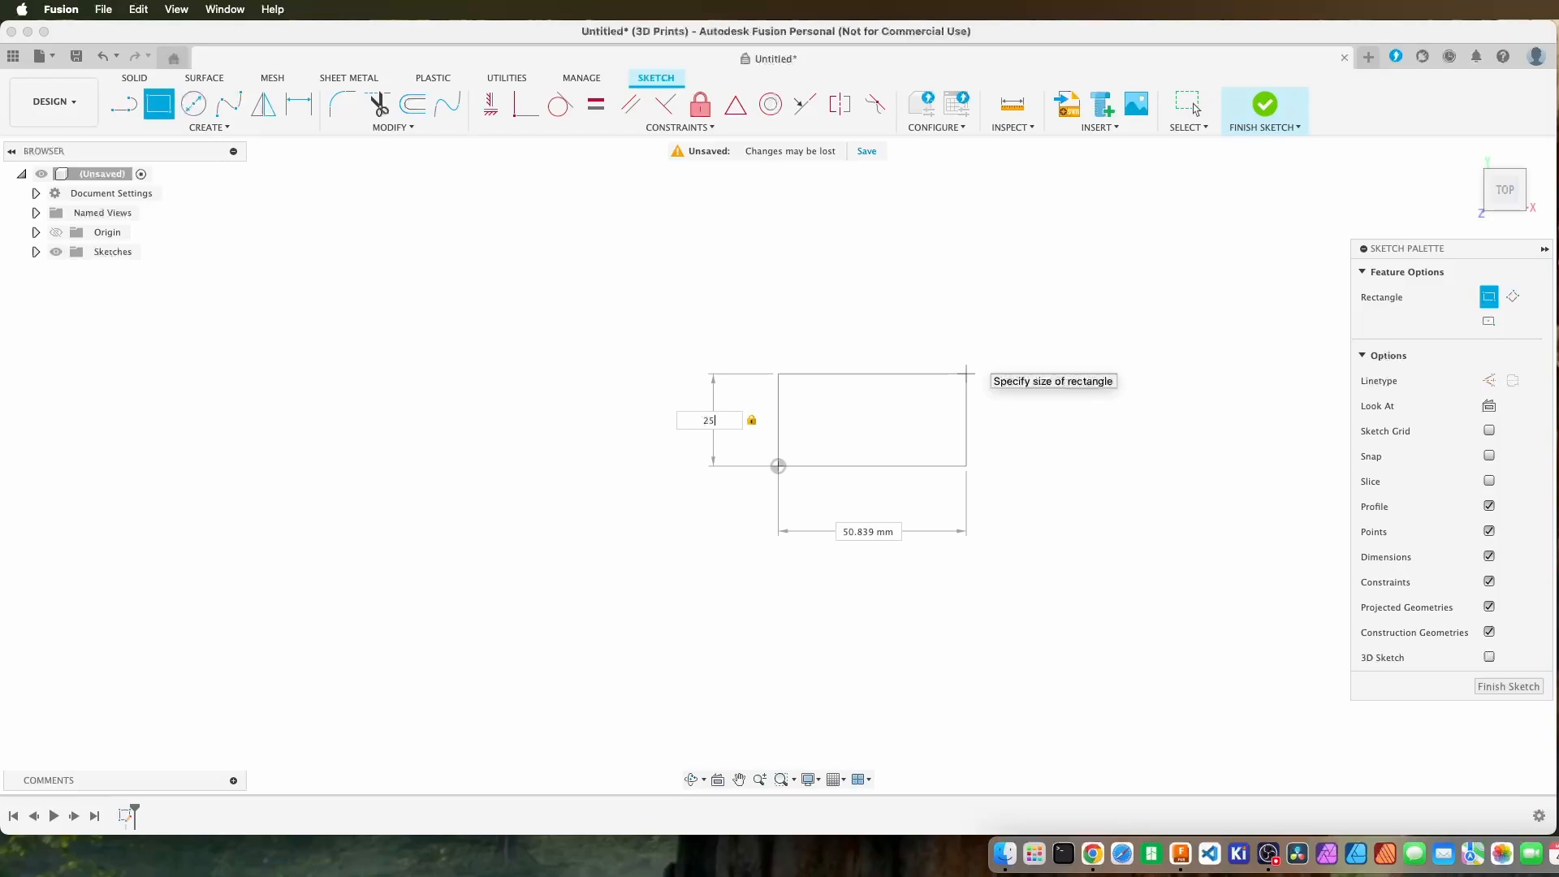
pyautogui.press('Tab')
pyautogui.write('50')
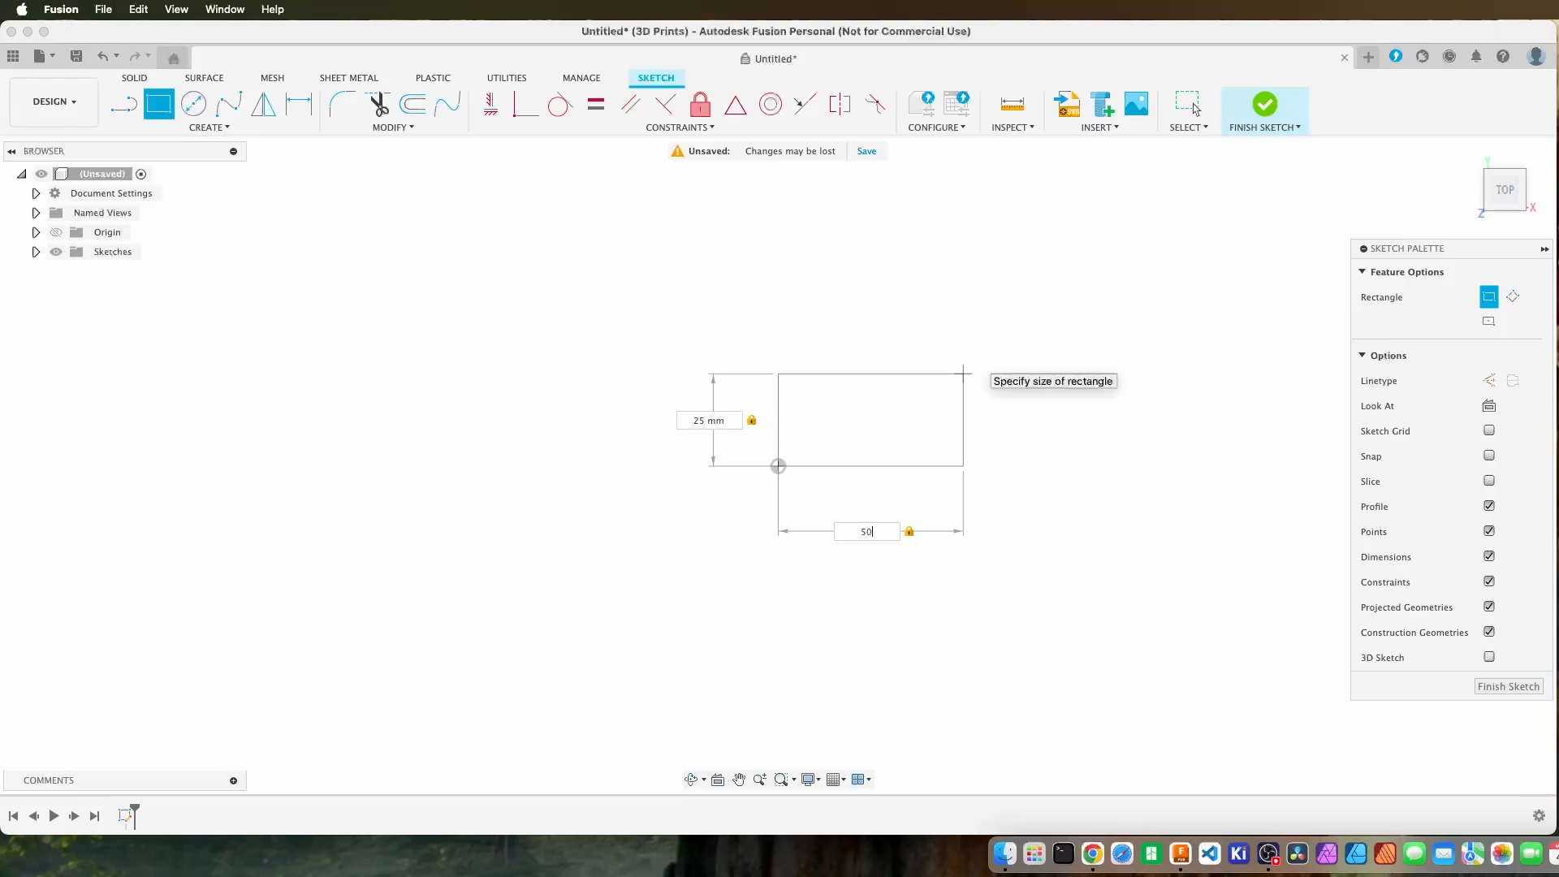
pyautogui.press('Return')
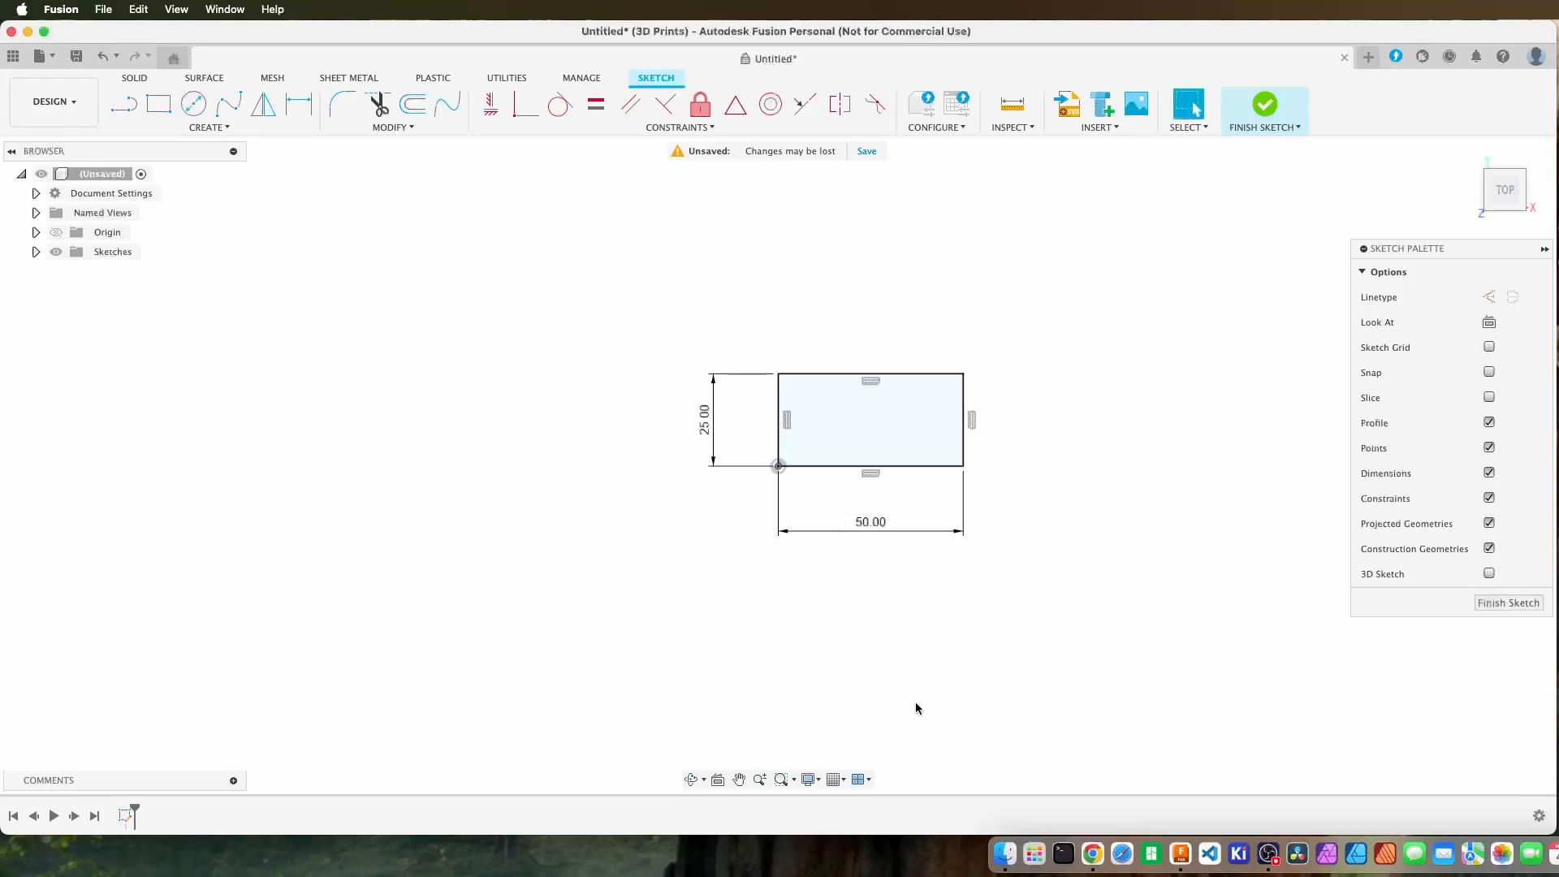
# Examine the horizontal and vertical constraints on the rectangle's edges, along with its upper-right corner and right edge.
pyautogui.scroll(3, 1028, 478)
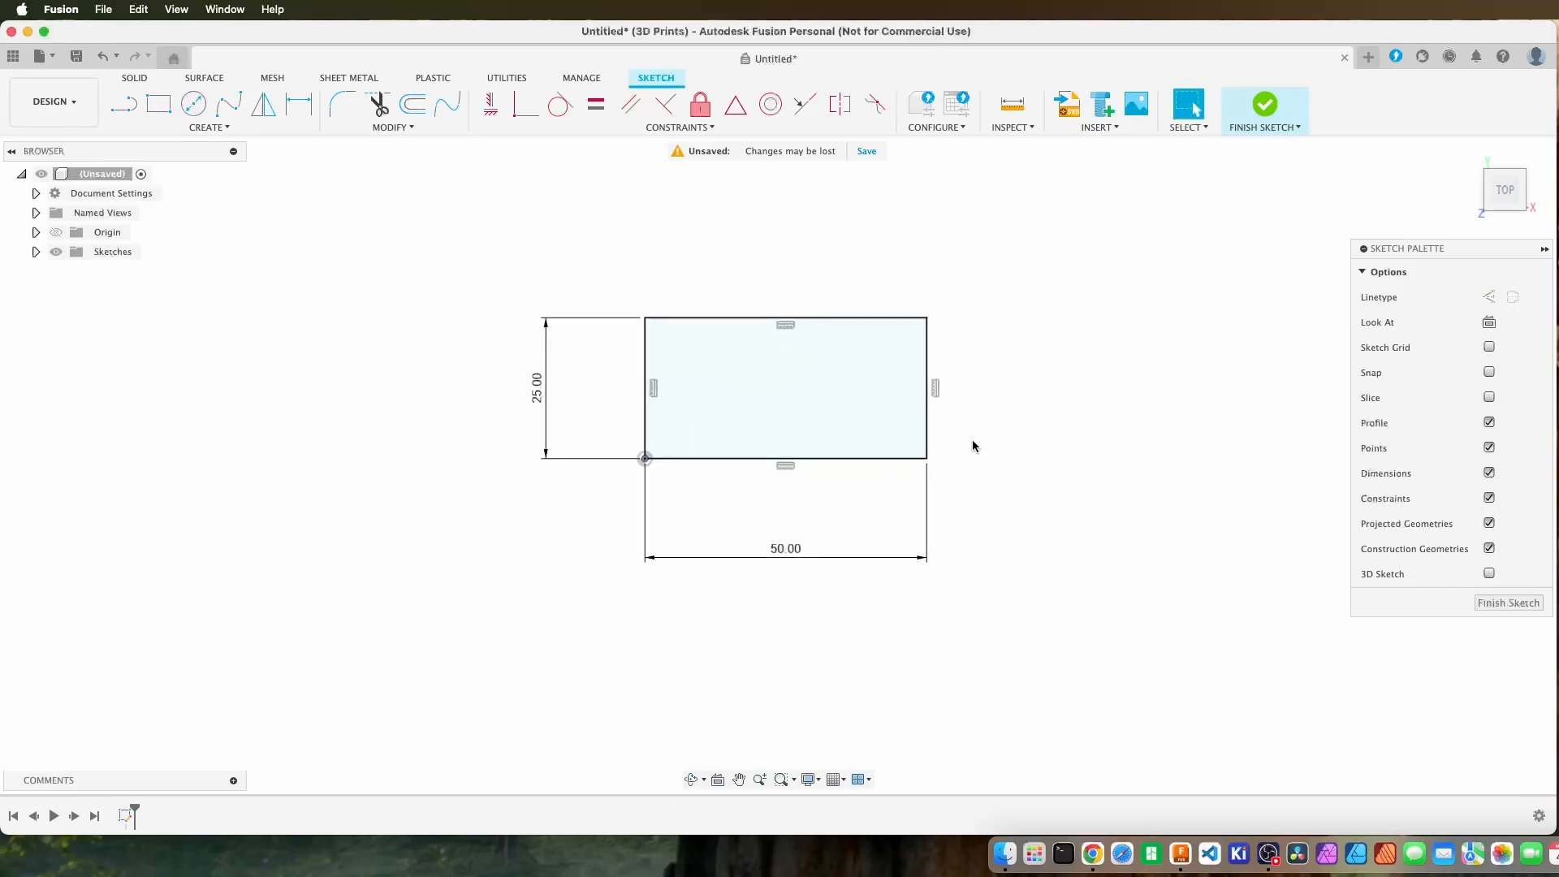
pyautogui.scroll(-2, 972, 440)
pyautogui.moveTo(975, 442); pyautogui.dragTo(993, 468, button='middle')
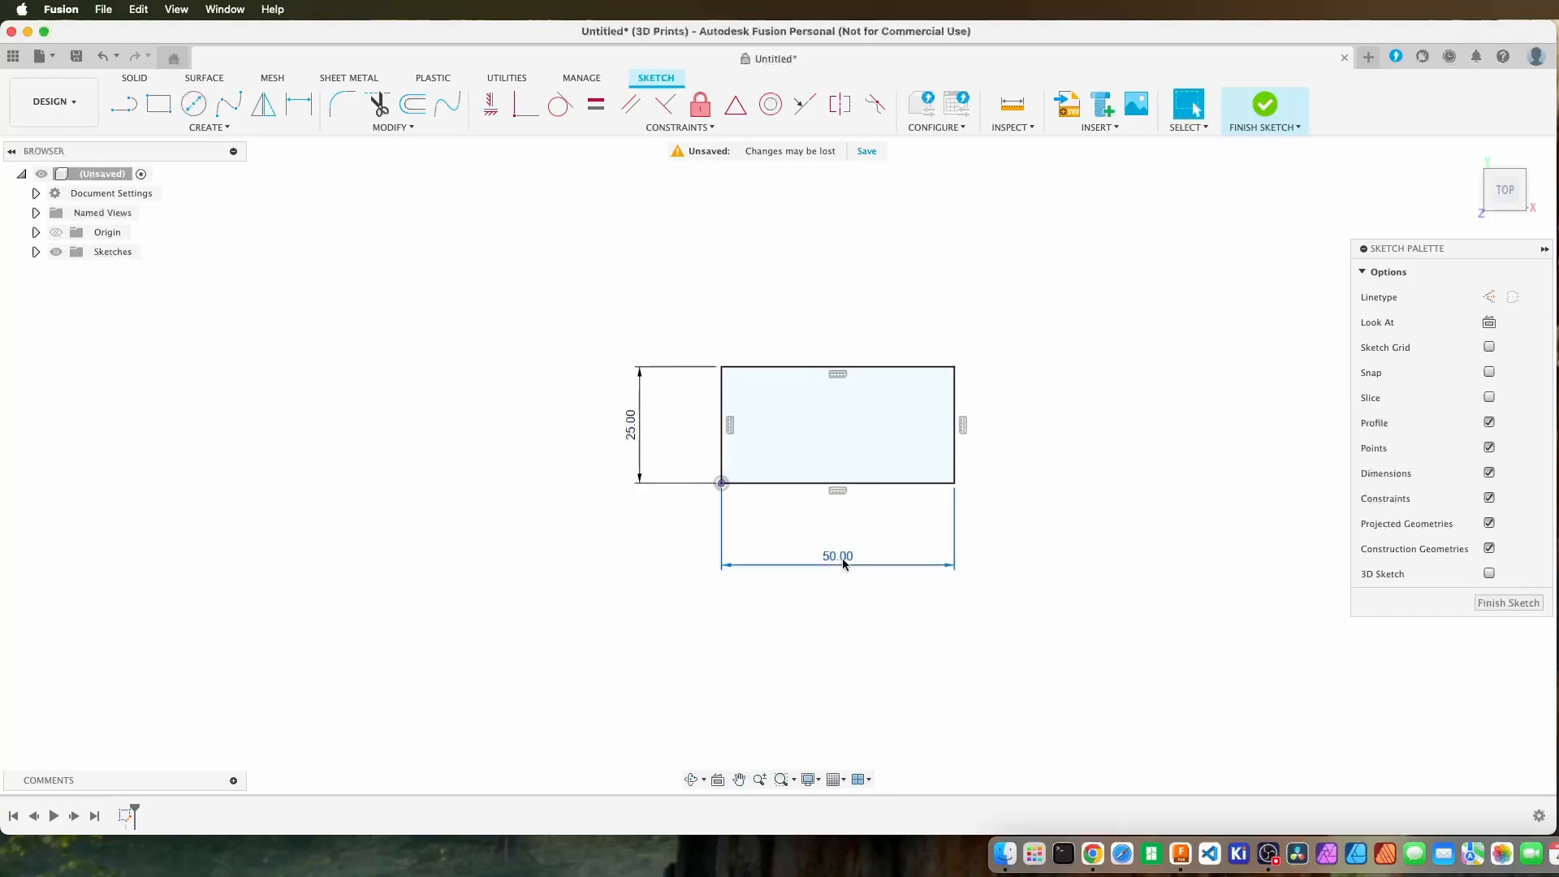
pyautogui.click(839, 493)
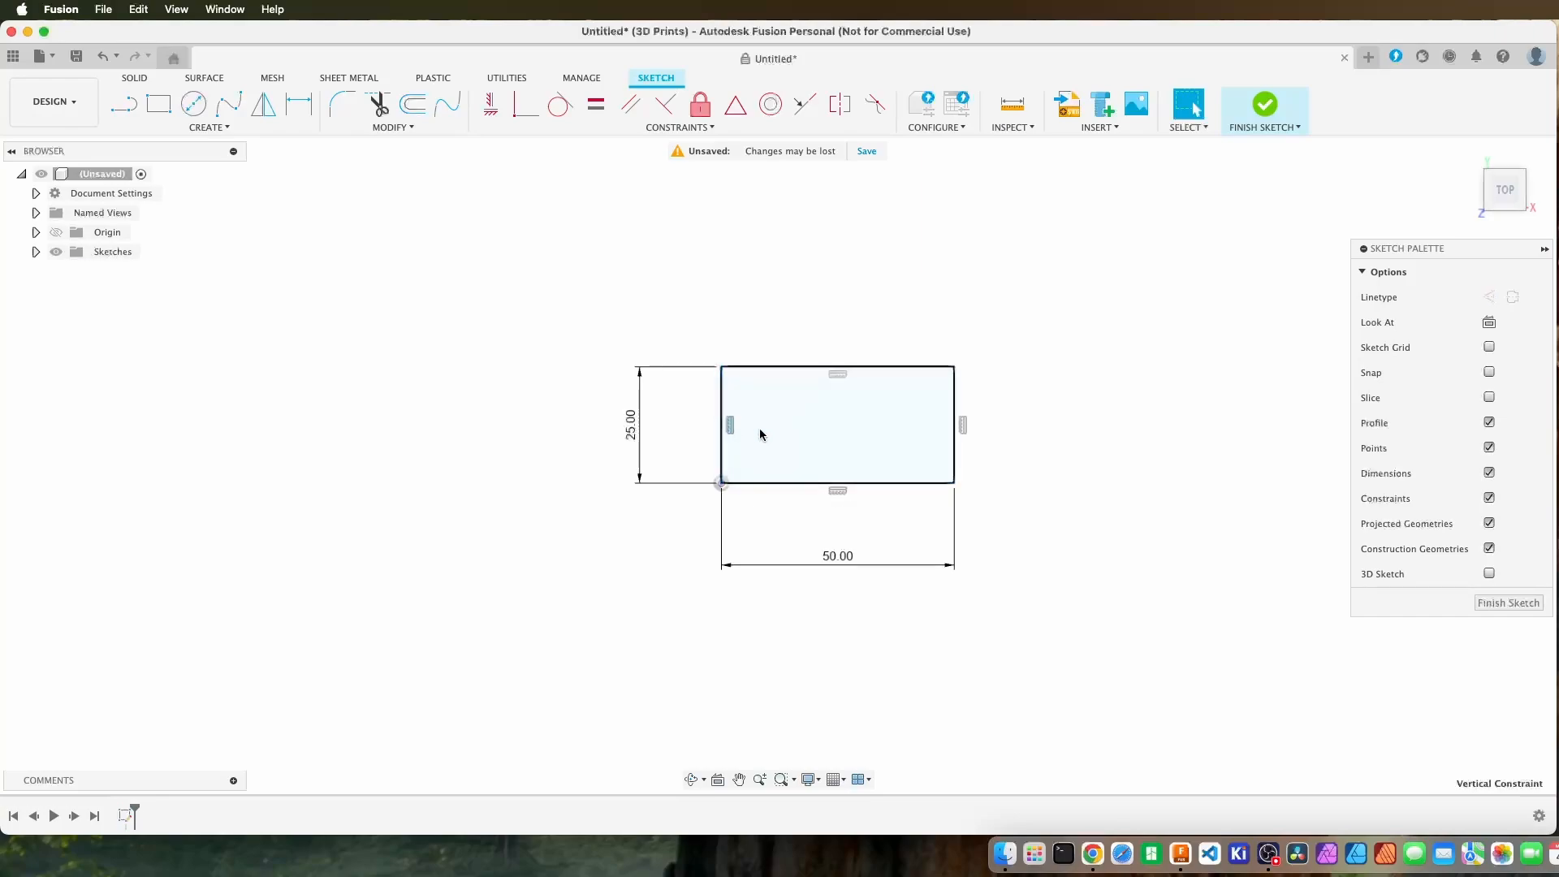
pyautogui.click(836, 374)
pyautogui.click(963, 424)
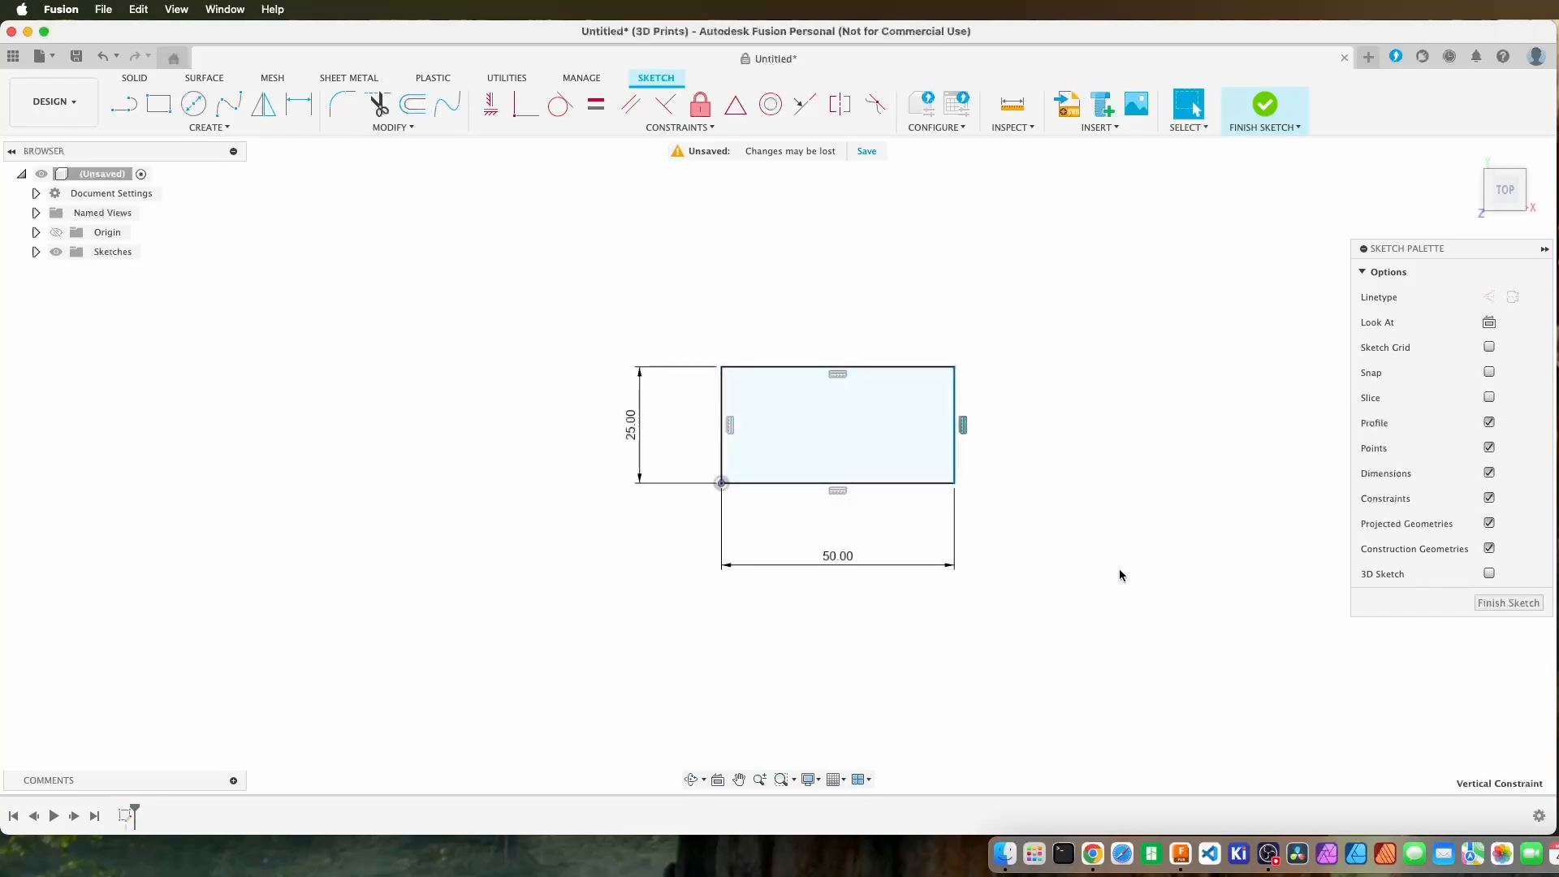
pyautogui.click(1081, 430)
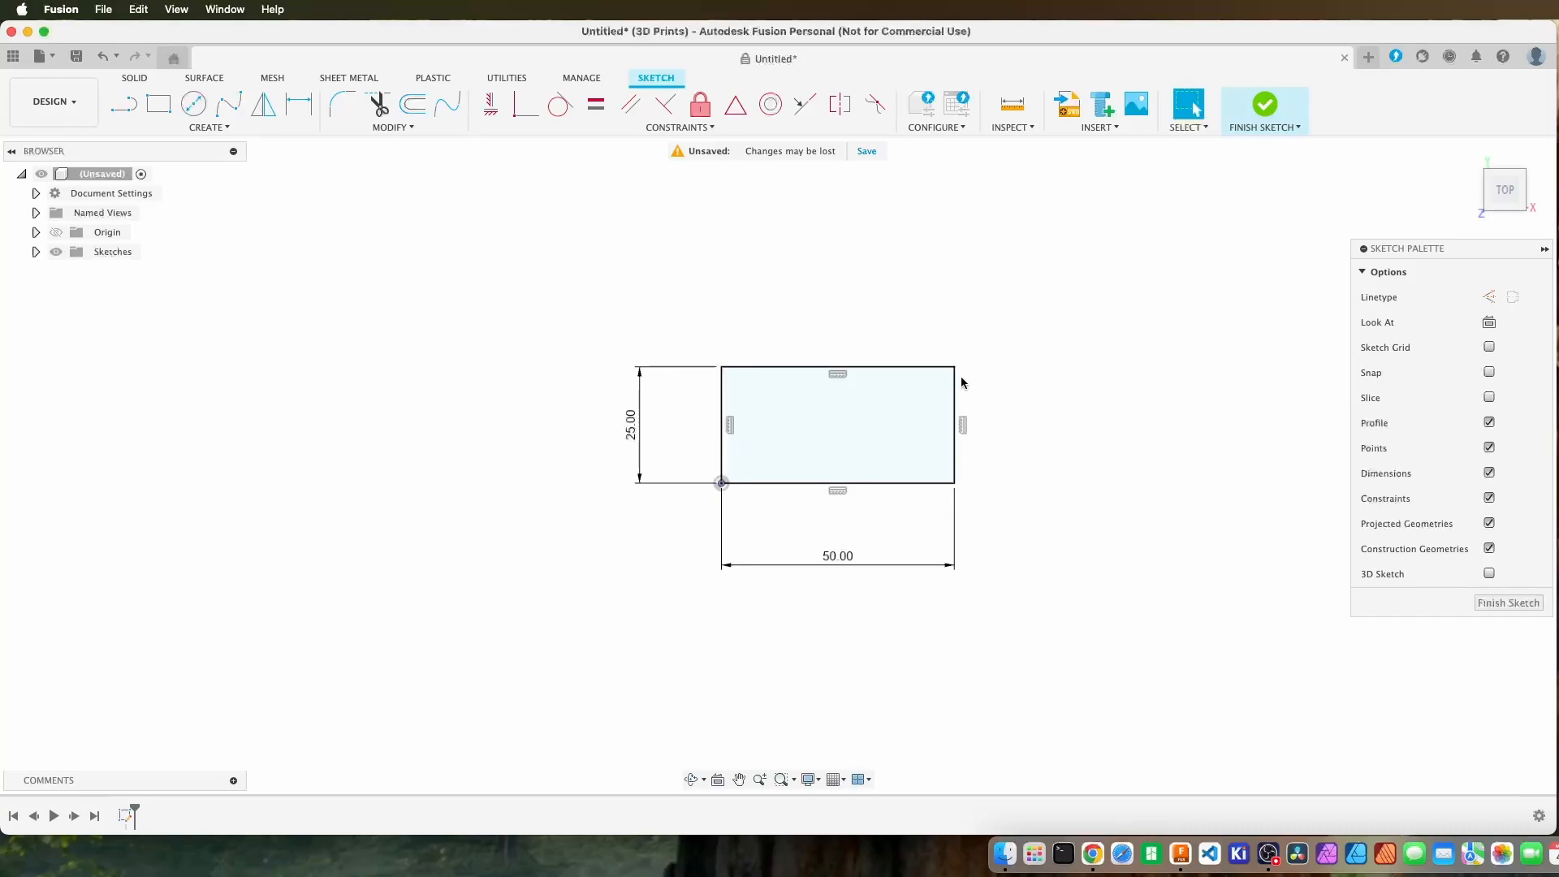
pyautogui.click(954, 371)
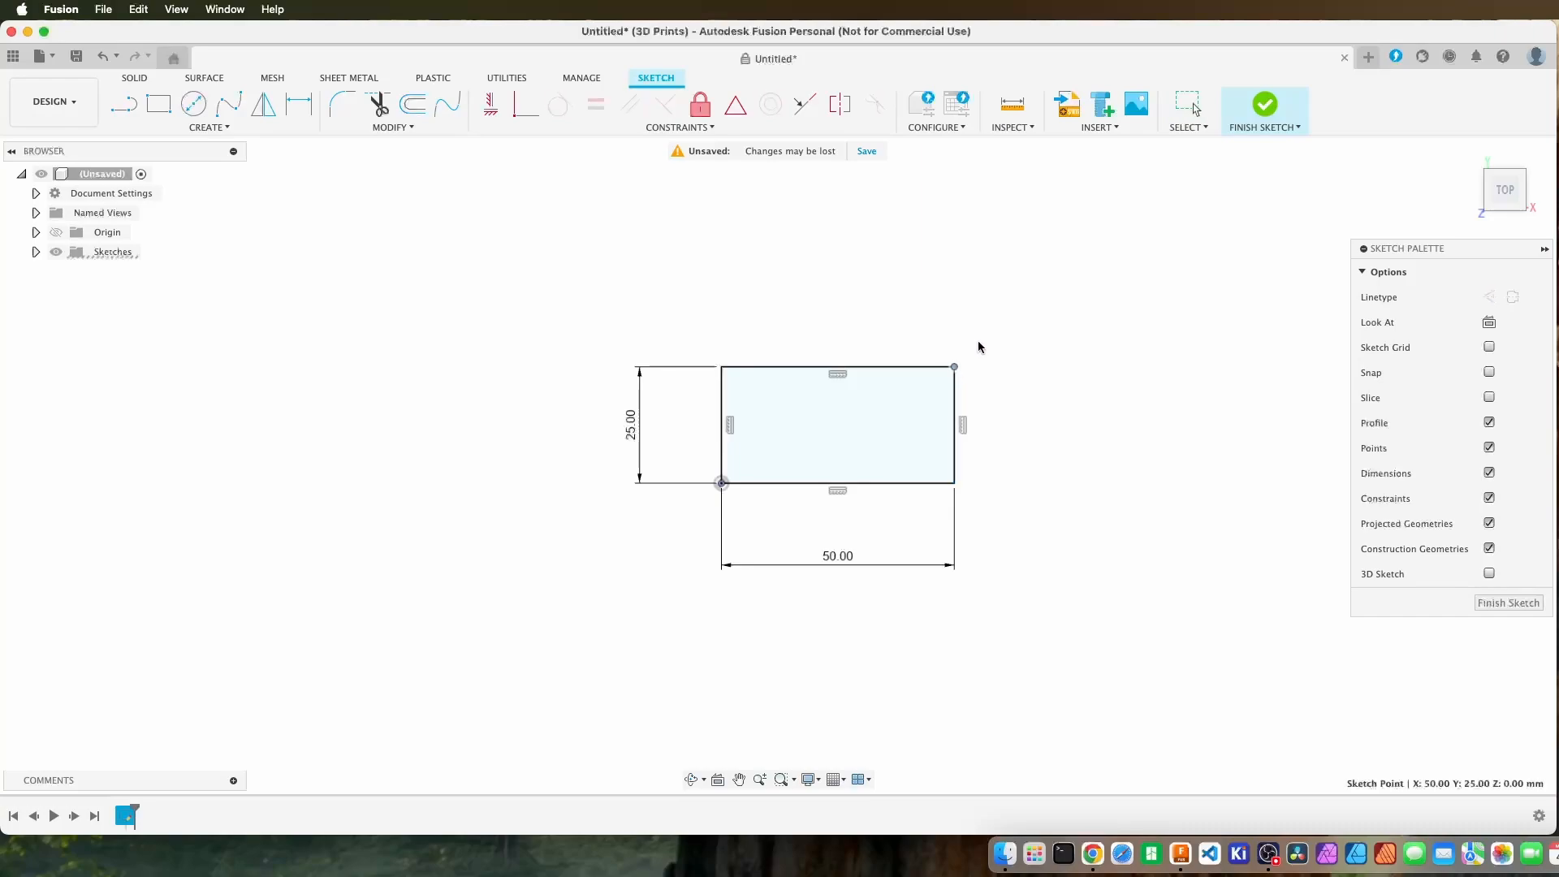
pyautogui.click(956, 411)
pyautogui.click(1054, 391)
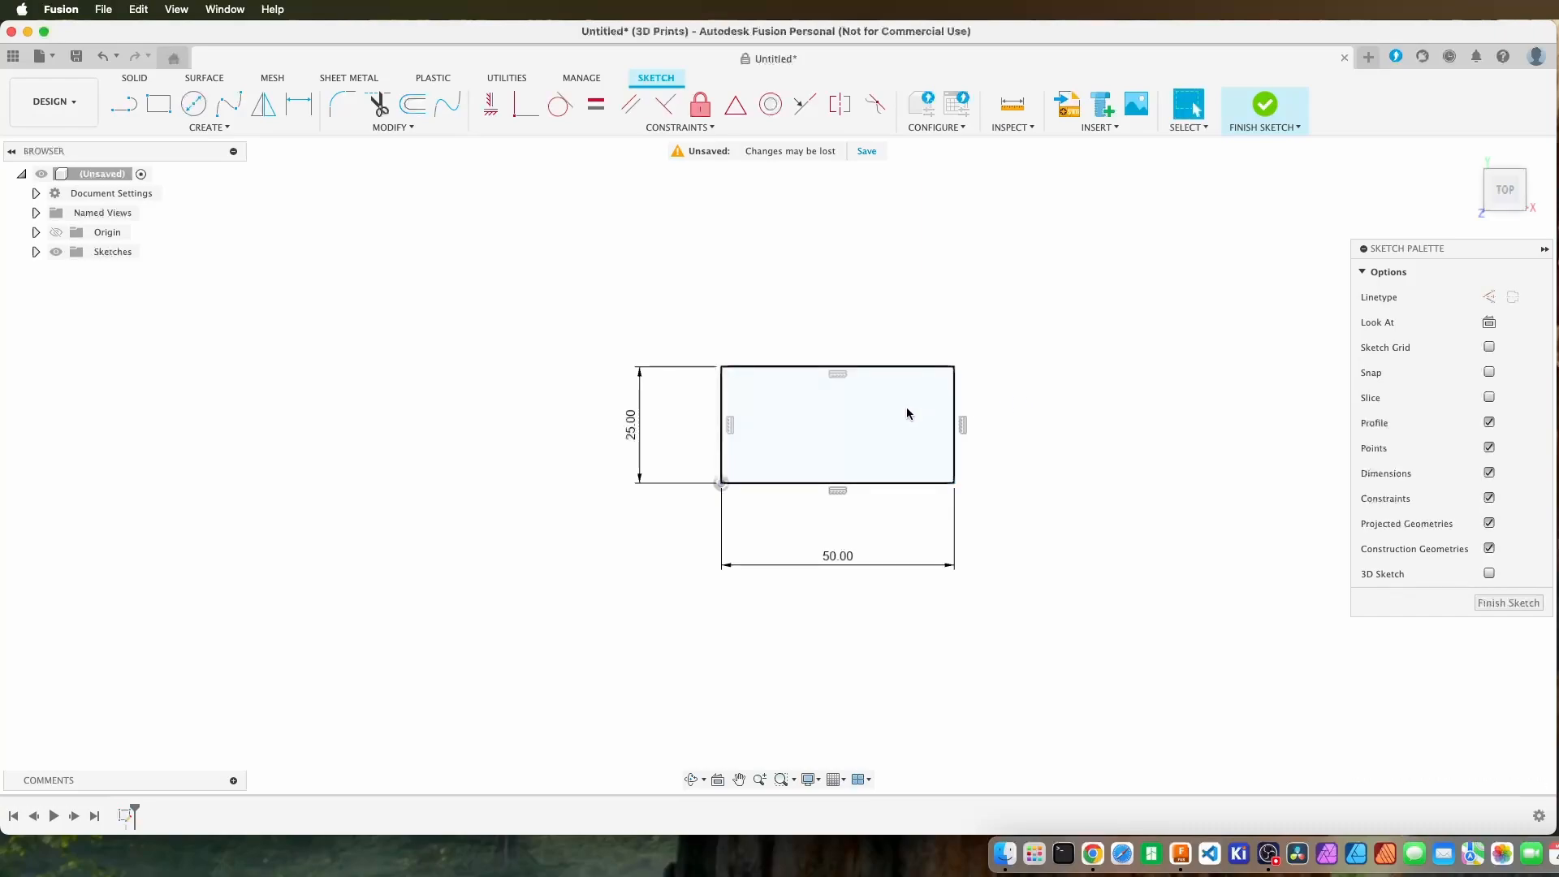
pyautogui.click(946, 367)
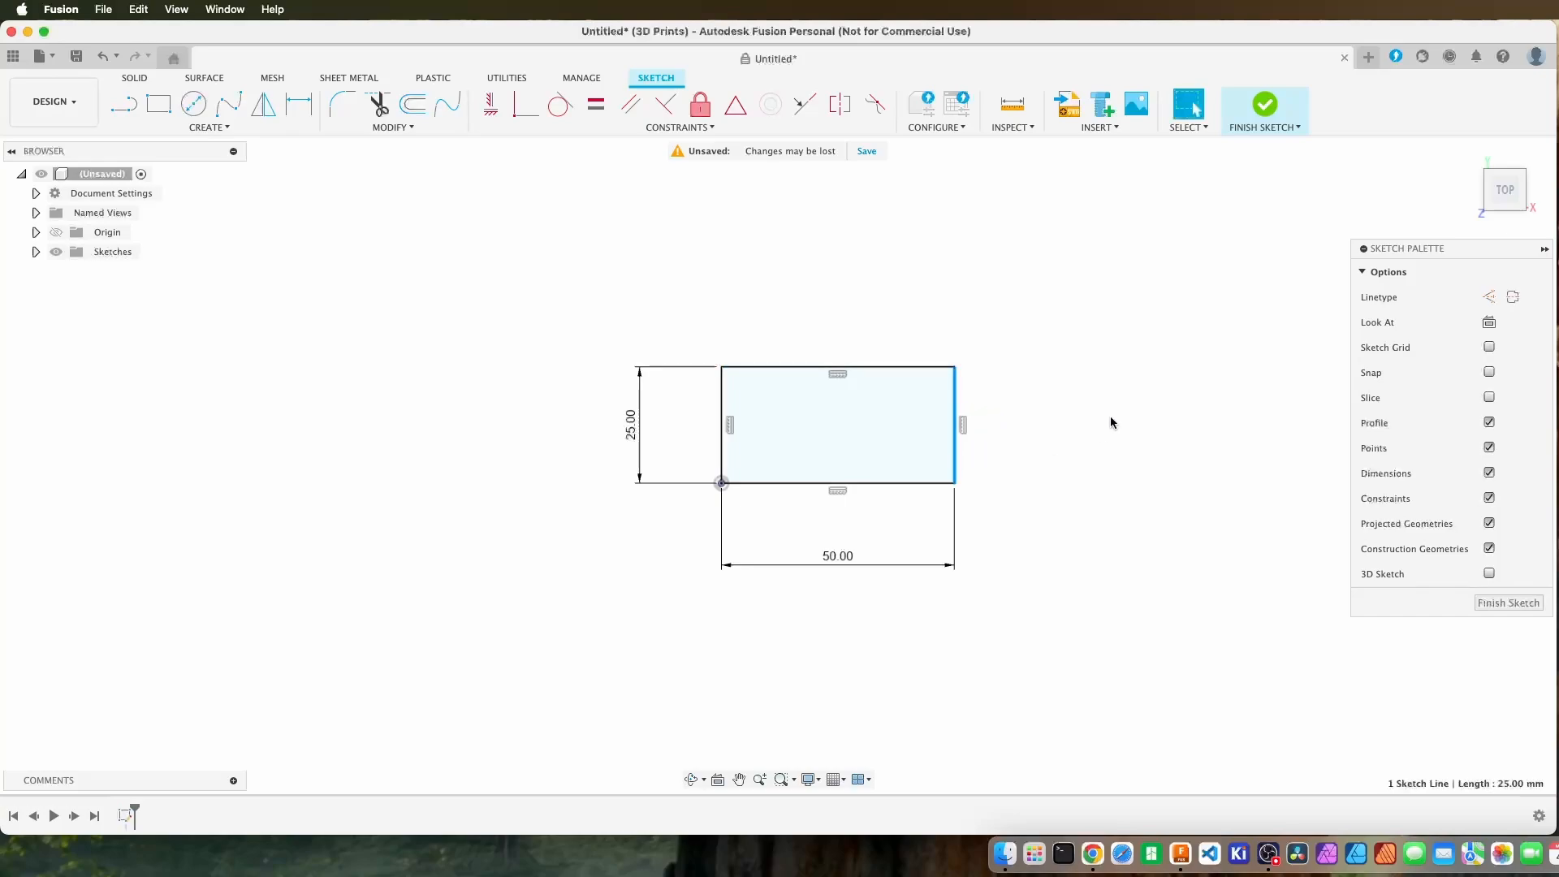
pyautogui.click(993, 428)
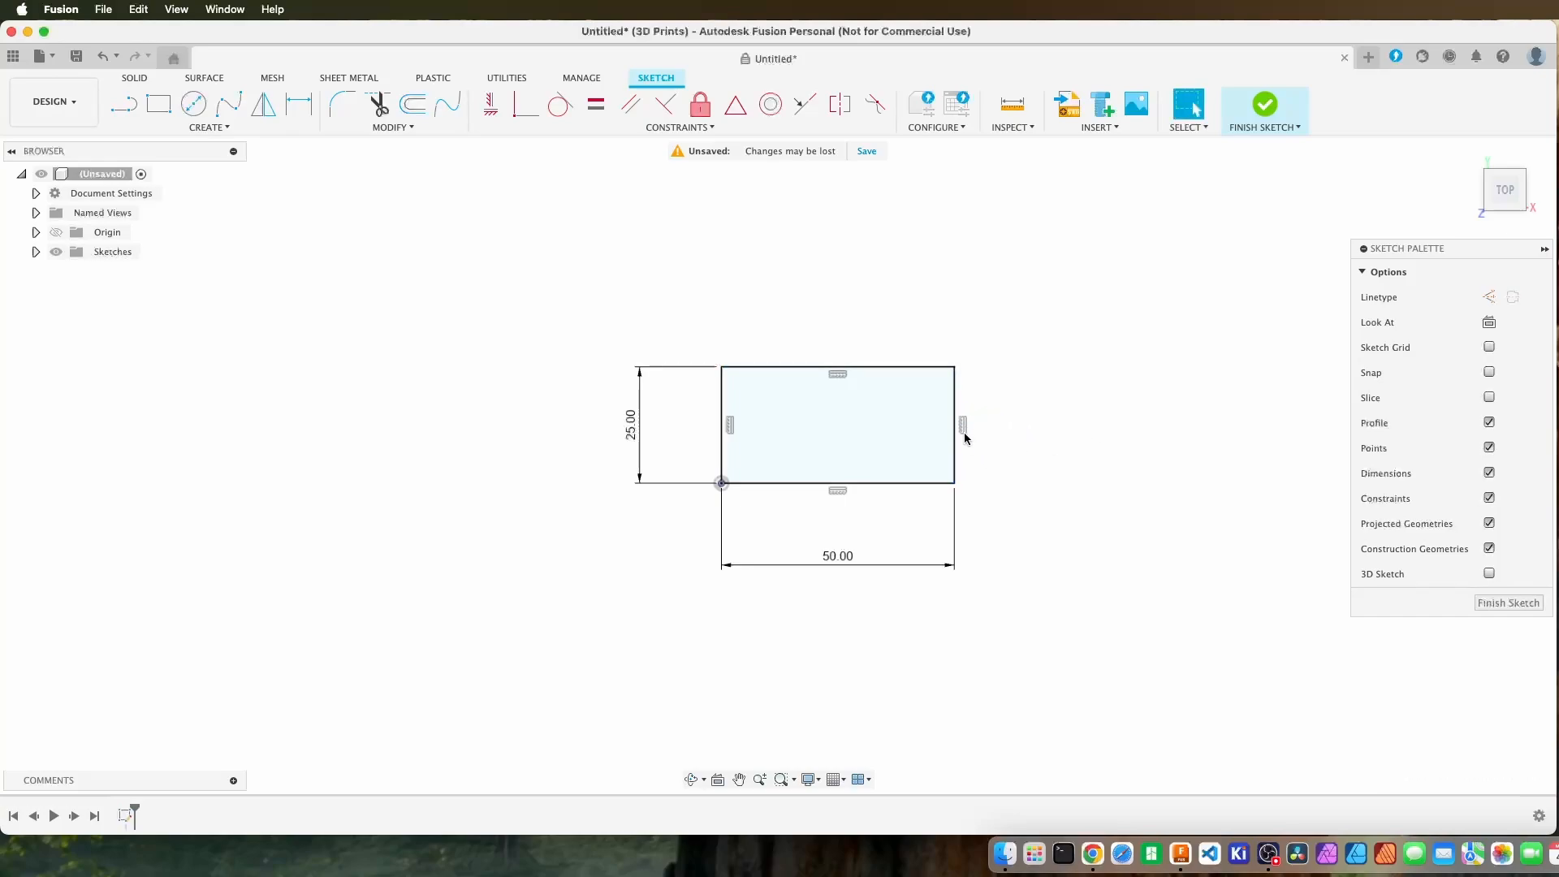
# Try deleting the vertical constraint on the rectangle's right edge and slanting that edge outward, and undo both changes.
pyautogui.click(962, 423)
pyautogui.press('Delete')
pyautogui.moveTo(956, 443)
pyautogui.mouseDown()
pyautogui.moveTo(989, 432)
pyautogui.moveTo(1020, 446)
pyautogui.moveTo(945, 433)
pyautogui.moveTo(968, 430)
pyautogui.mouseUp()
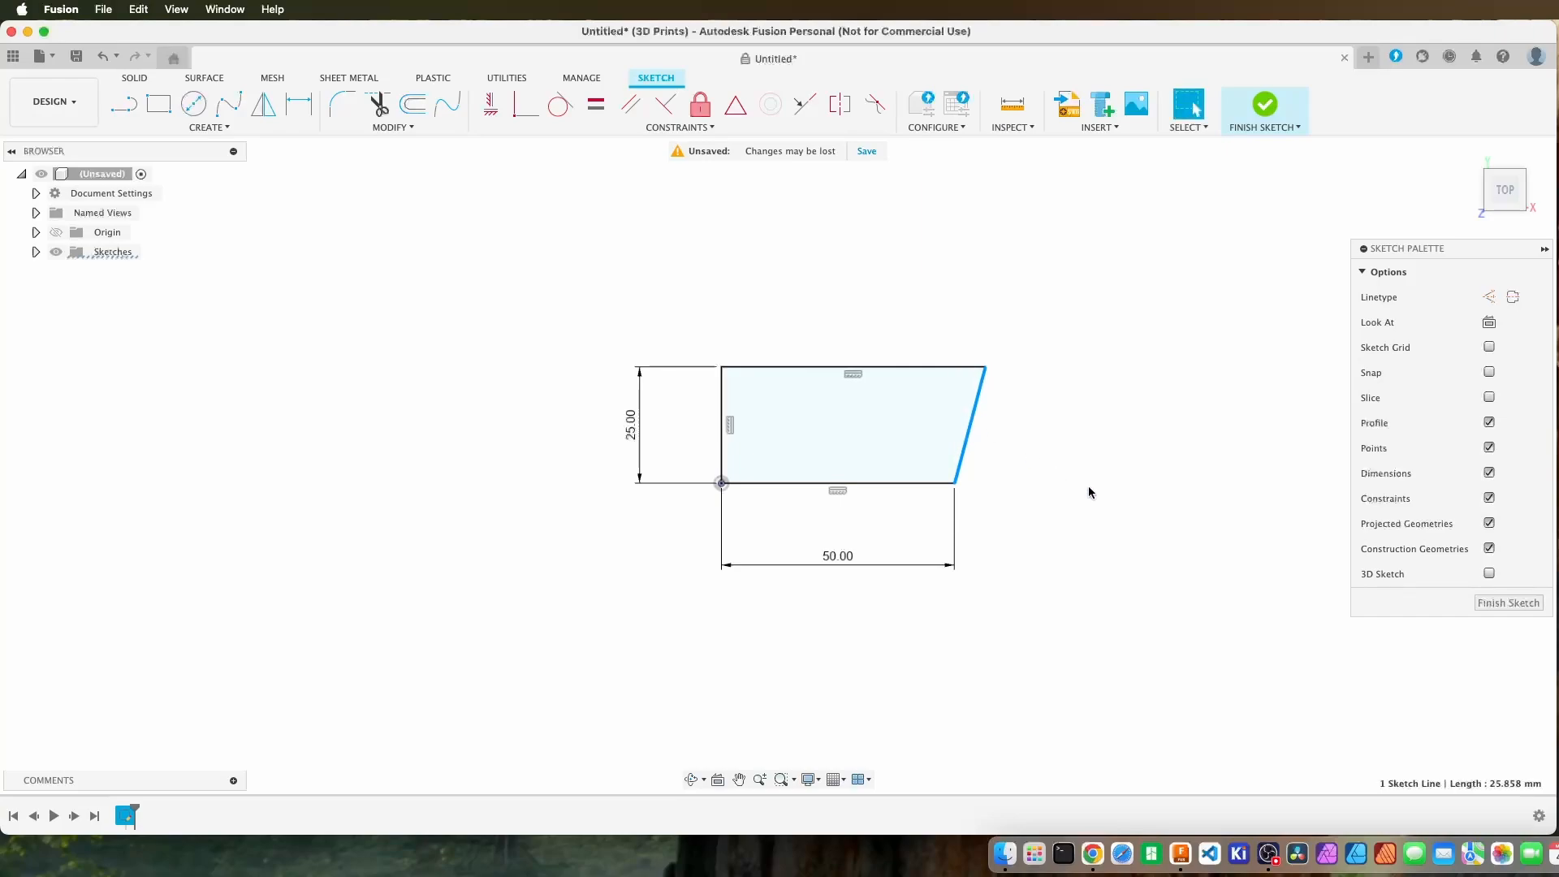
pyautogui.click(102, 55)
pyautogui.click(103, 55)
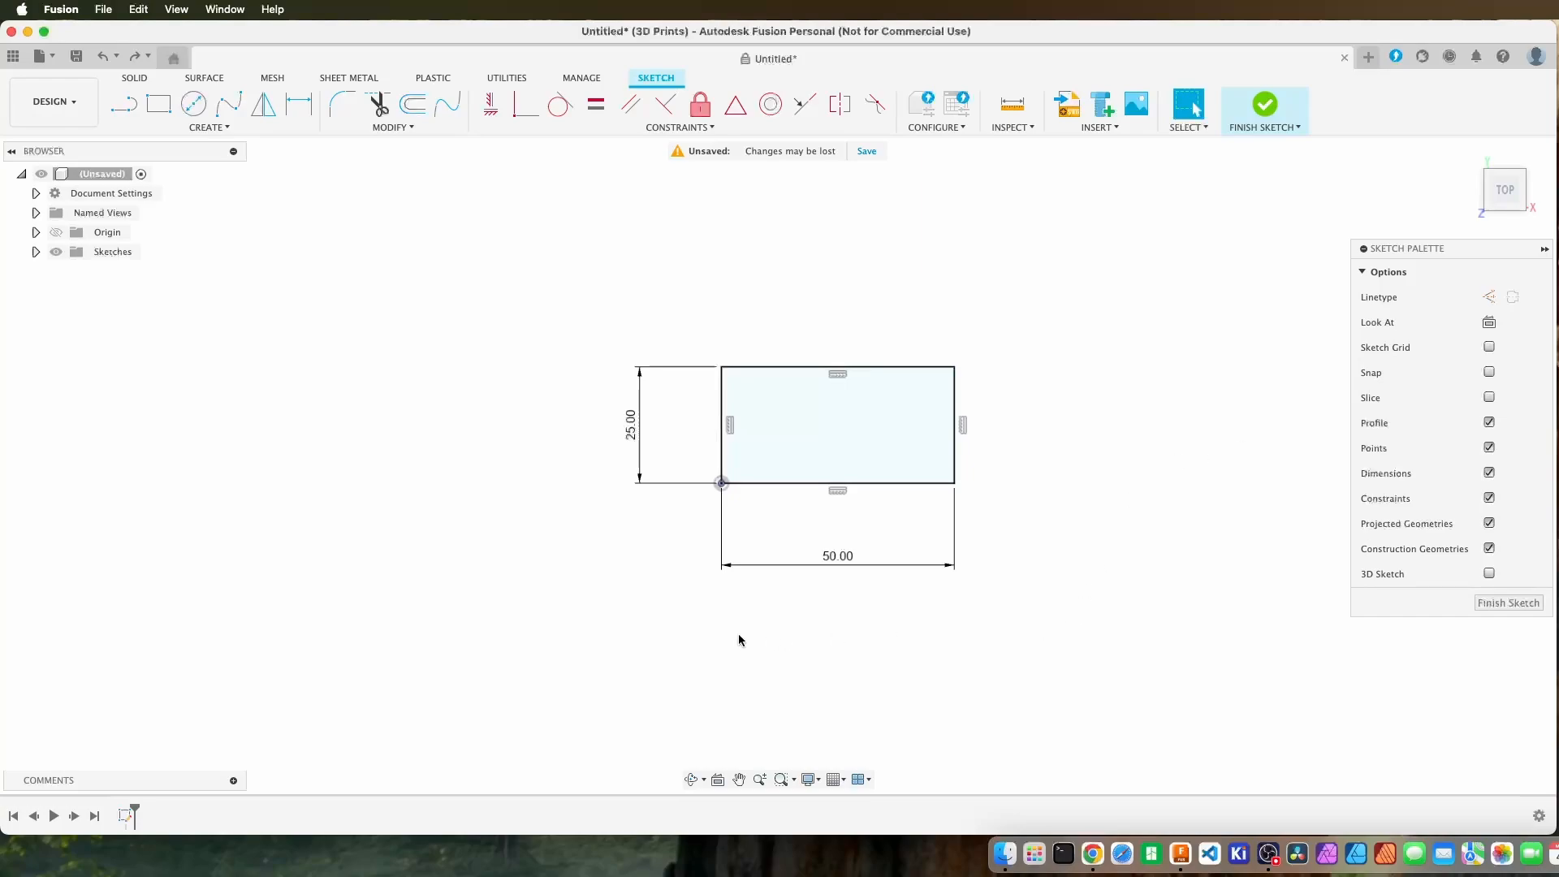
# Set the rectangle's height dimension to 30 mm.
pyautogui.doubleClick(630, 440)
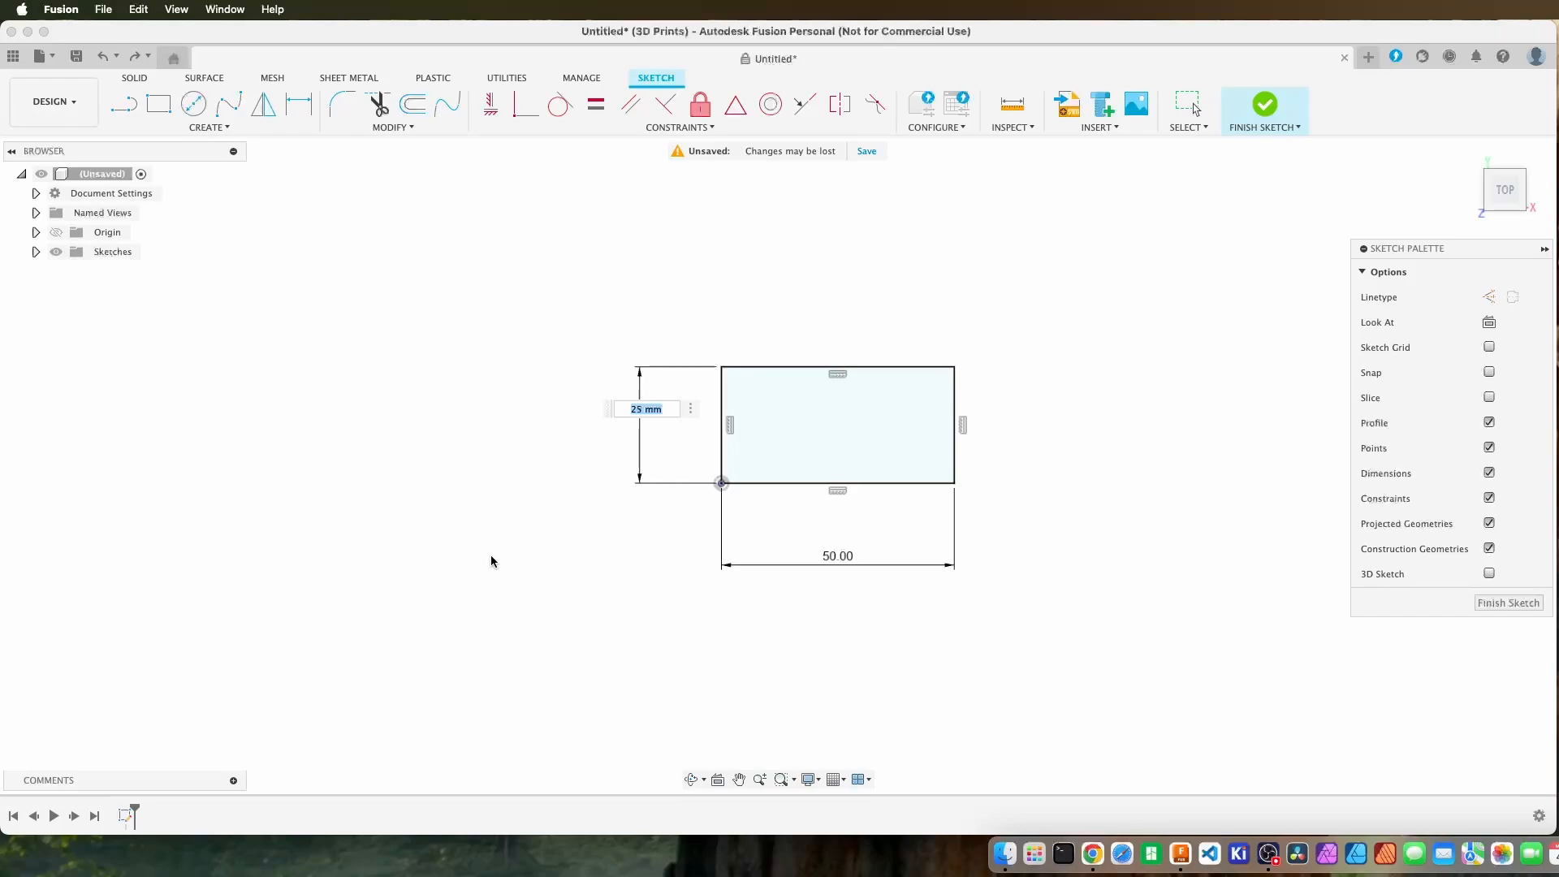
pyautogui.write('30')
pyautogui.press('Return')
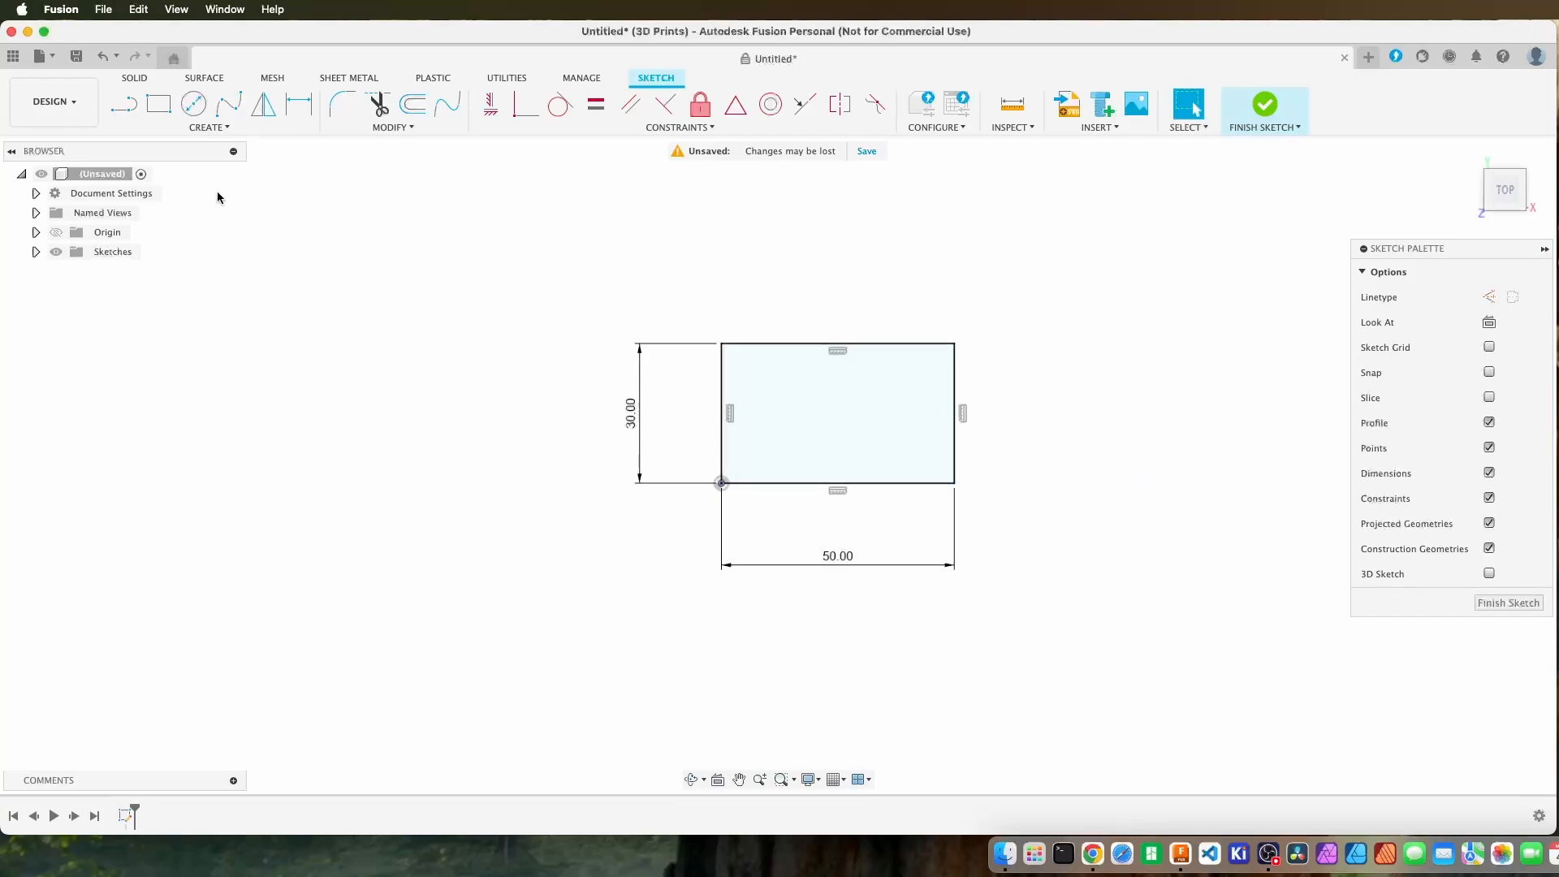
# Draw a 25 mm horizontal line outward from the rectangle's lower-right corner.
pyautogui.click(123, 110)
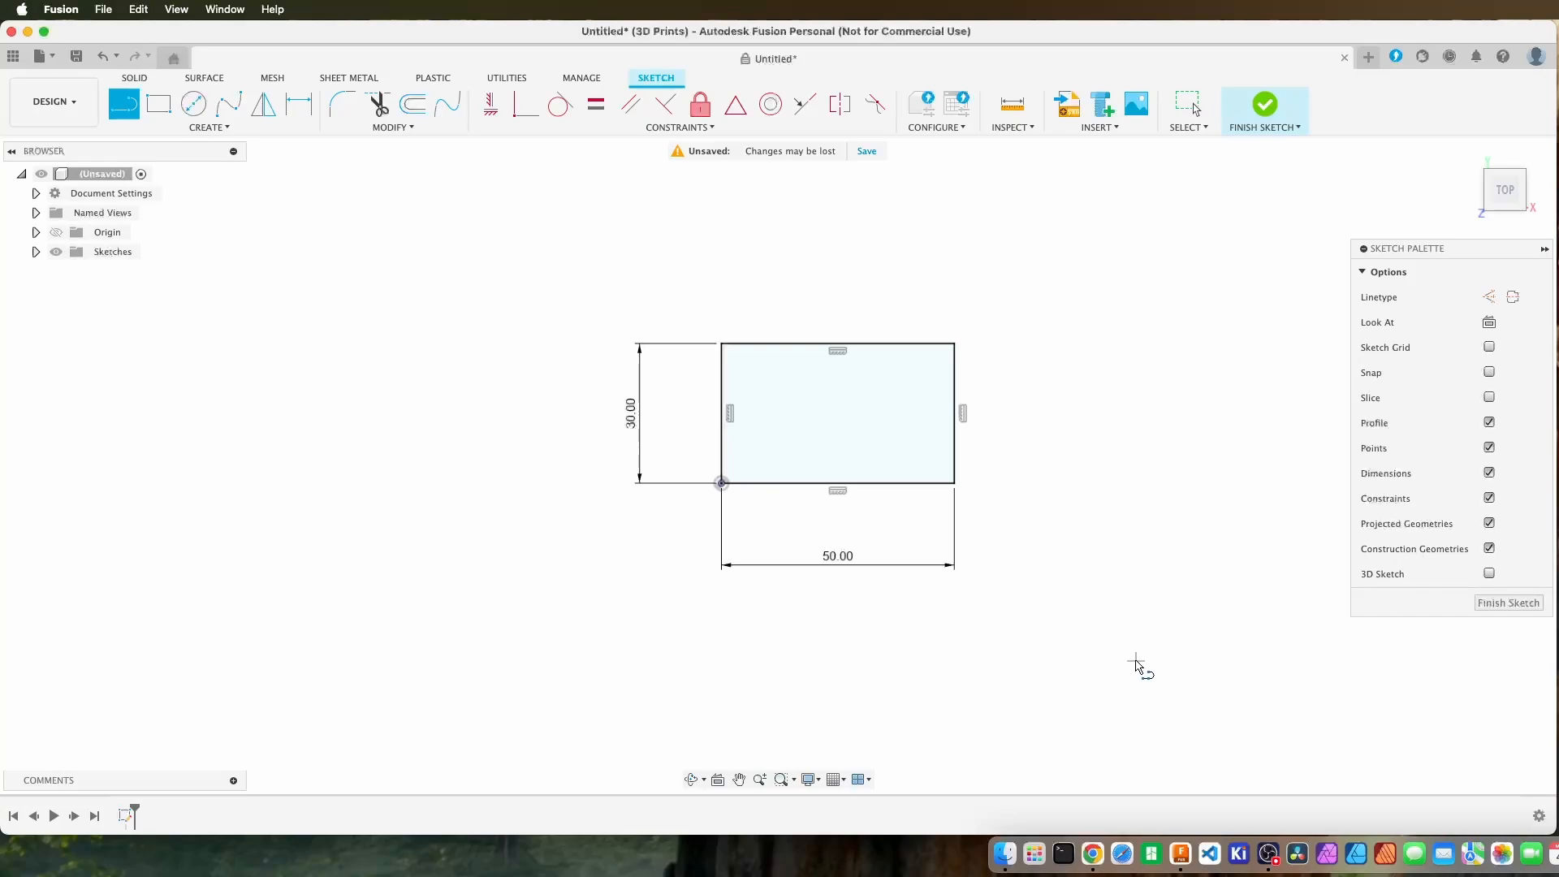
pyautogui.click(957, 487)
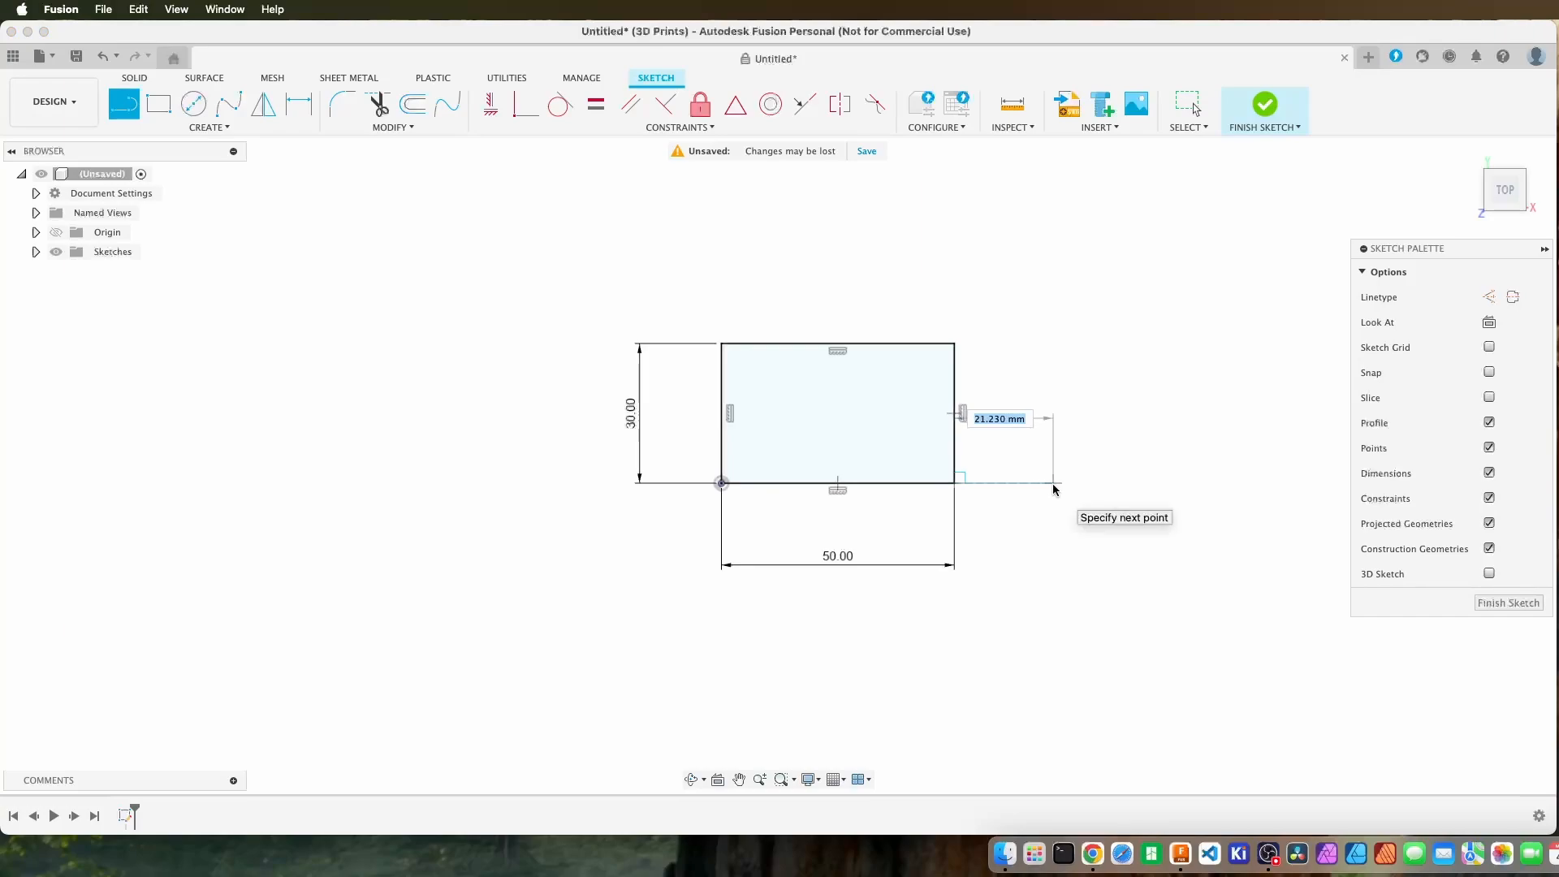
pyautogui.write('25')
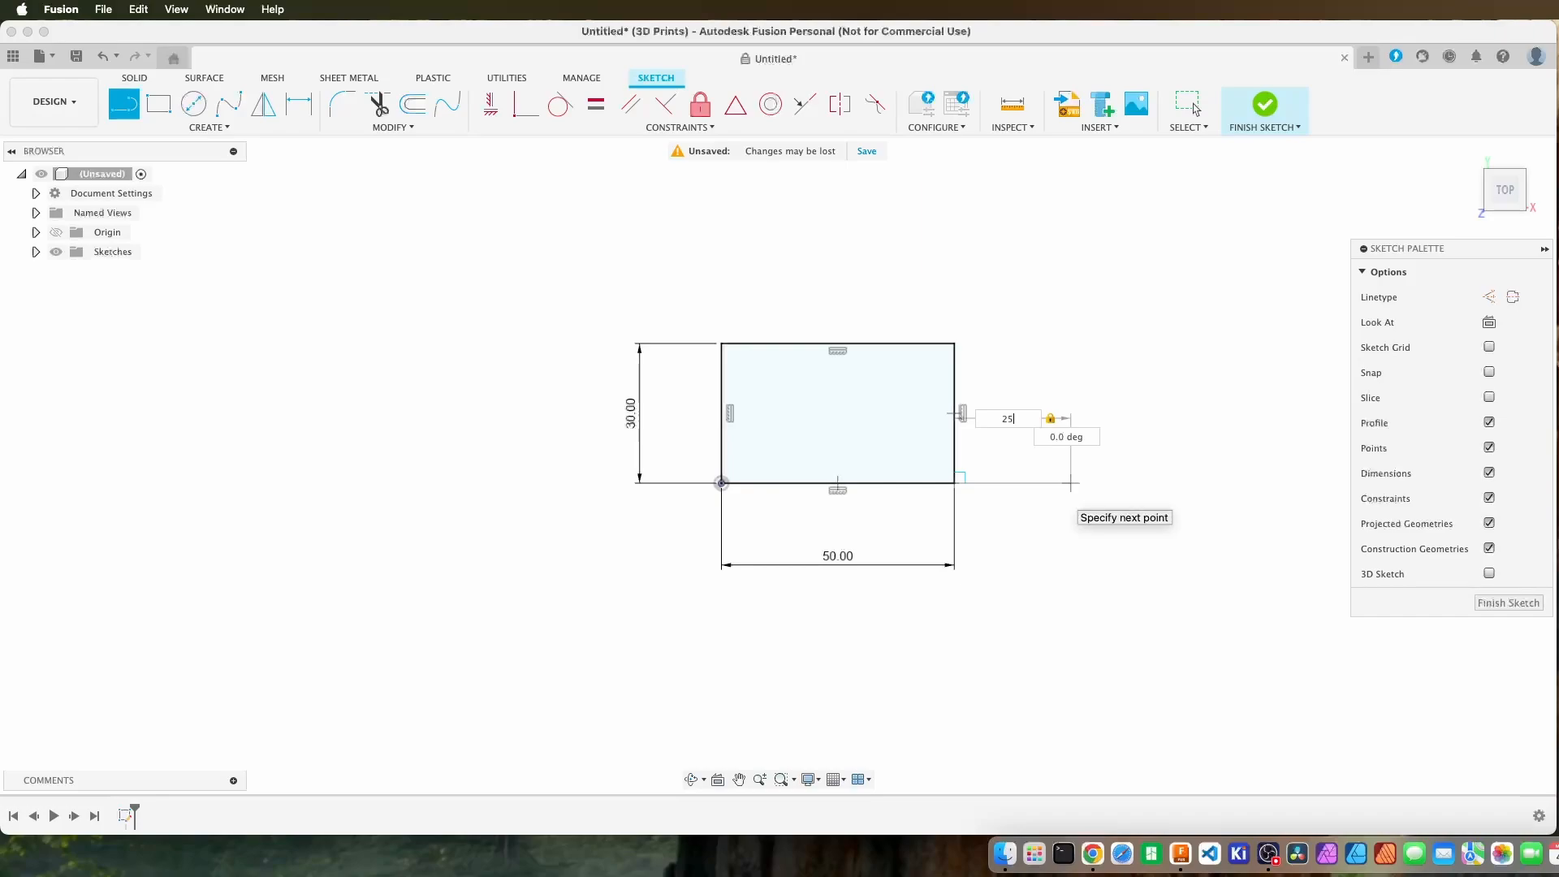
pyautogui.press('Return')
pyautogui.press('Escape')
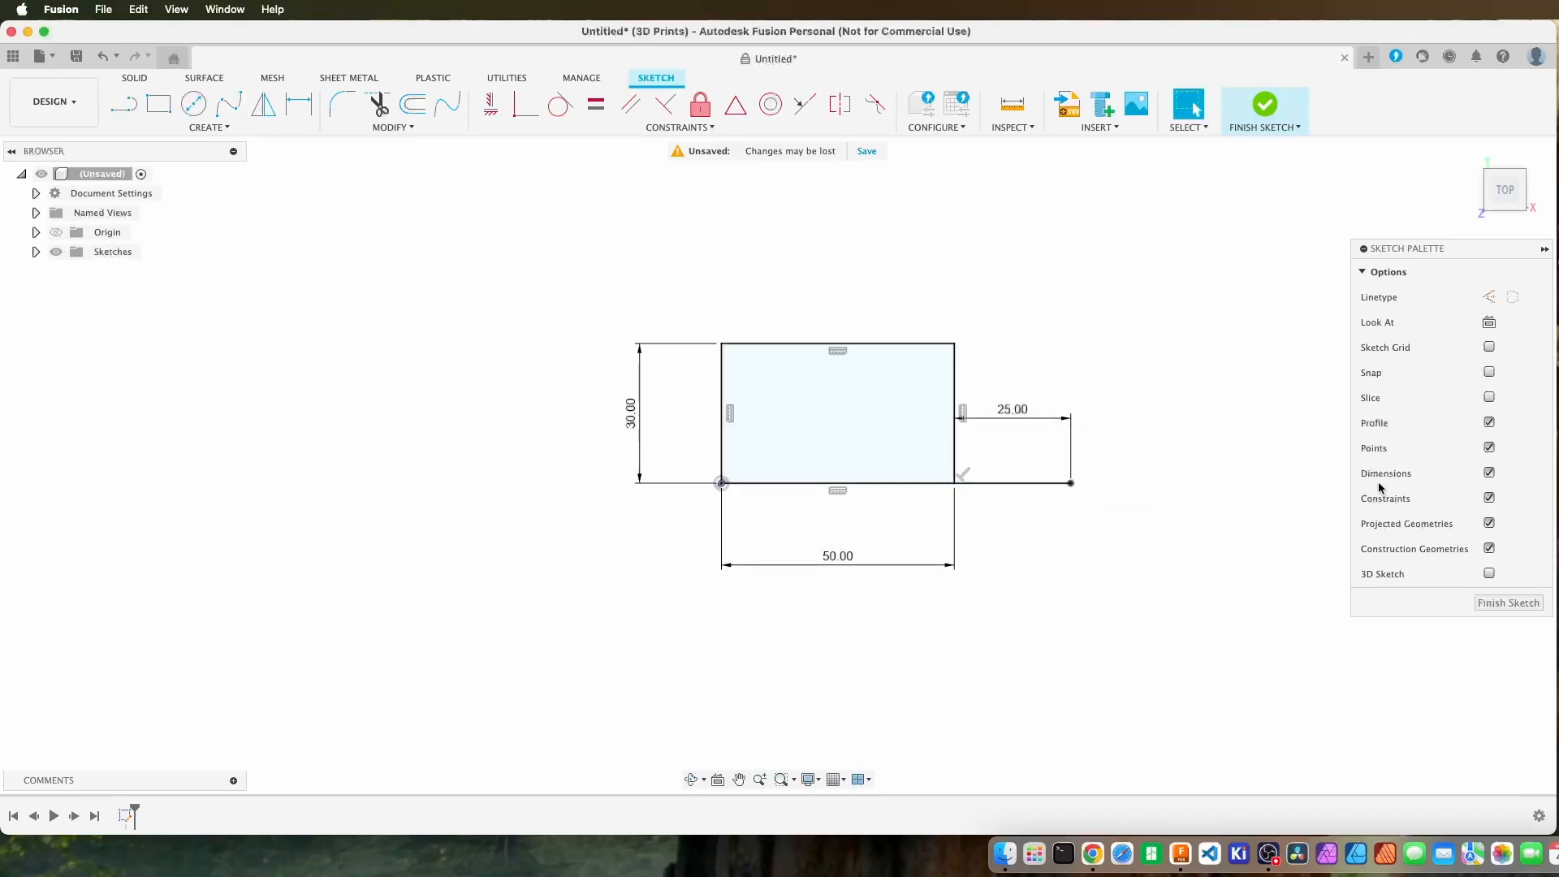
# Convert the 25 mm line to construction geometry and place its dimension below the line.
pyautogui.click(1013, 484)
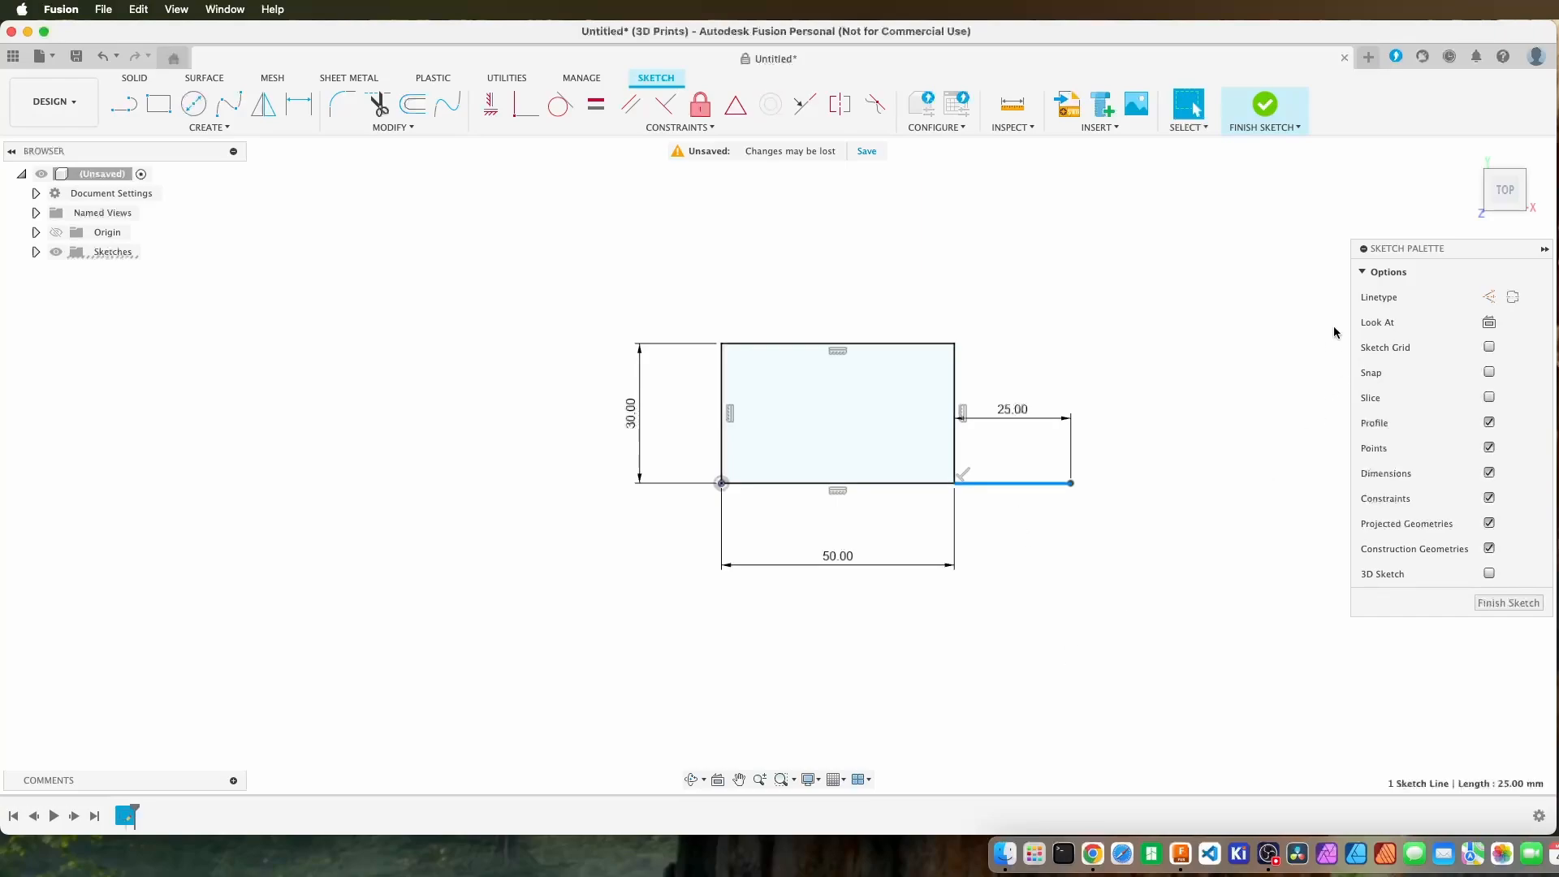
pyautogui.click(1490, 298)
pyautogui.click(1210, 418)
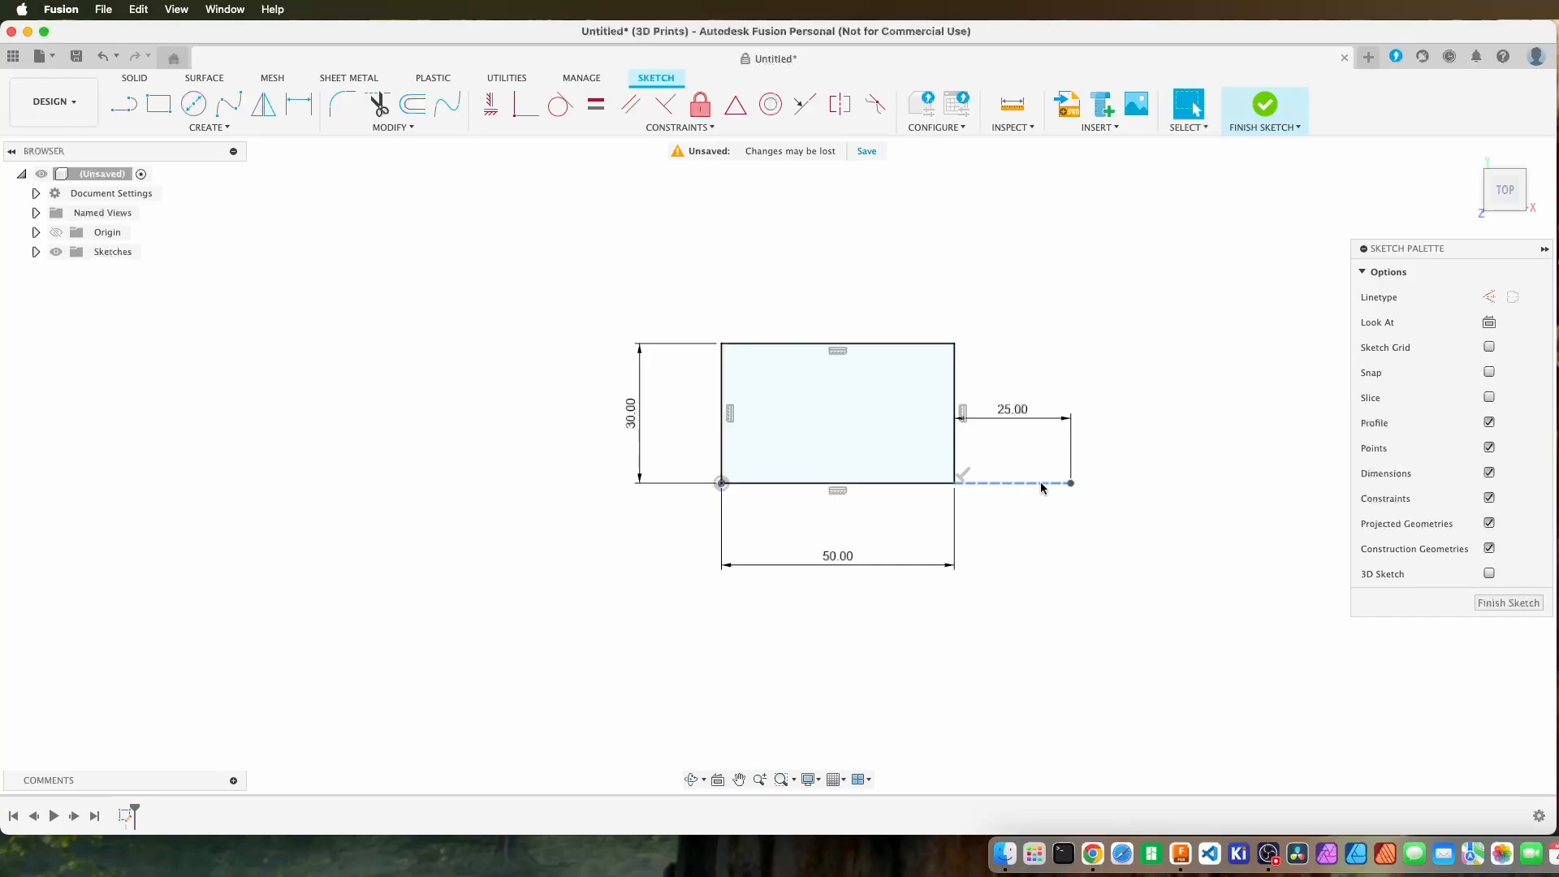
pyautogui.moveTo(1018, 422); pyautogui.dragTo(1012, 514)
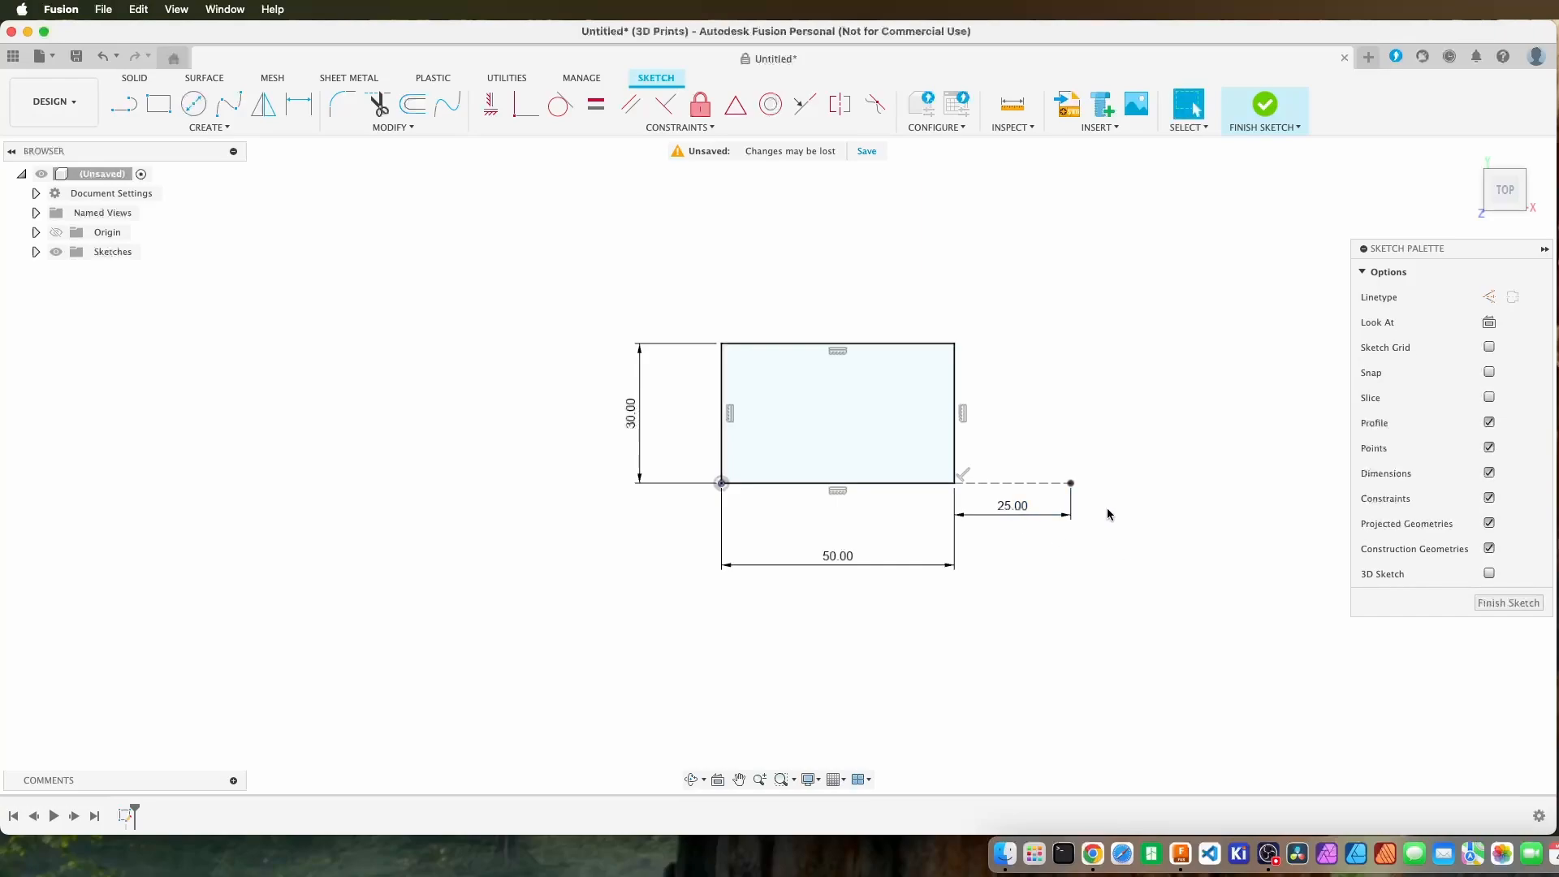
# Draw a second rectangle about 33 by 16 mm from the free end of the 25 mm construction line.
pyautogui.scroll(4, 1114, 493)
pyautogui.scroll(-2, 1116, 492)
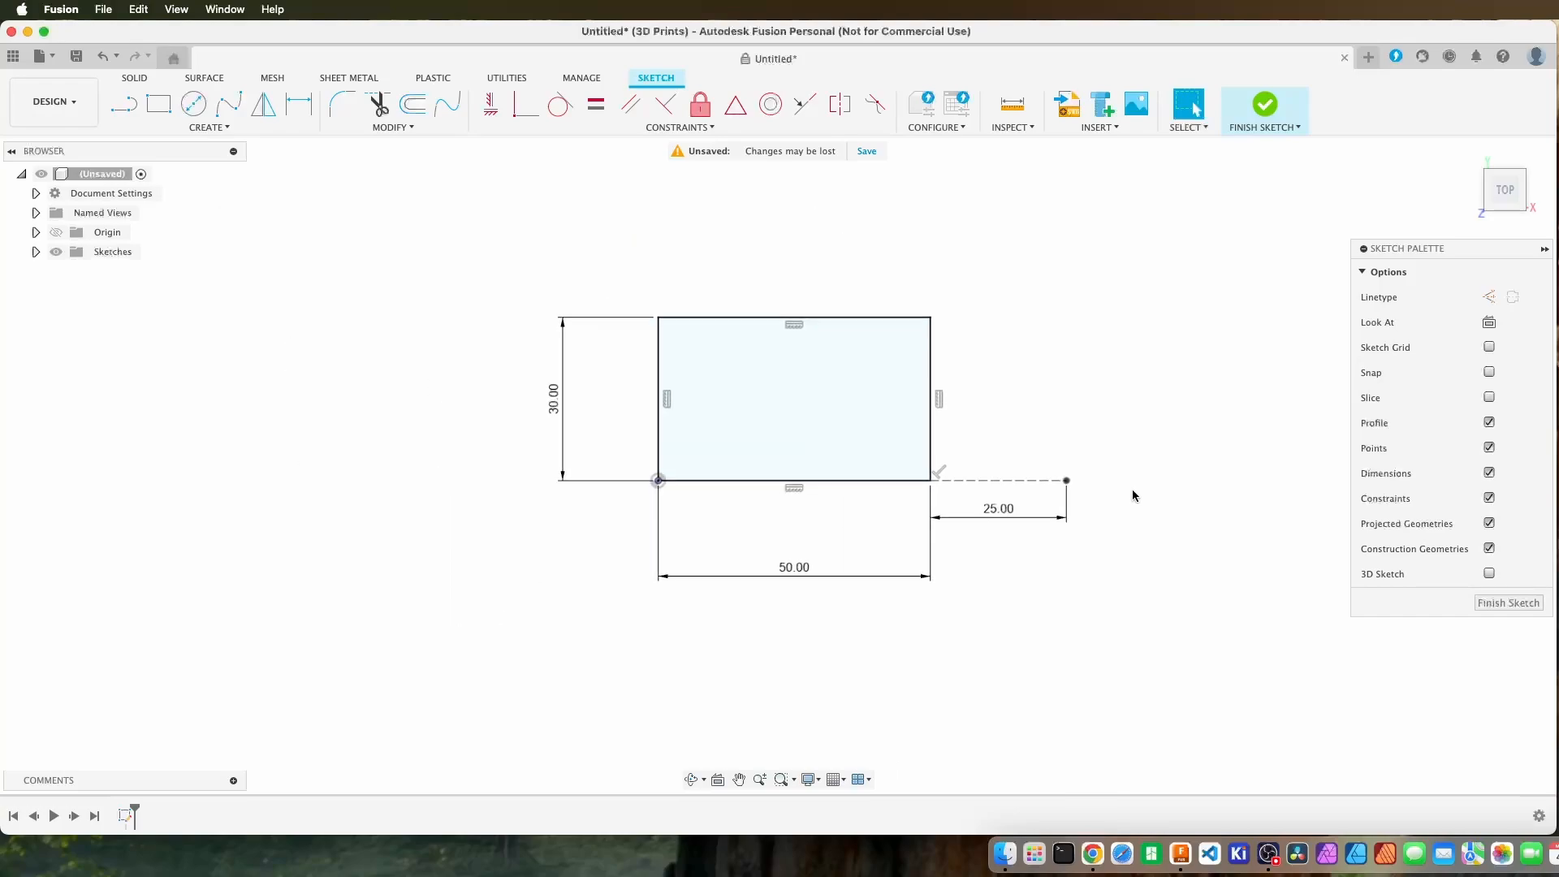
pyautogui.moveTo(1131, 489); pyautogui.dragTo(917, 504, button='middle')
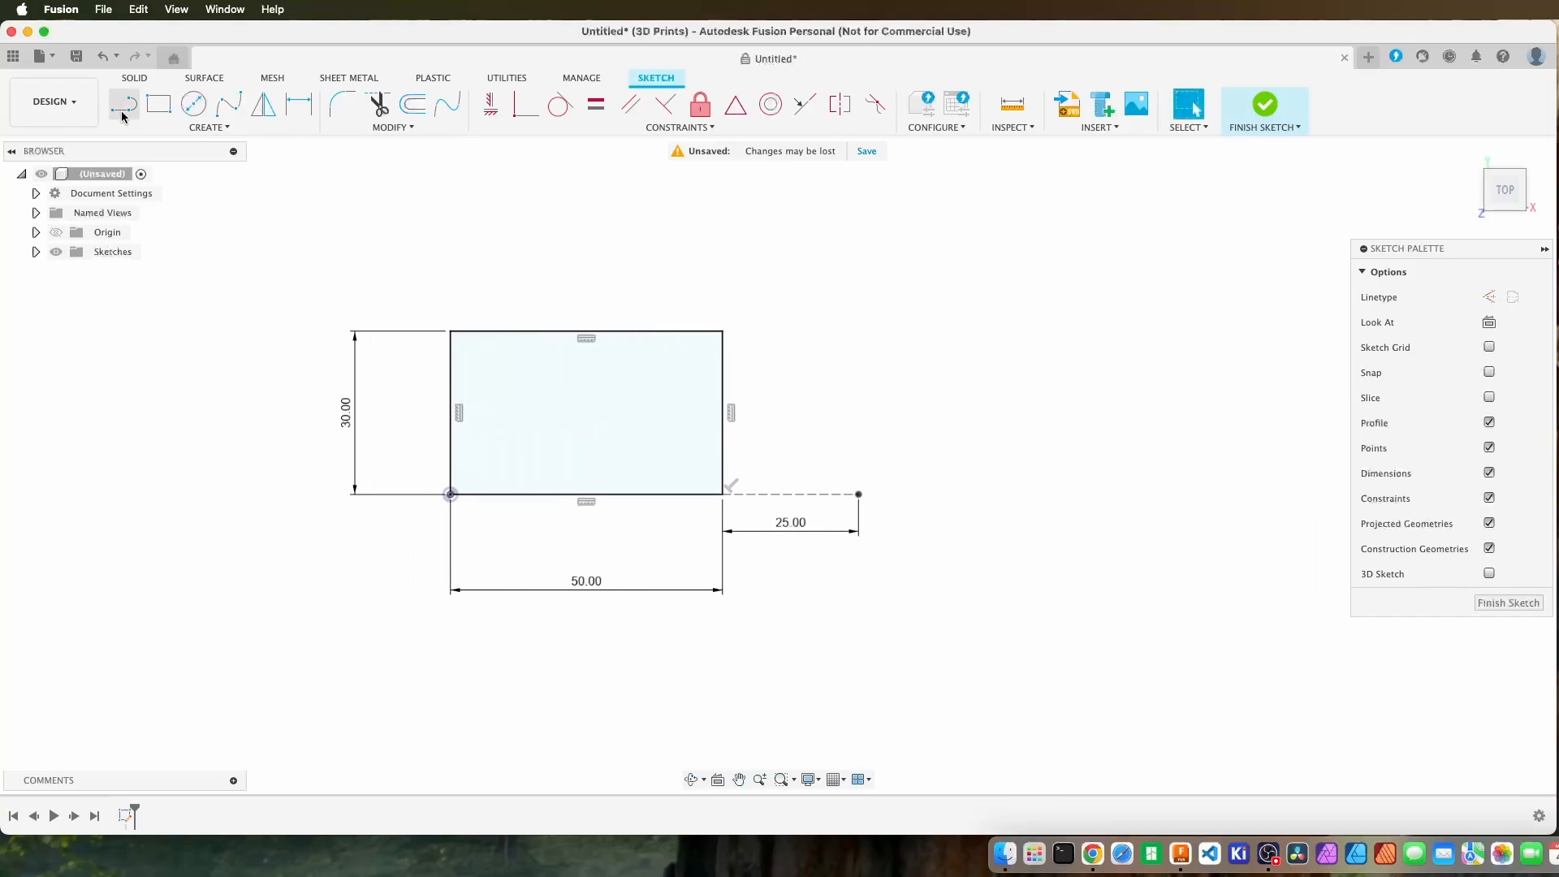
pyautogui.click(158, 104)
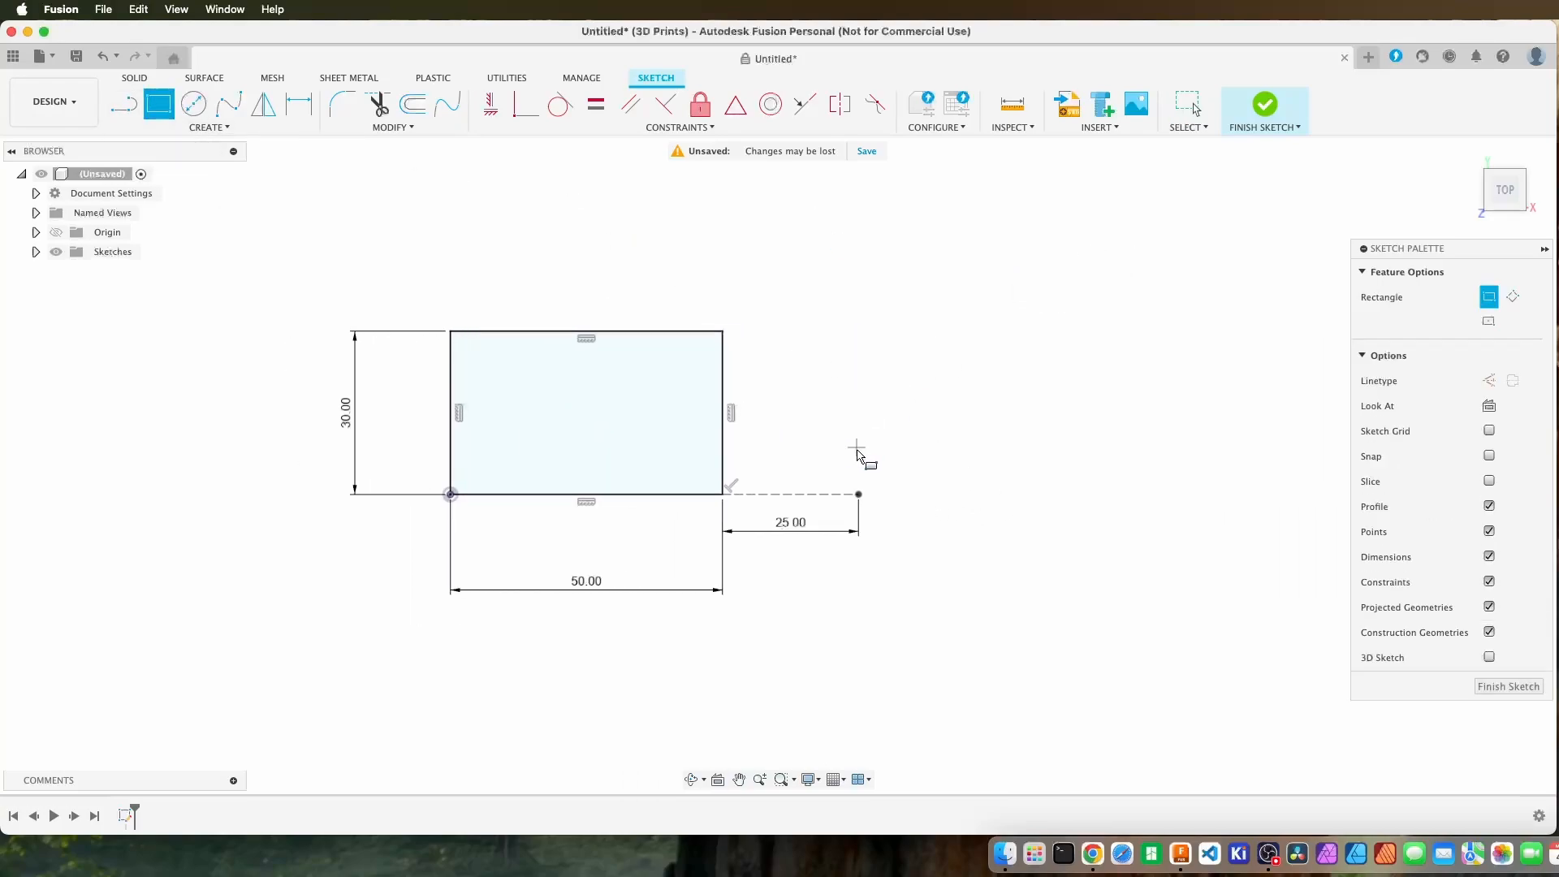
pyautogui.click(858, 494)
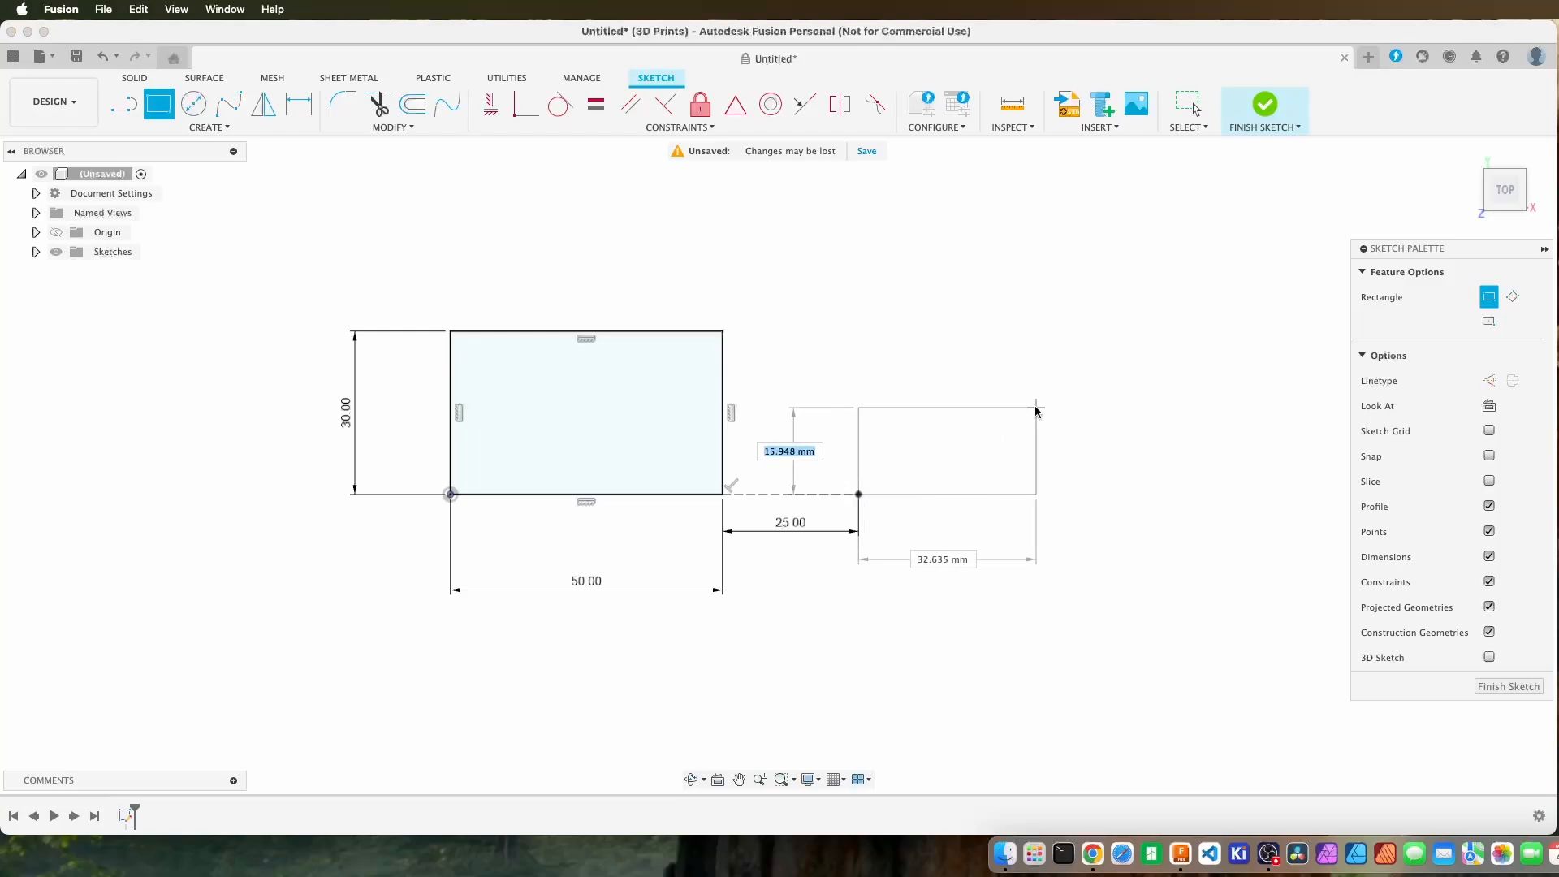
pyautogui.click(1036, 407)
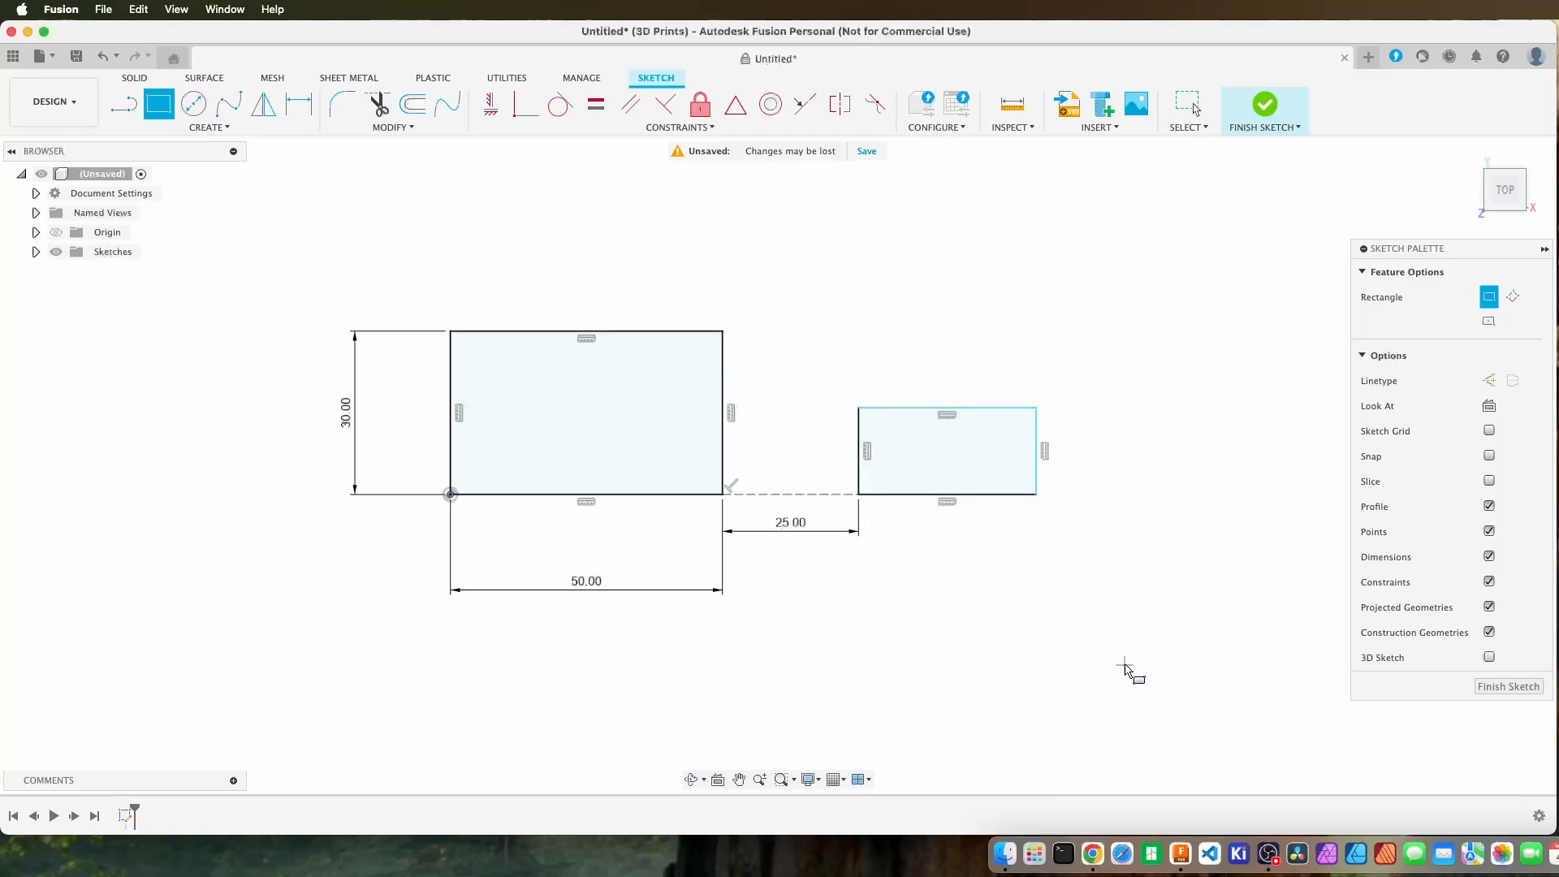
pyautogui.press('Escape')
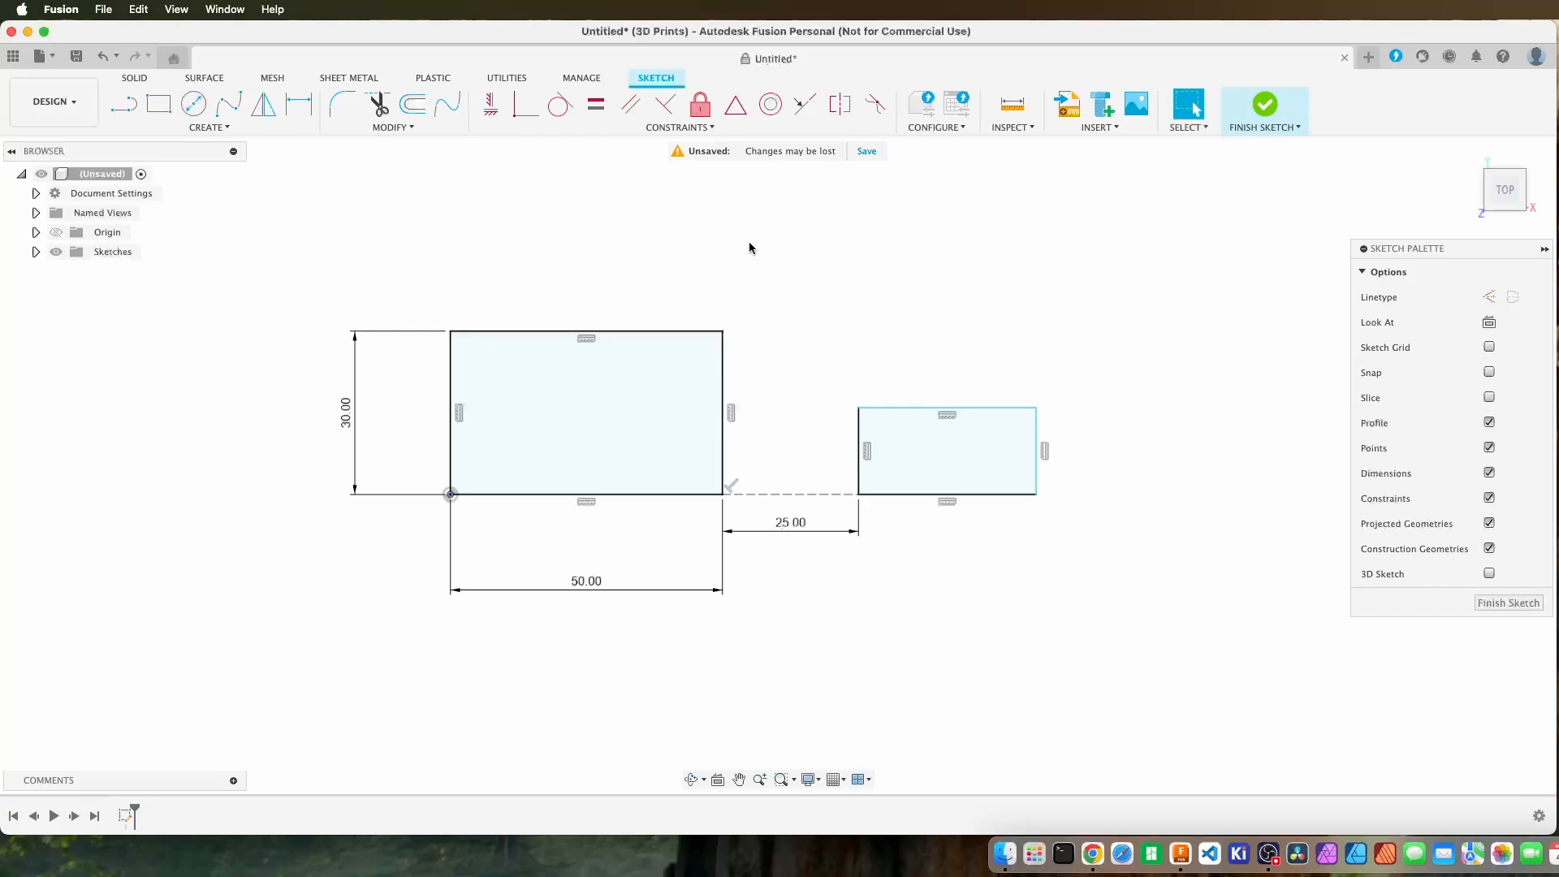
# Dimension the second rectangle's height on its outer vertical edge and set it to 25 mm.
pyautogui.press('d')
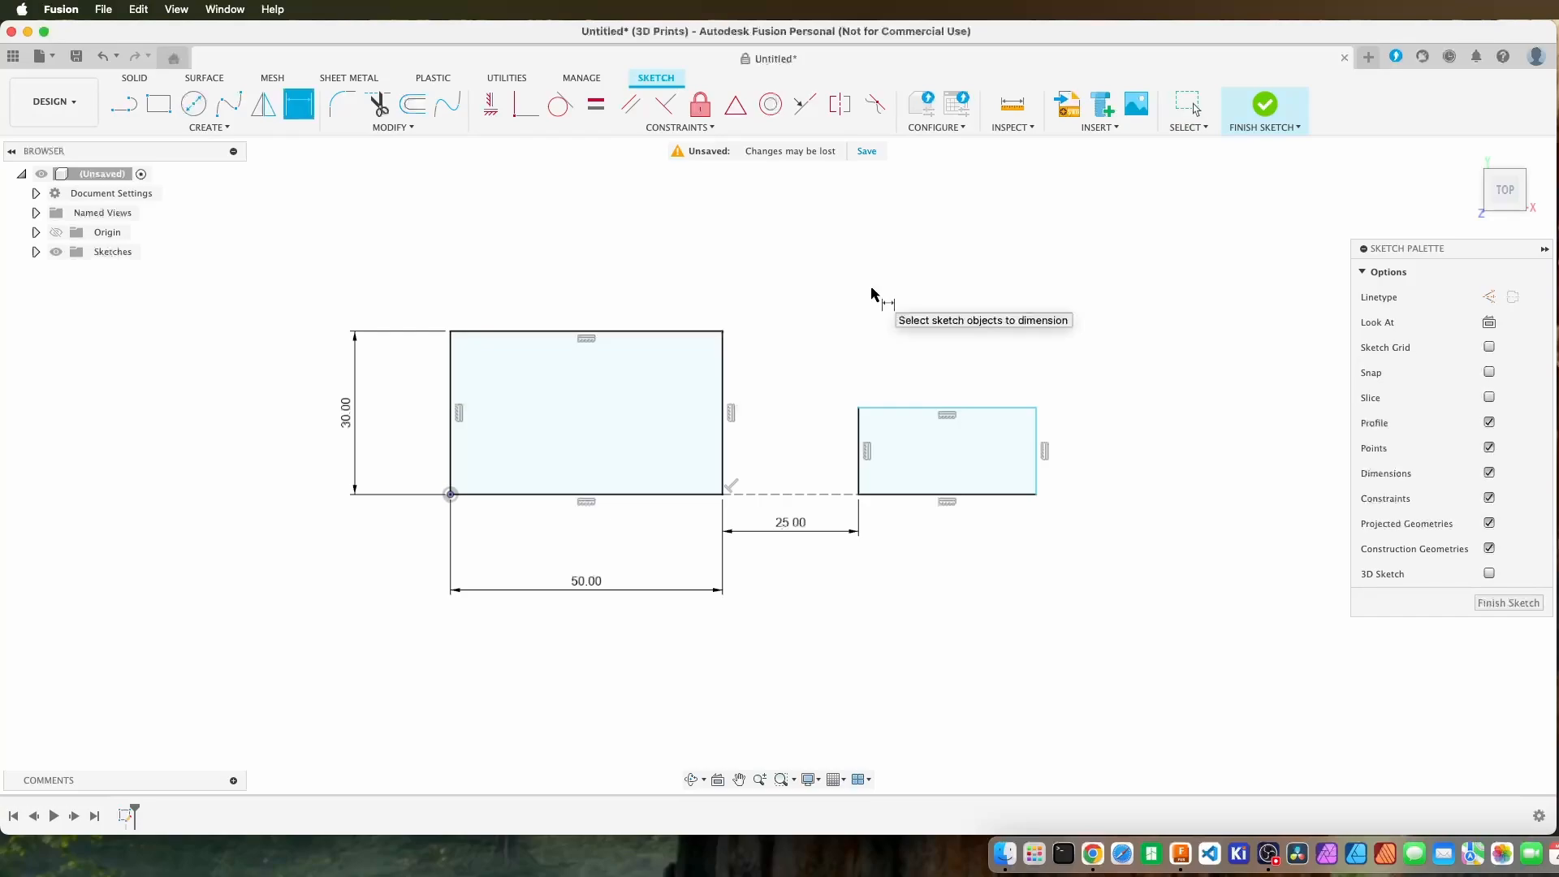
pyautogui.click(1037, 451)
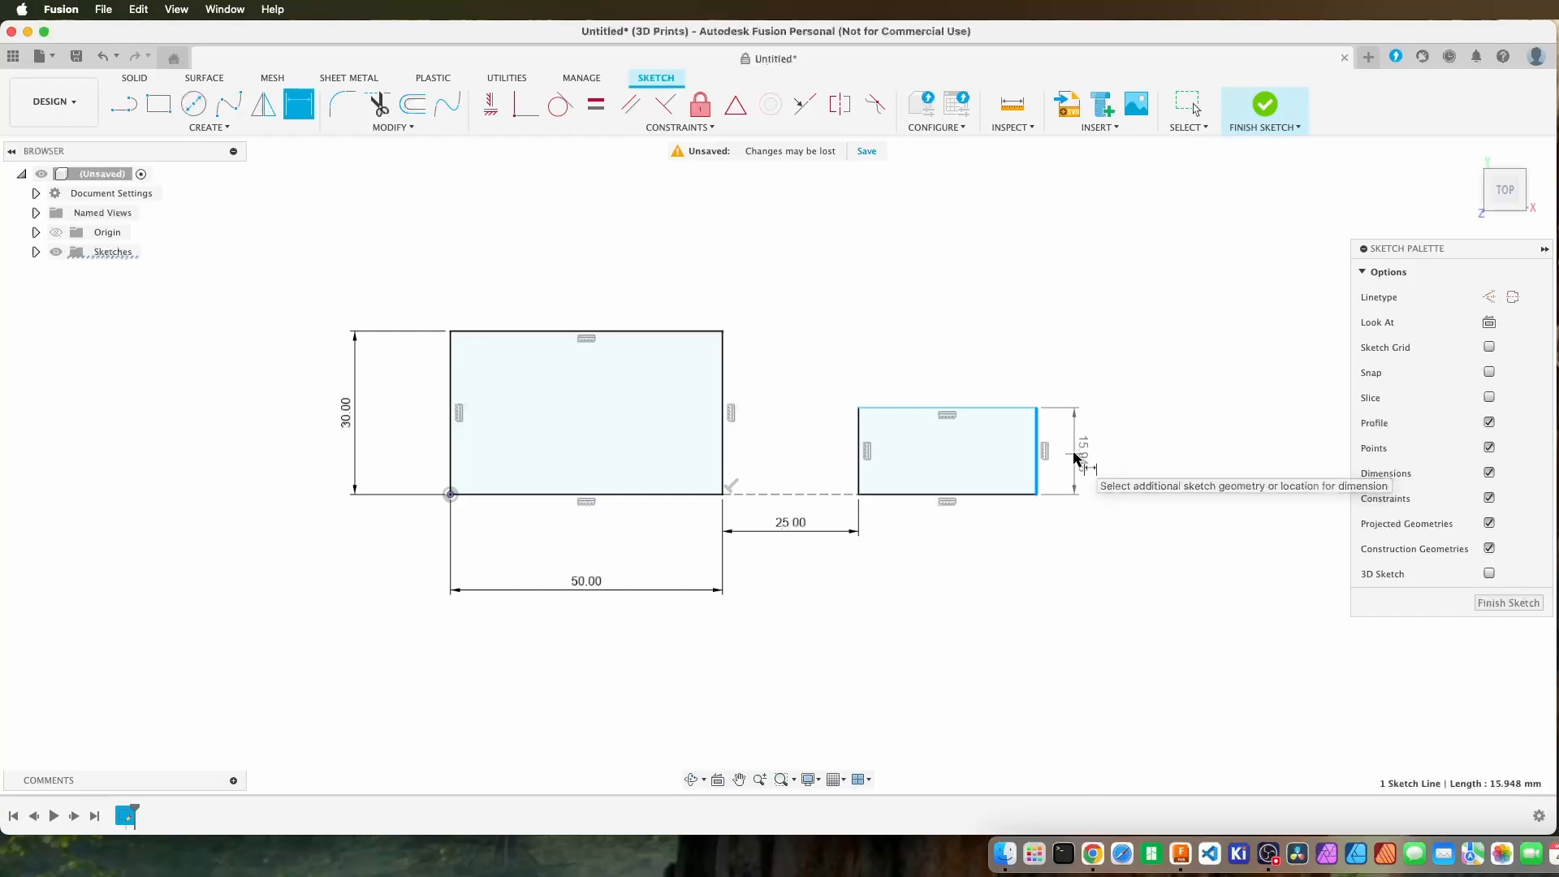
pyautogui.click(1074, 457)
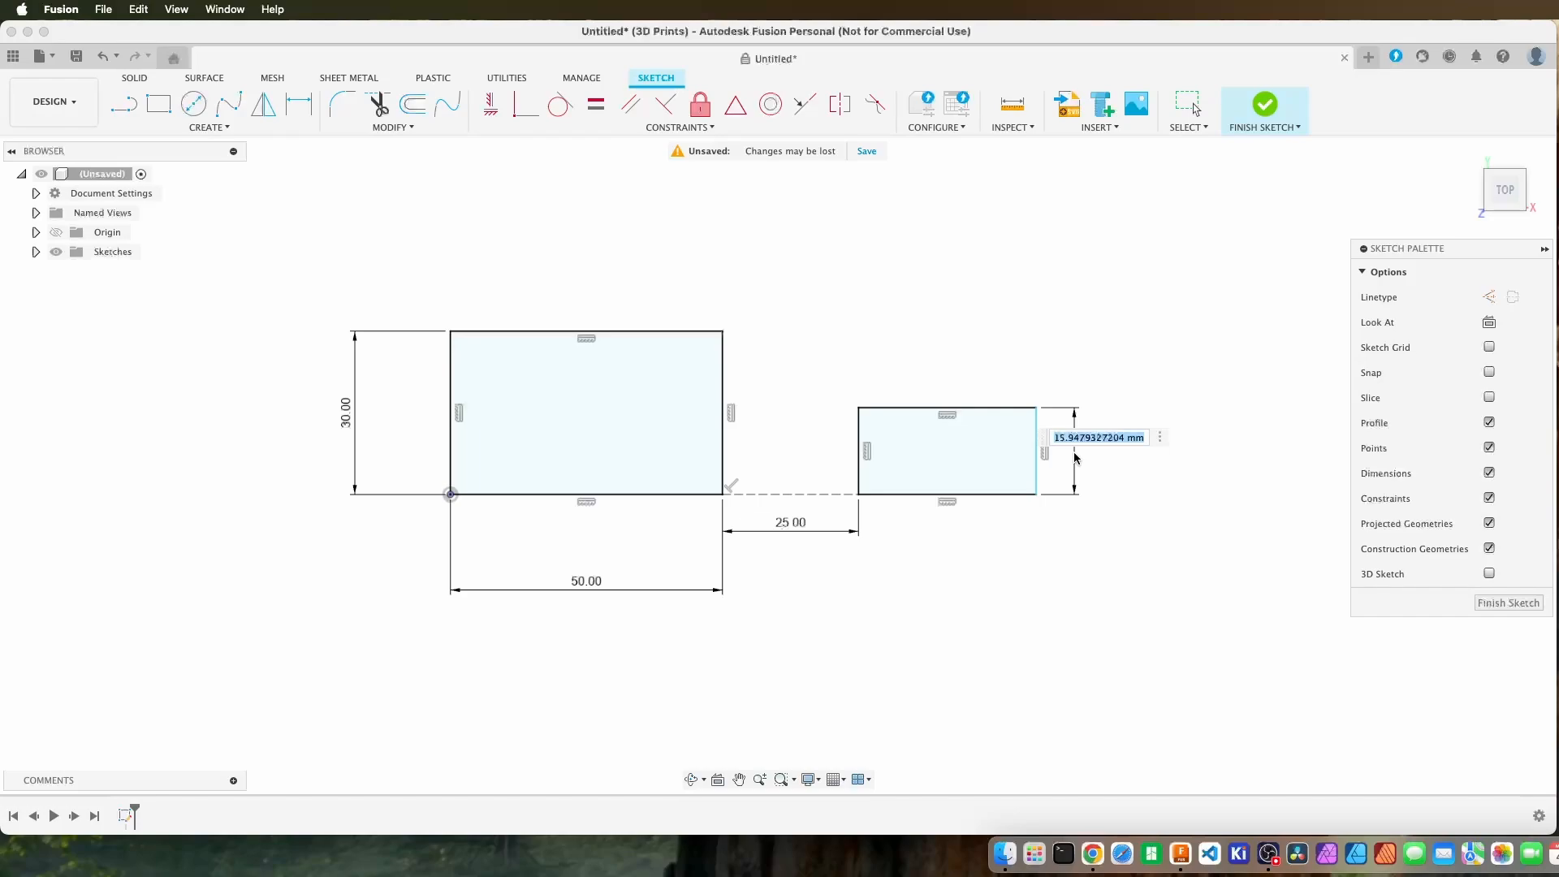
pyautogui.write('25')
pyautogui.press('Return')
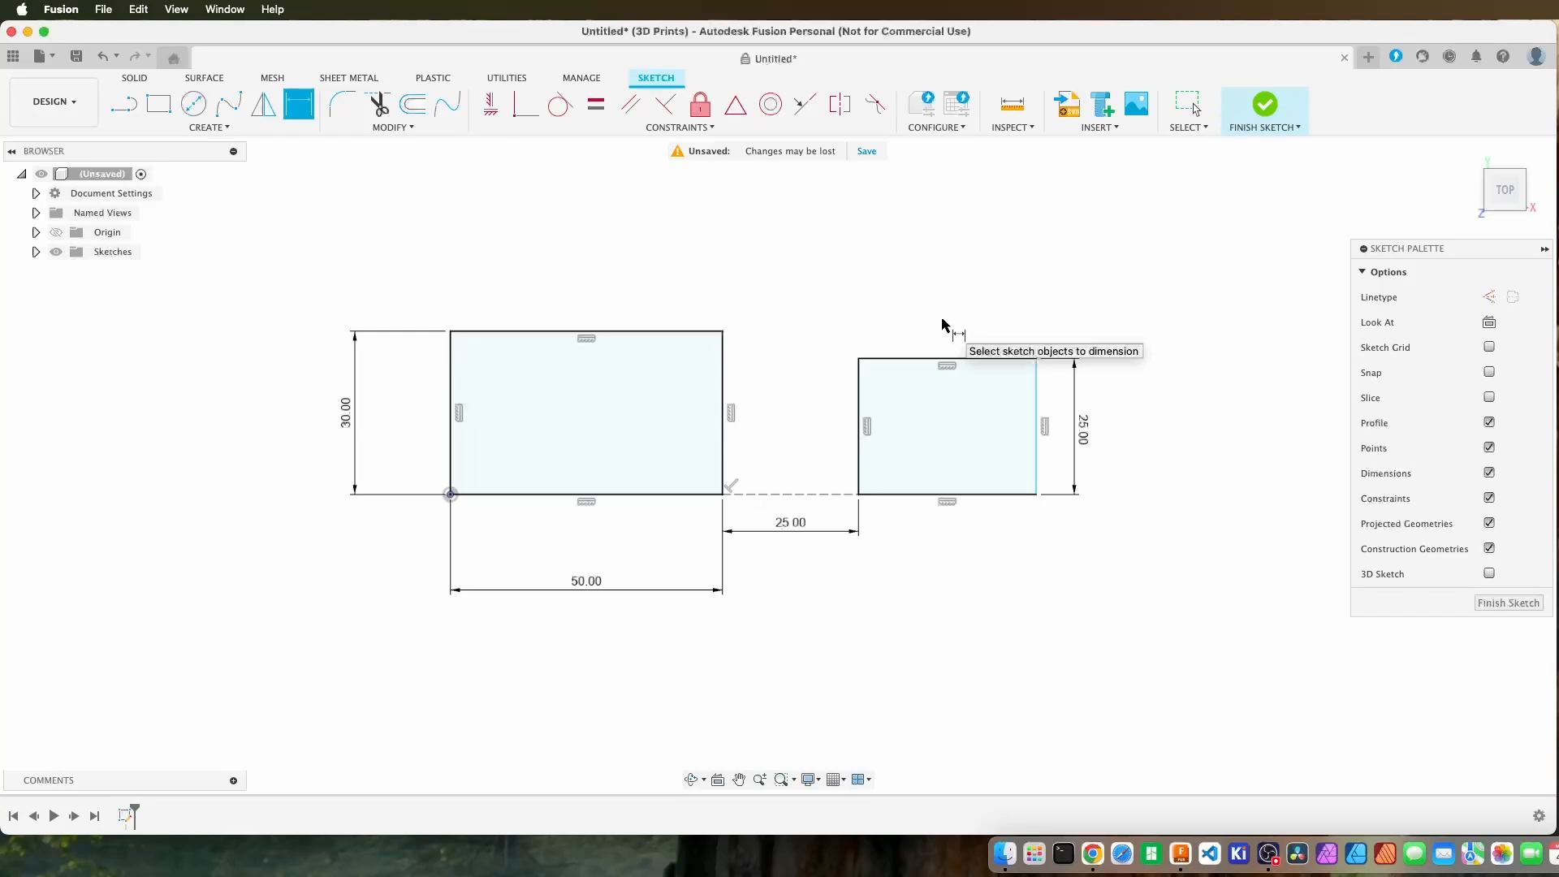
pyautogui.press('Escape')
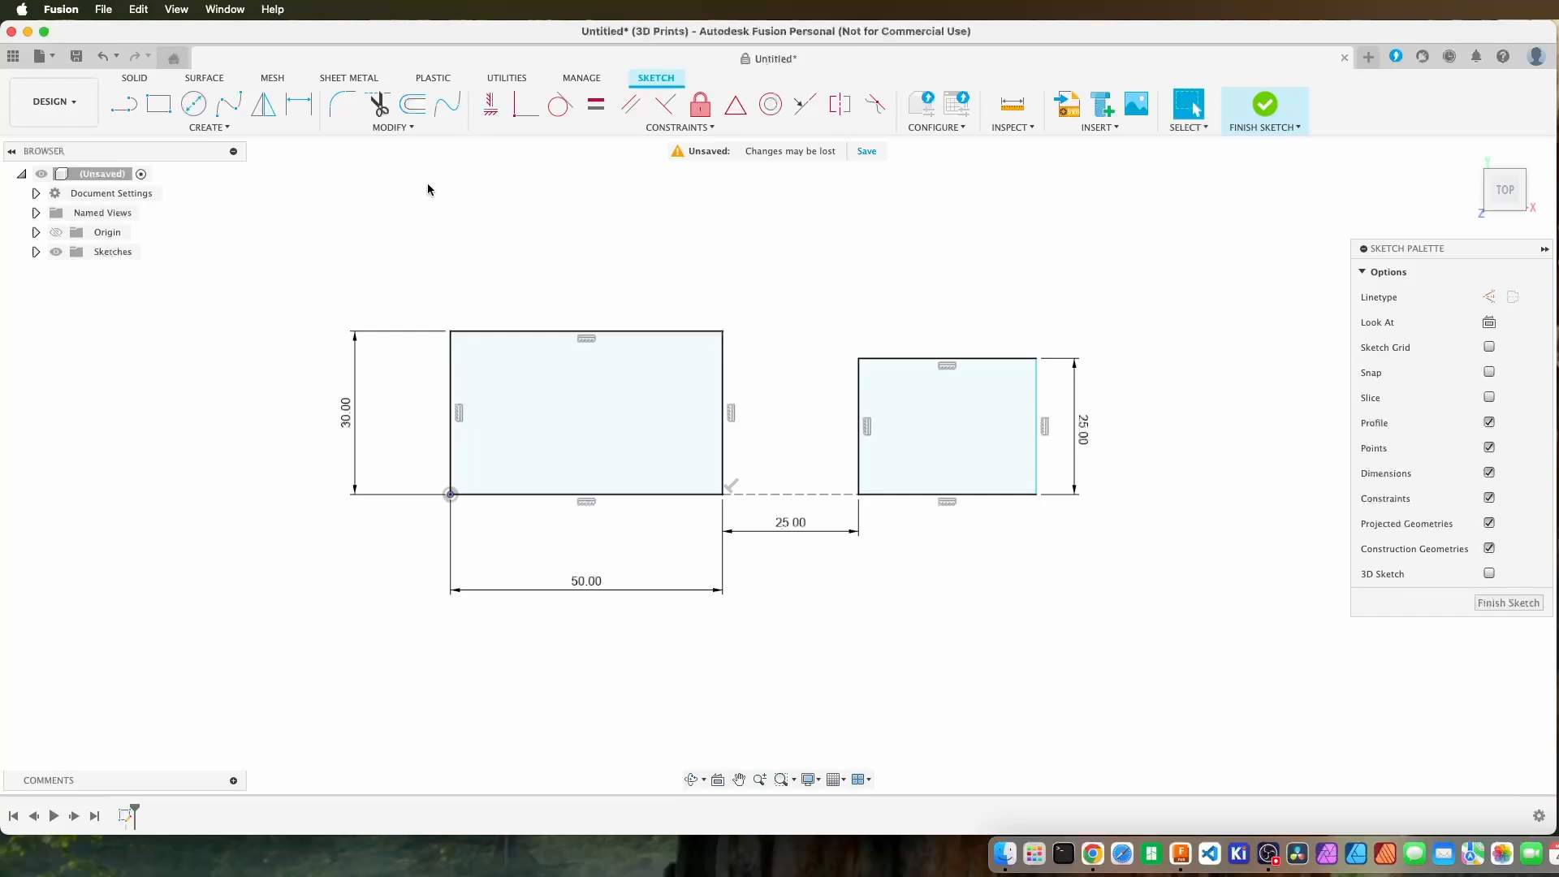
# Dimension the second rectangle's width along its upper edge and set it to 50 mm.
pyautogui.click(302, 107)
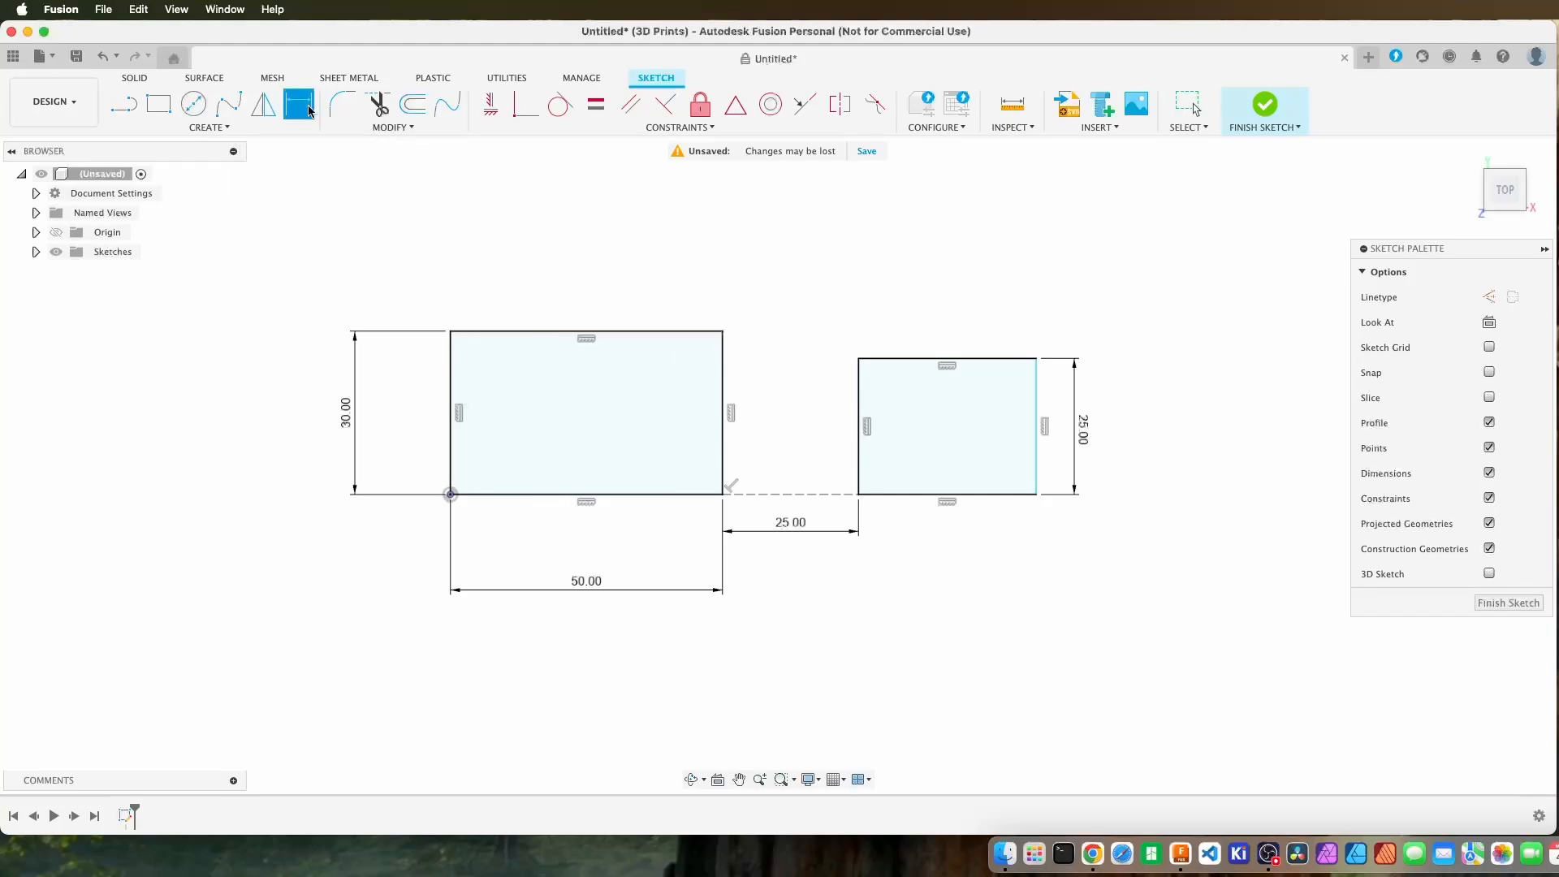
pyautogui.click(964, 359)
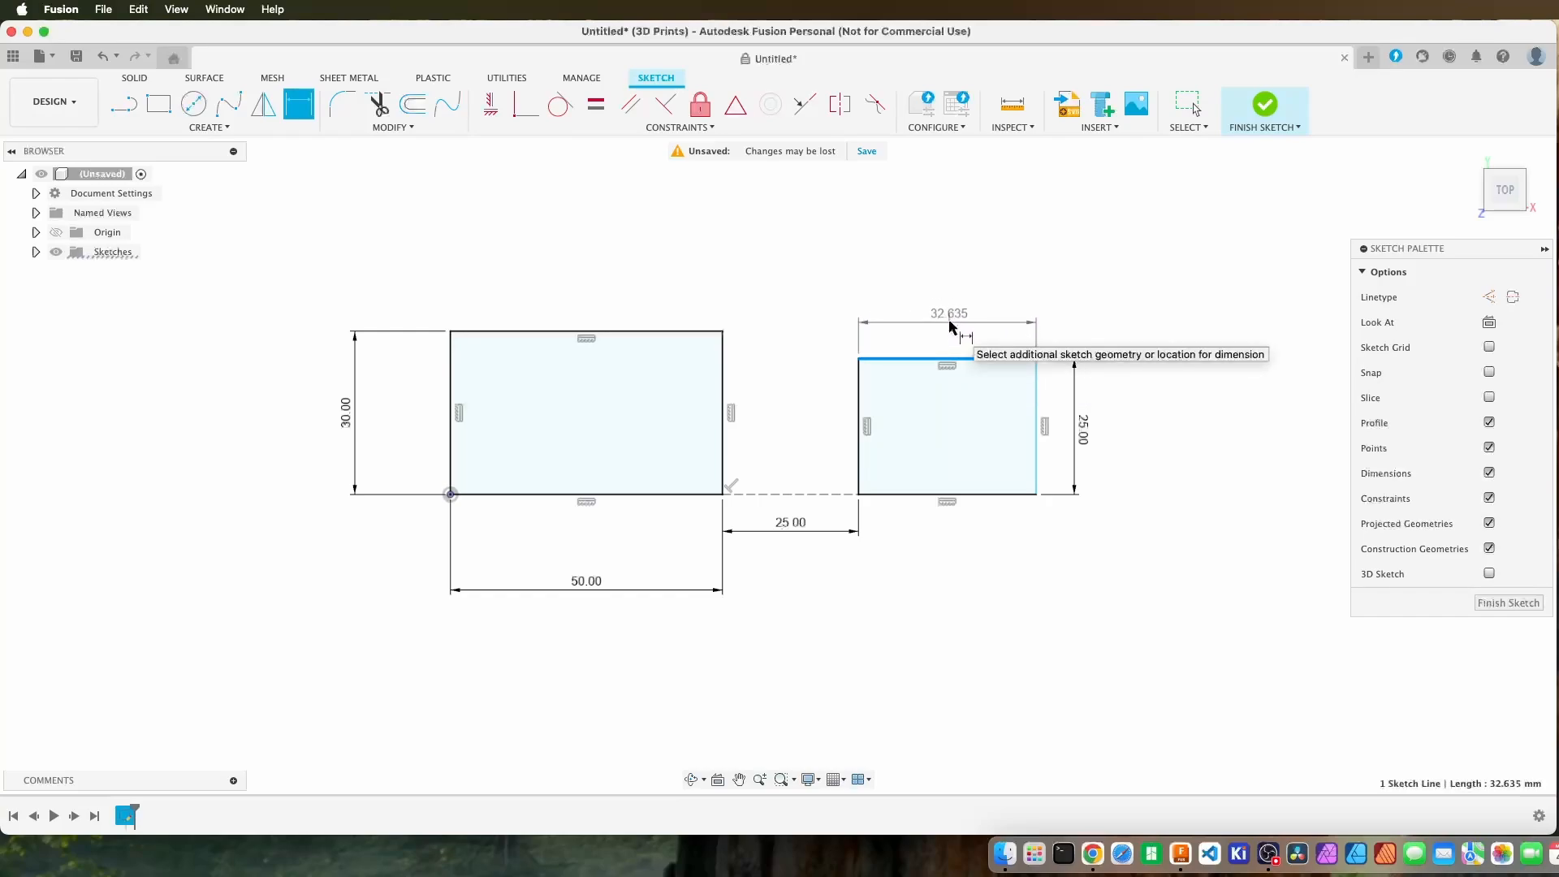
pyautogui.click(950, 326)
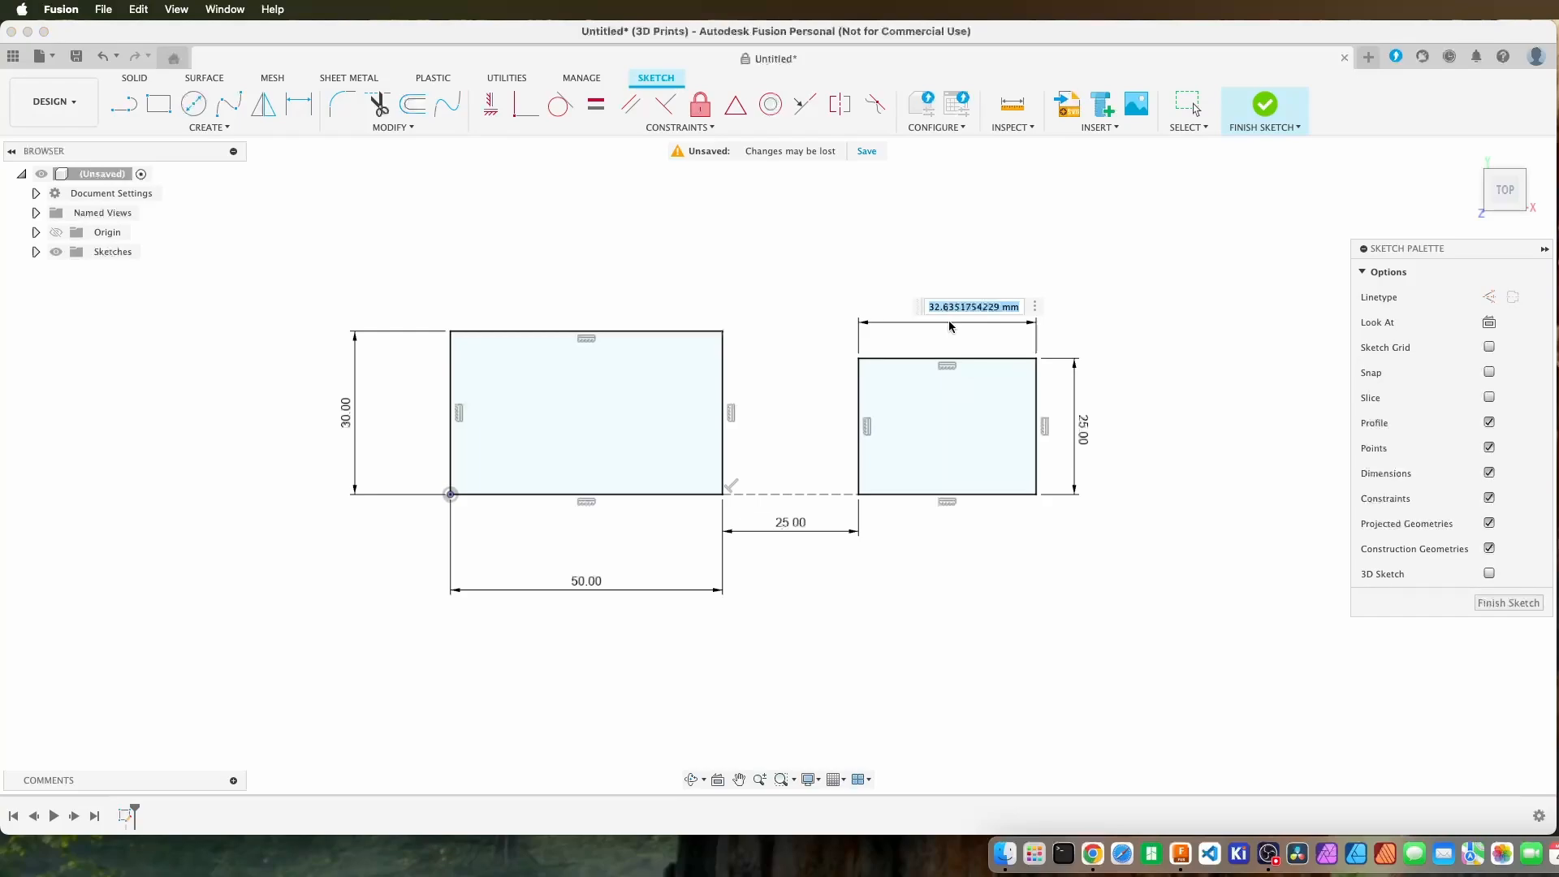
pyautogui.write('50')
pyautogui.press('Return')
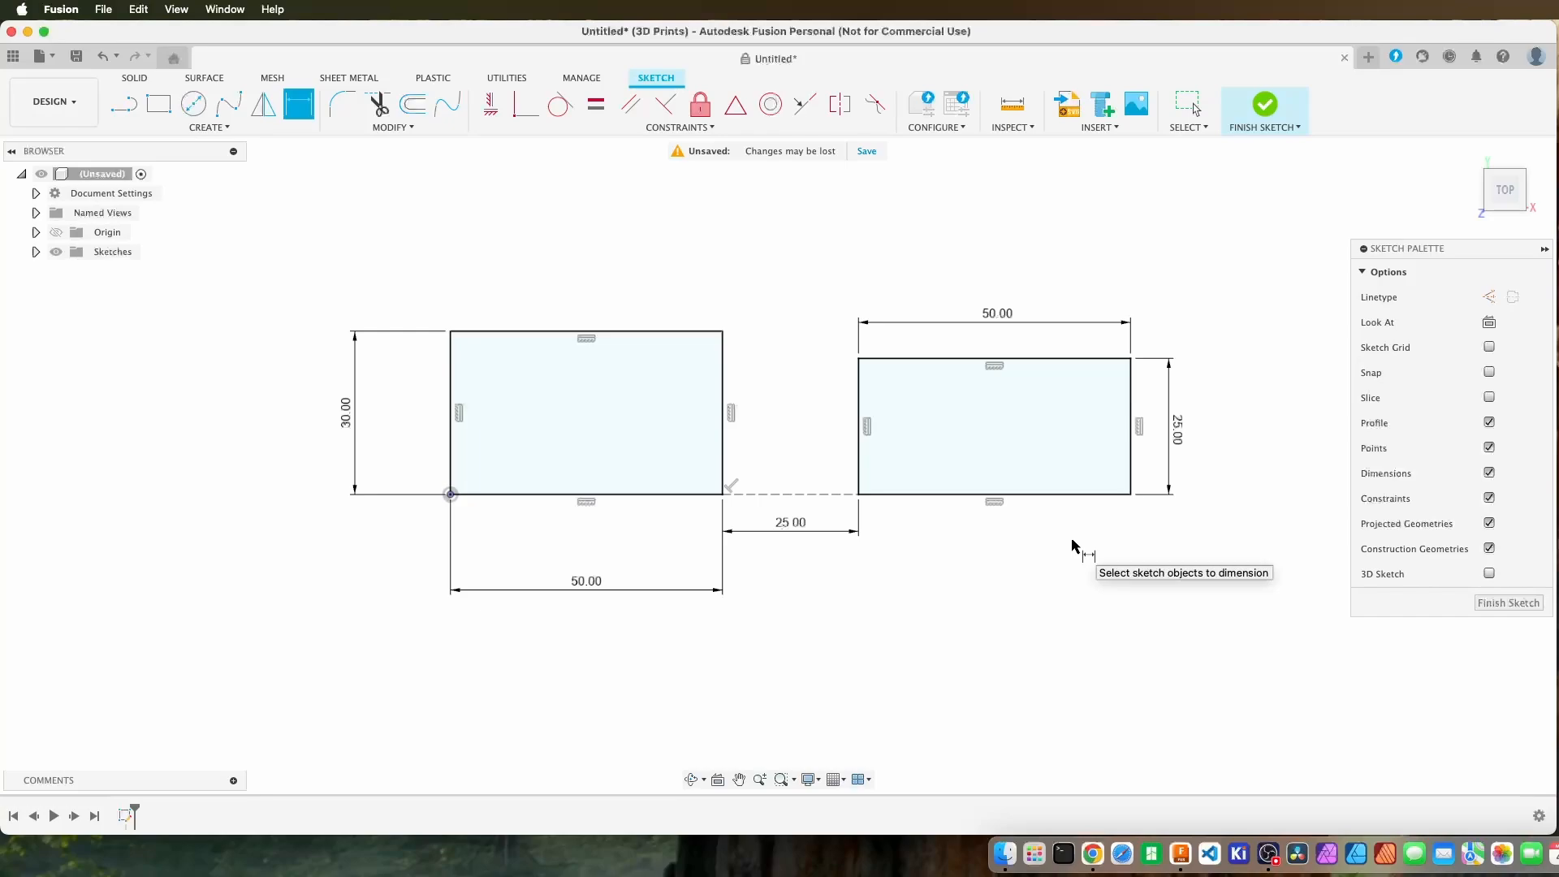
pyautogui.press('Escape')
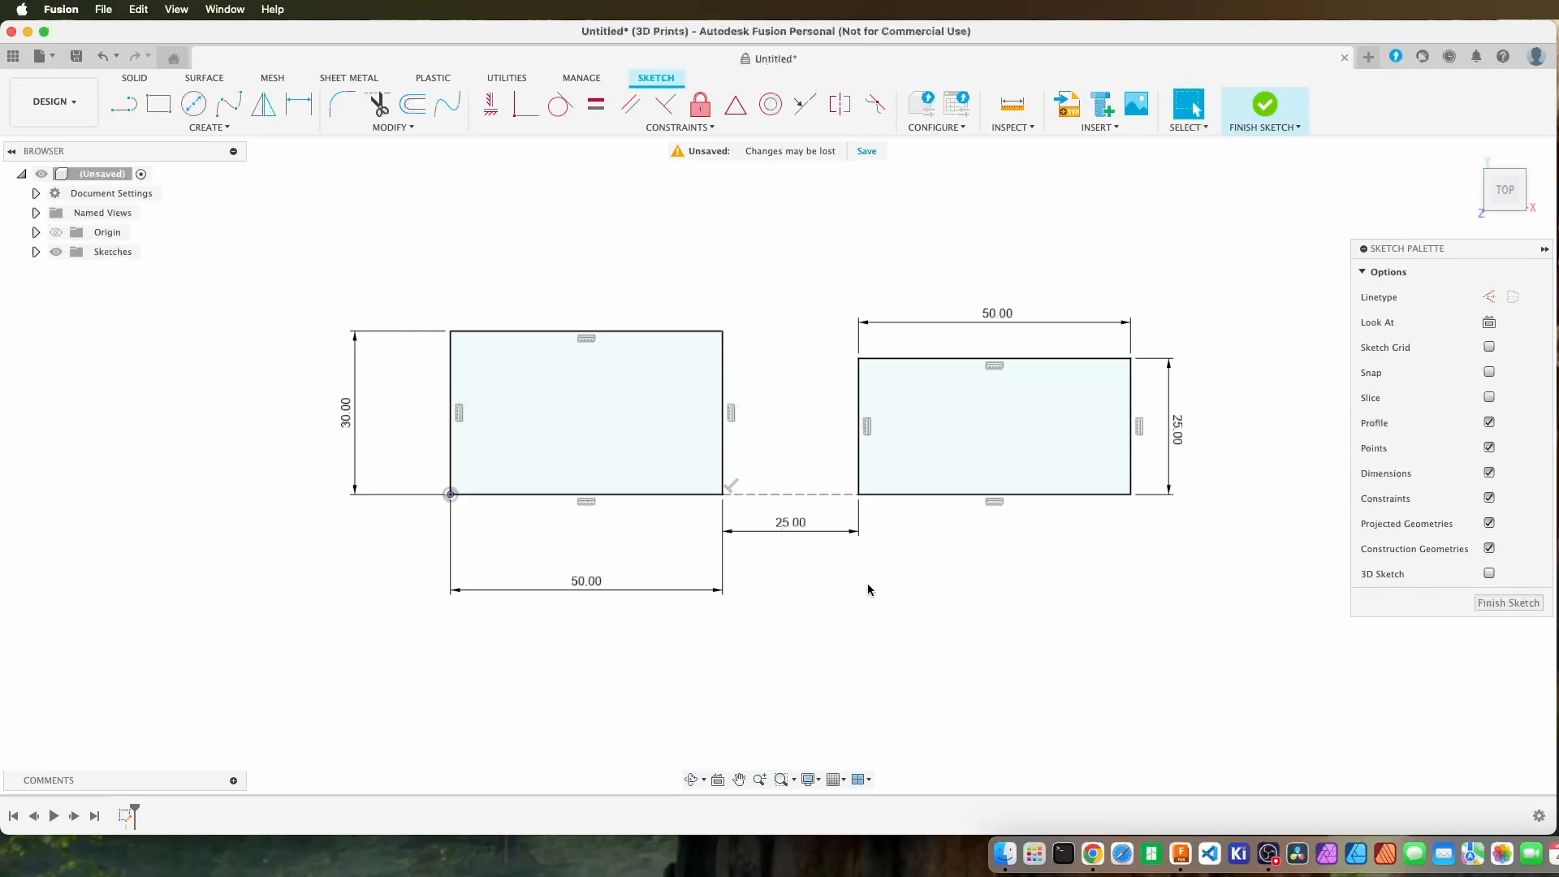
# Examine the two dimensioned rectangles at different zoom levels and pan the sketch across the canvas.
pyautogui.scroll(5, 830, 585)
pyautogui.scroll(-8, 830, 586)
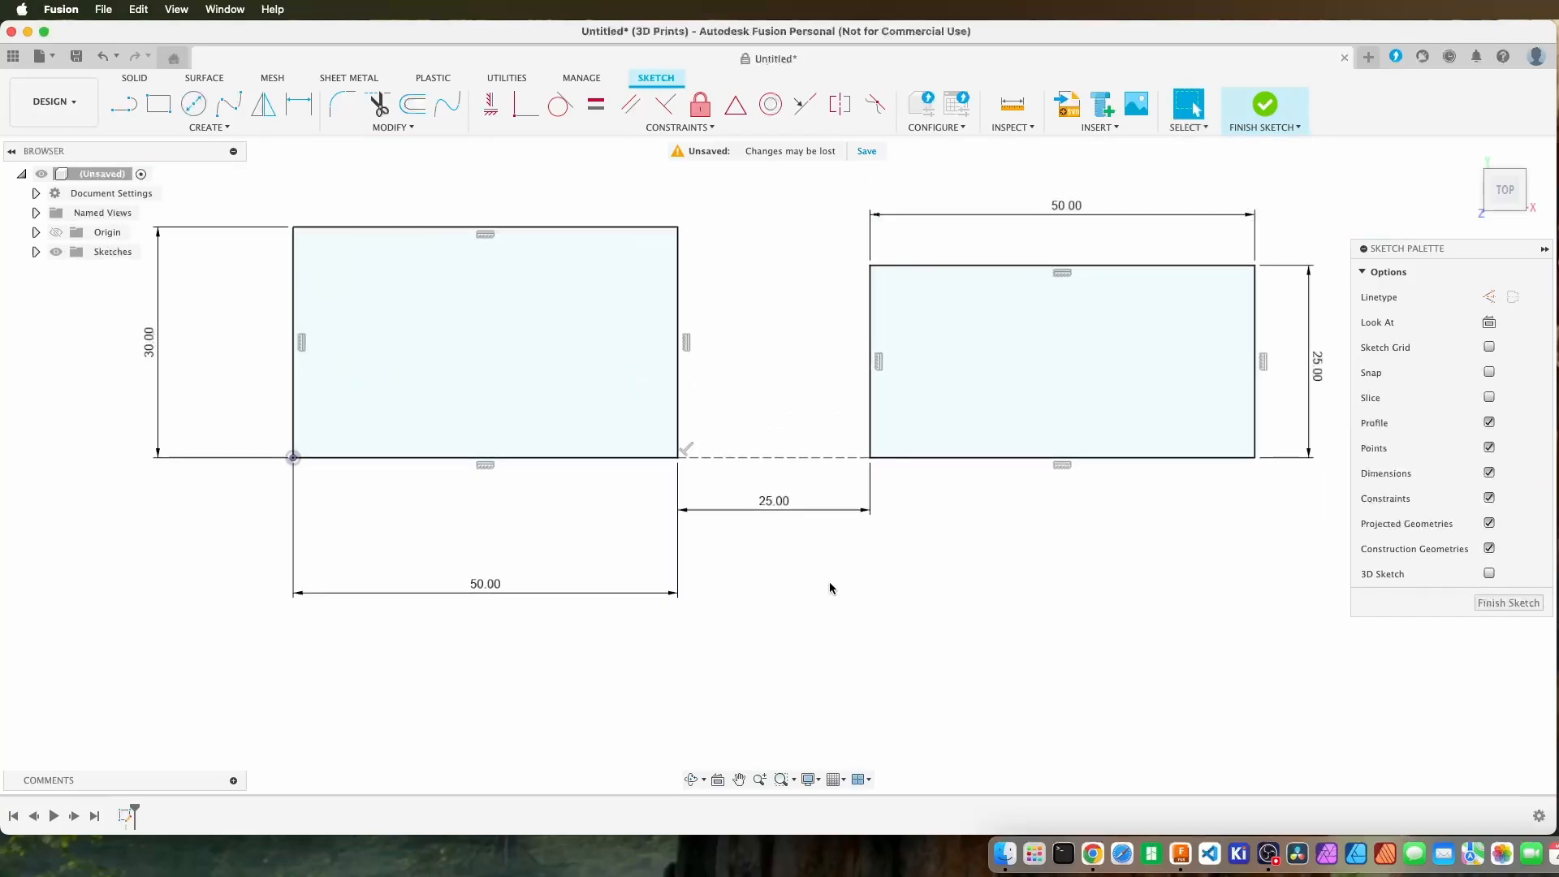
pyautogui.scroll(3, 831, 583)
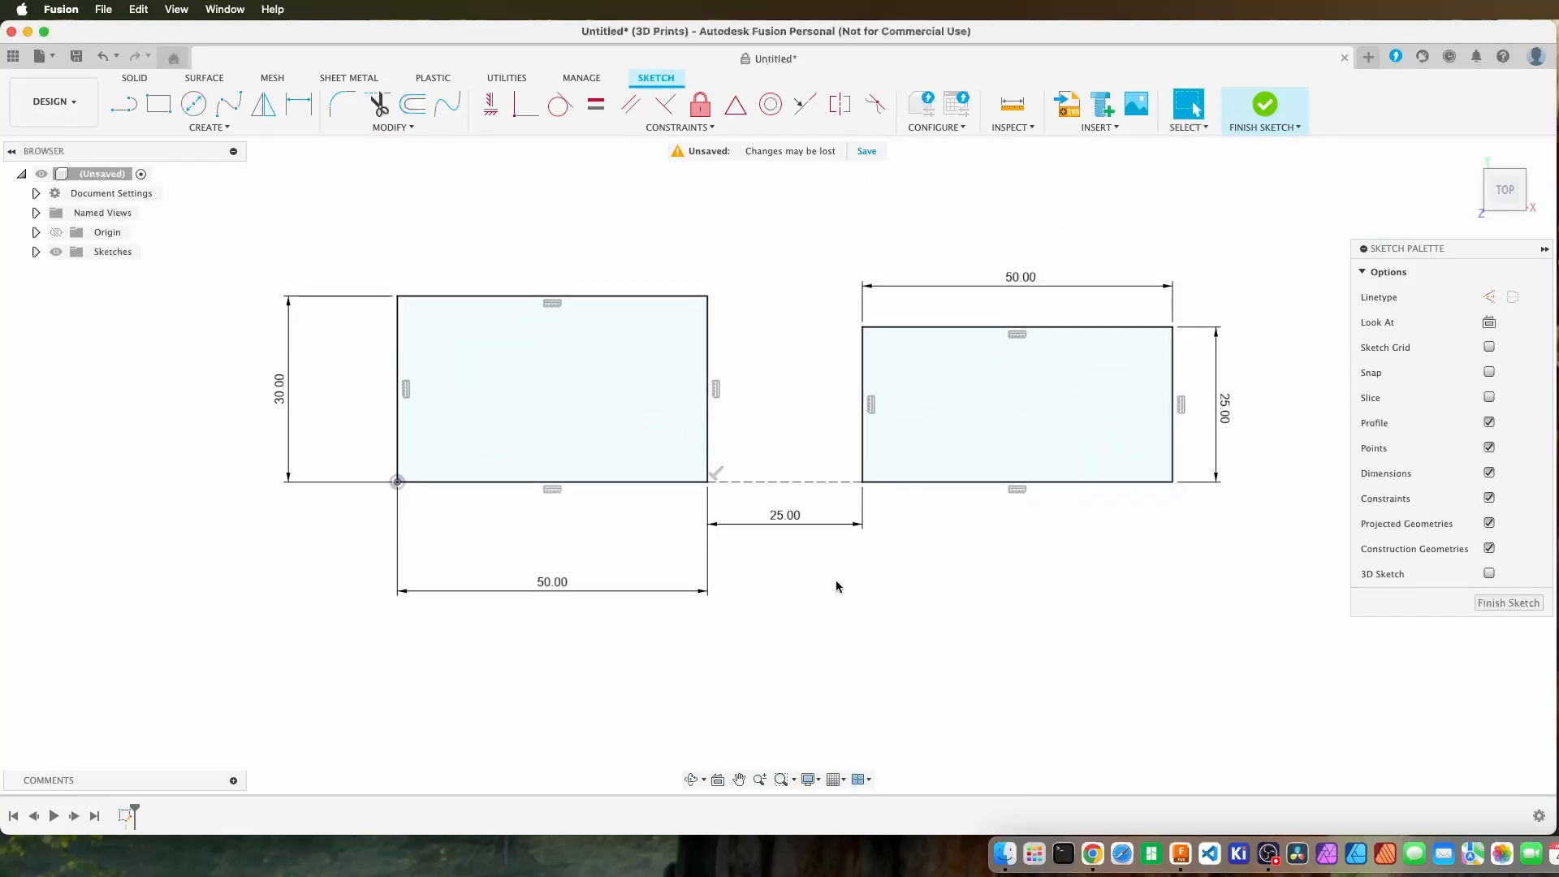
pyautogui.scroll(-3, 837, 586)
pyautogui.scroll(3, 837, 586)
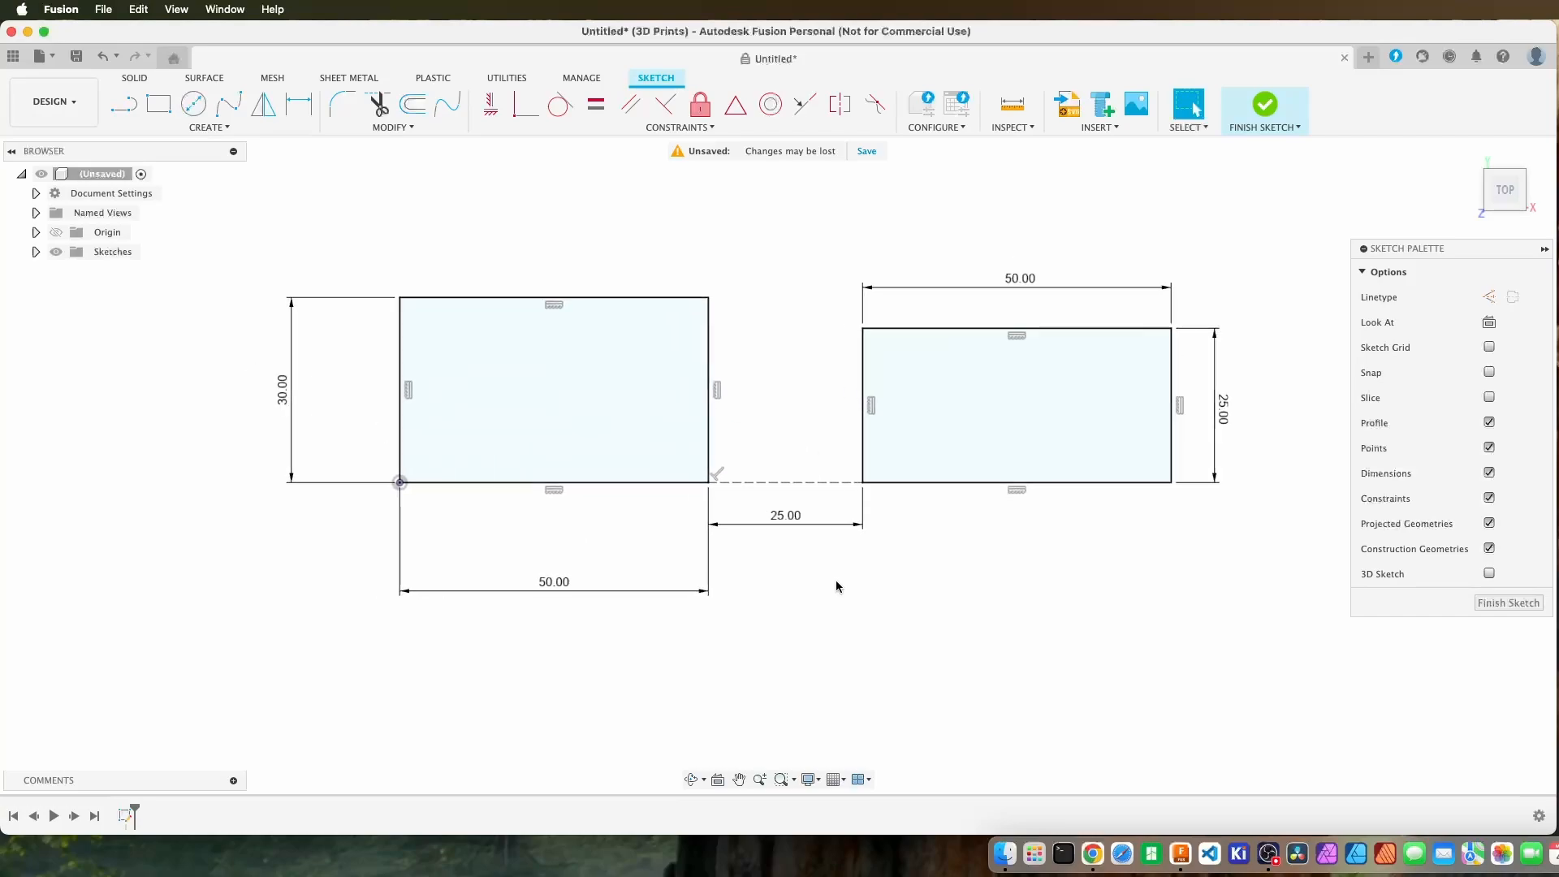
pyautogui.scroll(-3, 836, 587)
pyautogui.scroll(2, 836, 586)
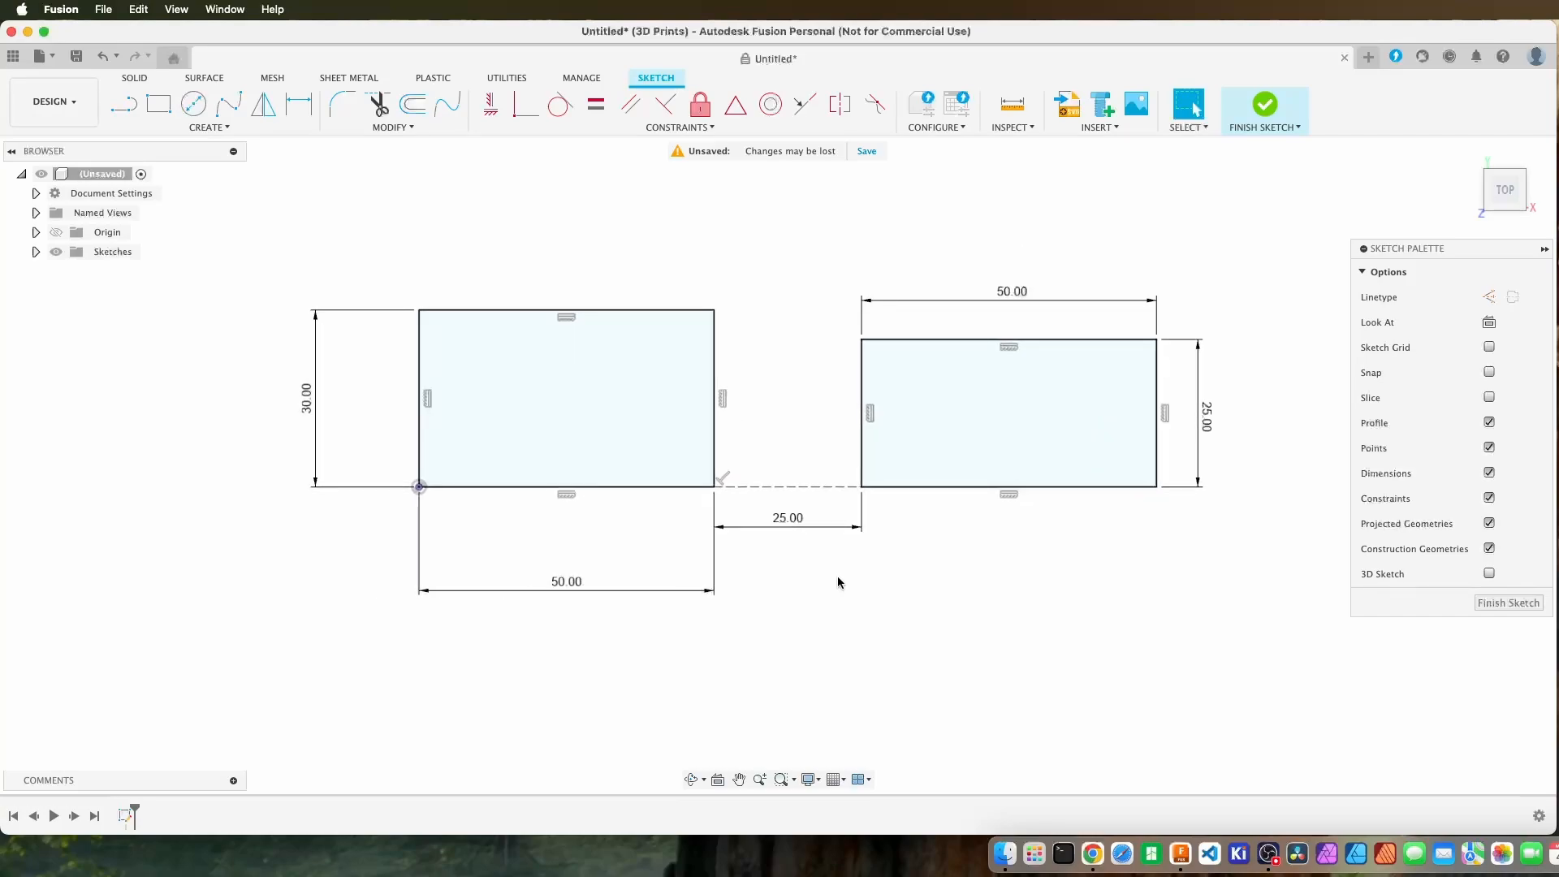
pyautogui.scroll(3, 801, 376)
pyautogui.scroll(-2, 802, 376)
pyautogui.scroll(1, 799, 378)
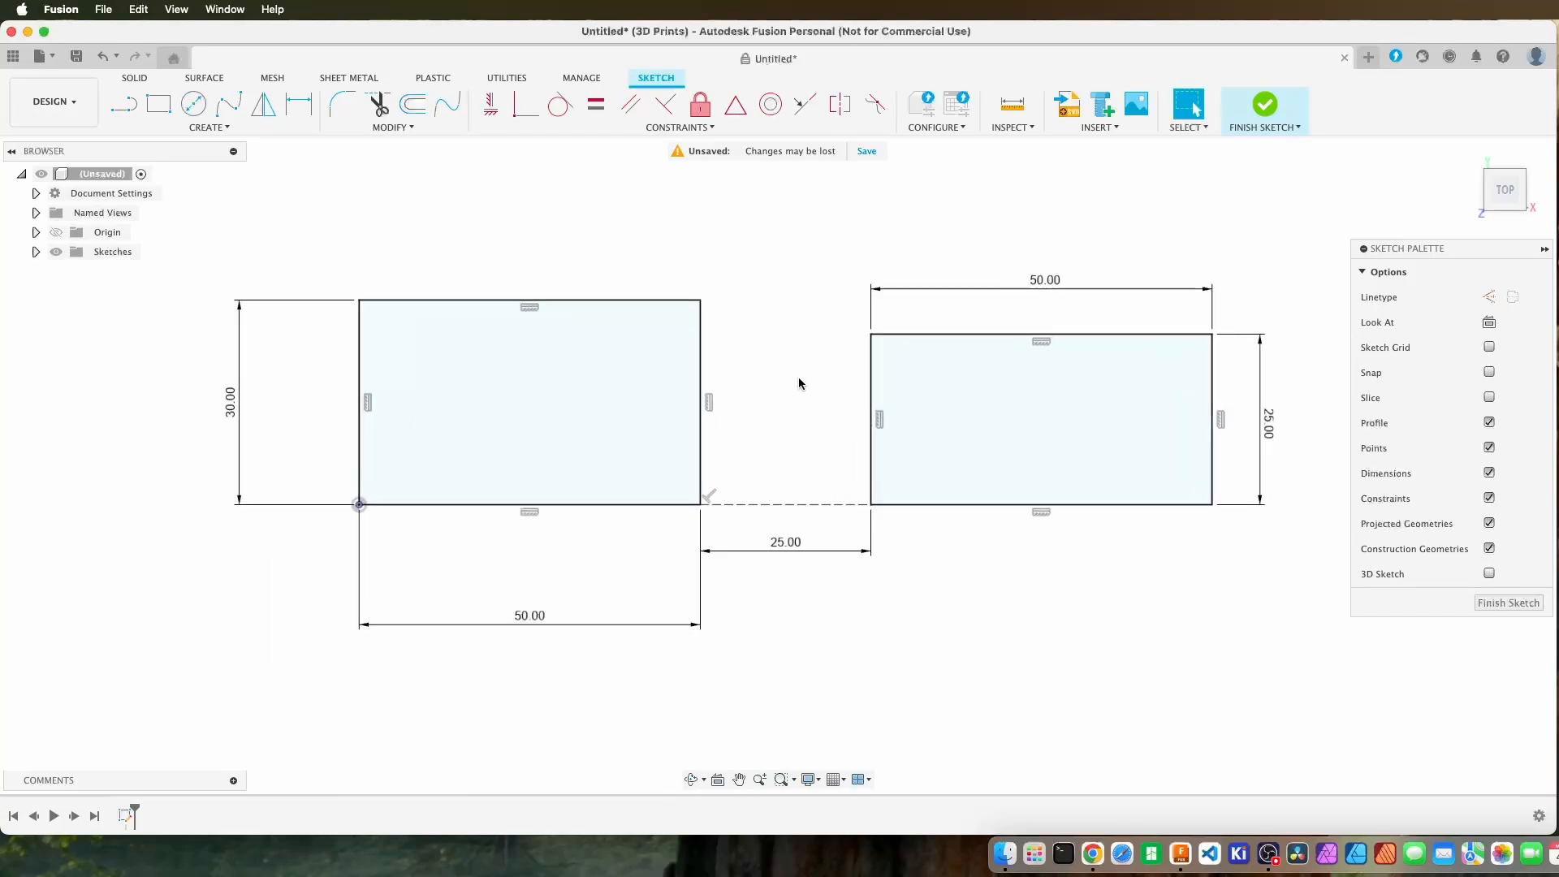
pyautogui.scroll(-2, 797, 380)
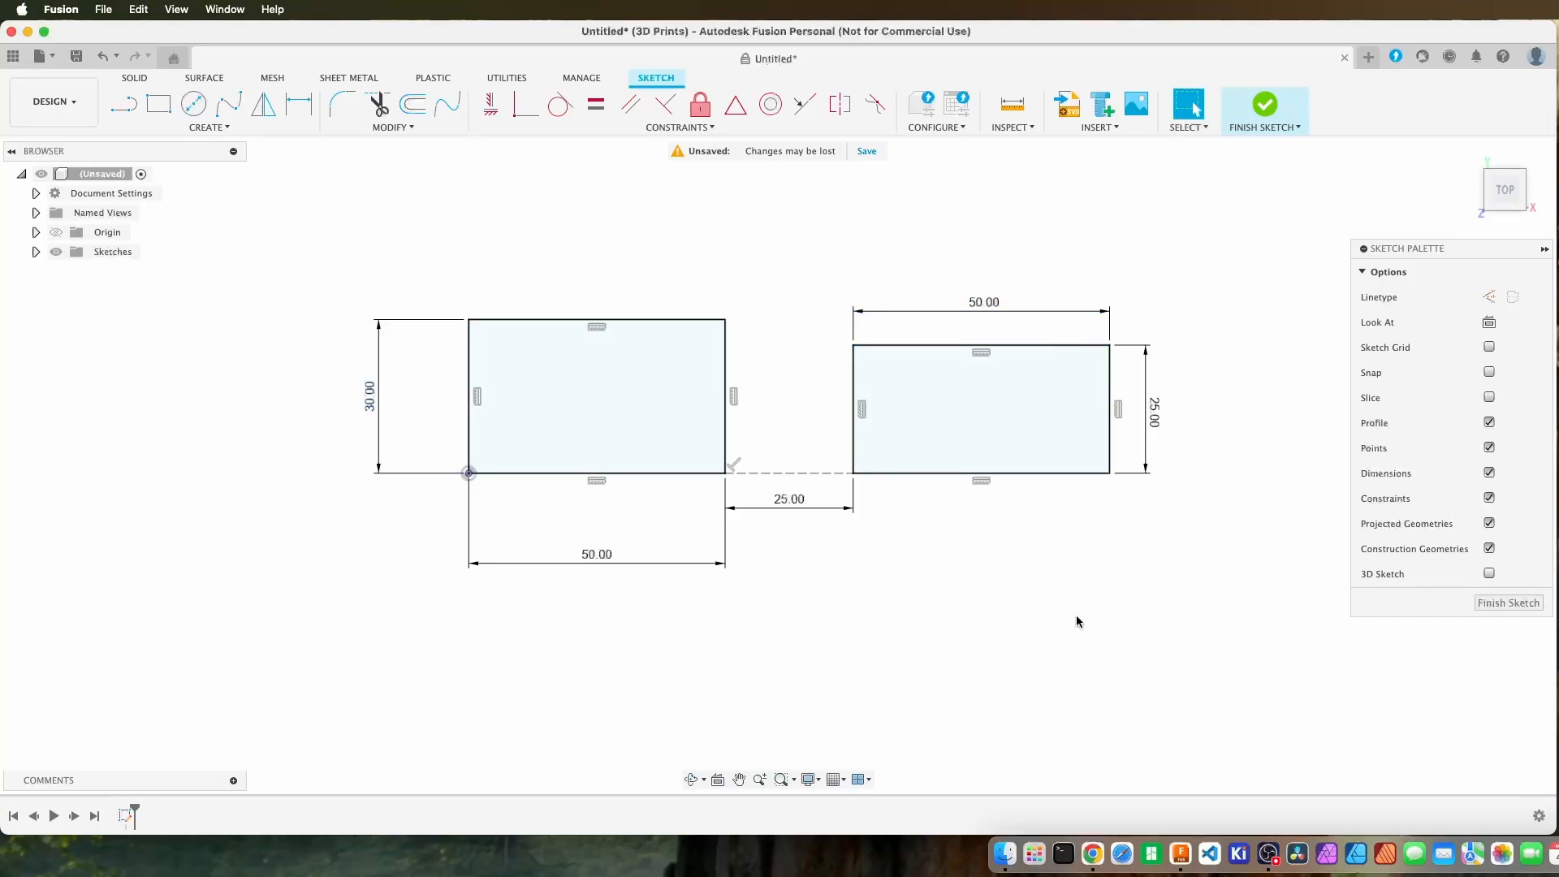
pyautogui.click(739, 778)
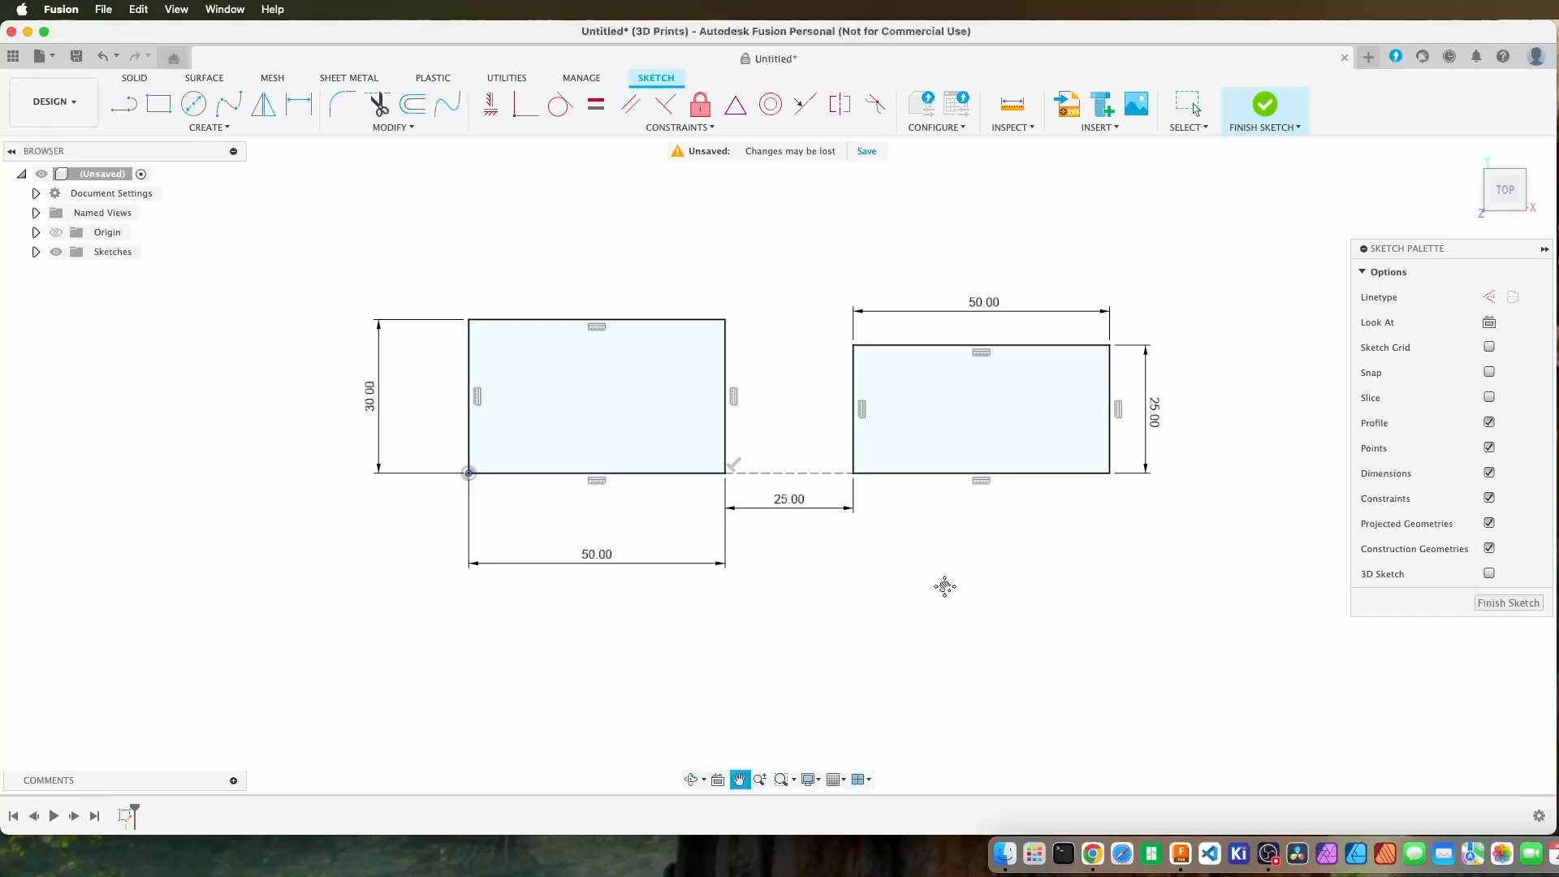
pyautogui.moveTo(815, 471)
pyautogui.mouseDown()
pyautogui.moveTo(988, 463)
pyautogui.moveTo(898, 470)
pyautogui.moveTo(864, 445)
pyautogui.moveTo(487, 455)
pyautogui.moveTo(1156, 537)
pyautogui.moveTo(742, 653)
pyautogui.moveTo(956, 552)
pyautogui.moveTo(887, 463)
pyautogui.moveTo(899, 456)
pyautogui.mouseUp()
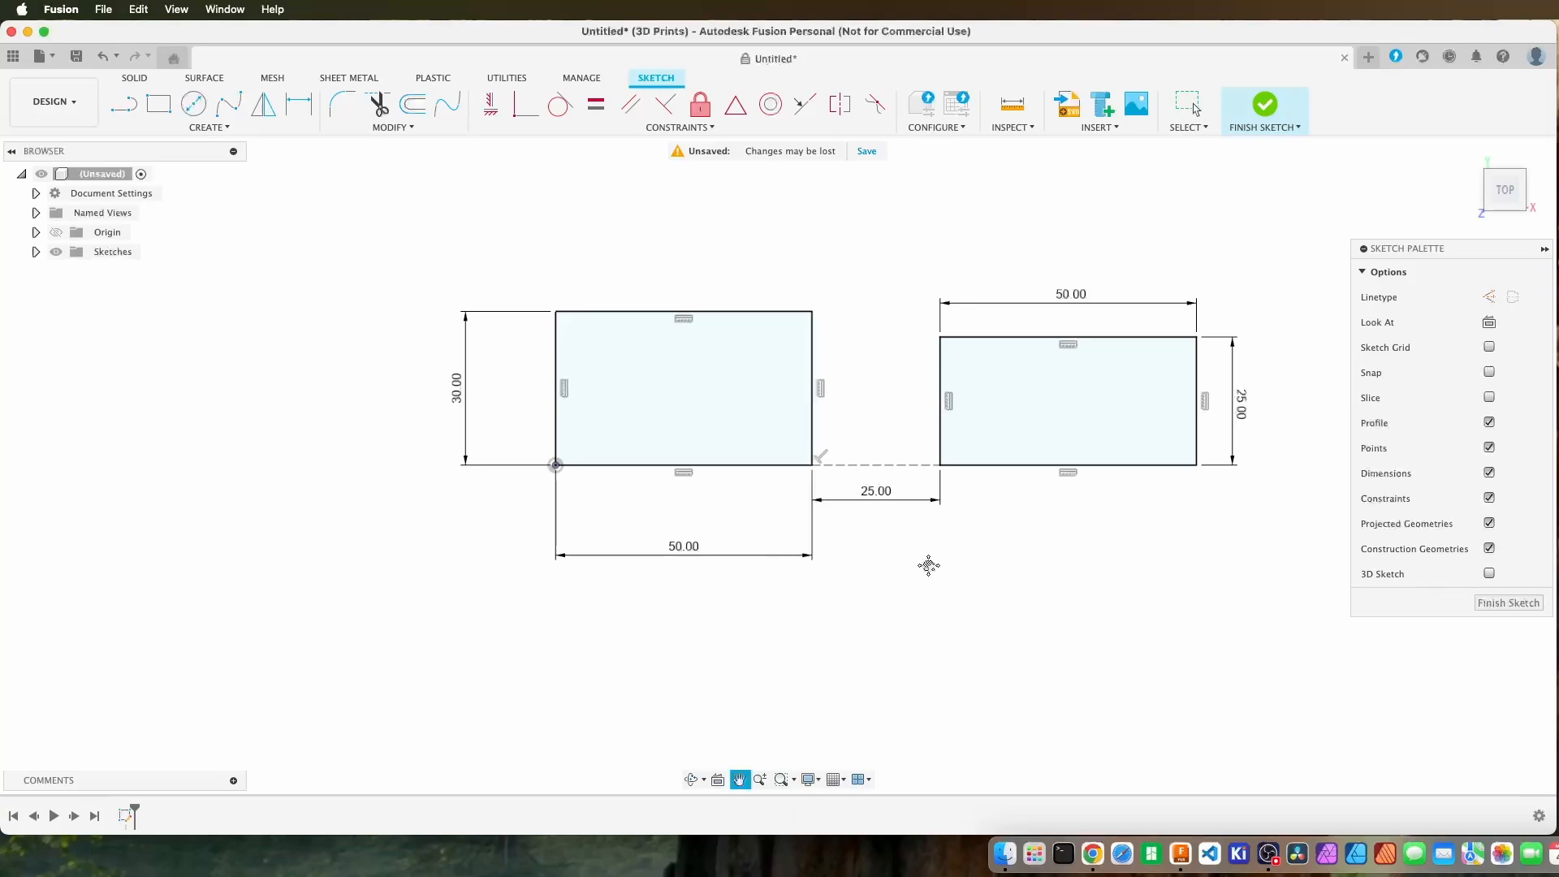
pyautogui.moveTo(928, 565)
pyautogui.mouseDown()
pyautogui.moveTo(940, 620)
pyautogui.moveTo(776, 504)
pyautogui.moveTo(1086, 796)
pyautogui.moveTo(852, 532)
pyautogui.moveTo(1128, 609)
pyautogui.moveTo(860, 560)
pyautogui.moveTo(938, 550)
pyautogui.mouseUp()
pyautogui.press('Escape')
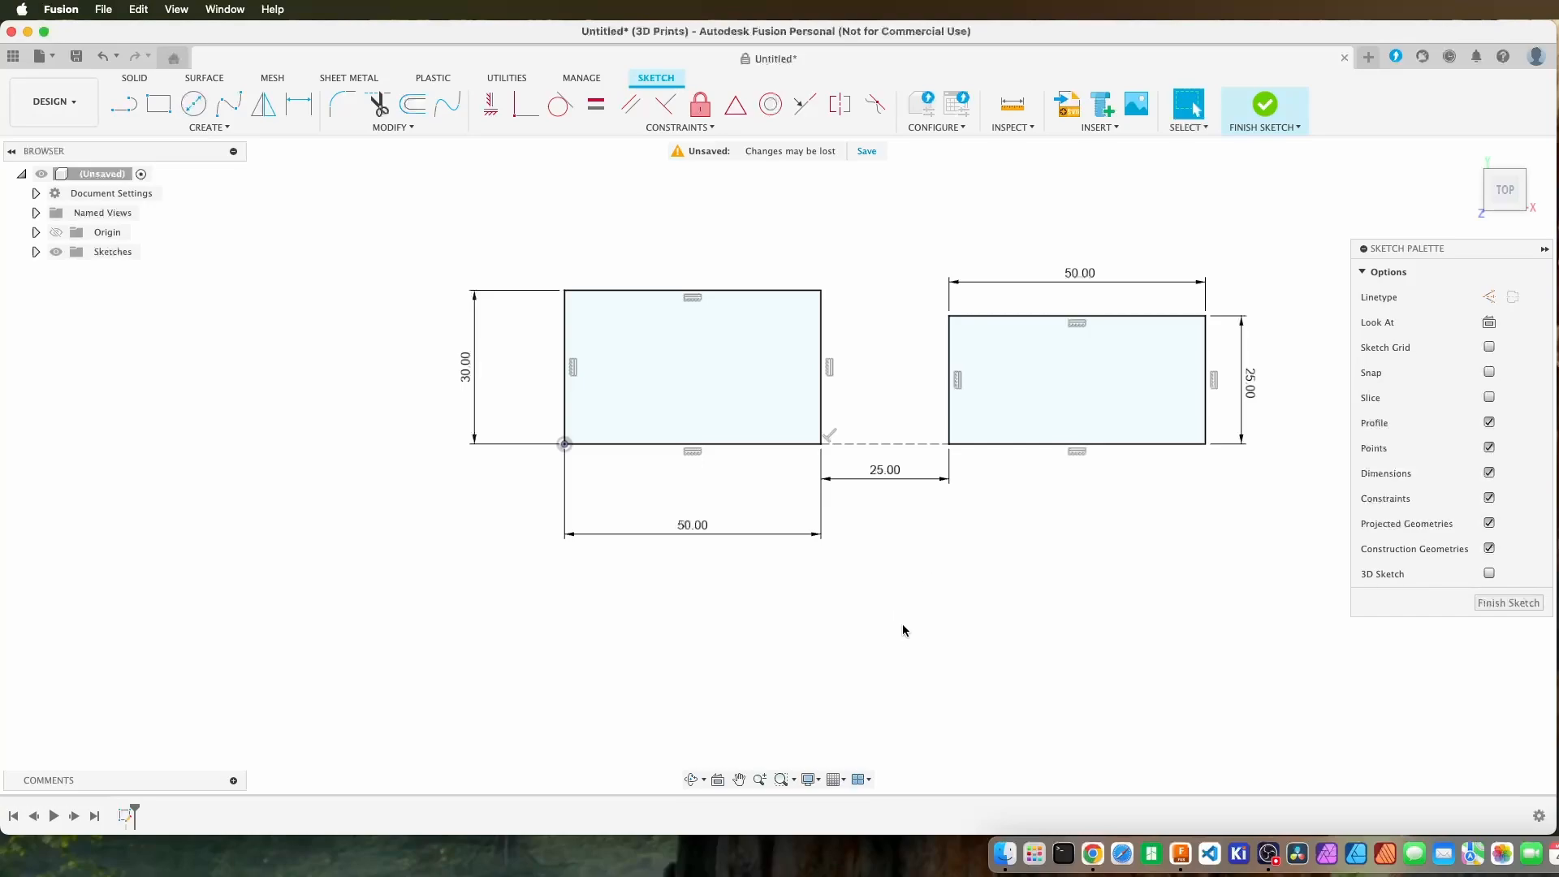
# Inspect the sketch from tilted angles and from the home view, and return it to the Top view.
pyautogui.click(691, 782)
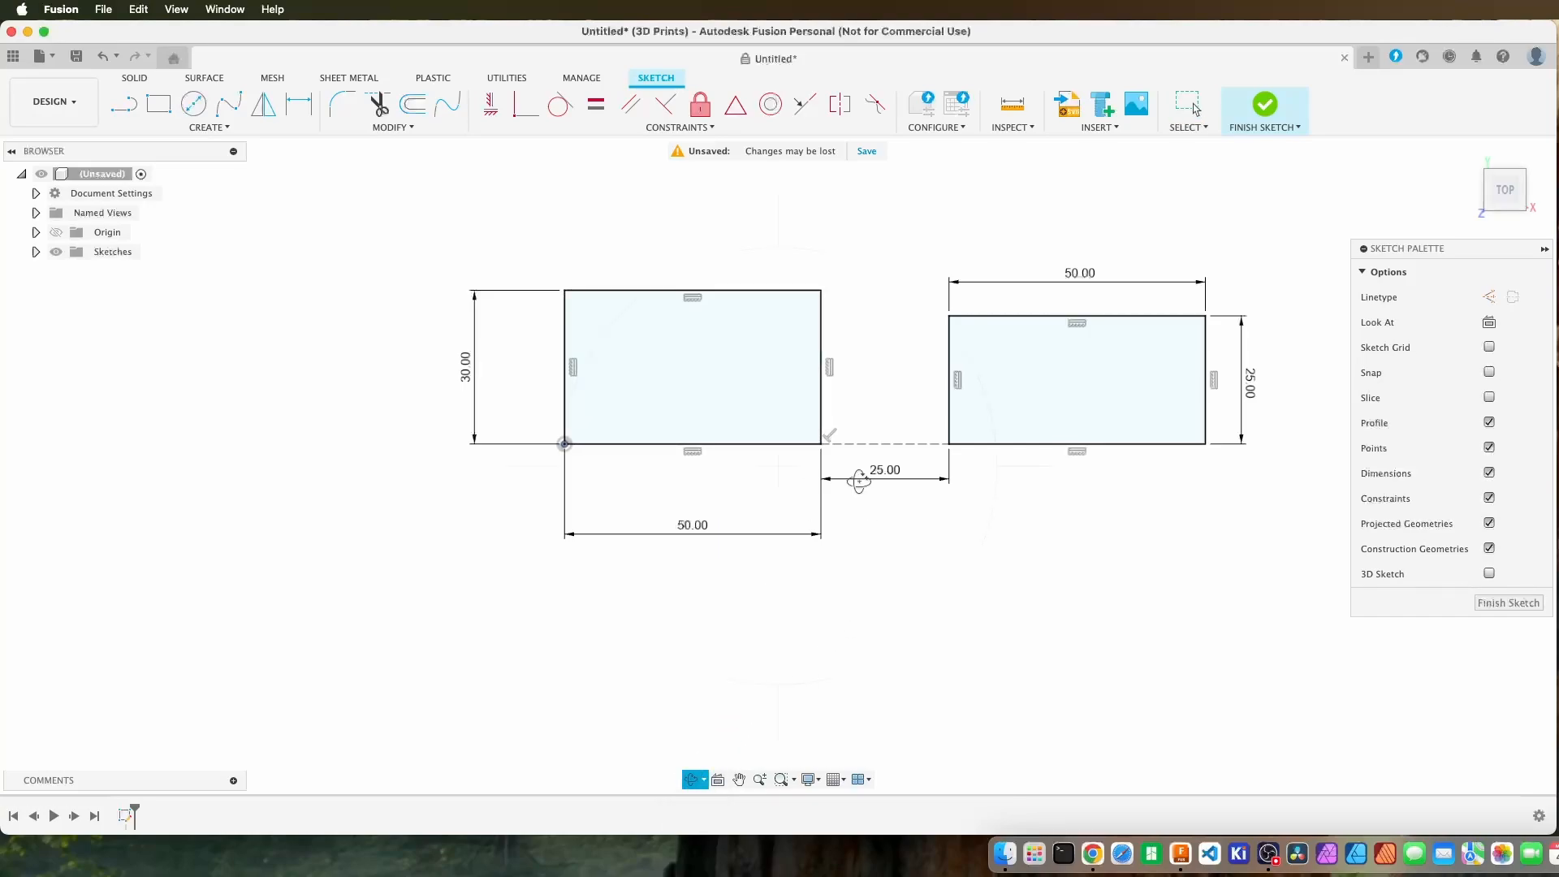
pyautogui.moveTo(855, 471)
pyautogui.mouseDown()
pyautogui.moveTo(829, 453)
pyautogui.moveTo(863, 428)
pyautogui.moveTo(842, 498)
pyautogui.moveTo(859, 540)
pyautogui.moveTo(933, 411)
pyautogui.moveTo(797, 393)
pyautogui.moveTo(829, 585)
pyautogui.moveTo(756, 548)
pyautogui.moveTo(877, 529)
pyautogui.moveTo(998, 441)
pyautogui.moveTo(808, 389)
pyautogui.moveTo(804, 456)
pyautogui.moveTo(741, 460)
pyautogui.moveTo(789, 508)
pyautogui.moveTo(988, 557)
pyautogui.moveTo(1064, 477)
pyautogui.moveTo(1003, 460)
pyautogui.moveTo(999, 515)
pyautogui.moveTo(1138, 473)
pyautogui.moveTo(939, 386)
pyautogui.moveTo(957, 431)
pyautogui.mouseUp()
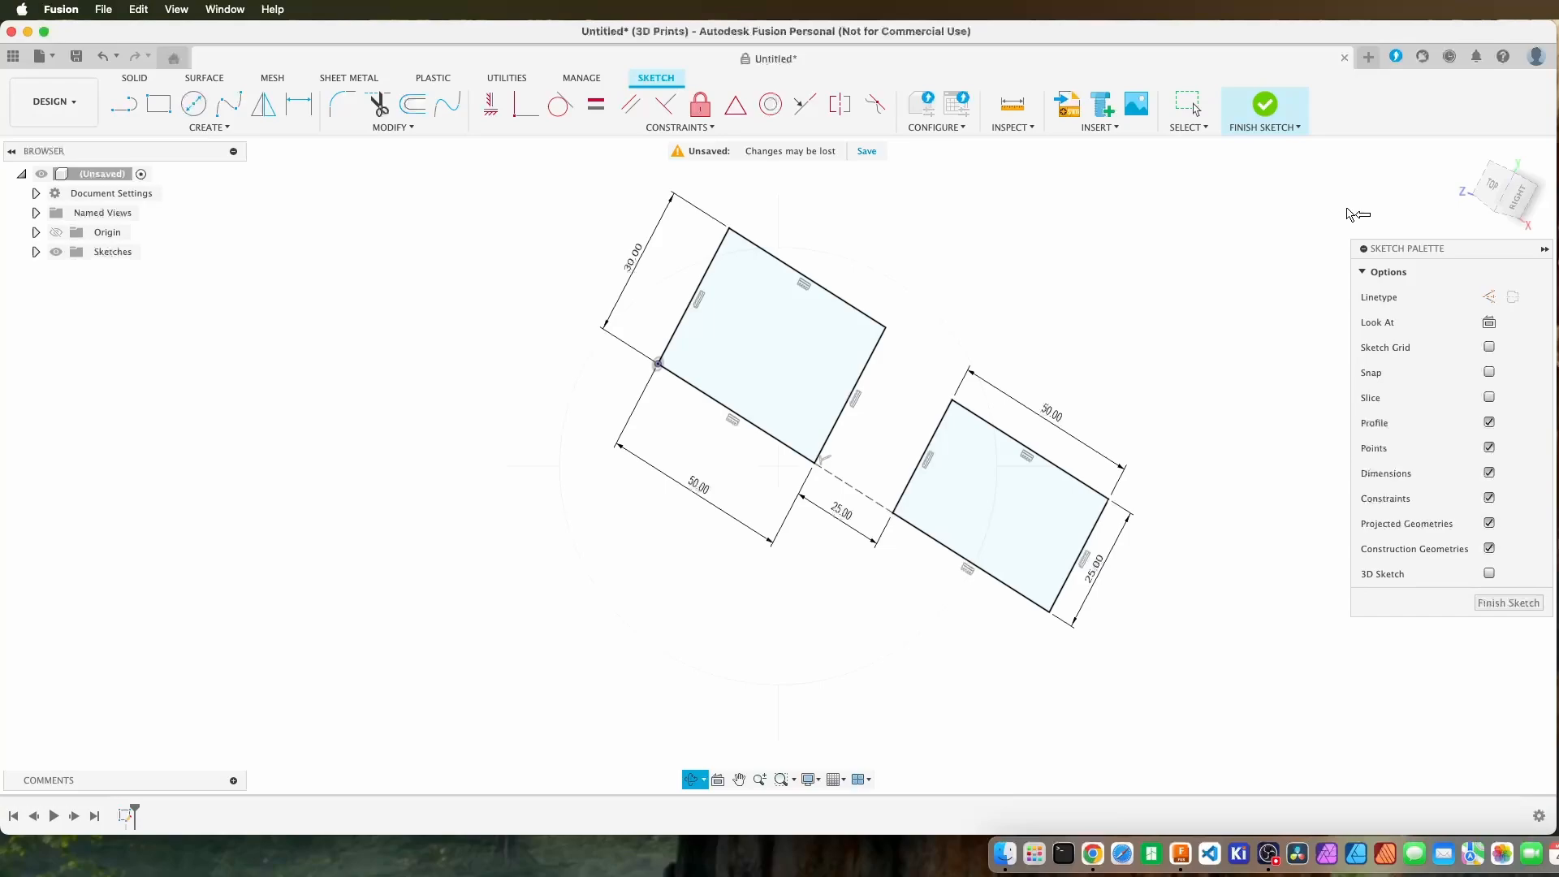
pyautogui.press('Escape')
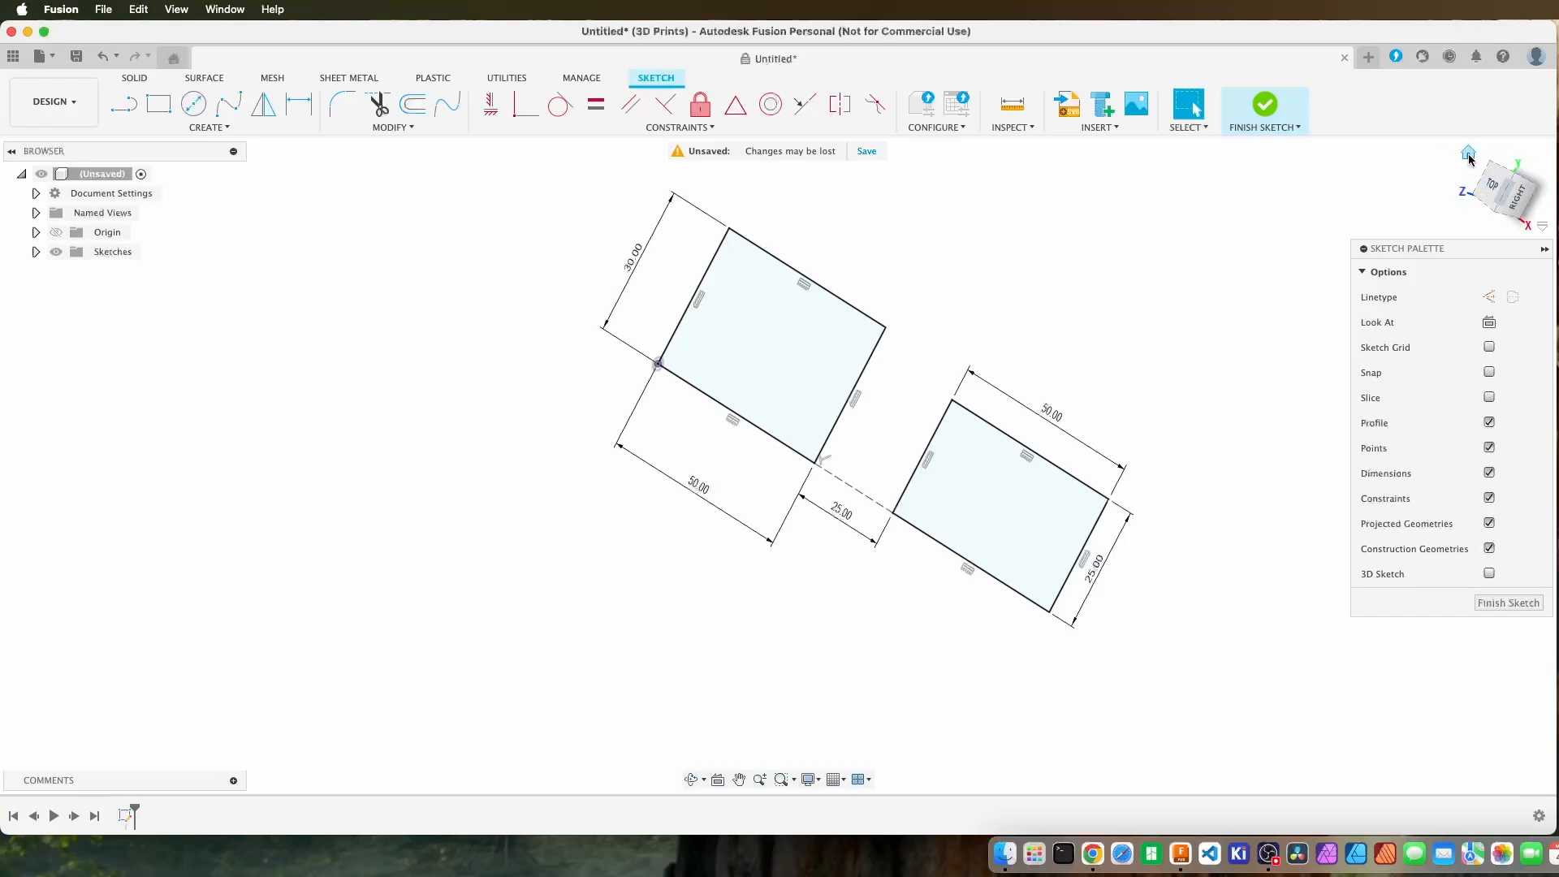
pyautogui.click(1468, 154)
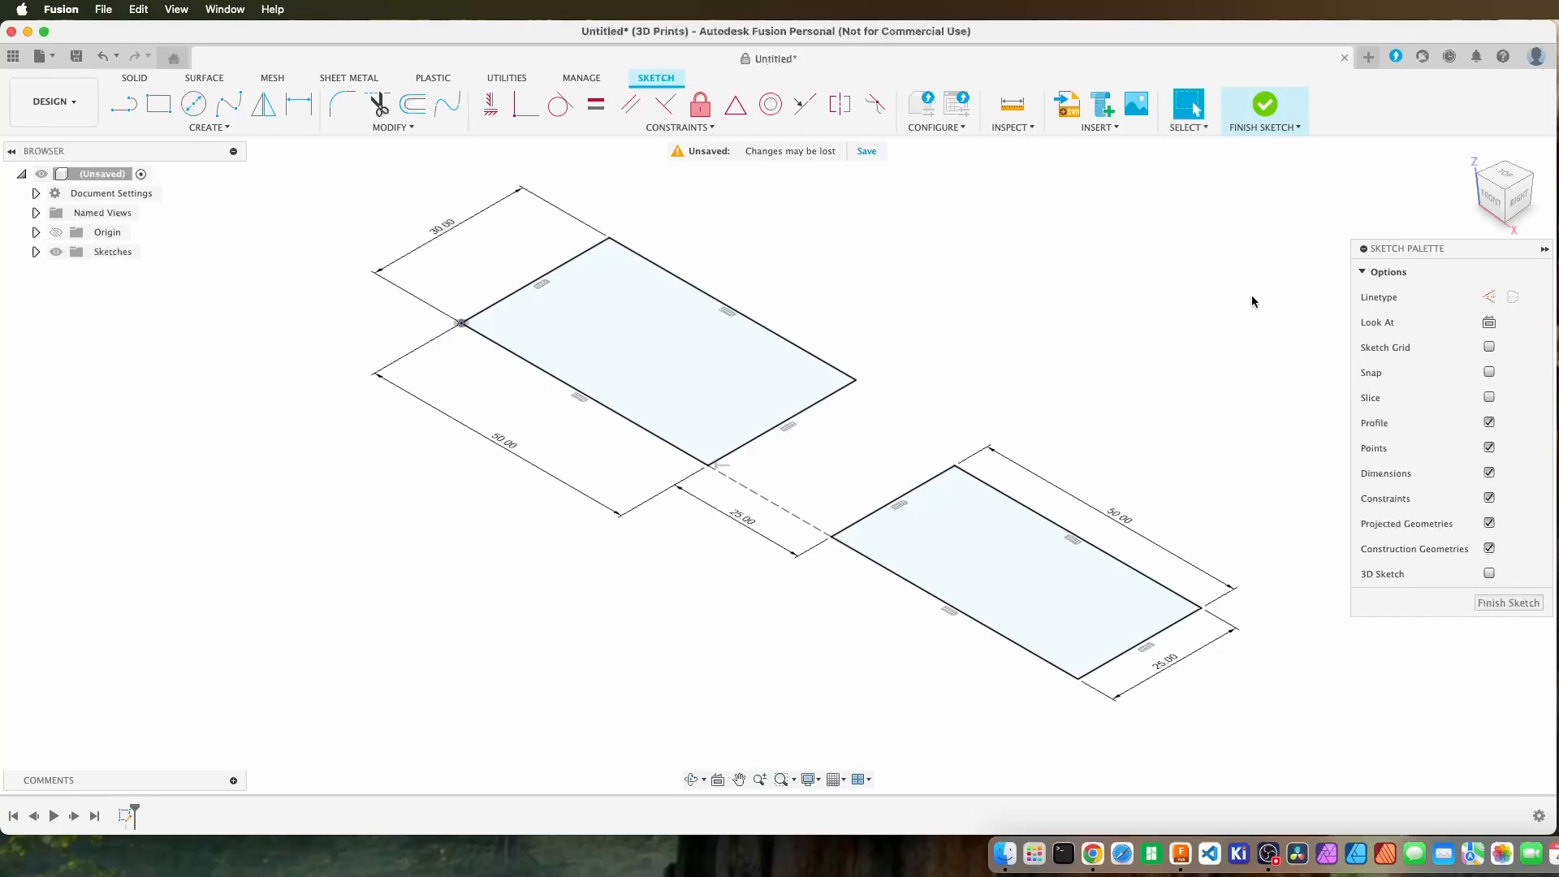
pyautogui.click(1506, 180)
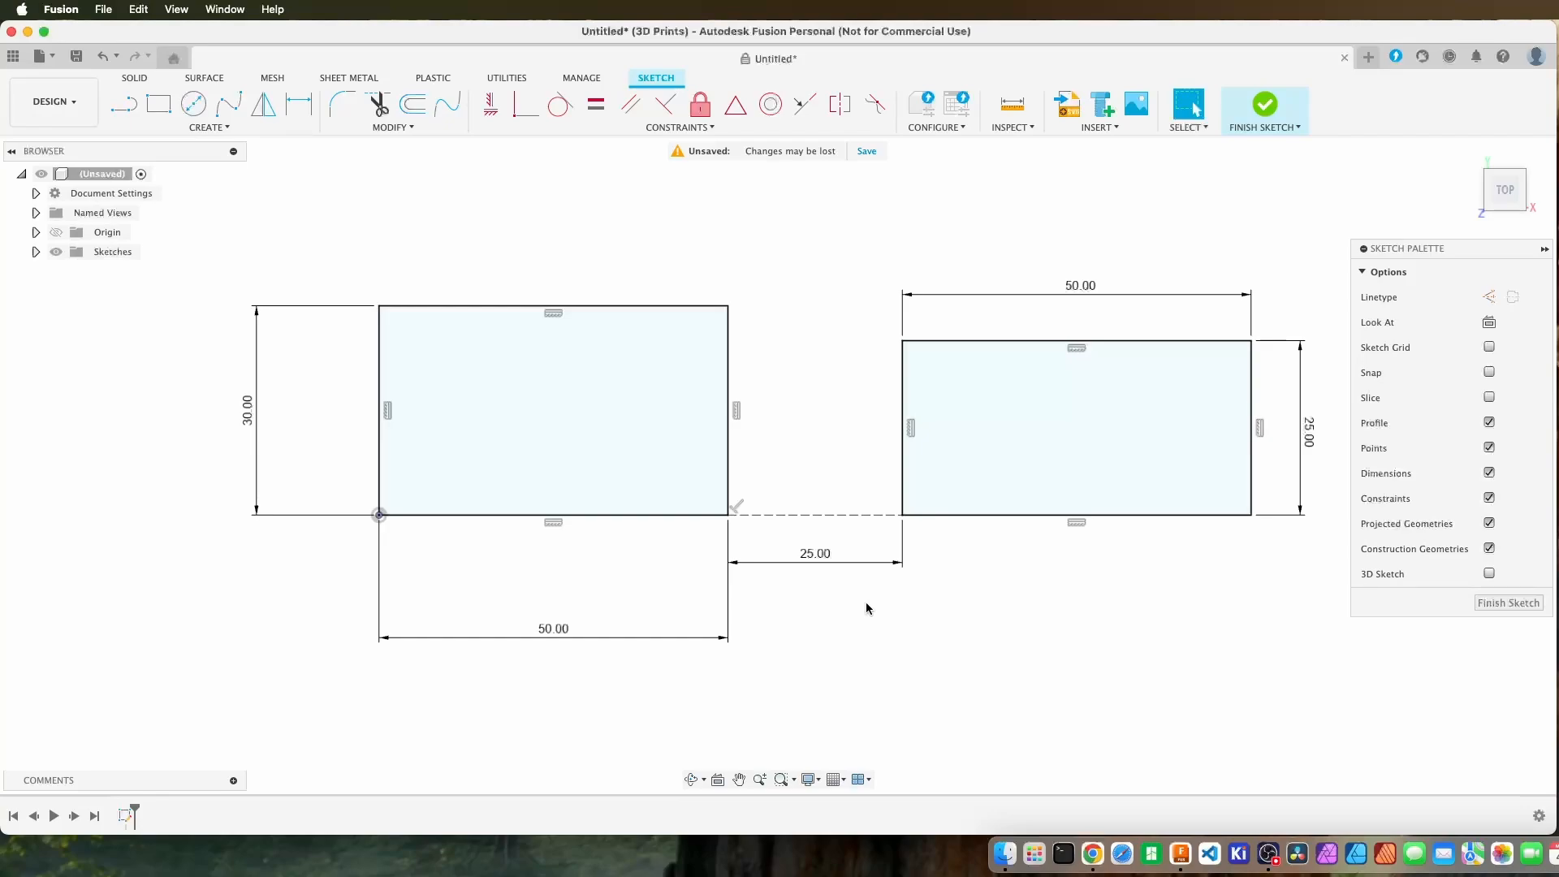
pyautogui.moveTo(866, 608)
pyautogui.keyDown('shift'); pyautogui.mouseDown(button='middle')
pyautogui.moveTo(863, 502)
pyautogui.moveTo(867, 595)
pyautogui.moveTo(905, 616)
pyautogui.moveTo(877, 576)
pyautogui.moveTo(898, 564)
pyautogui.moveTo(895, 598)
pyautogui.mouseUp(button='middle'); pyautogui.keyUp('shift')
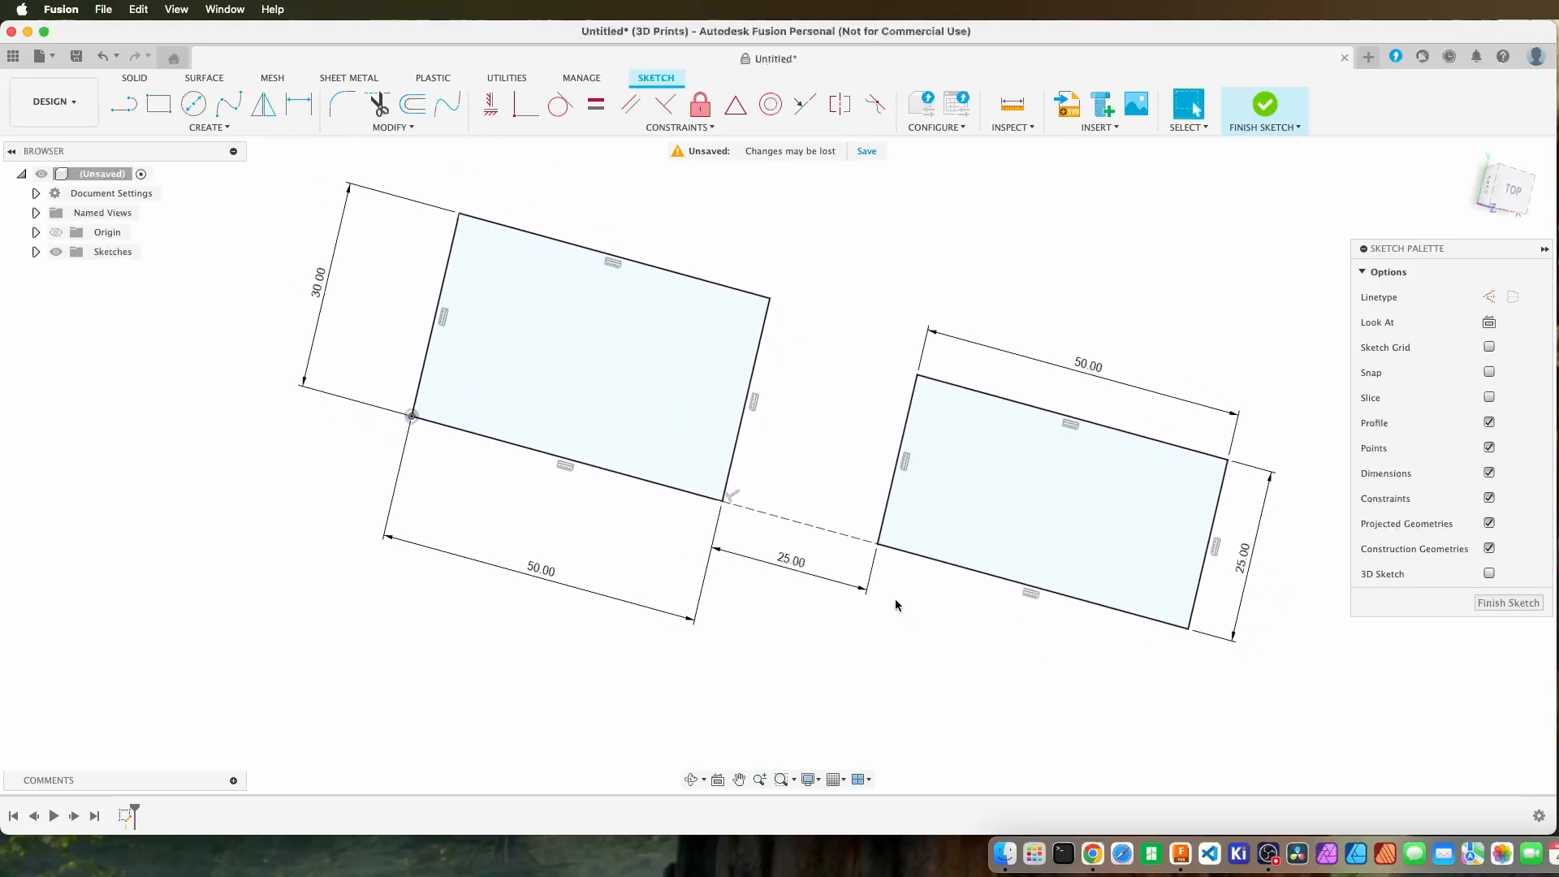
pyautogui.click(1514, 198)
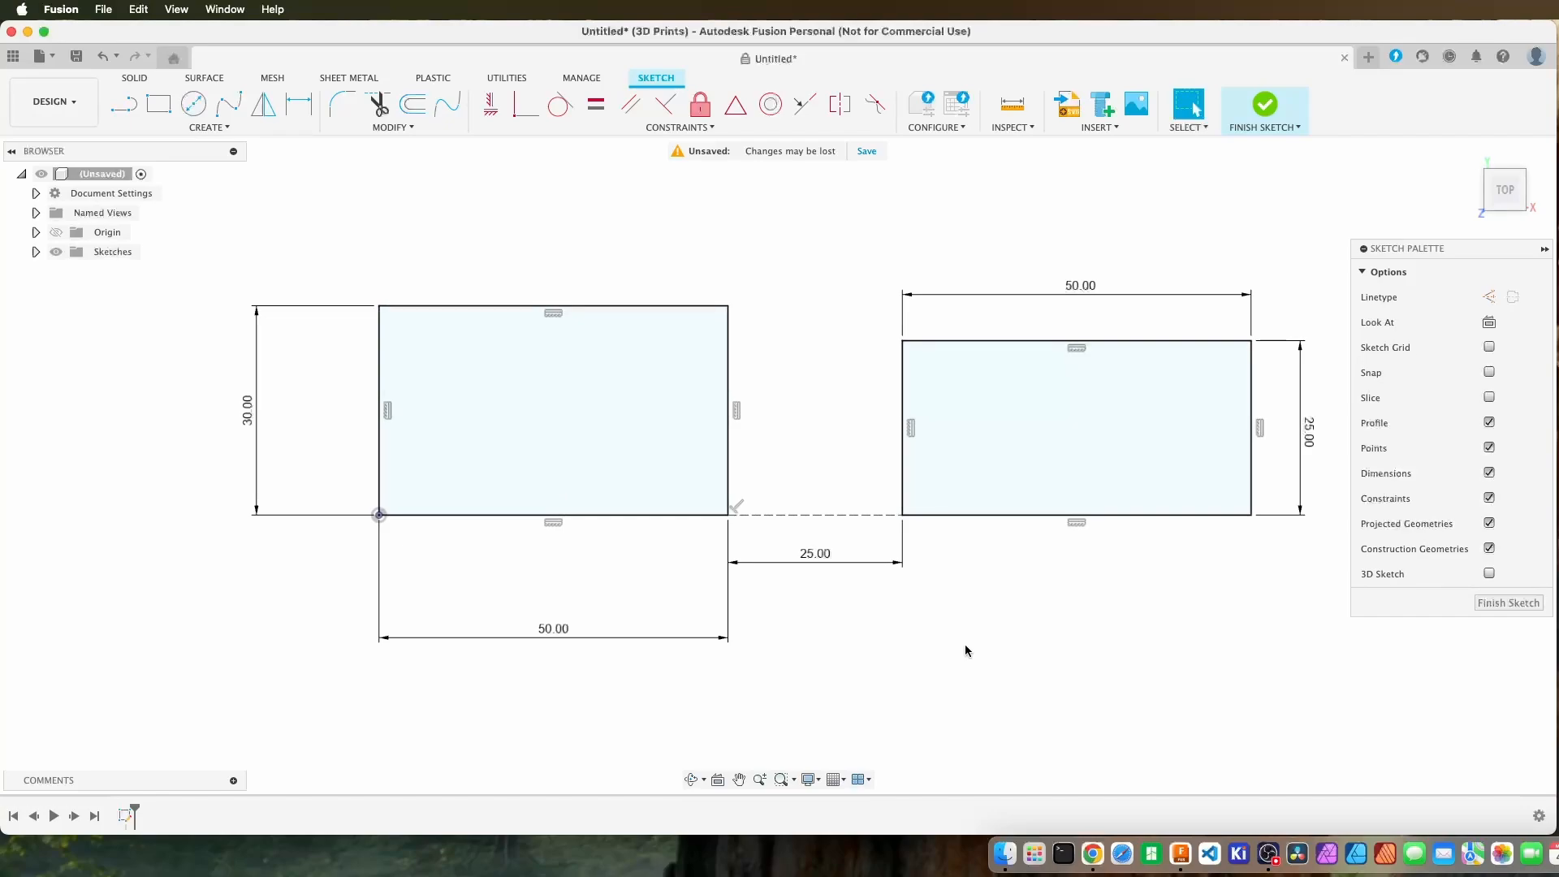
# Set the first rectangle's height dimension to 25 mm.
pyautogui.moveTo(963, 643); pyautogui.dragTo(930, 652, button='middle')
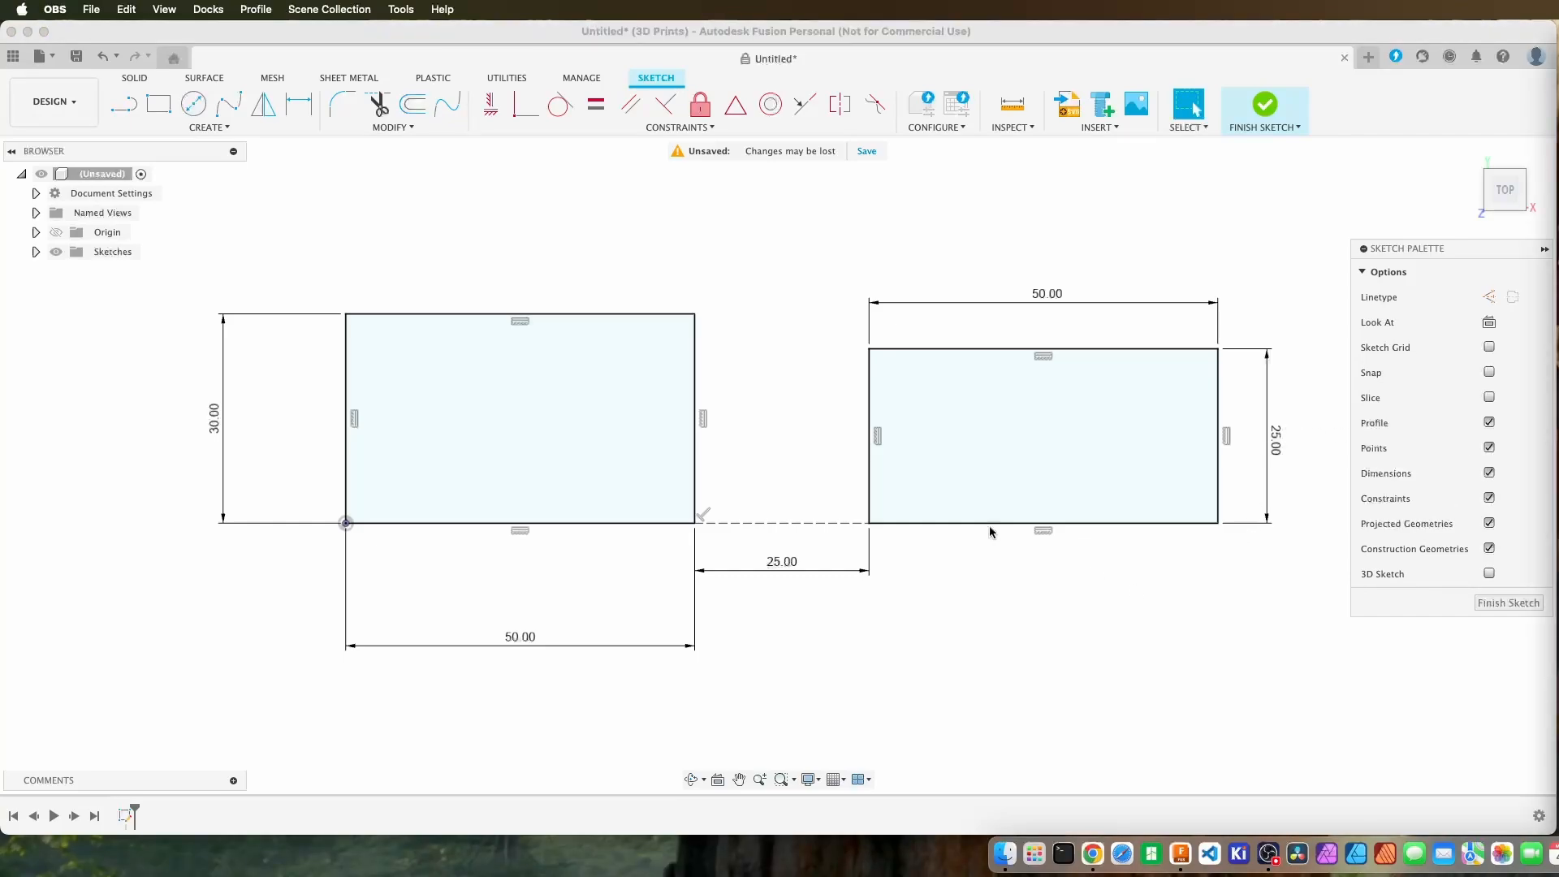
pyautogui.click(214, 423)
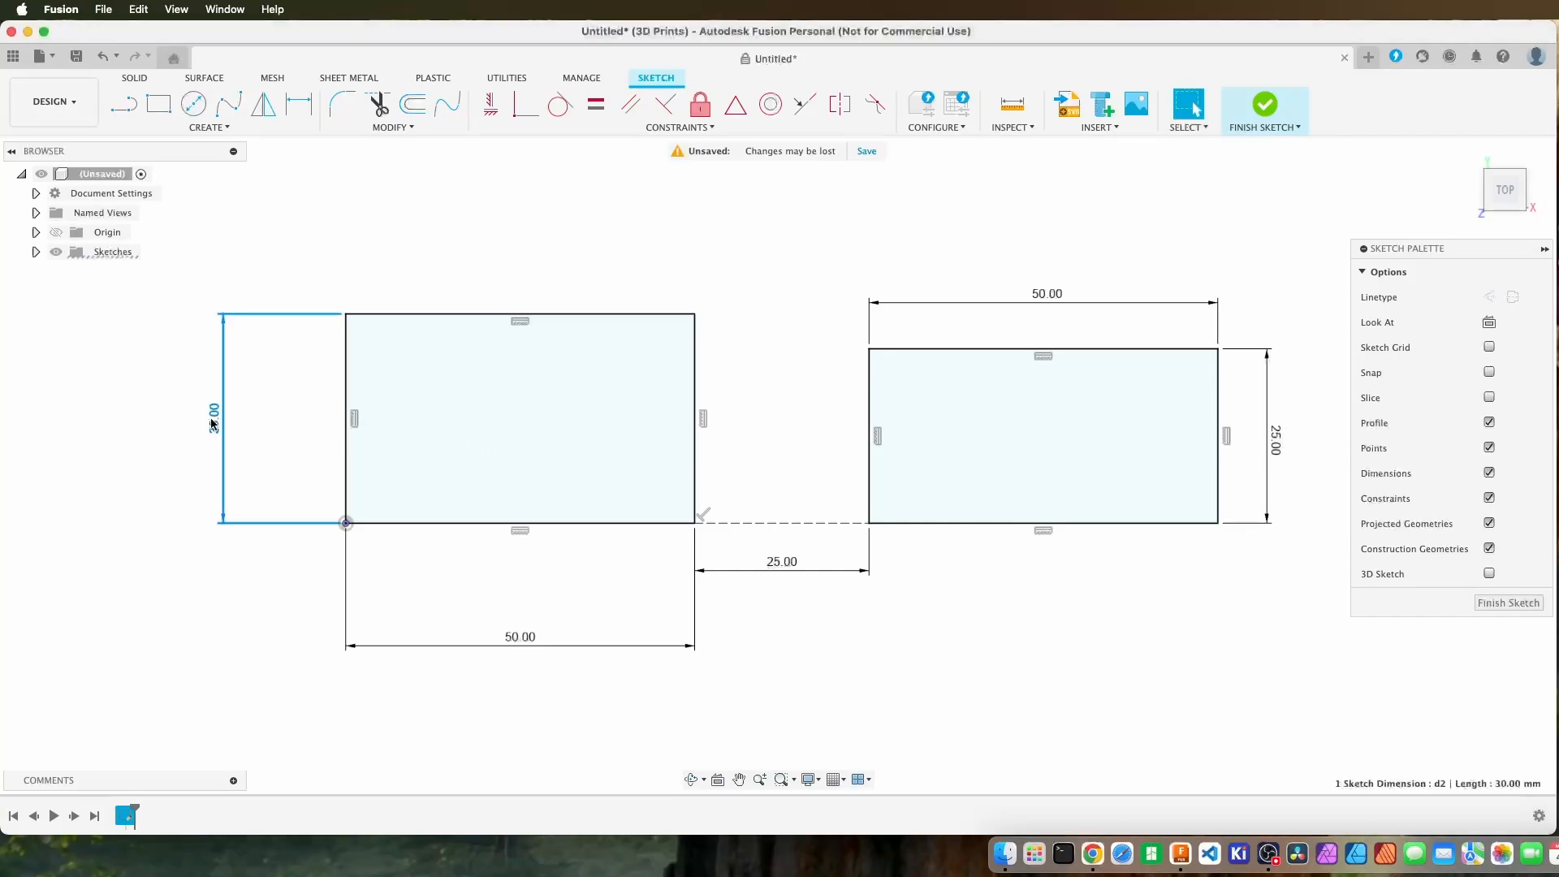
pyautogui.doubleClick(214, 423)
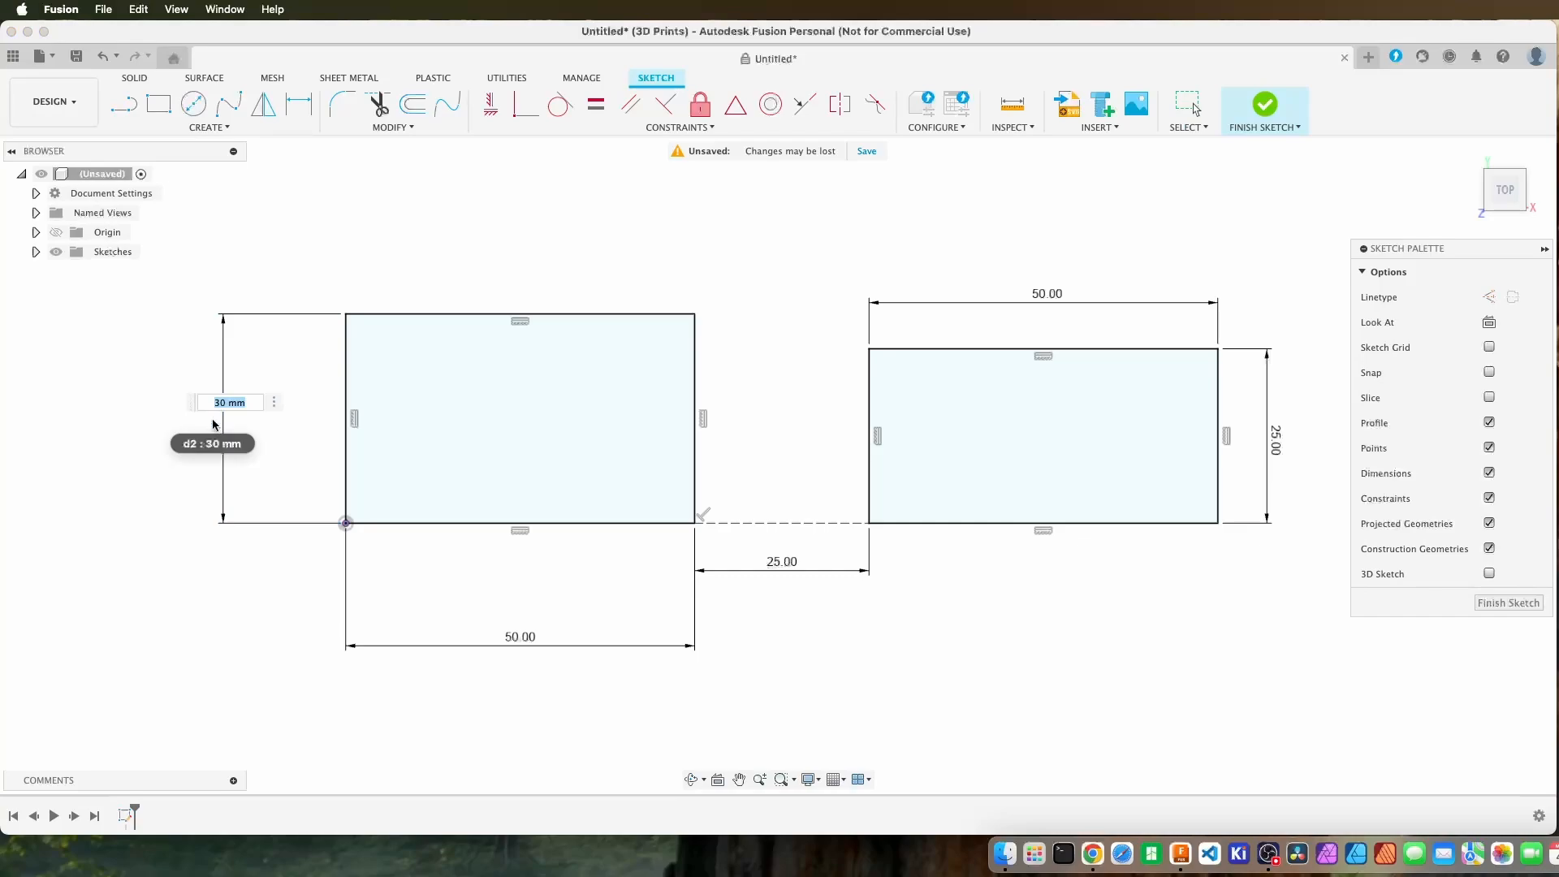
pyautogui.write('25')
pyautogui.press('Return')
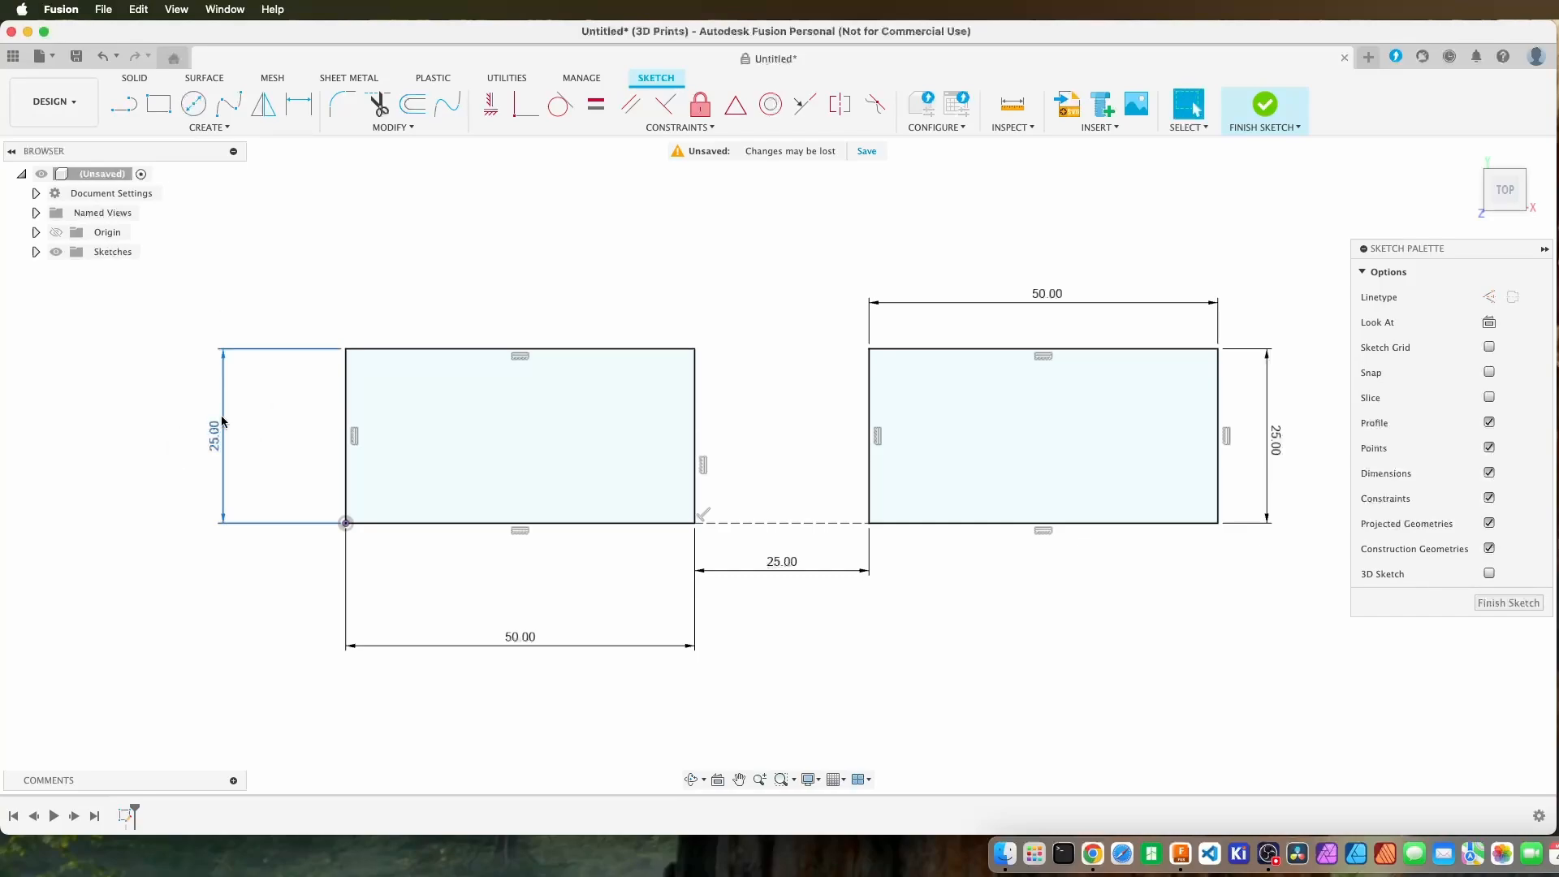
# Draw a 150 mm horizontal construction line from the origin along the rectangles' shared baseline, extending past the second rectangle.
pyautogui.scroll(-3, 968, 641)
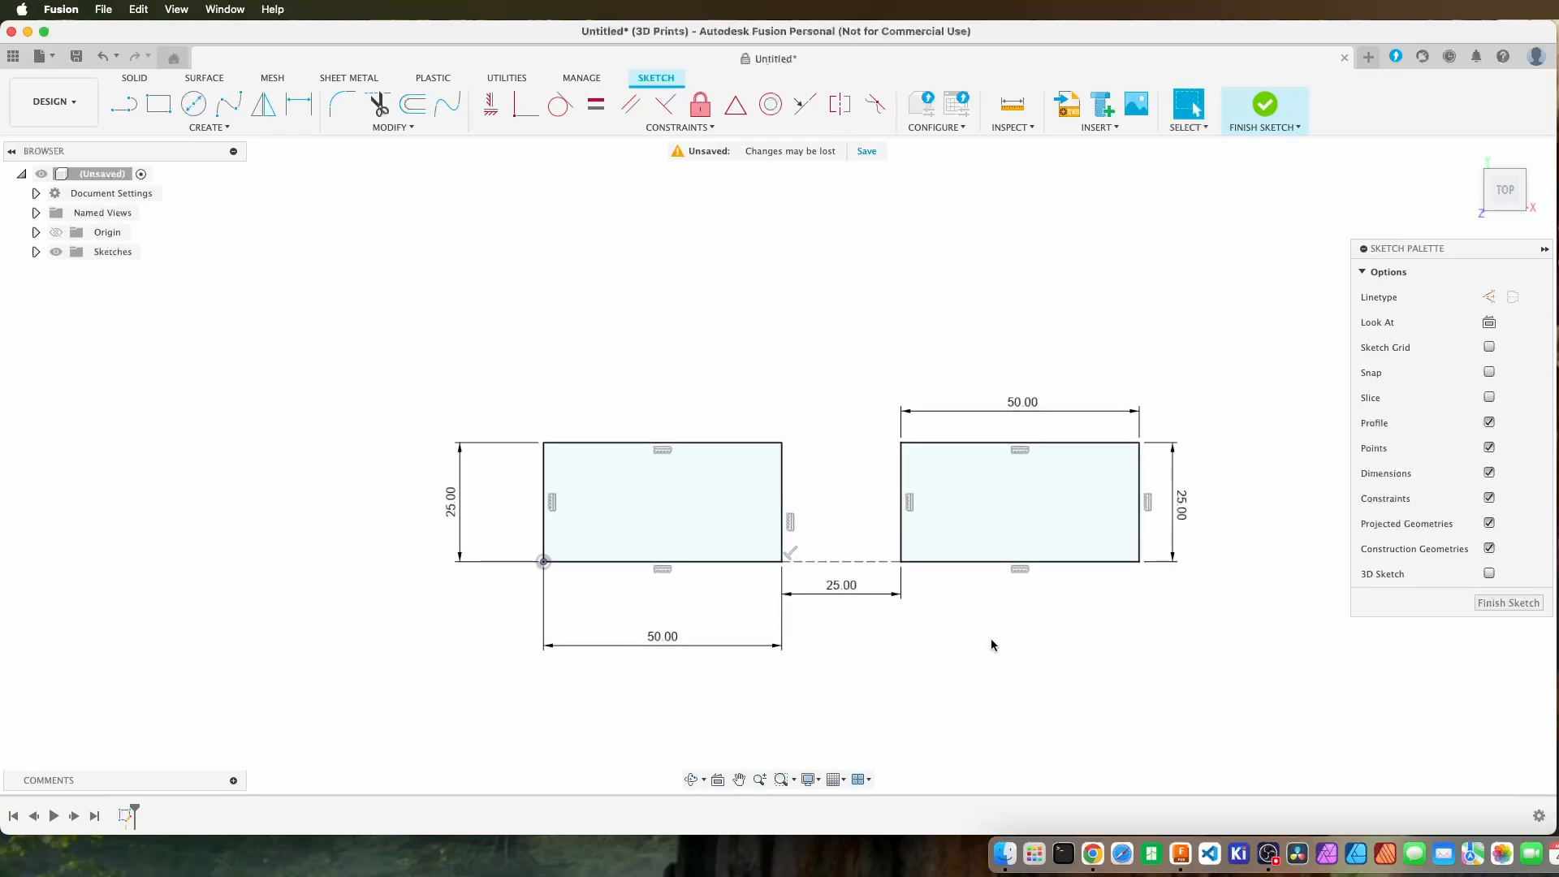
pyautogui.moveTo(991, 640)
pyautogui.mouseDown(button='middle')
pyautogui.moveTo(967, 550)
pyautogui.moveTo(692, 564)
pyautogui.mouseUp(button='middle')
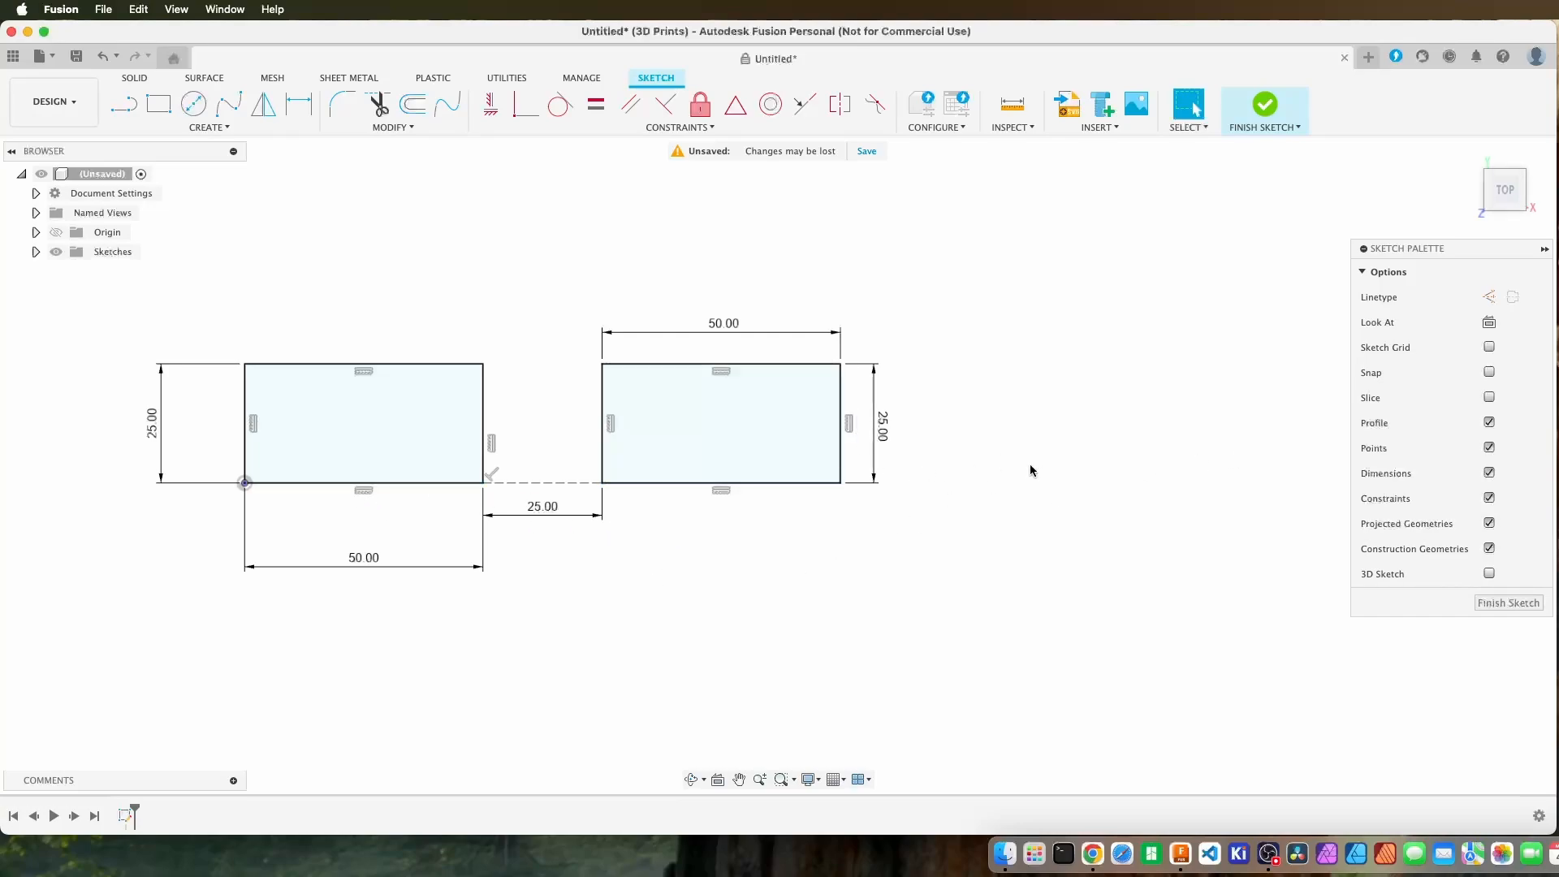
pyautogui.moveTo(1030, 470); pyautogui.dragTo(984, 501, button='middle')
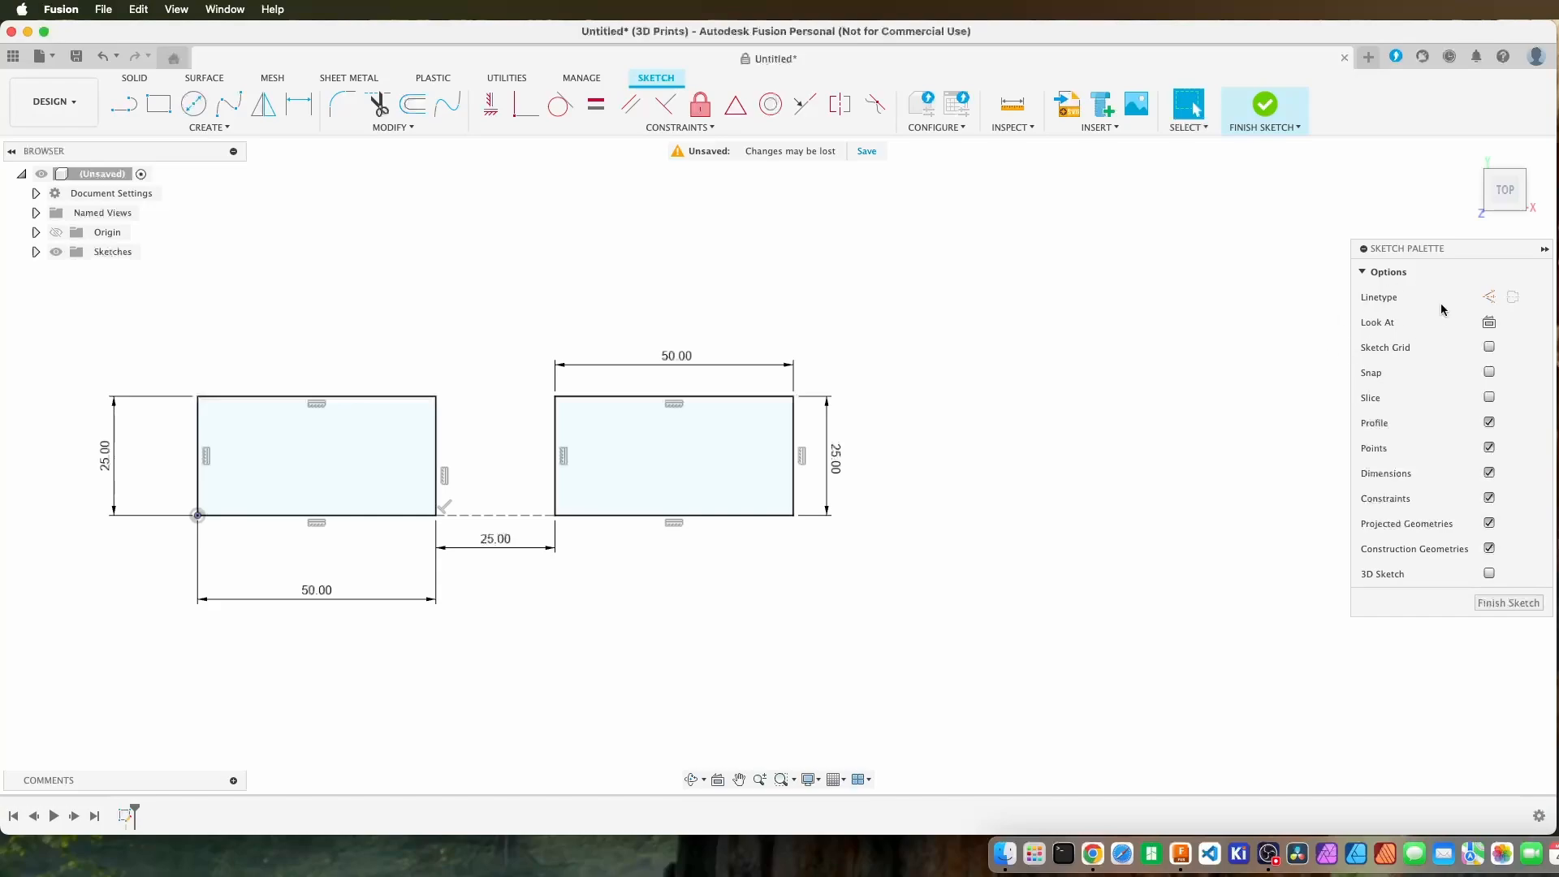
pyautogui.click(1491, 298)
pyautogui.press('l')
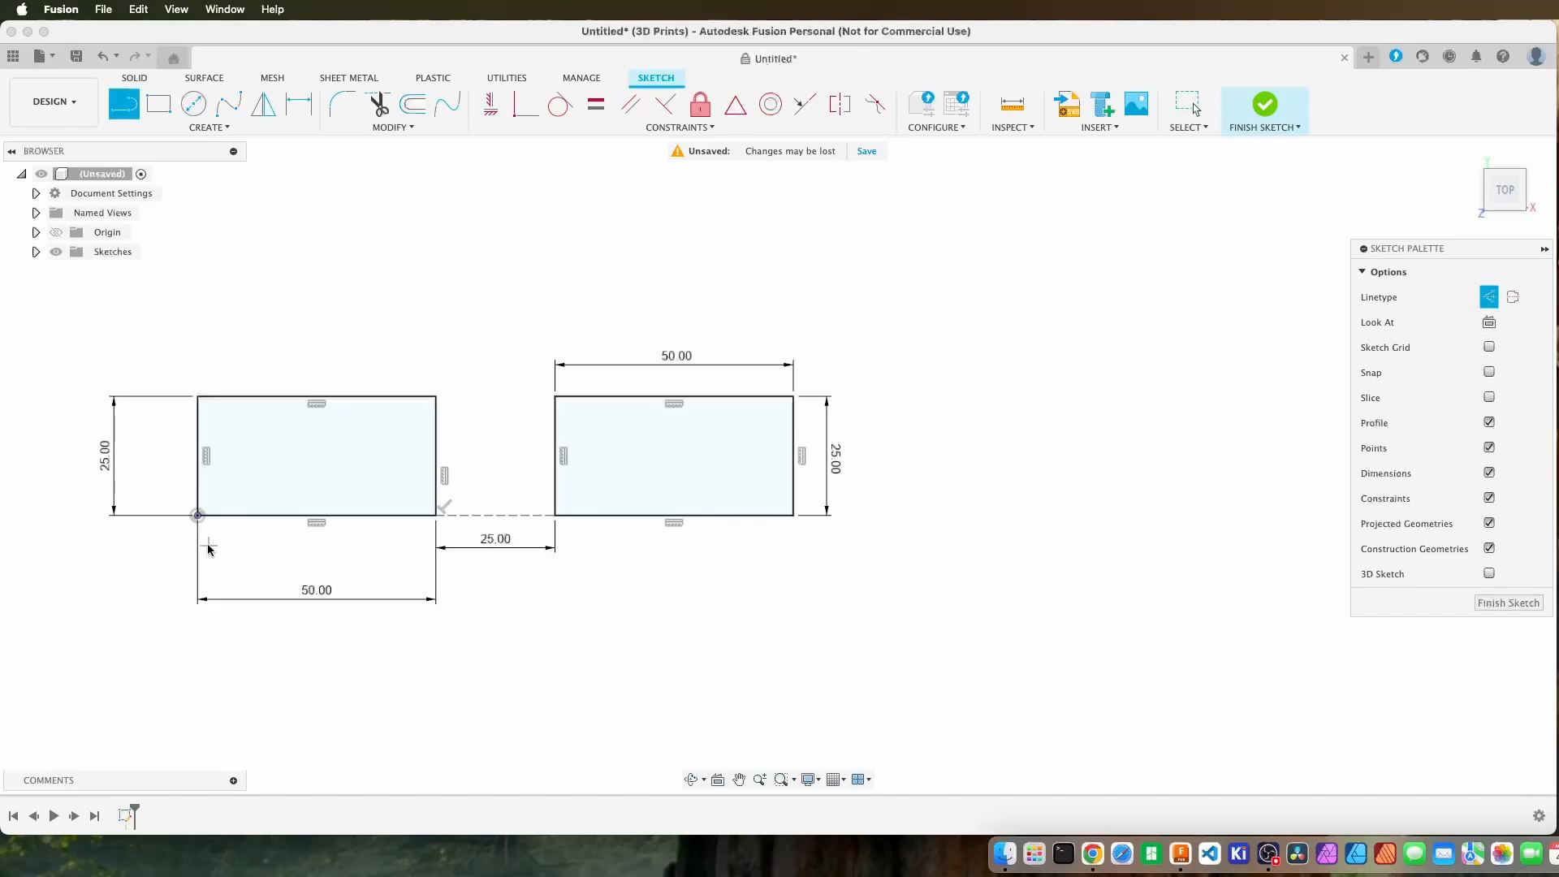
pyautogui.click(197, 515)
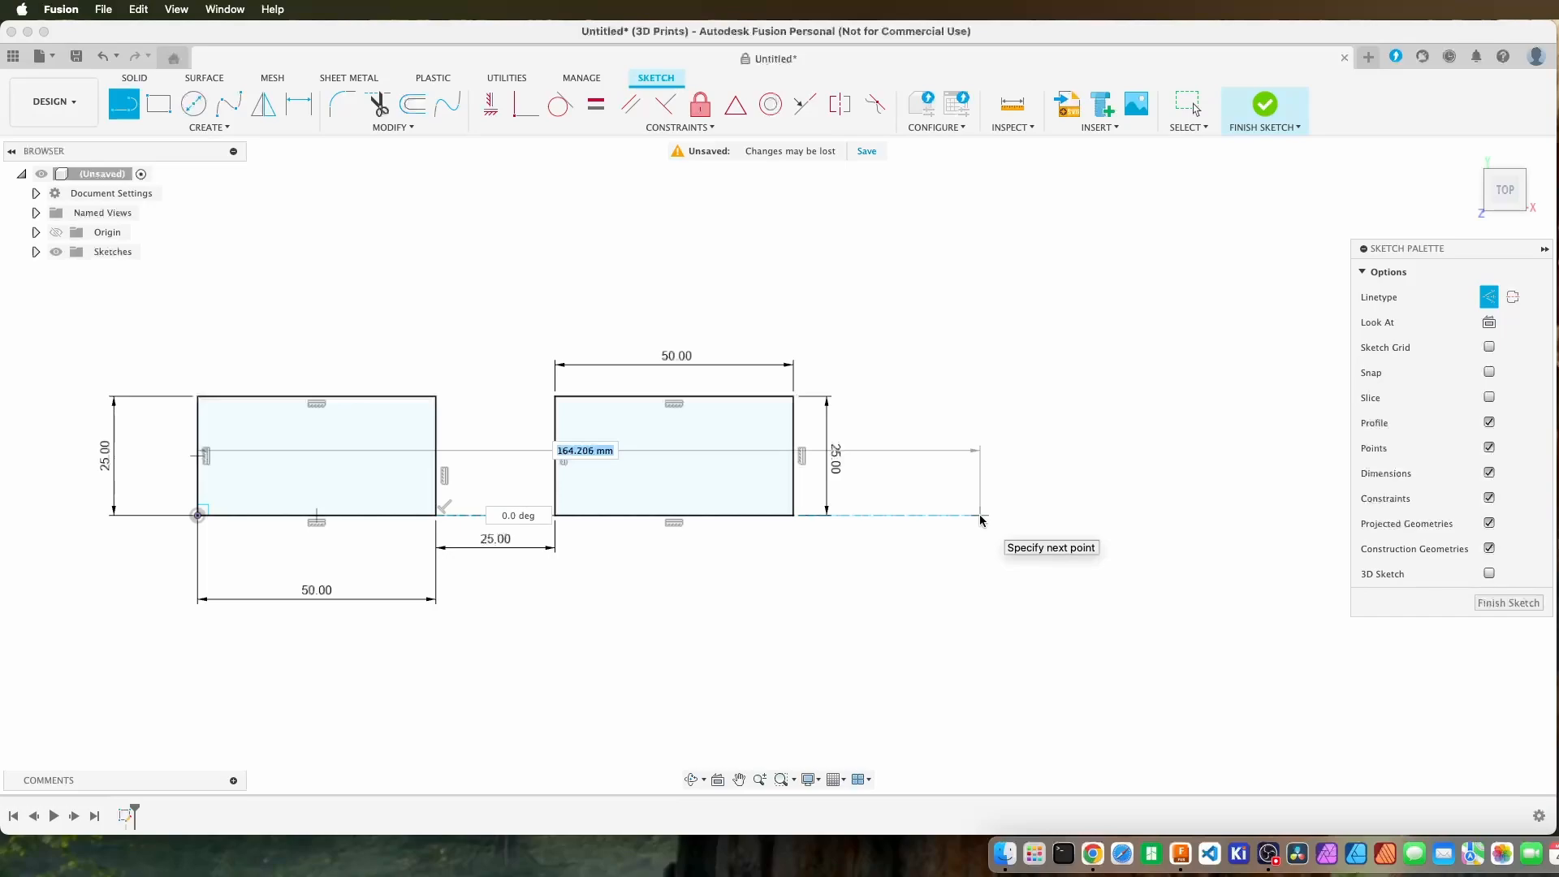
pyautogui.write('150')
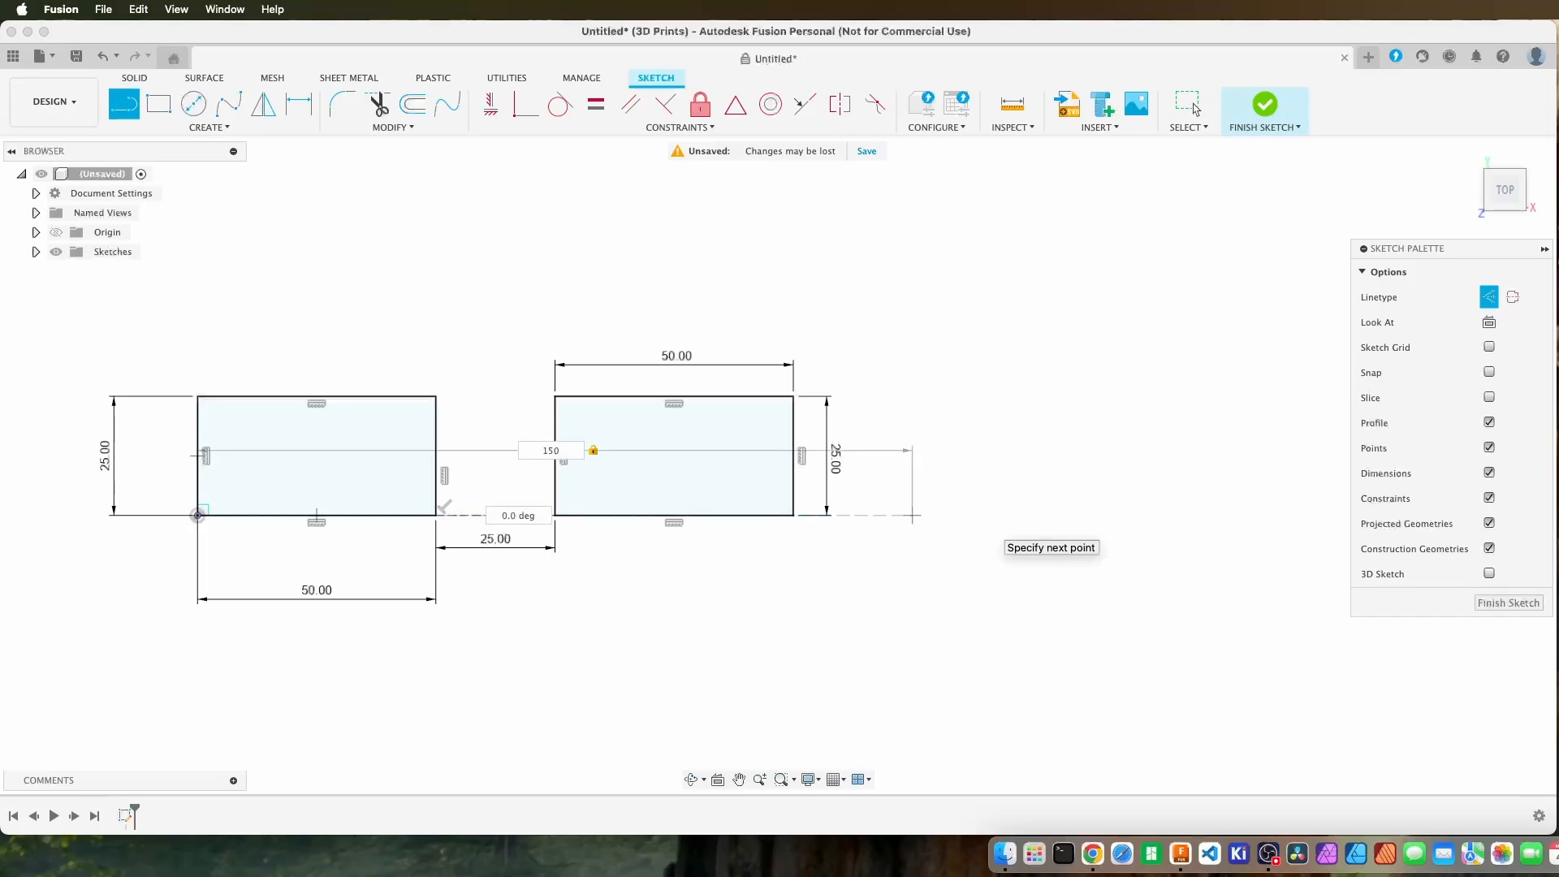
pyautogui.press('Return')
pyautogui.click(1190, 103)
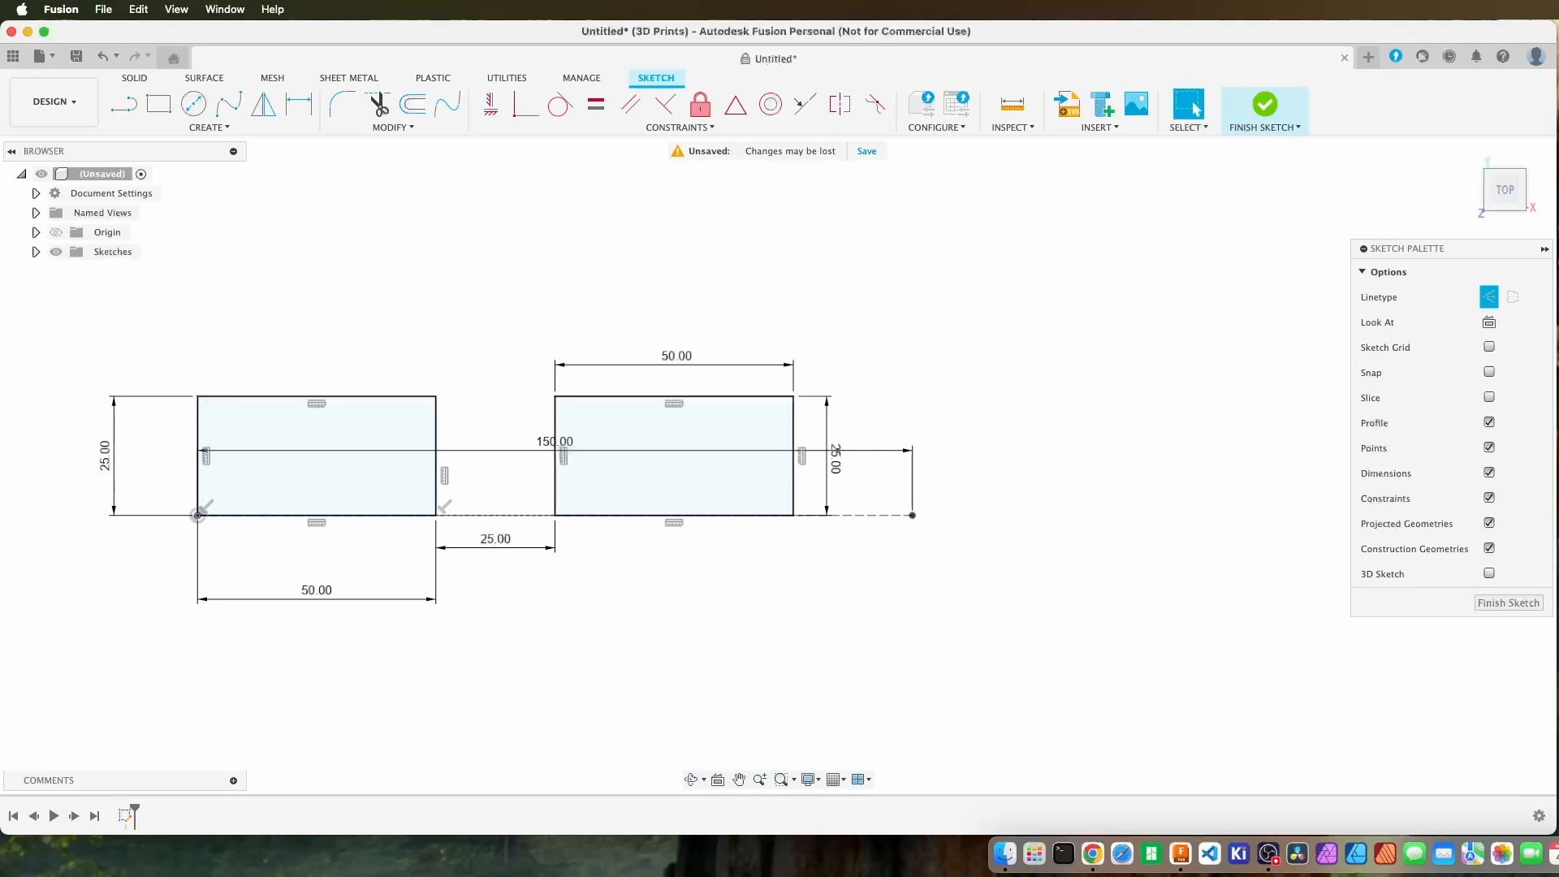
# Reposition the 150 mm dimension below the sketch, and tuck the first rectangle's dimensions and the 25 mm gap dimension closer to the geometry.
pyautogui.moveTo(543, 447); pyautogui.dragTo(546, 634)
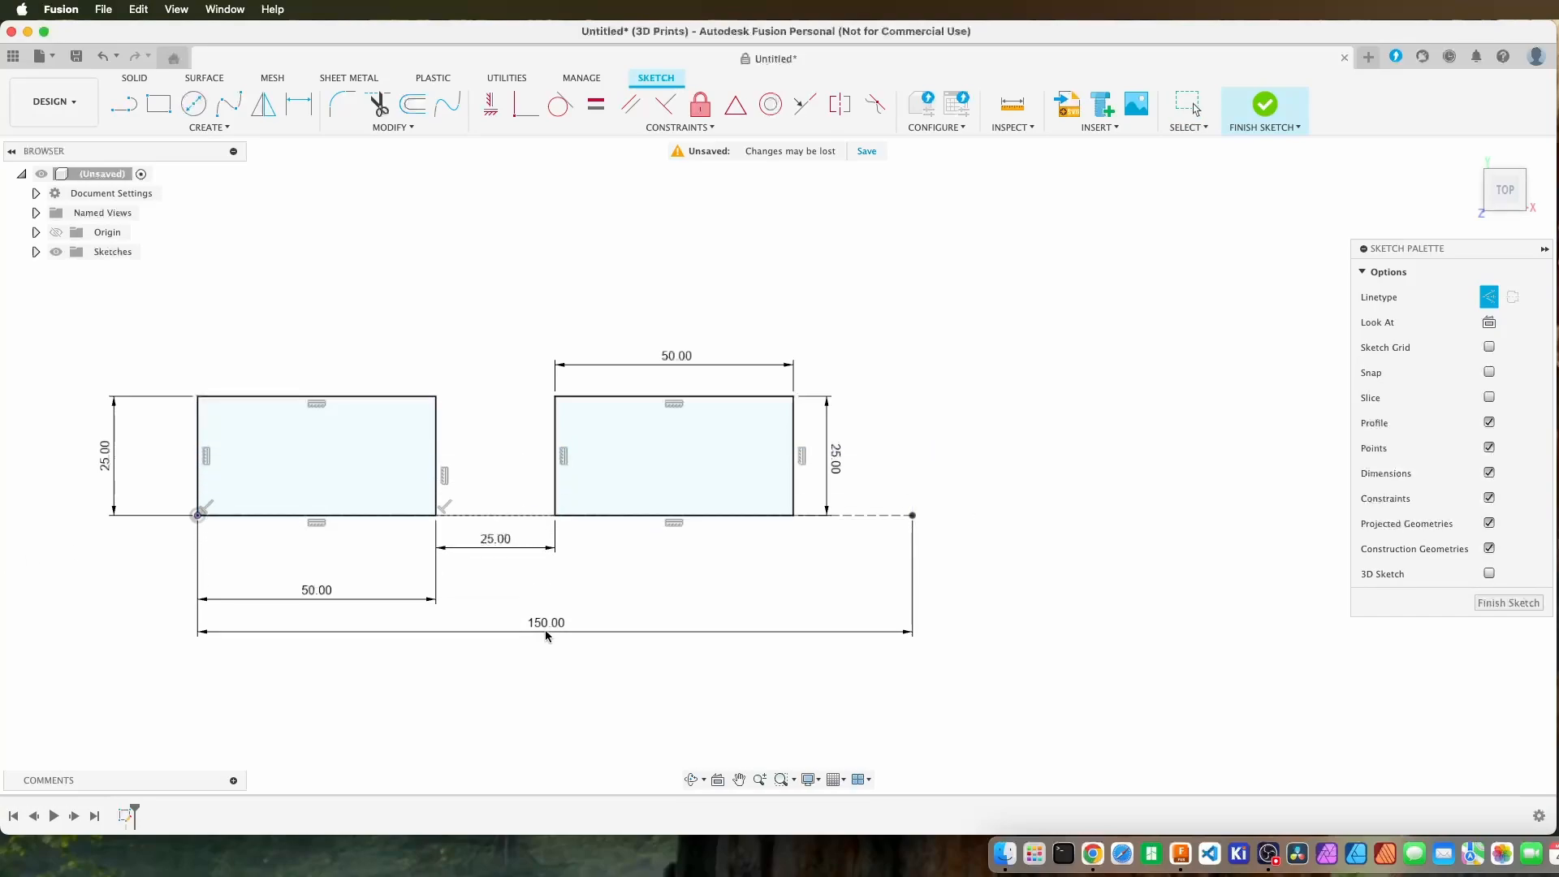
pyautogui.moveTo(316, 591); pyautogui.dragTo(324, 561)
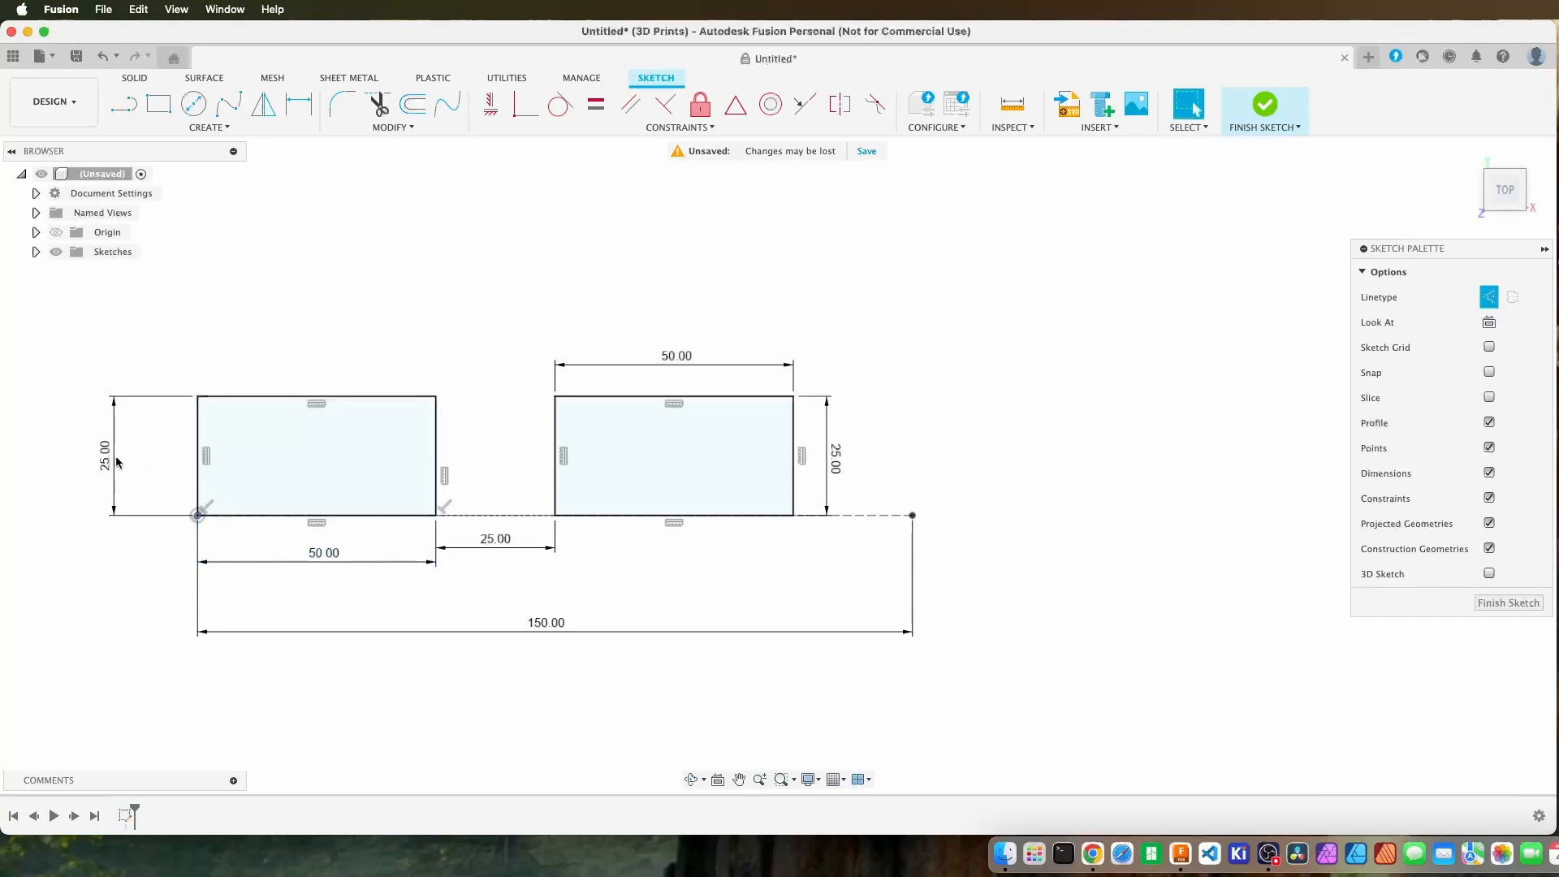
pyautogui.moveTo(108, 456); pyautogui.dragTo(159, 461)
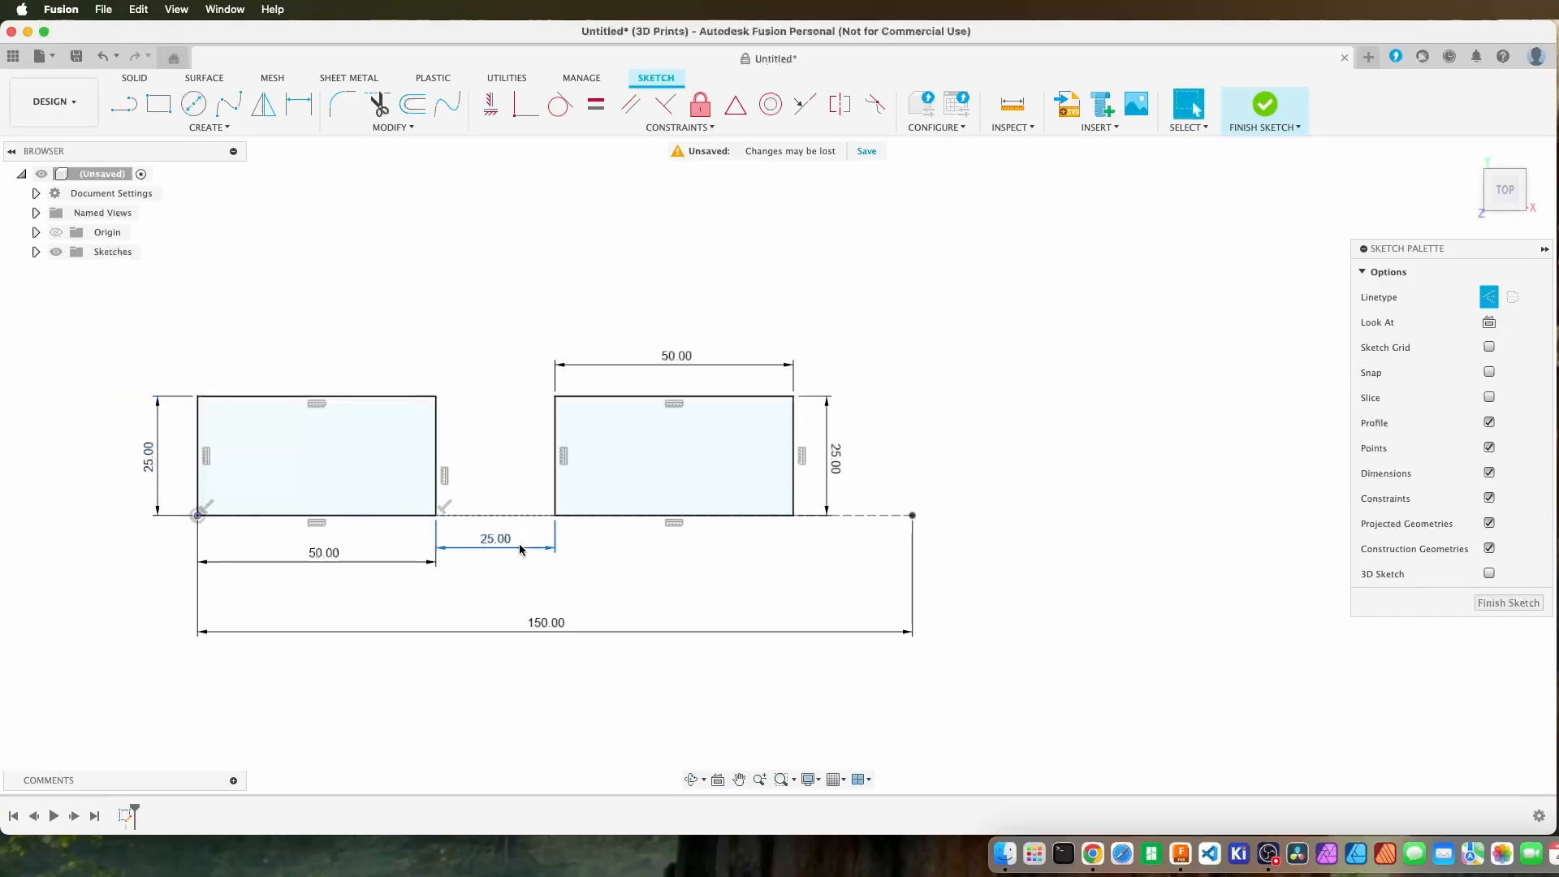
pyautogui.moveTo(496, 541); pyautogui.dragTo(502, 496)
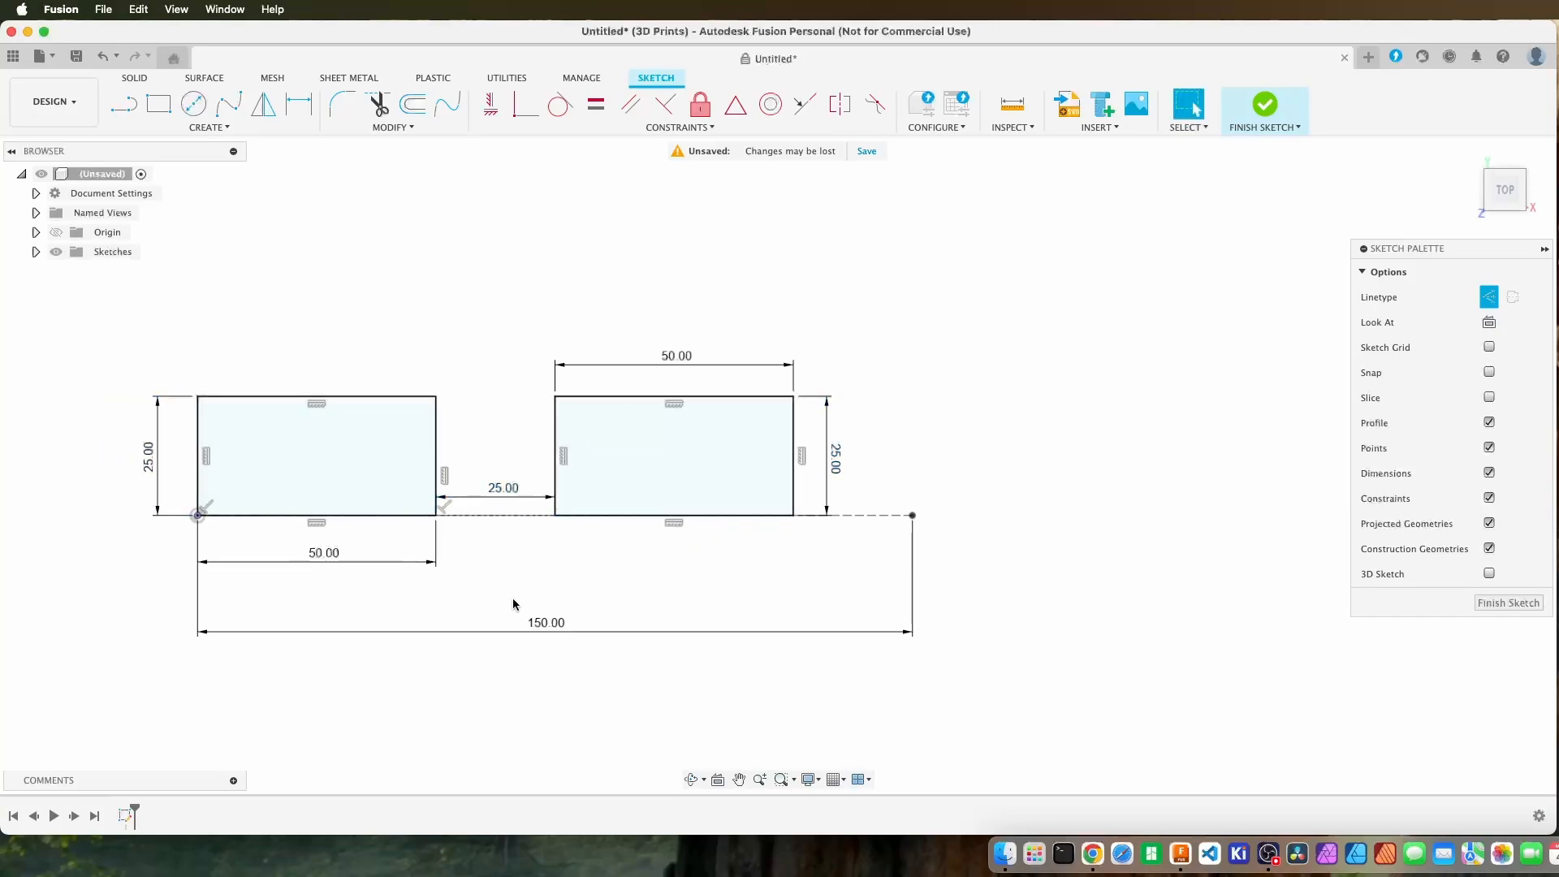
pyautogui.moveTo(547, 631); pyautogui.dragTo(548, 615)
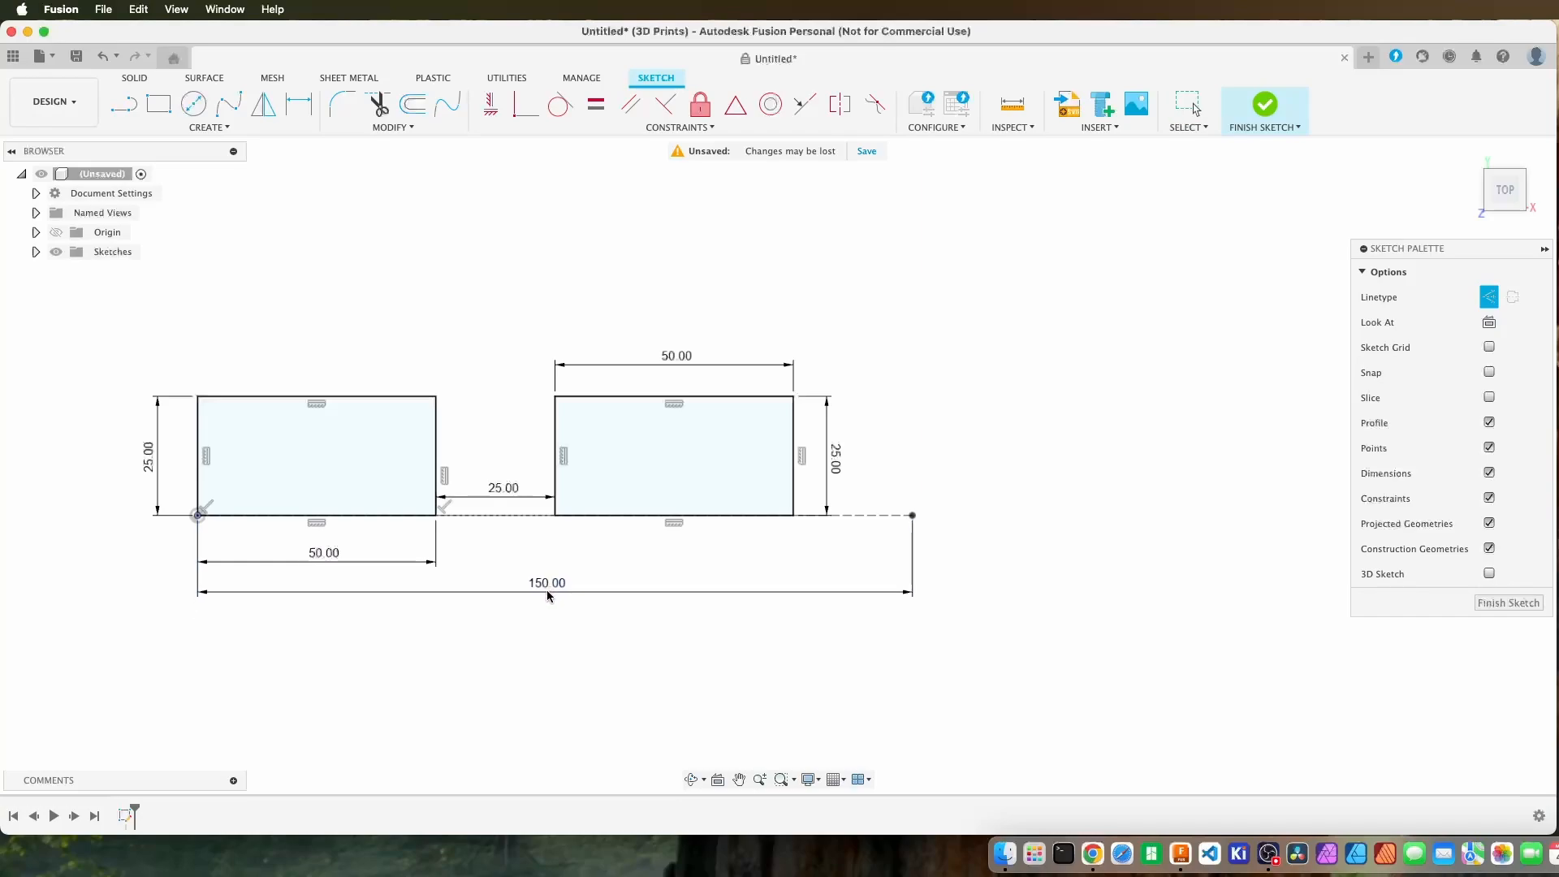
pyautogui.press('Escape')
# Turn off the construction linetype and draw a third rectangle, about 46 by 21 mm, upward from the far end of the 150 mm line.
pyautogui.click(1496, 304)
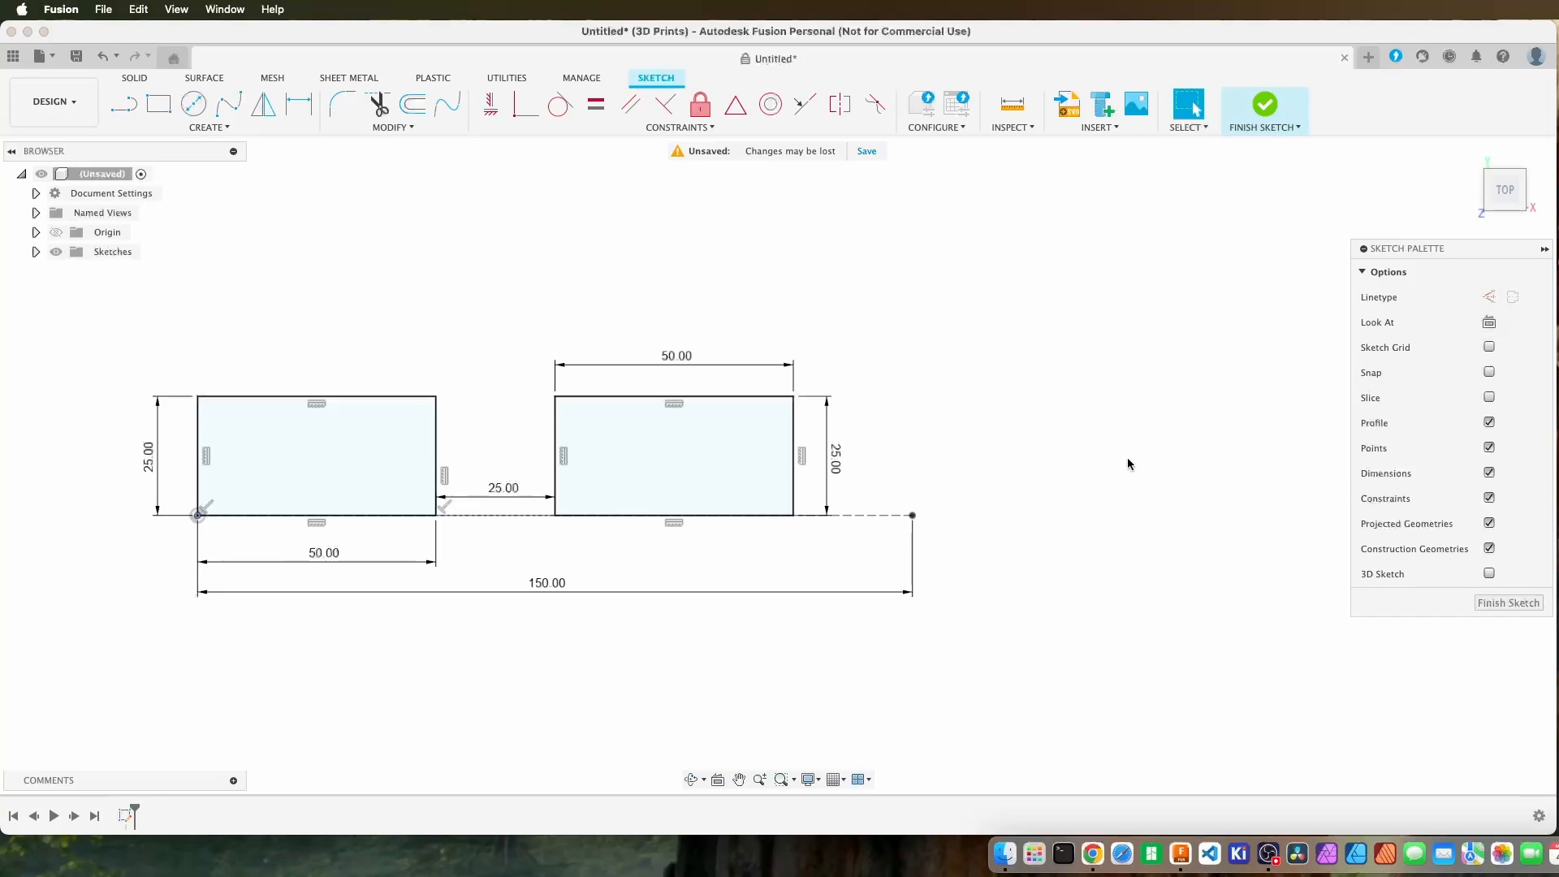
pyautogui.click(163, 105)
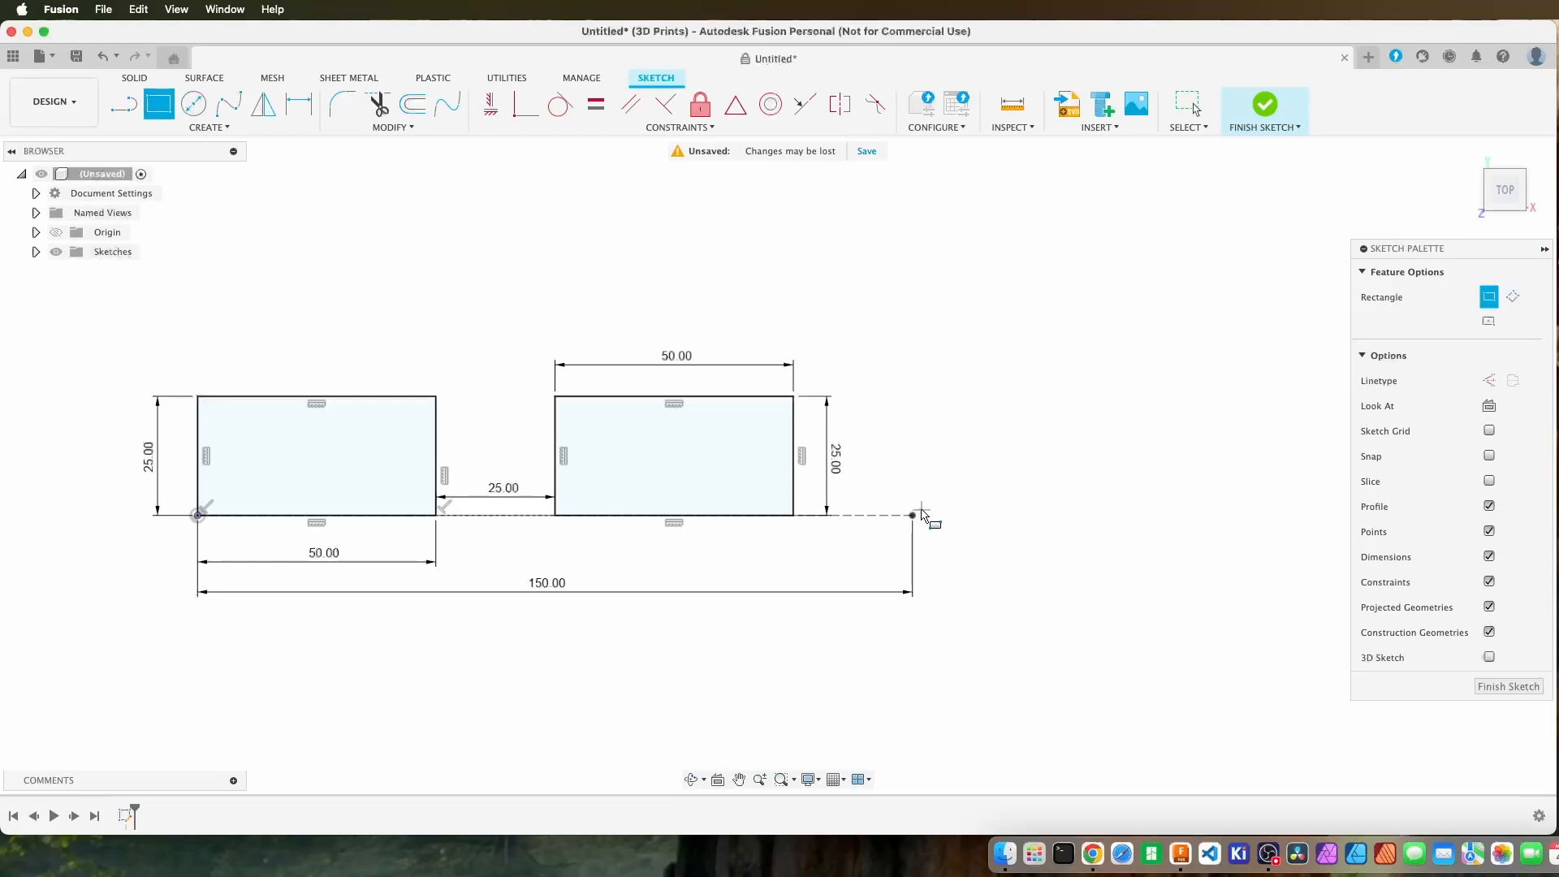
pyautogui.click(913, 515)
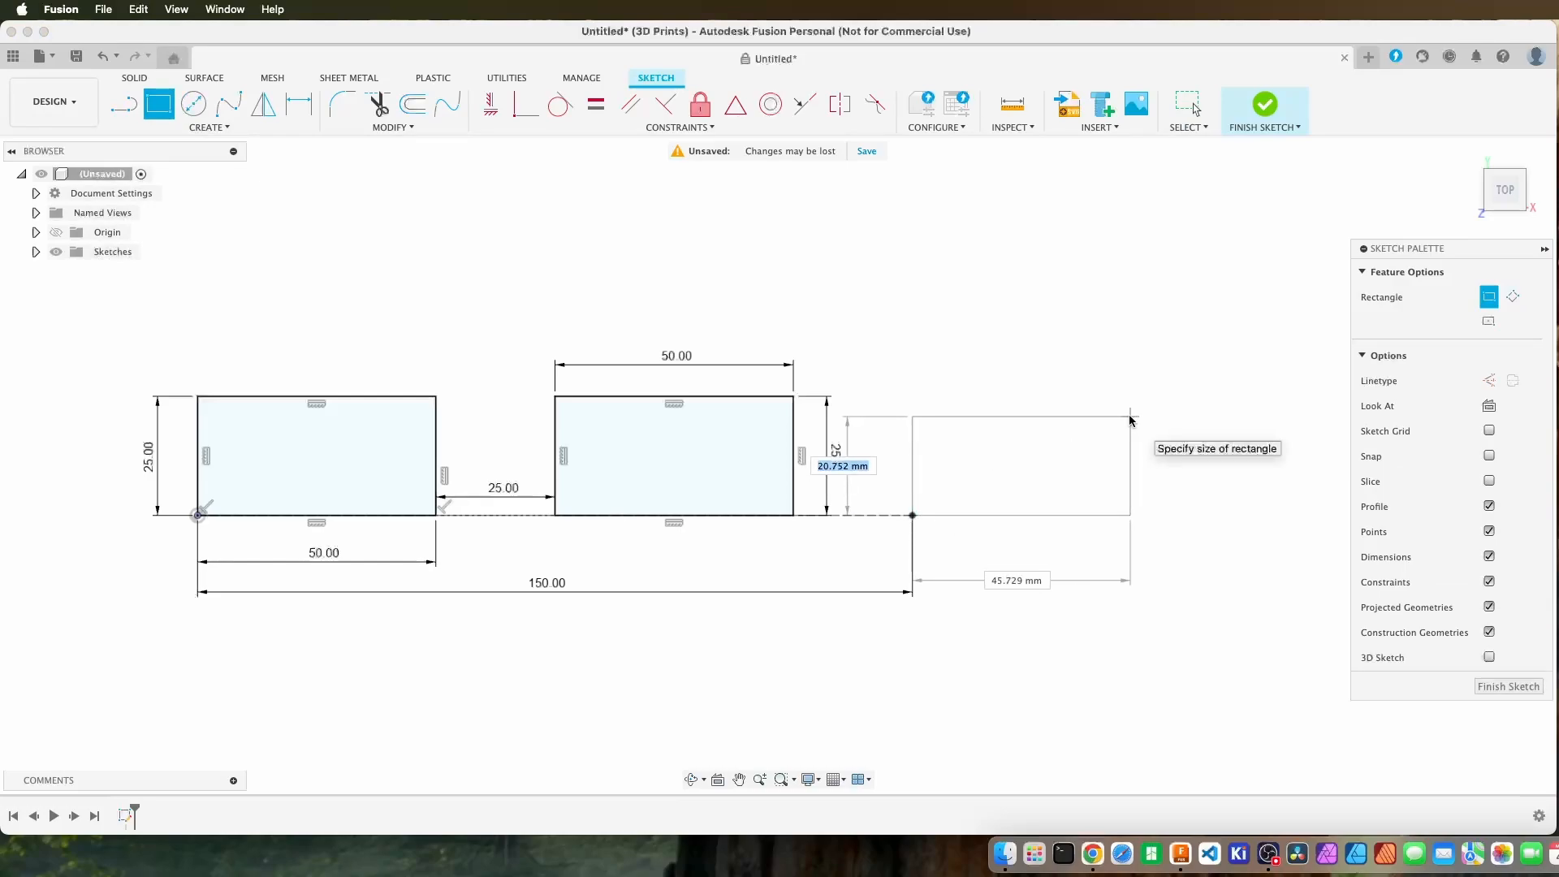
pyautogui.click(1130, 418)
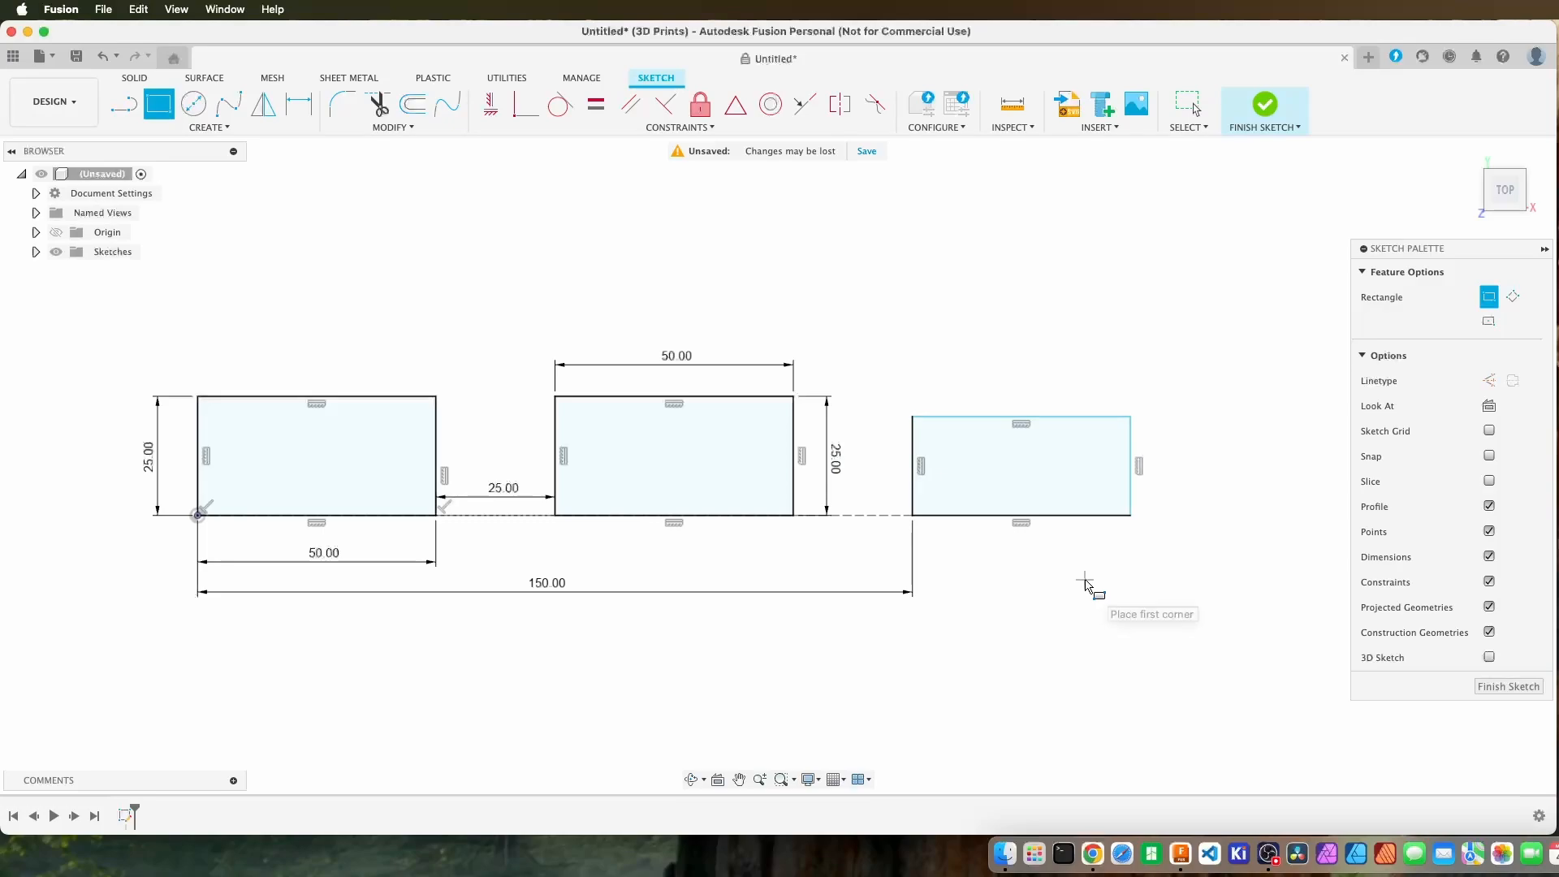
# Dimension the third rectangle's height on its outer vertical edge and set it to 25 mm.
pyautogui.press('d')
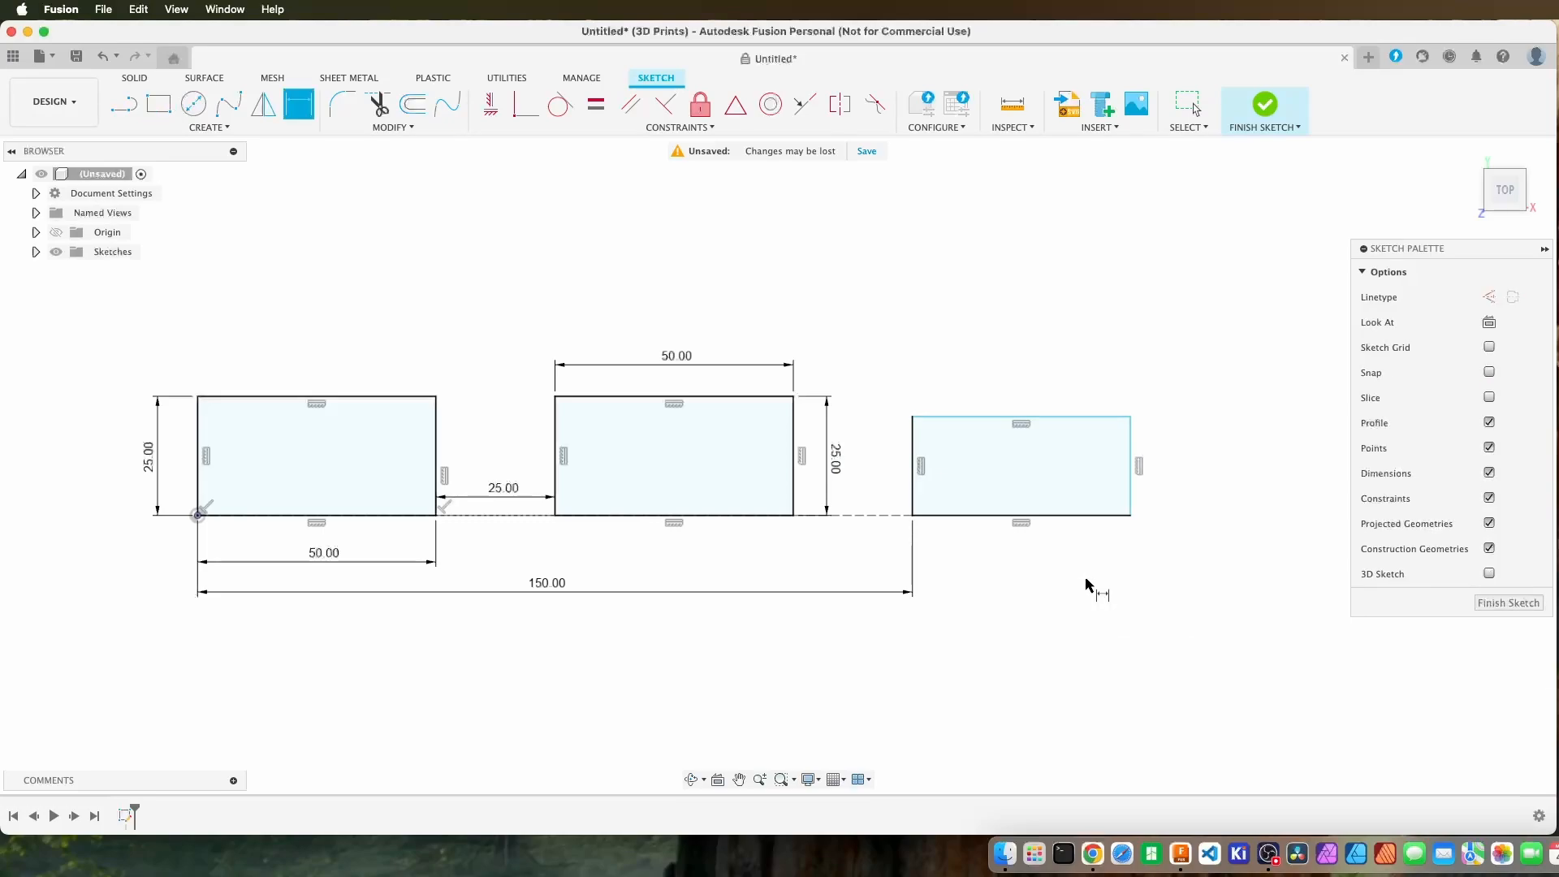
pyautogui.click(1132, 497)
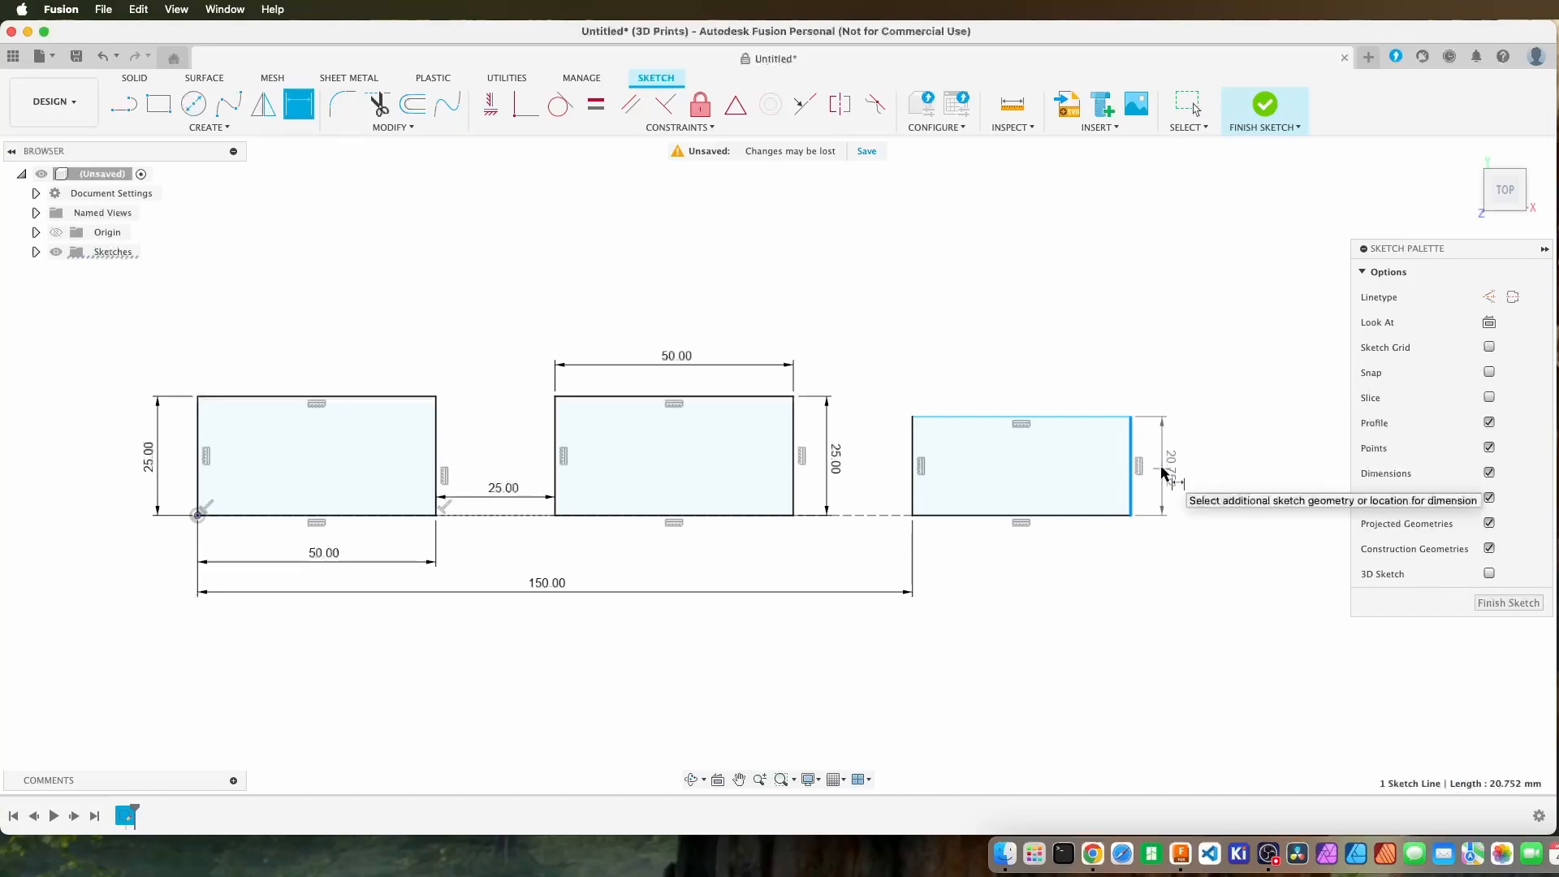
pyautogui.click(1163, 473)
pyautogui.write('25')
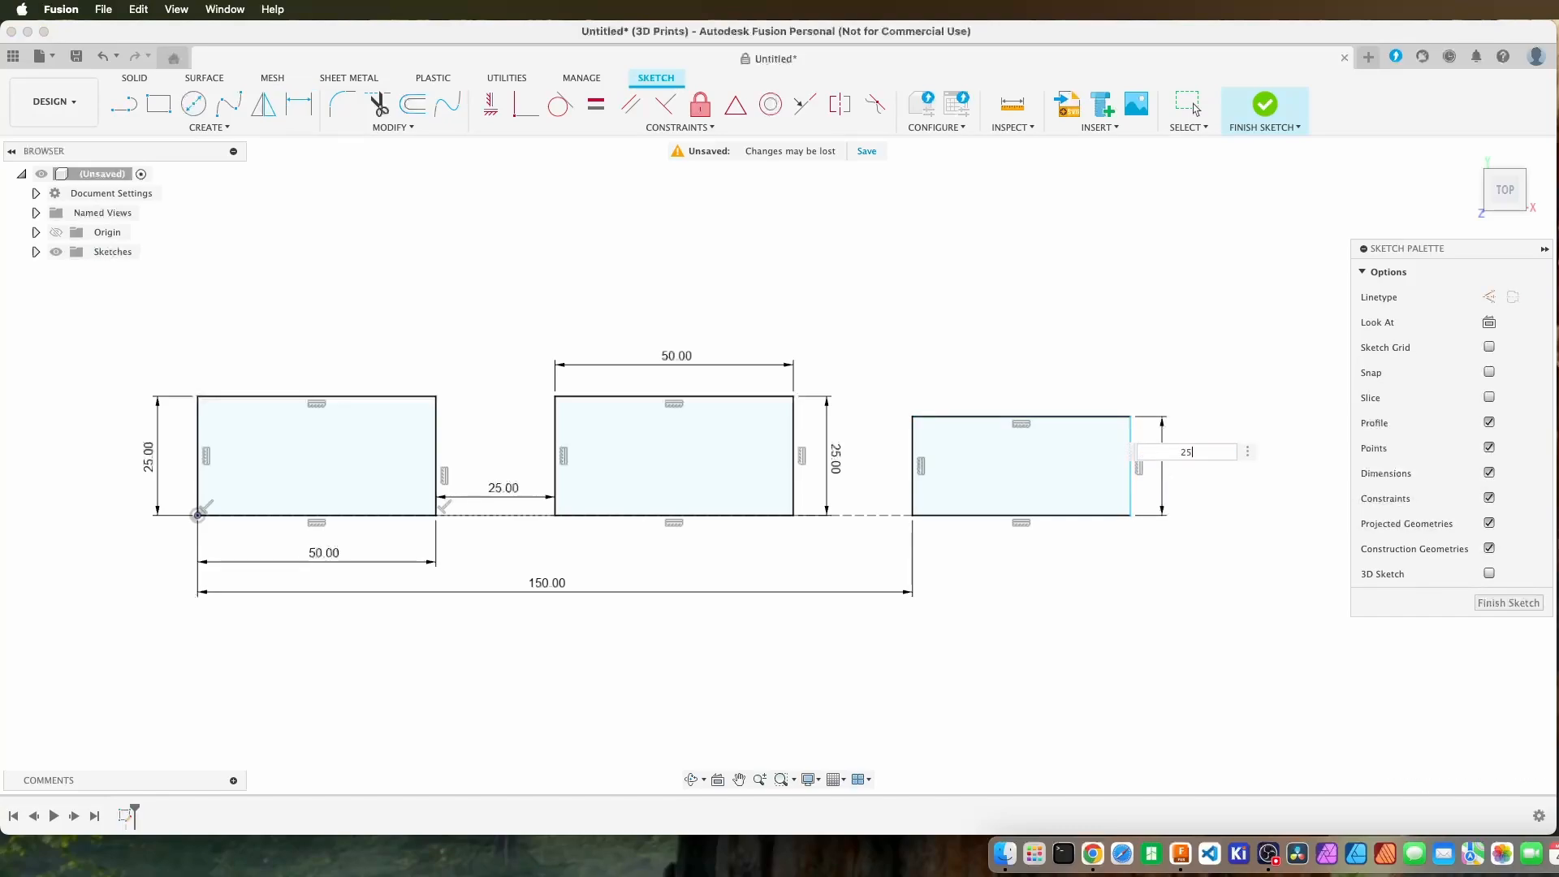
pyautogui.press('Return')
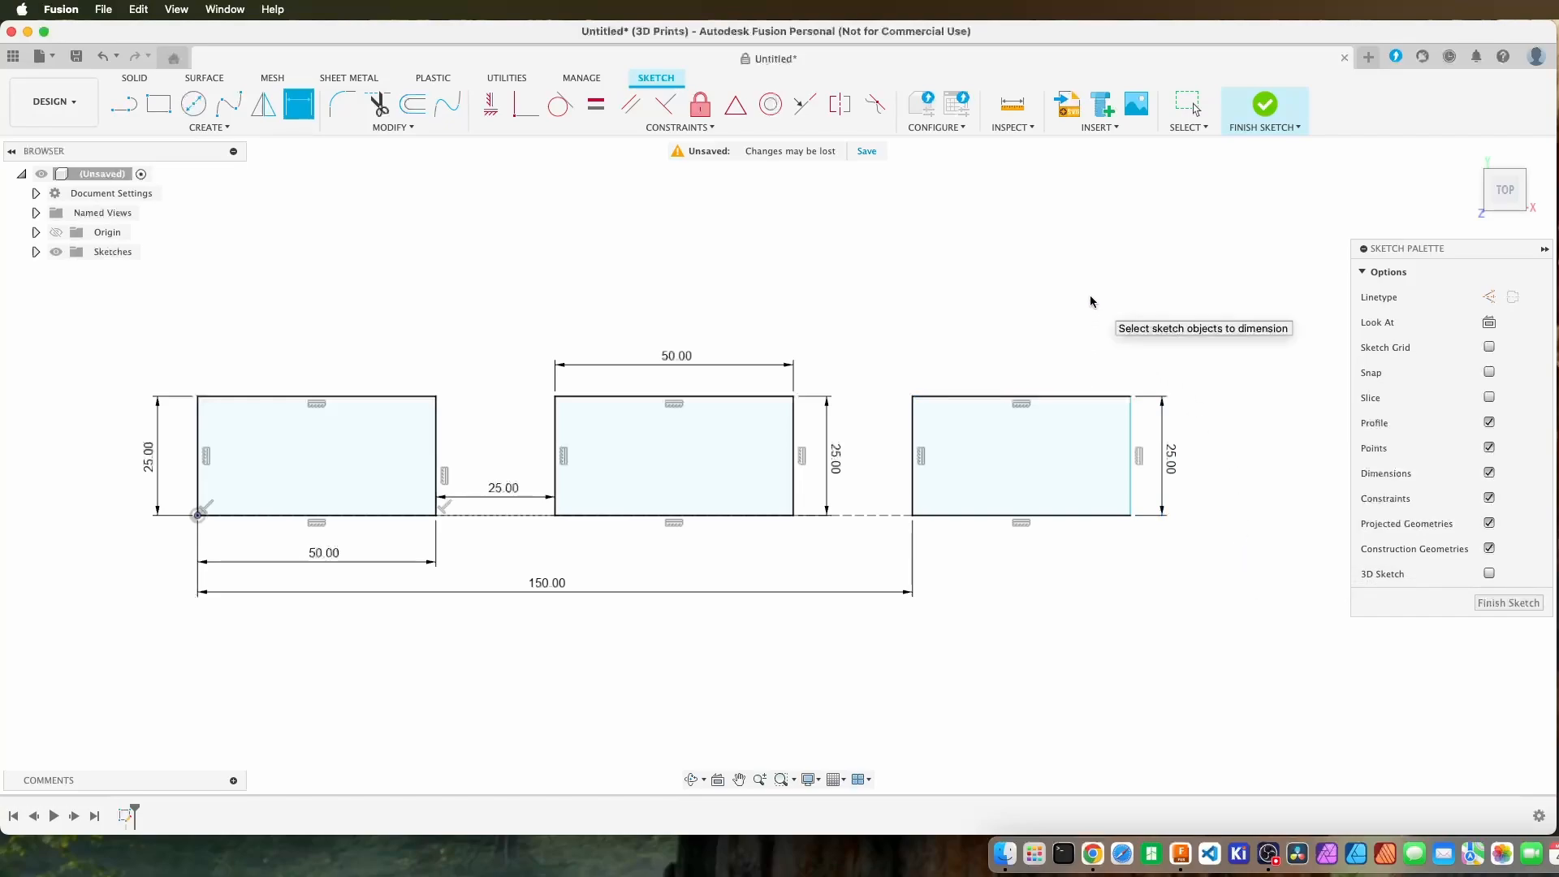
# Dimension the third rectangle's width along its upper edge and set it to 50 mm.
pyautogui.click(1073, 396)
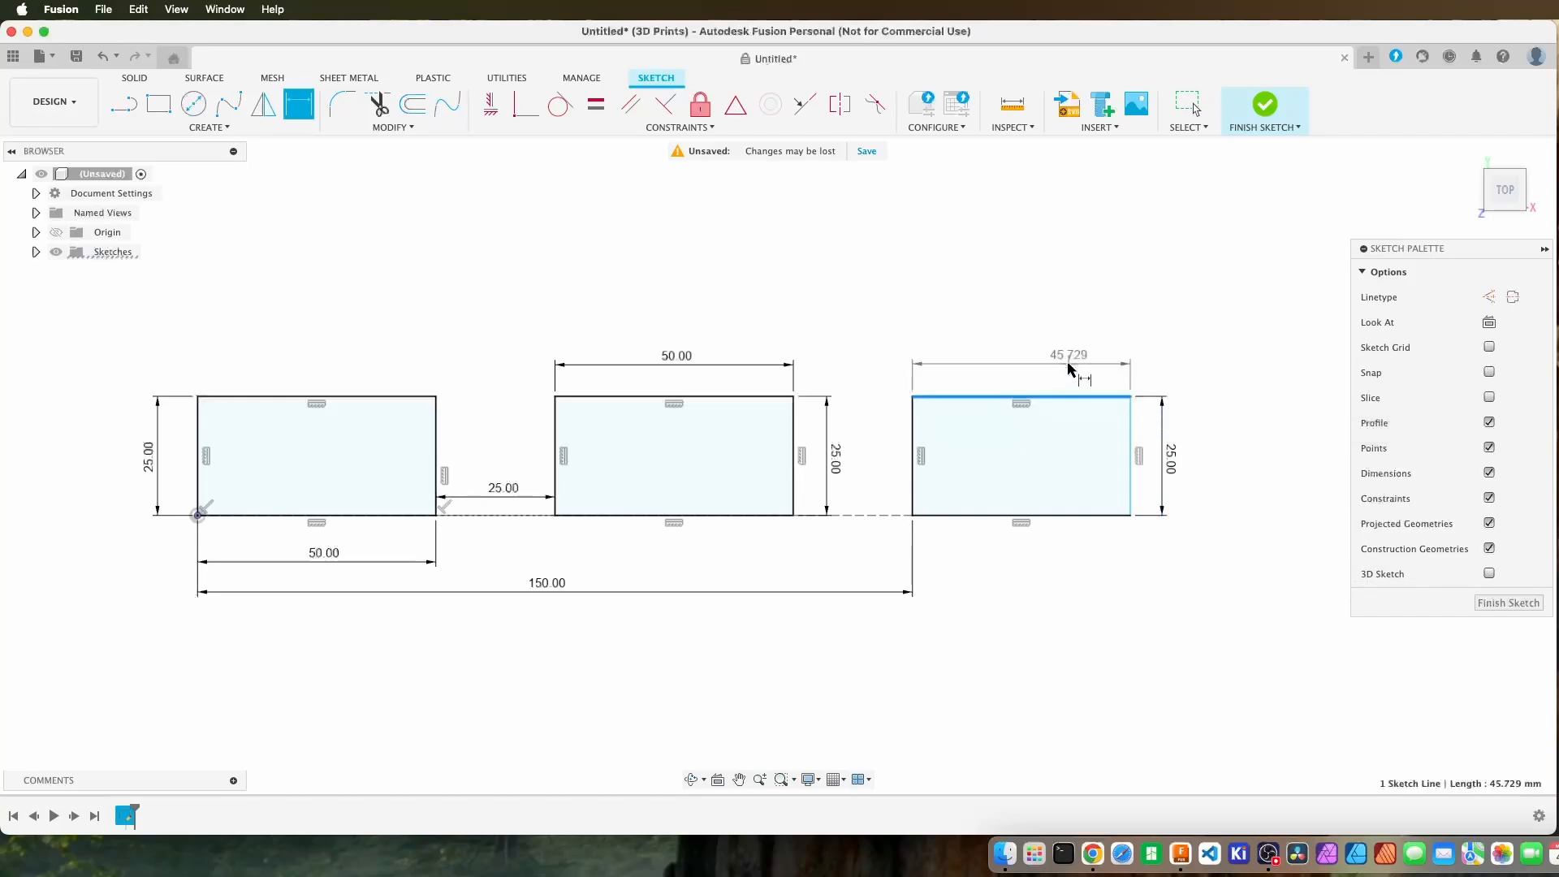
pyautogui.click(1021, 369)
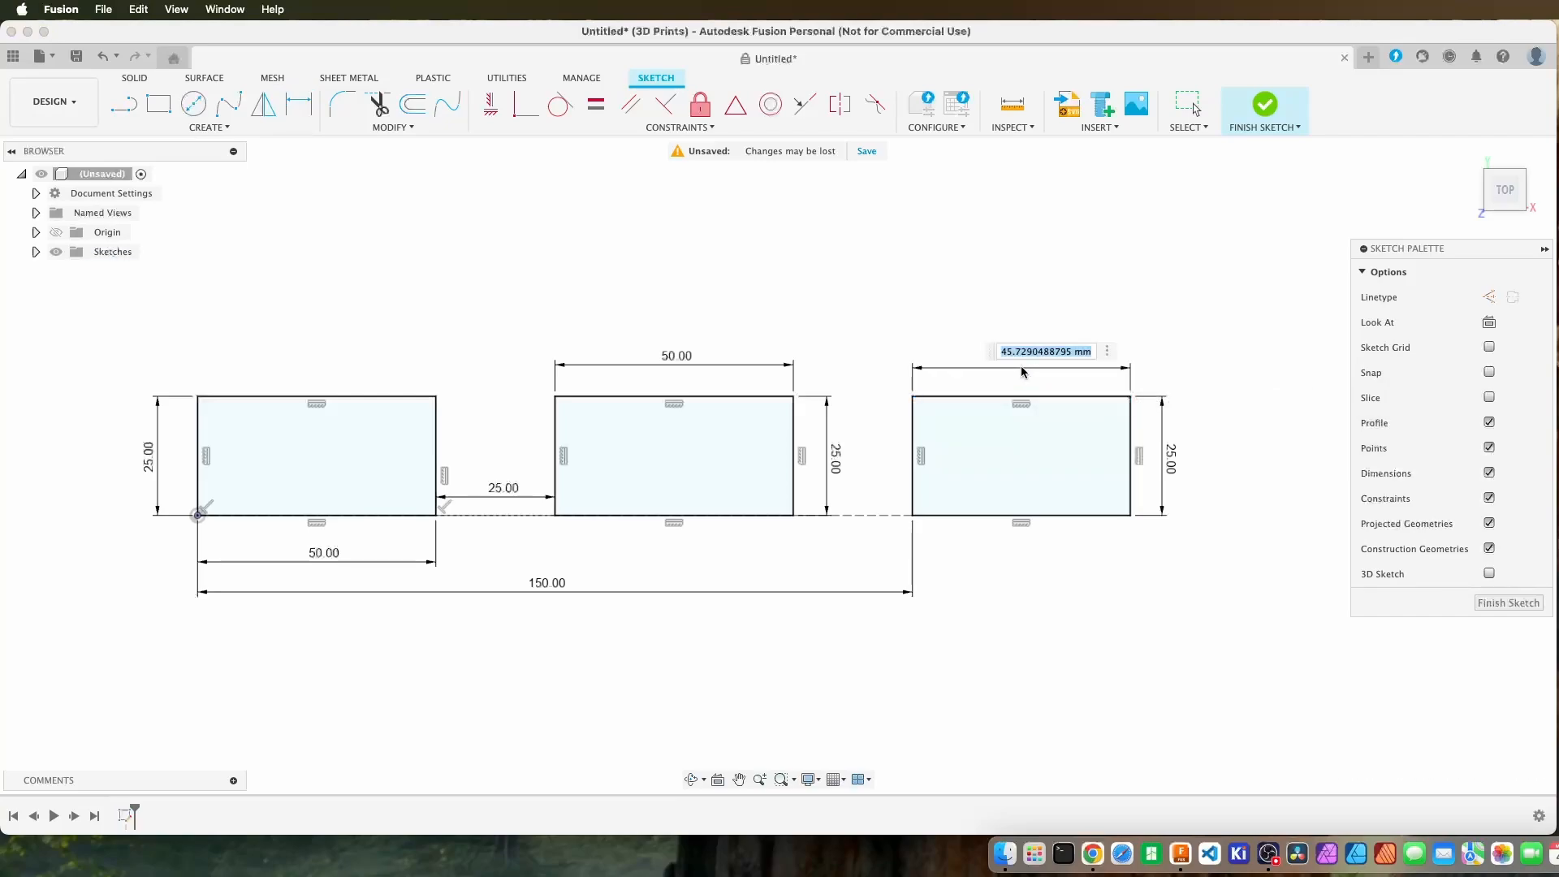
pyautogui.write('50')
pyautogui.press('Return')
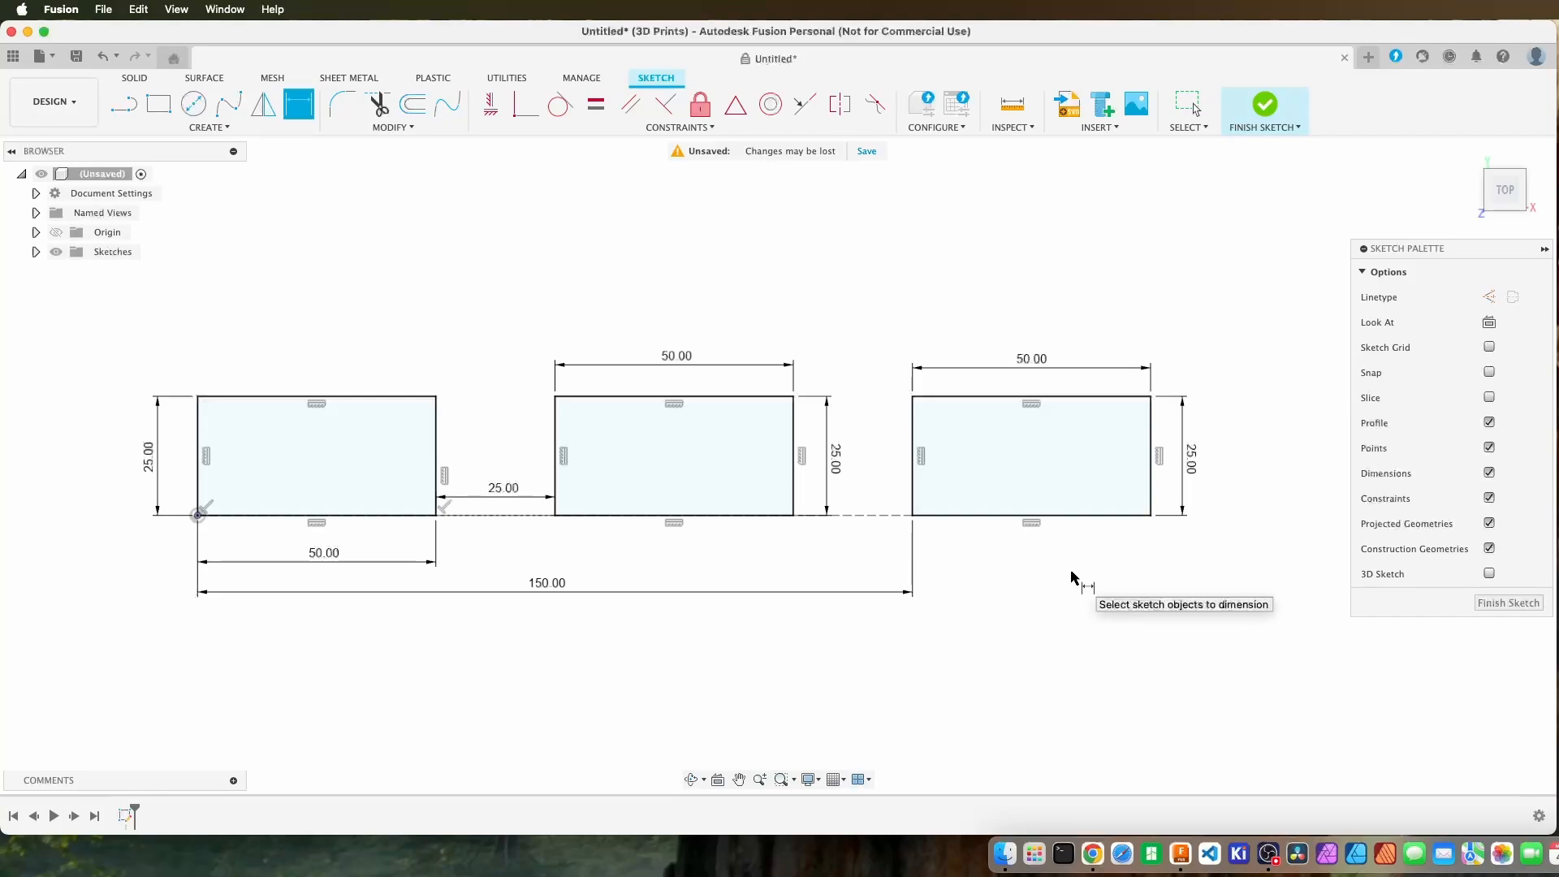
pyautogui.press('Escape')
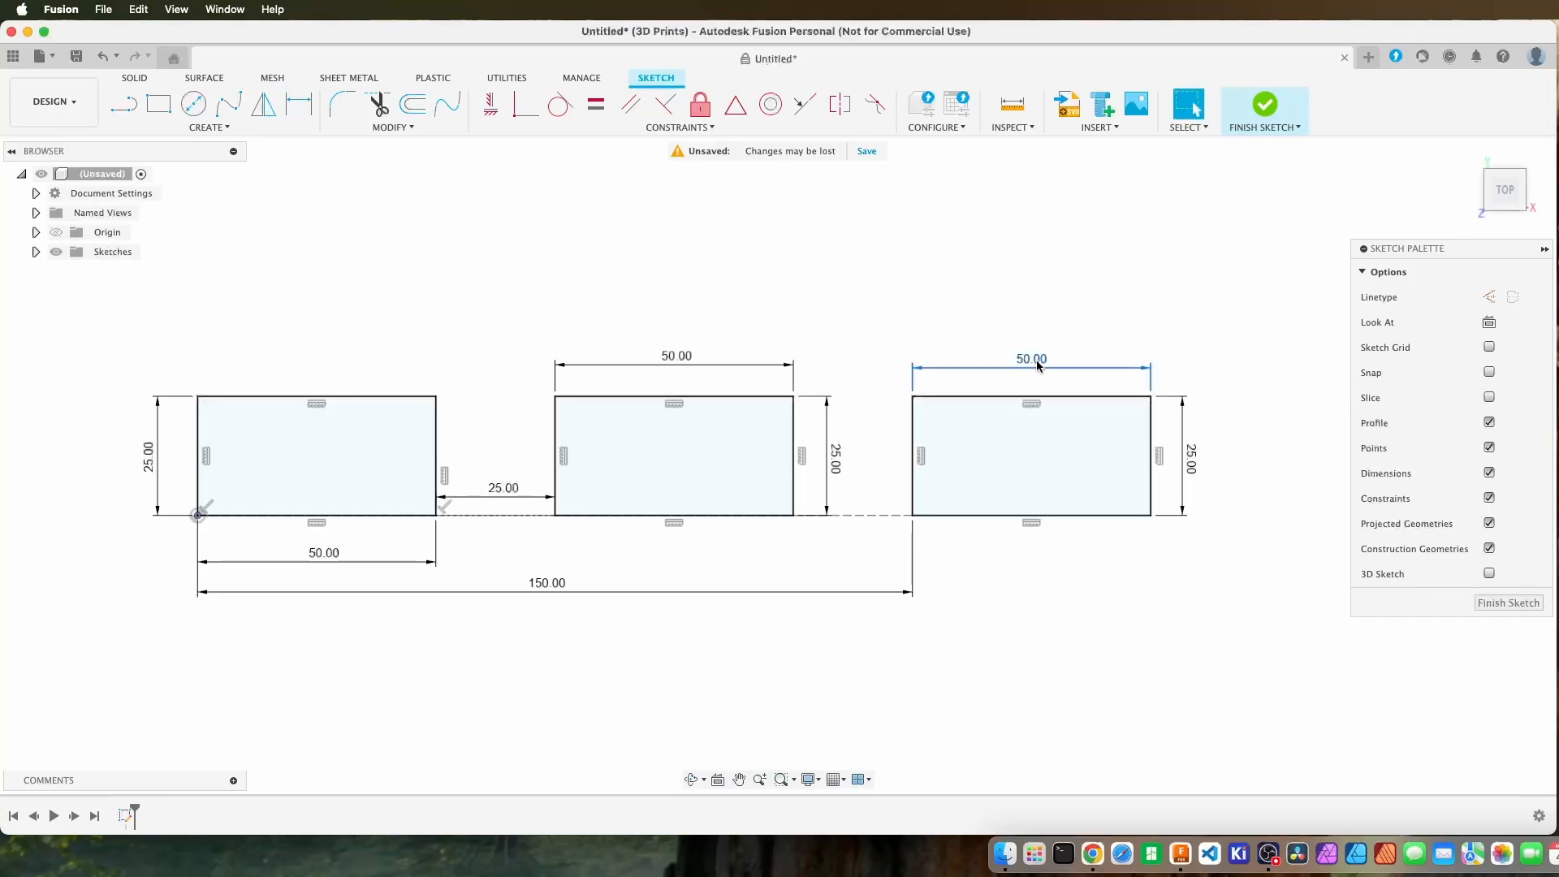
# Line up the three 50 mm width dimensions and the 25 mm gap dimension in a row just below the rectangles.
pyautogui.moveTo(1036, 359); pyautogui.dragTo(1044, 546)
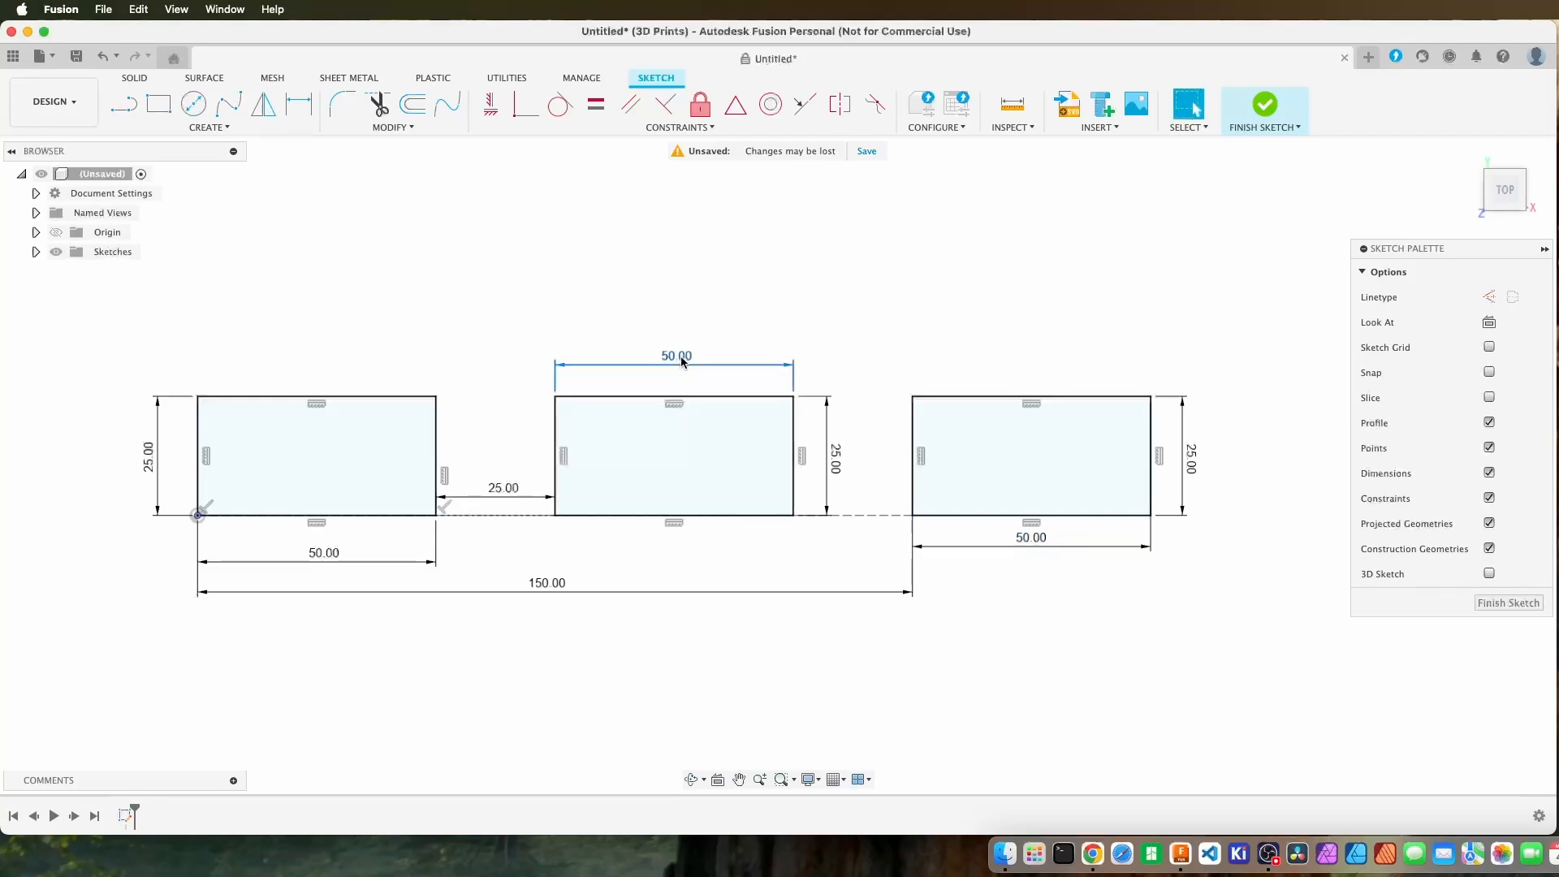
pyautogui.moveTo(676, 356); pyautogui.dragTo(672, 544)
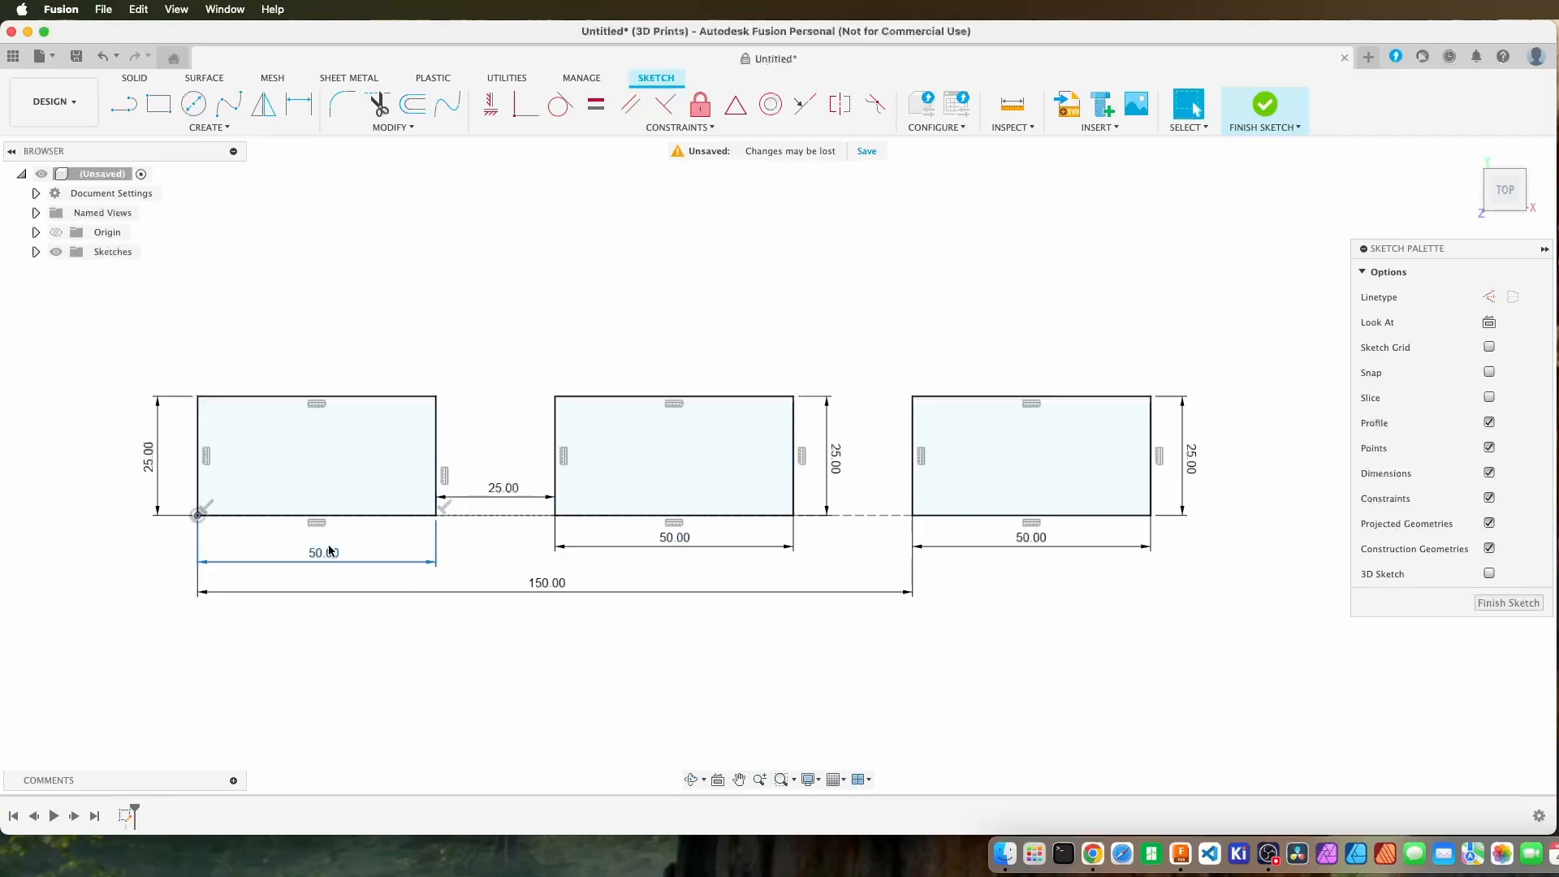
pyautogui.moveTo(324, 553); pyautogui.dragTo(316, 545)
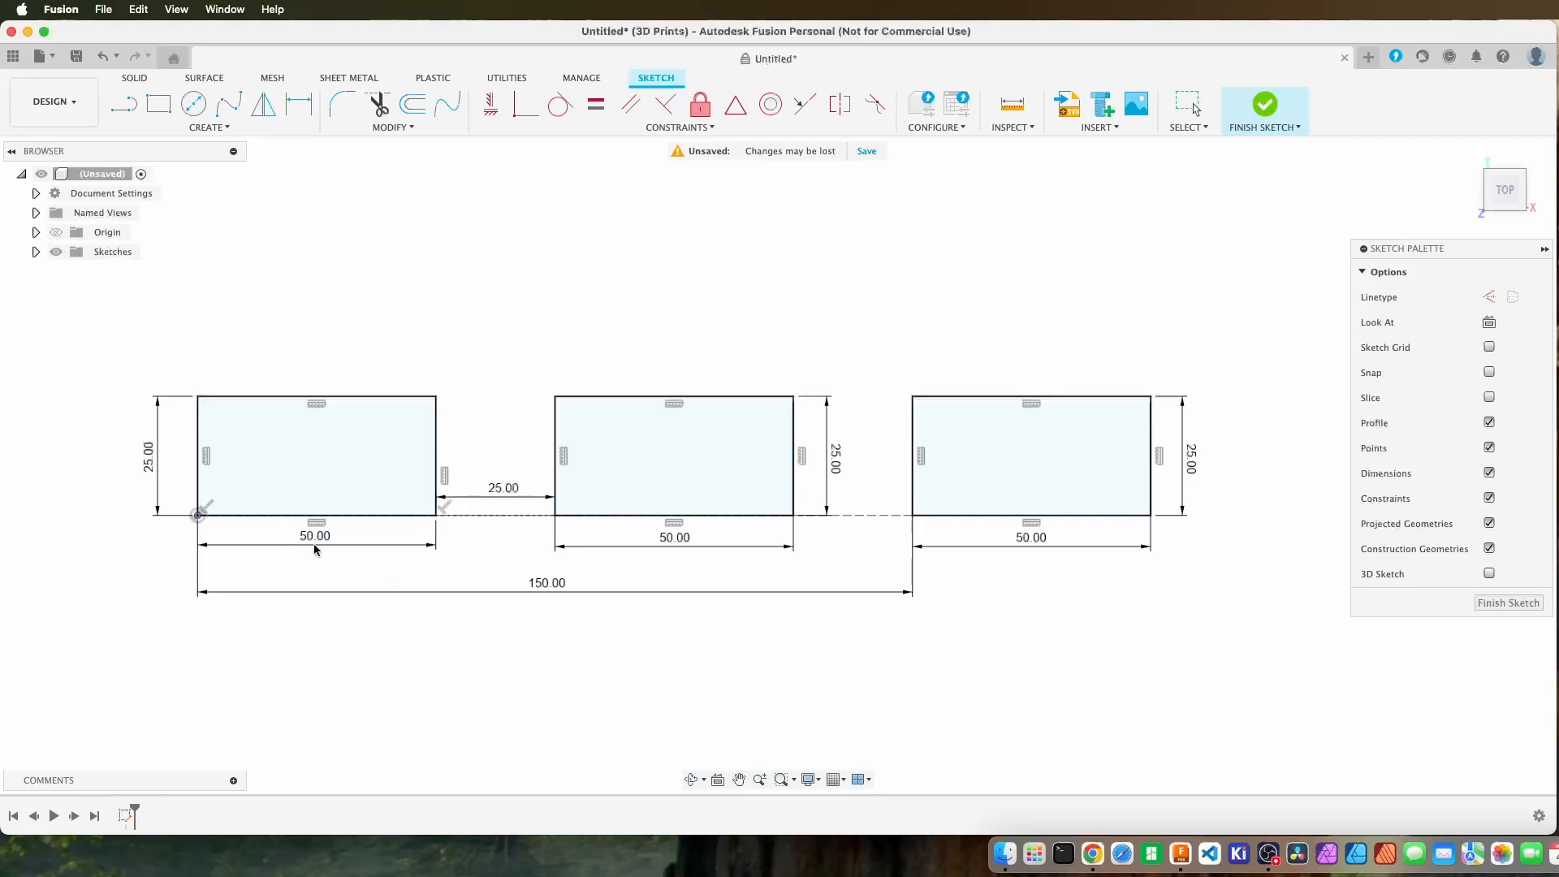
pyautogui.press('Escape')
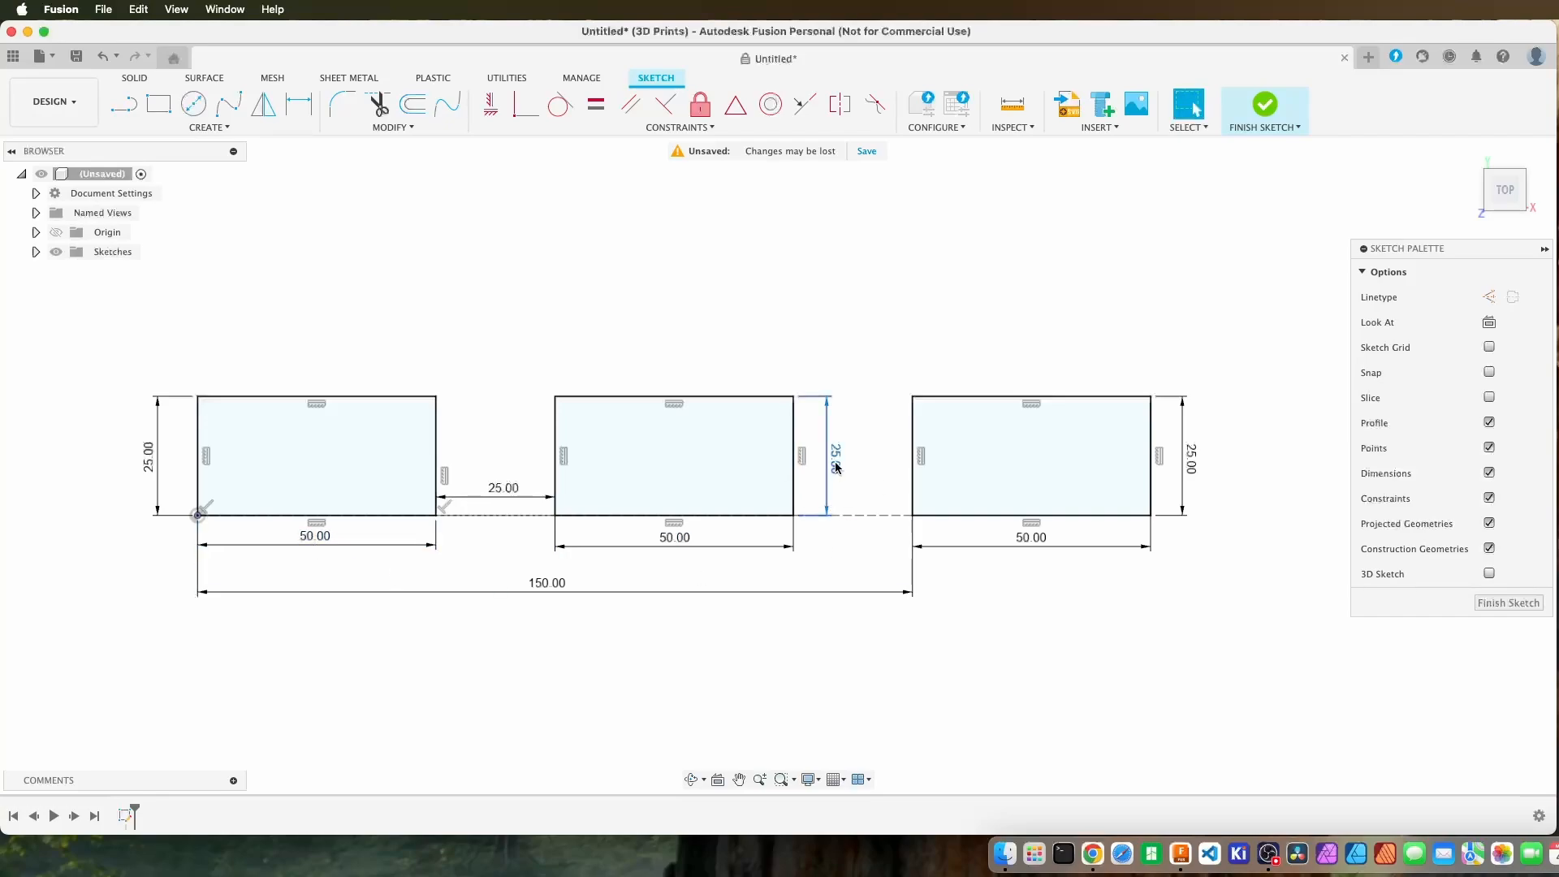
pyautogui.moveTo(504, 501); pyautogui.dragTo(489, 534)
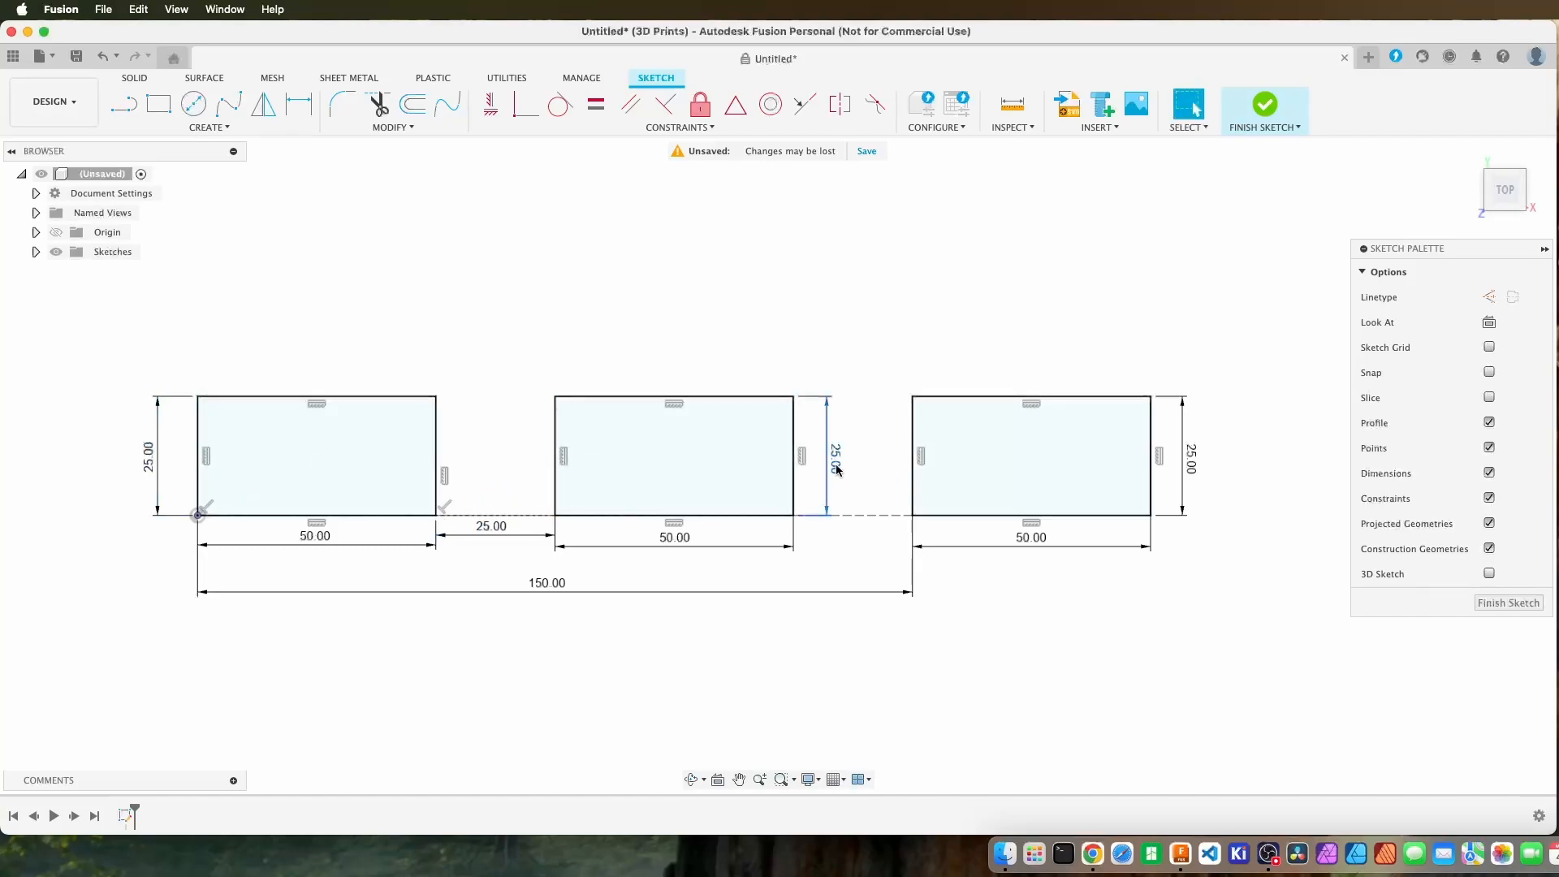
# Move the first rectangle's height dimension to the side facing the second rectangle and recheck the first two height values.
pyautogui.moveTo(148, 459); pyautogui.dragTo(468, 466)
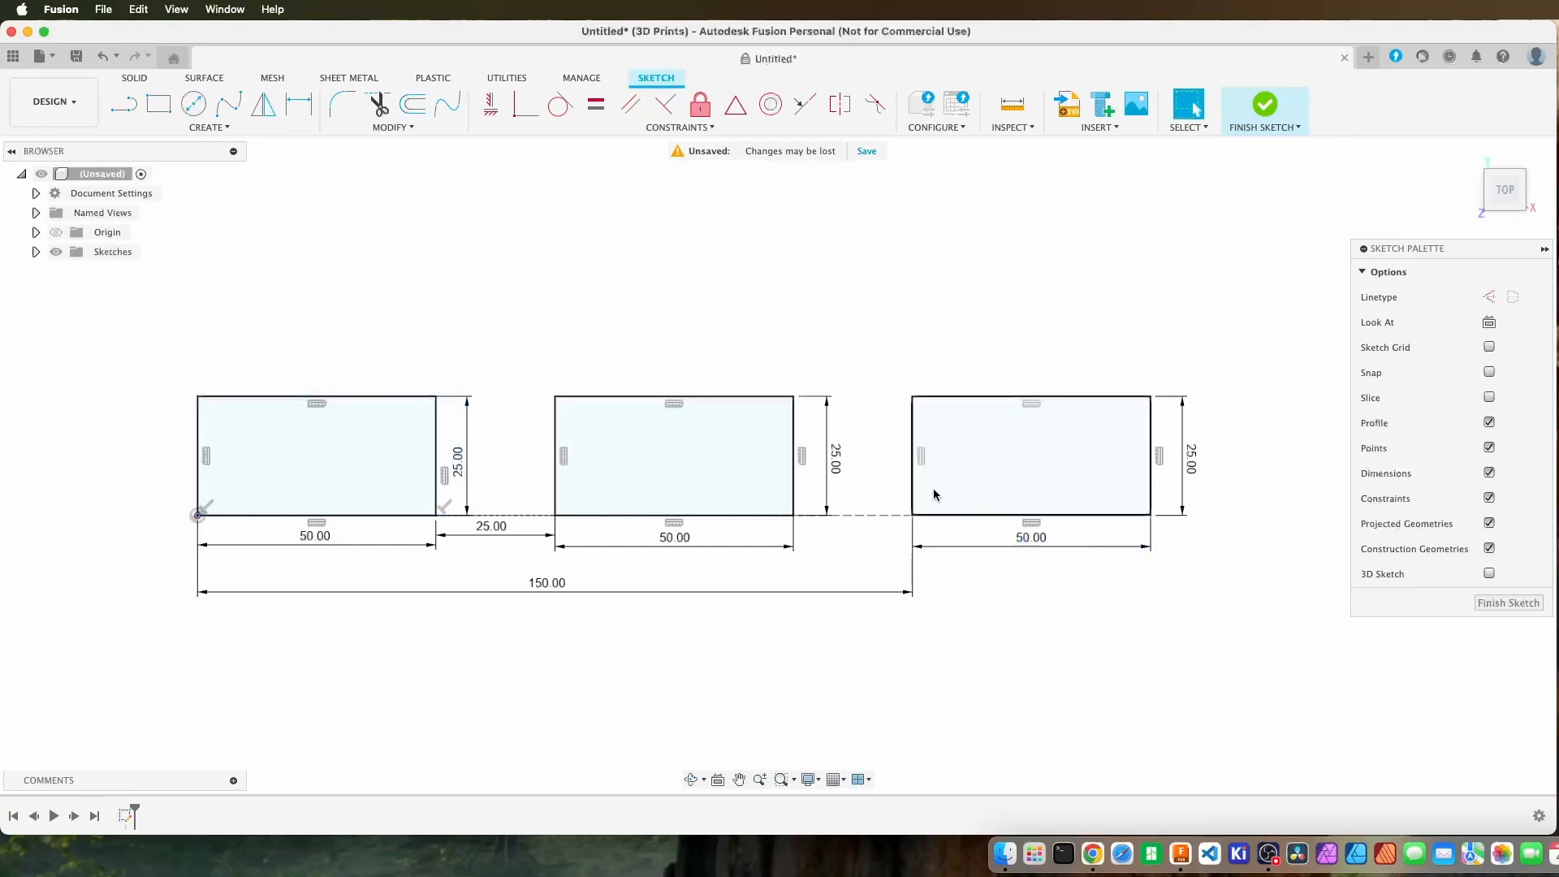
pyautogui.doubleClick(839, 475)
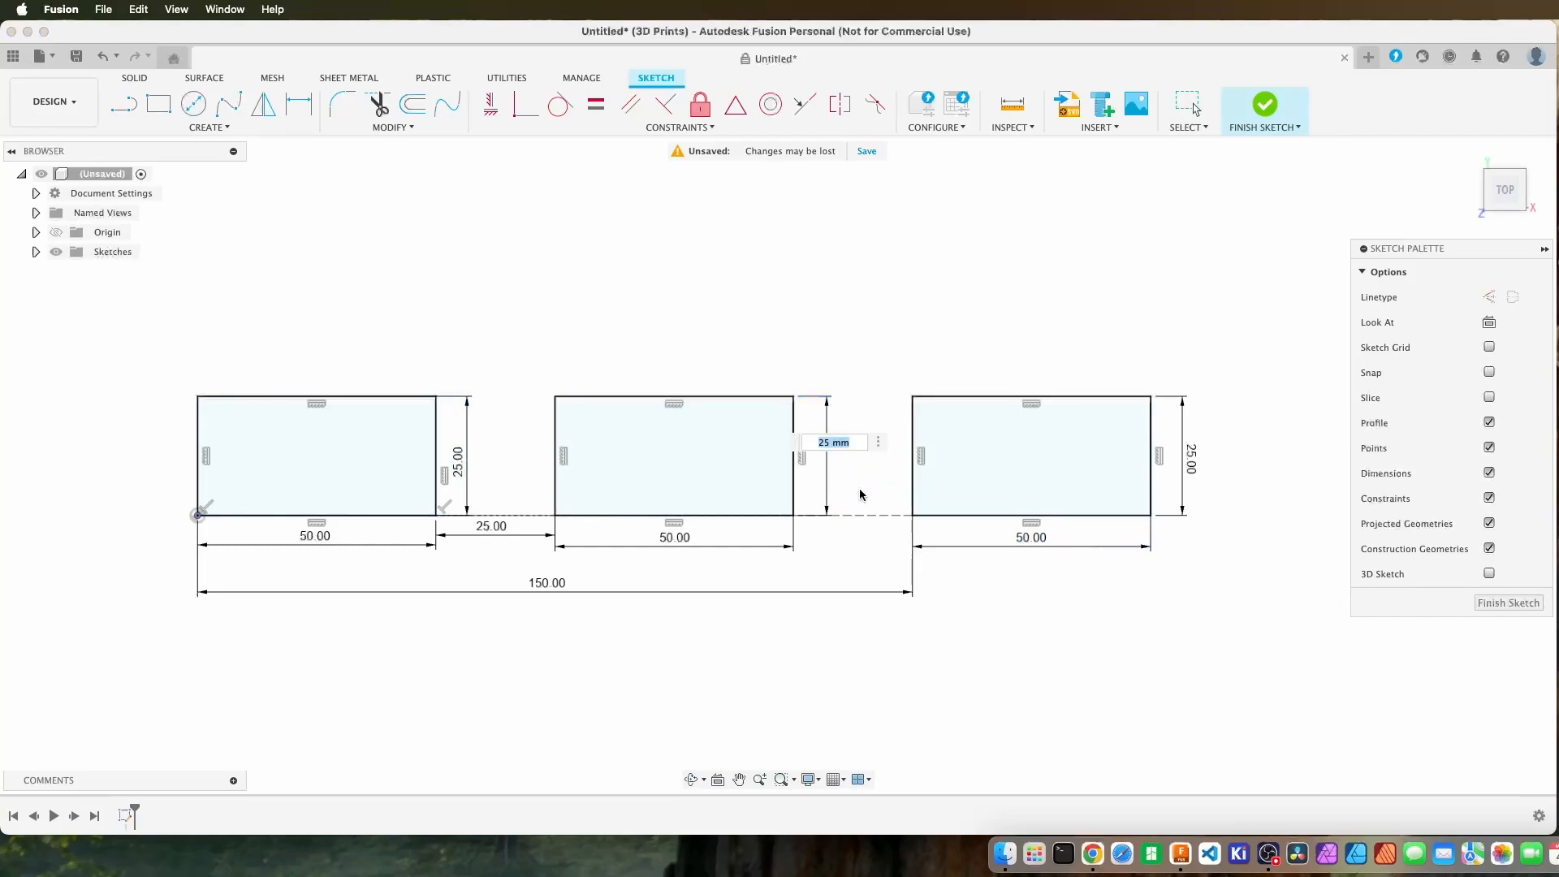
pyautogui.press('Return')
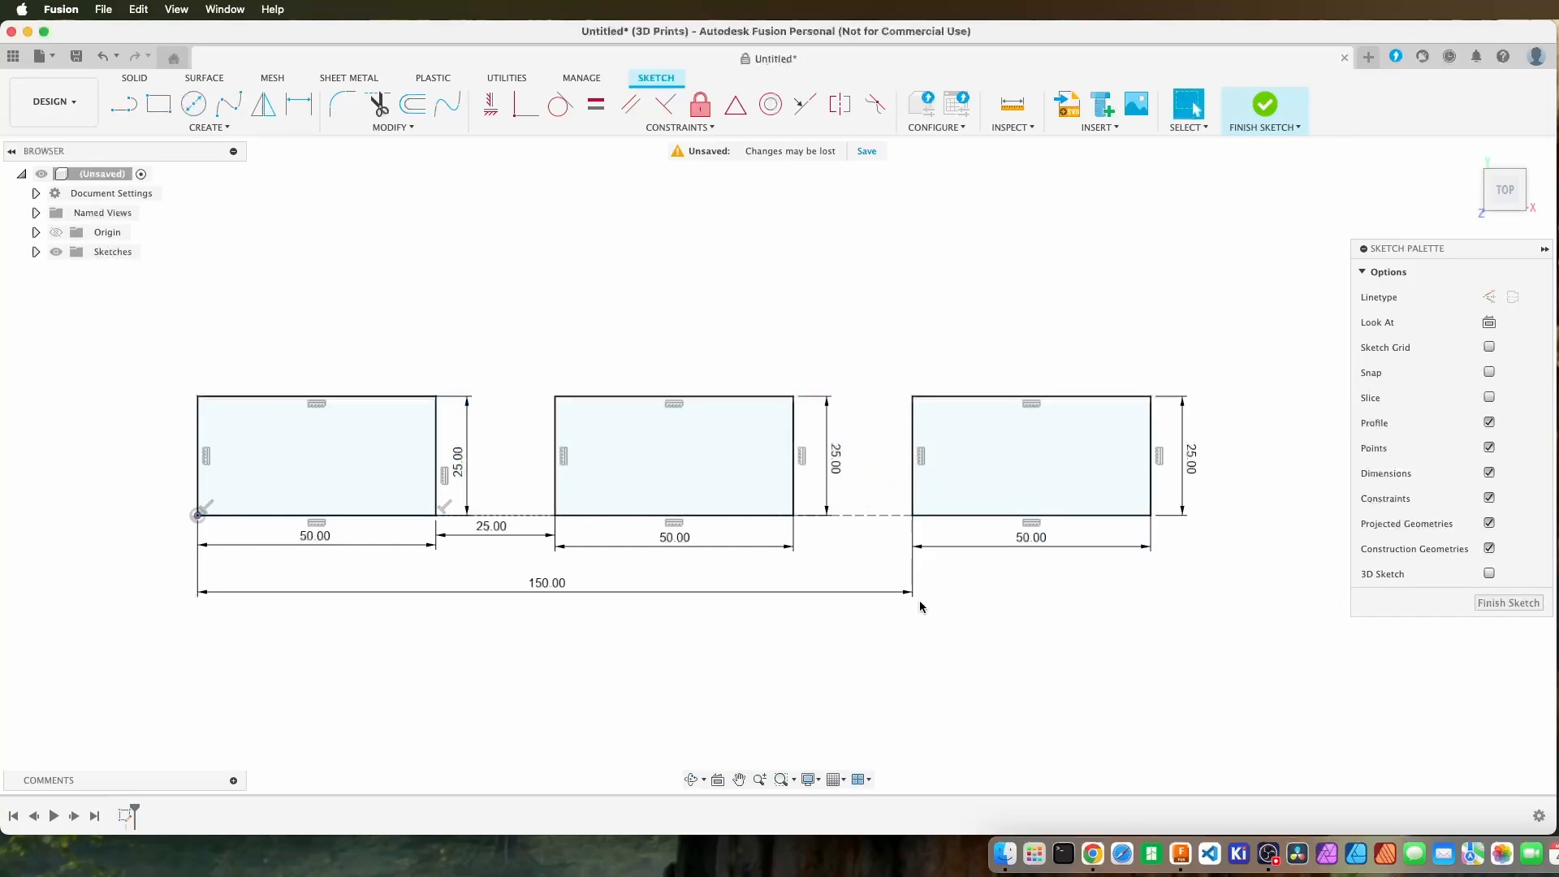
pyautogui.doubleClick(466, 465)
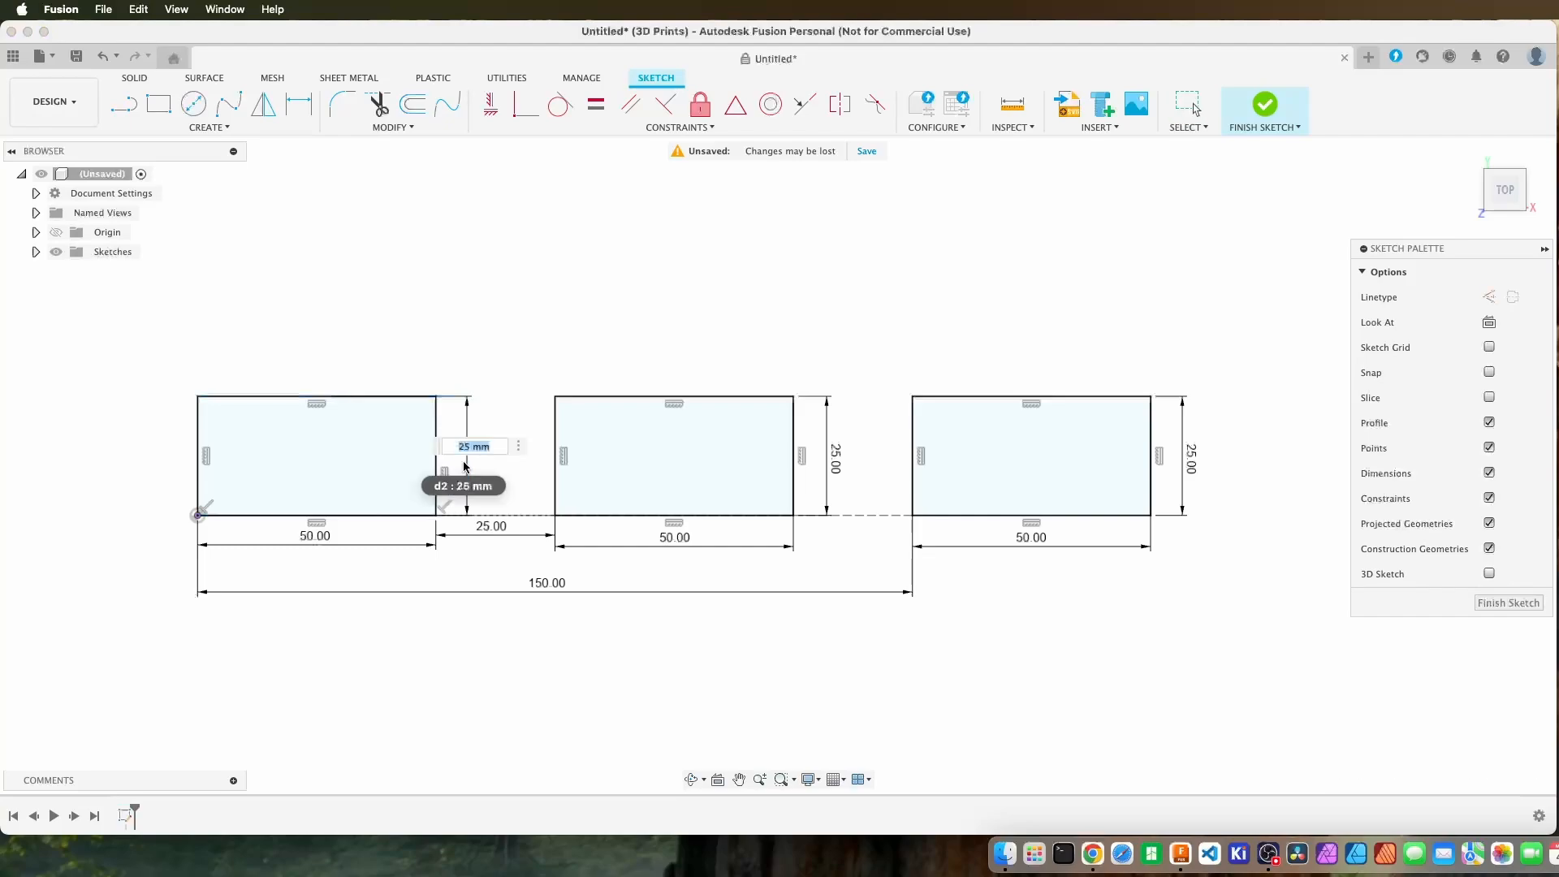
pyautogui.press('Return')
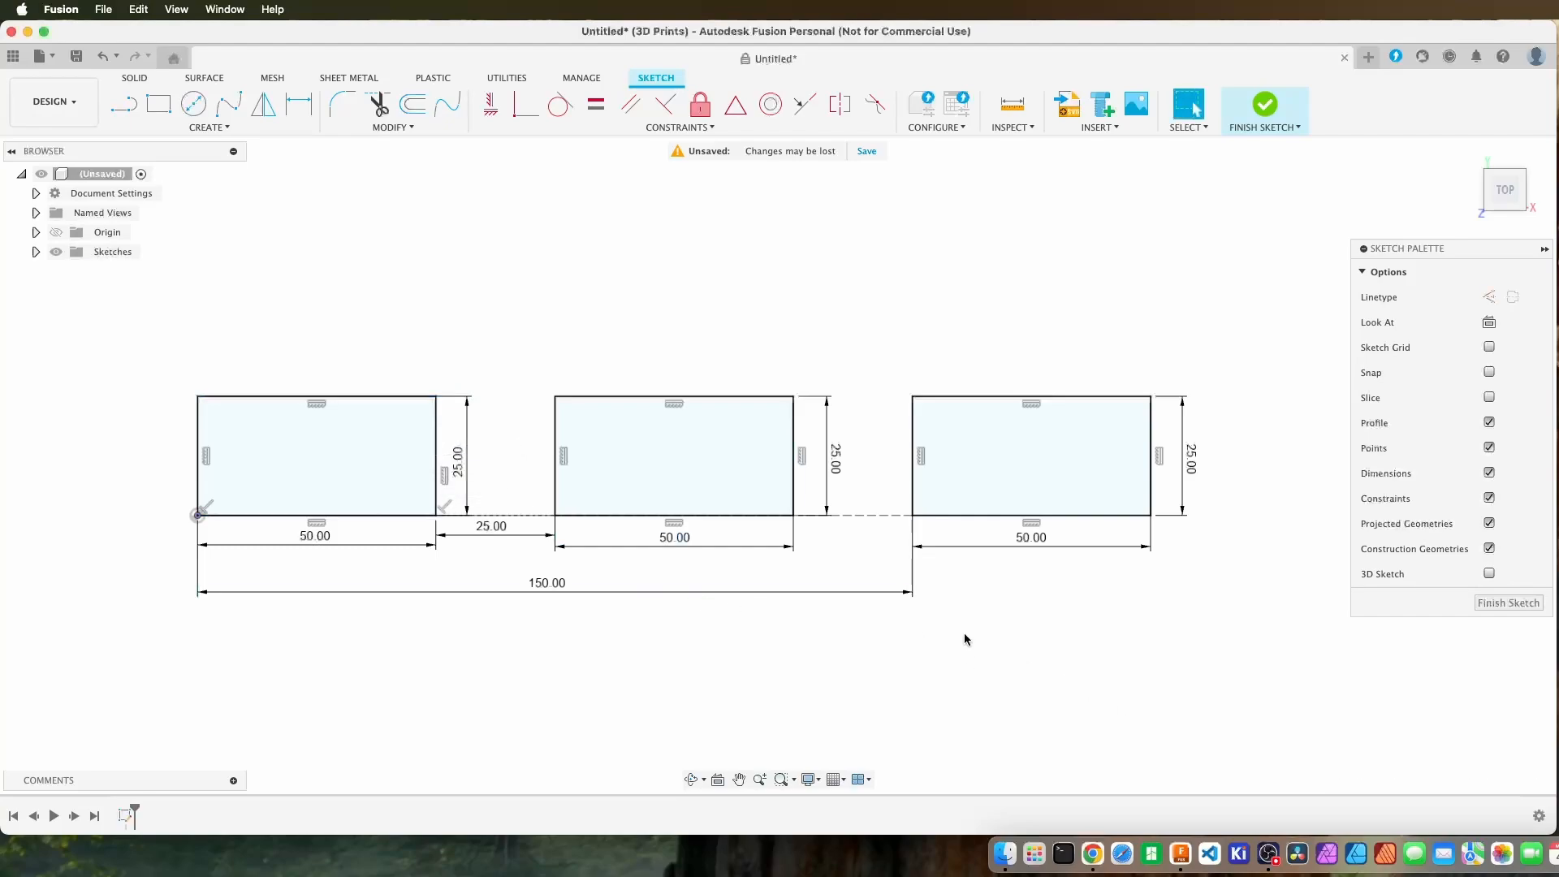
# Delete the first rectangle's height dimension and add a new 25 mm one on the edge facing the second rectangle.
pyautogui.click(461, 463)
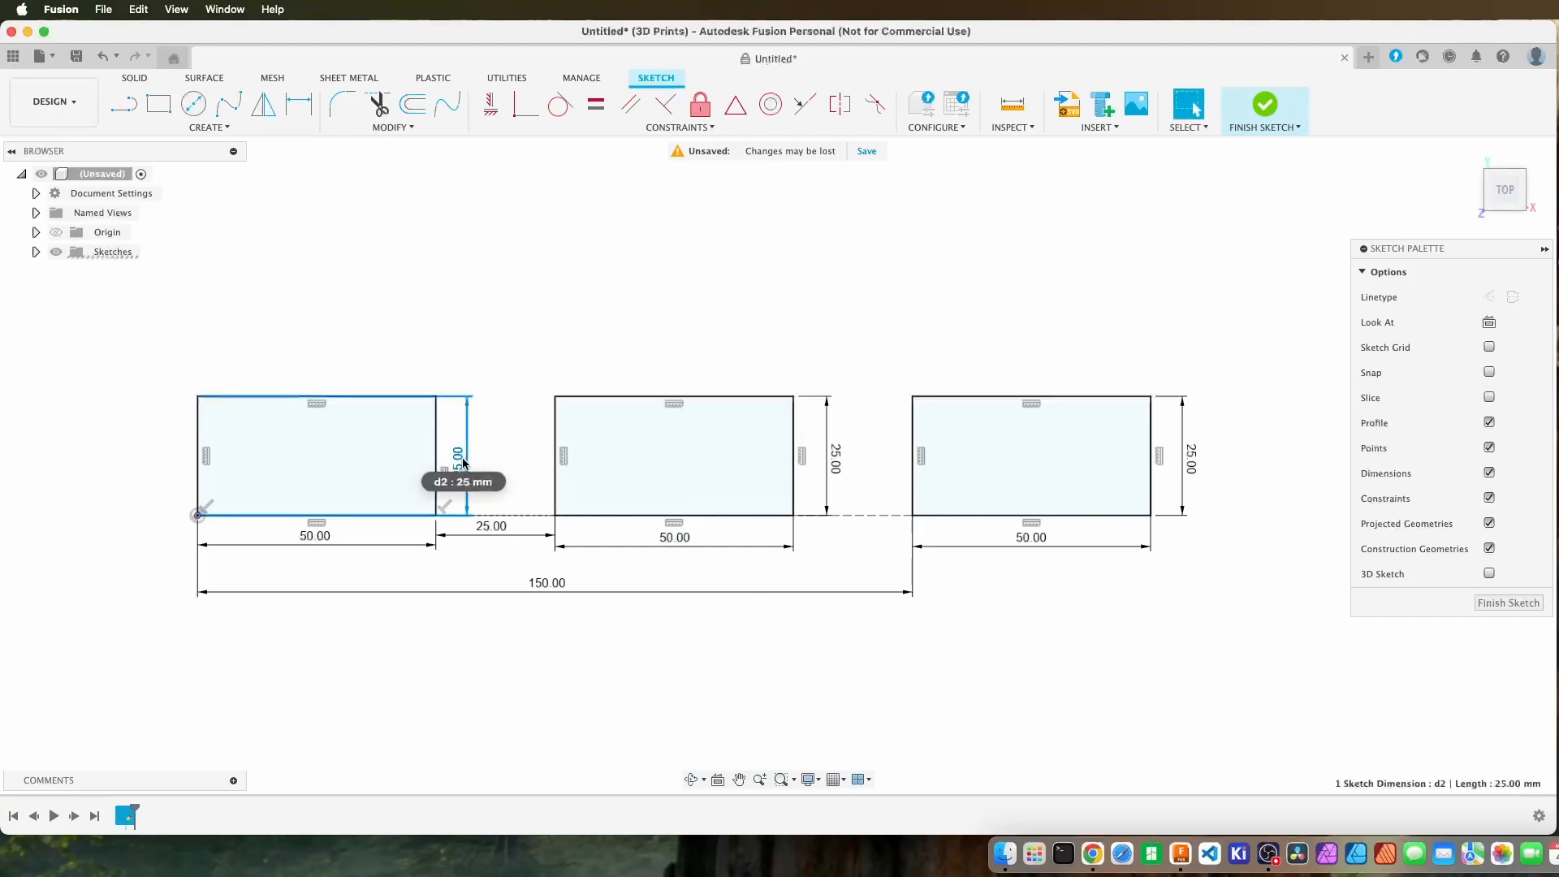
pyautogui.press('Delete')
pyautogui.press('d')
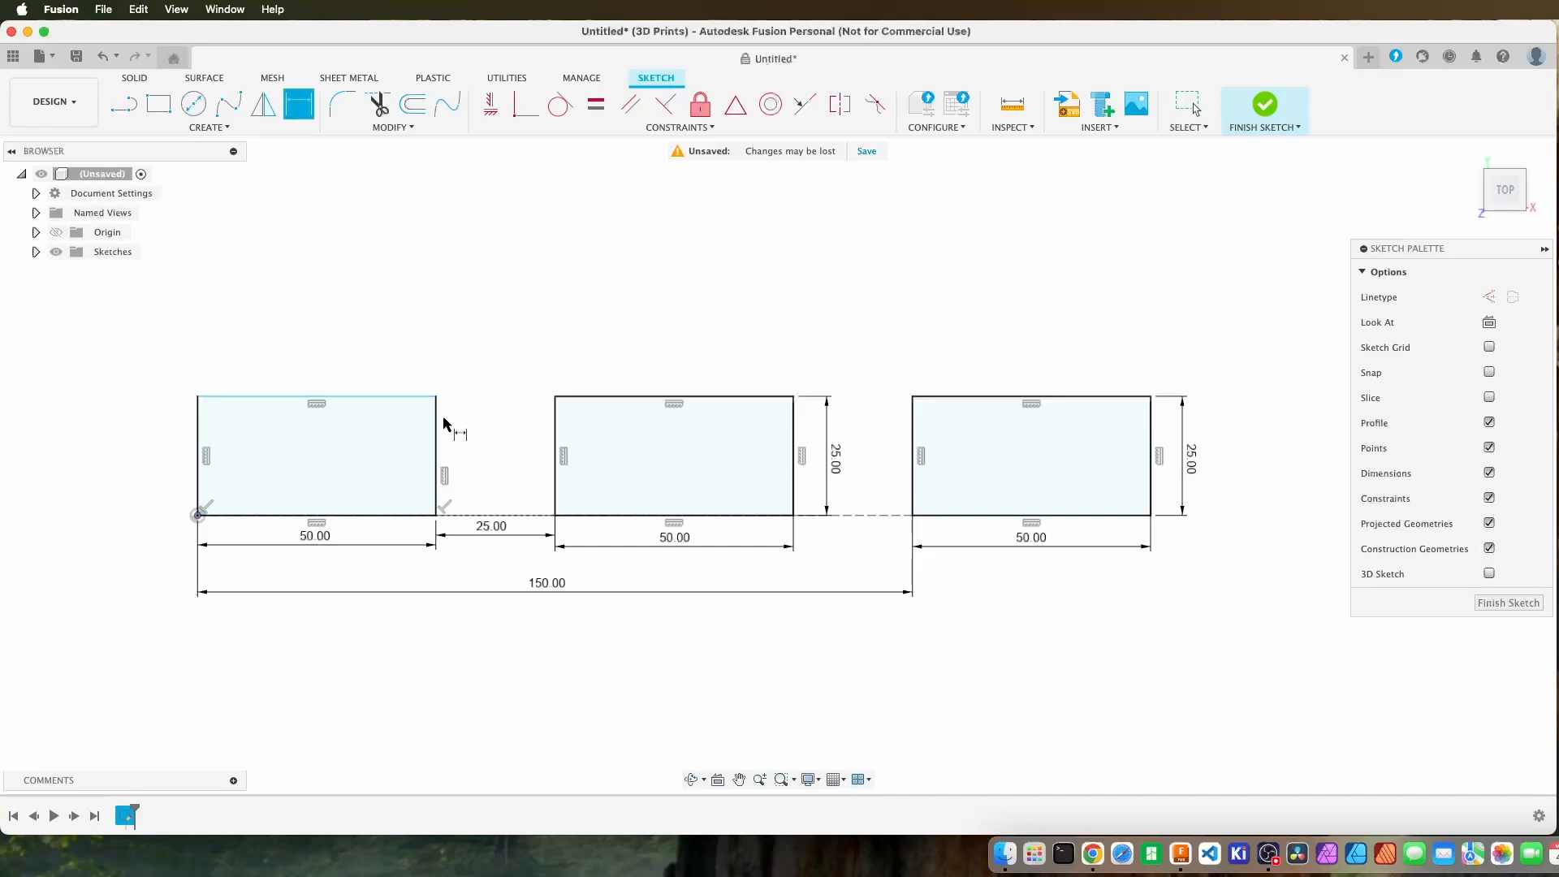
pyautogui.click(437, 458)
pyautogui.click(462, 453)
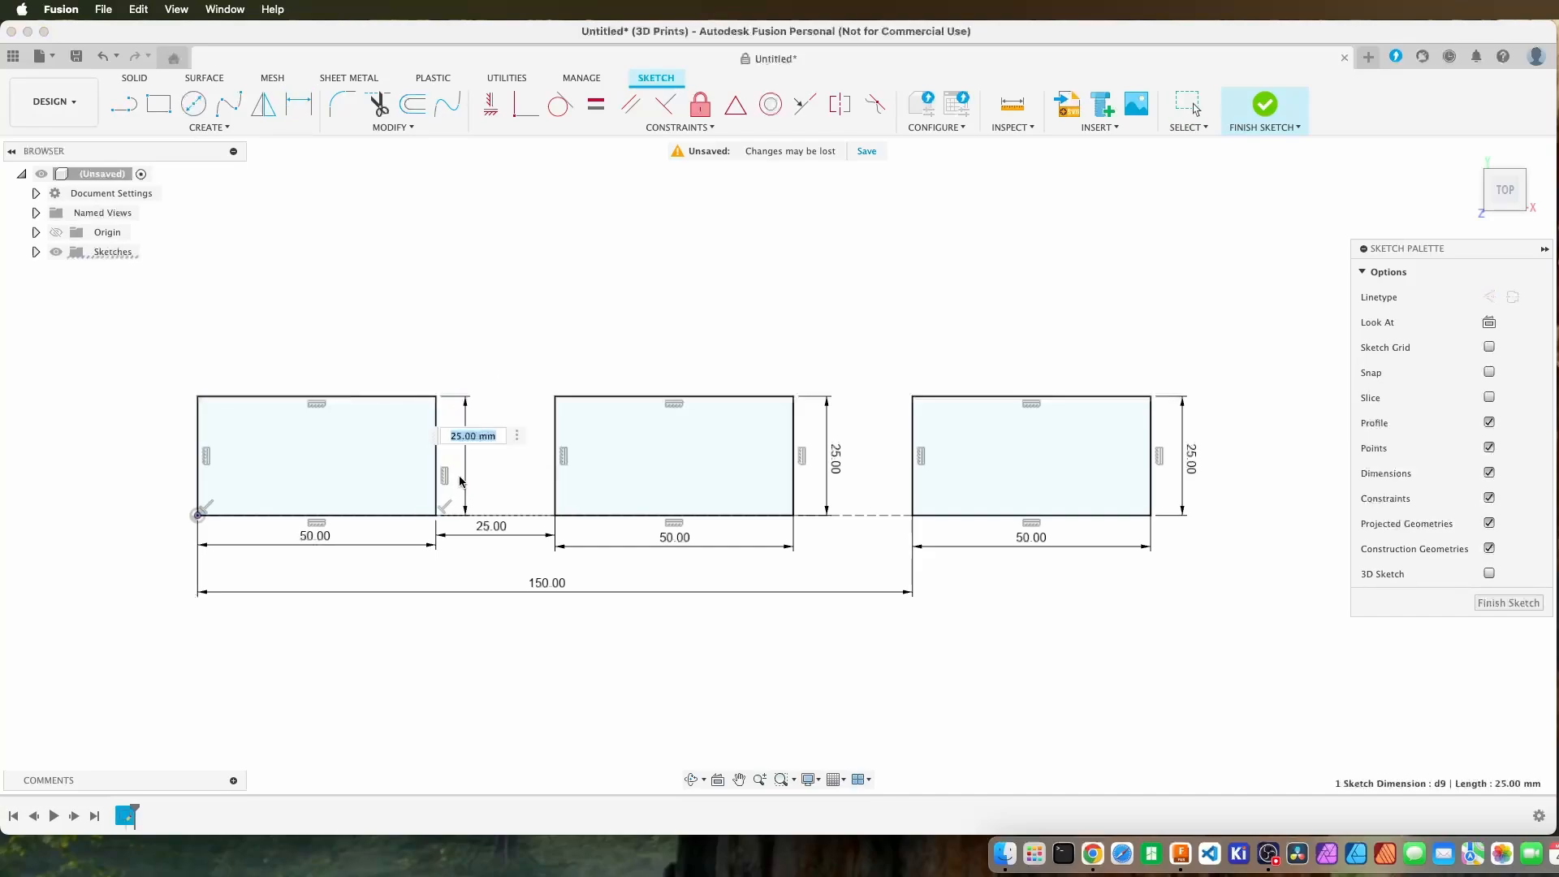
pyautogui.press('Return')
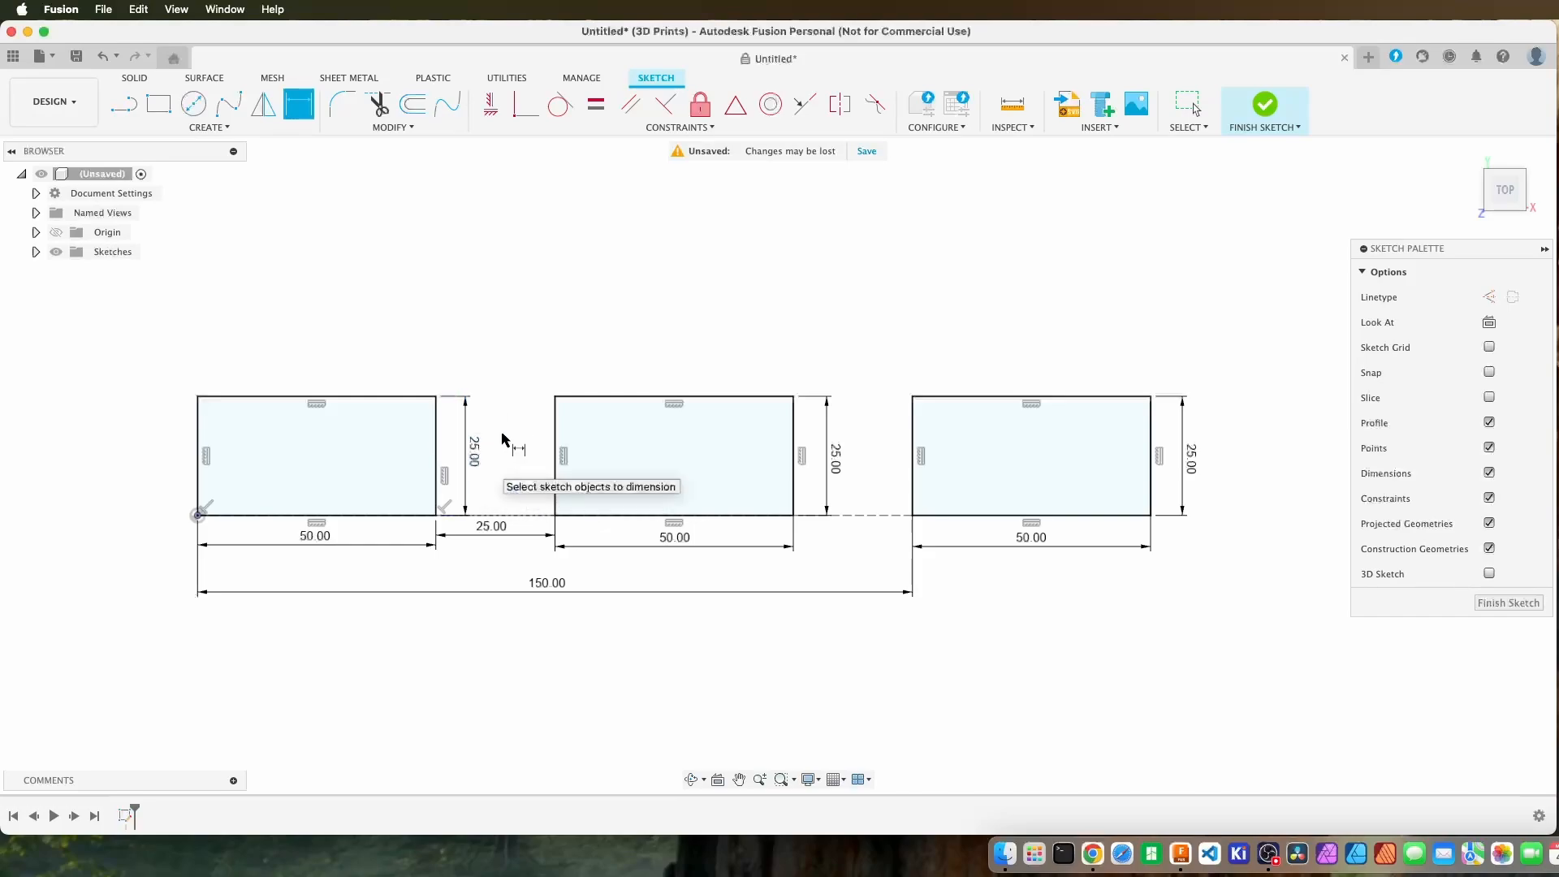
pyautogui.press('Escape')
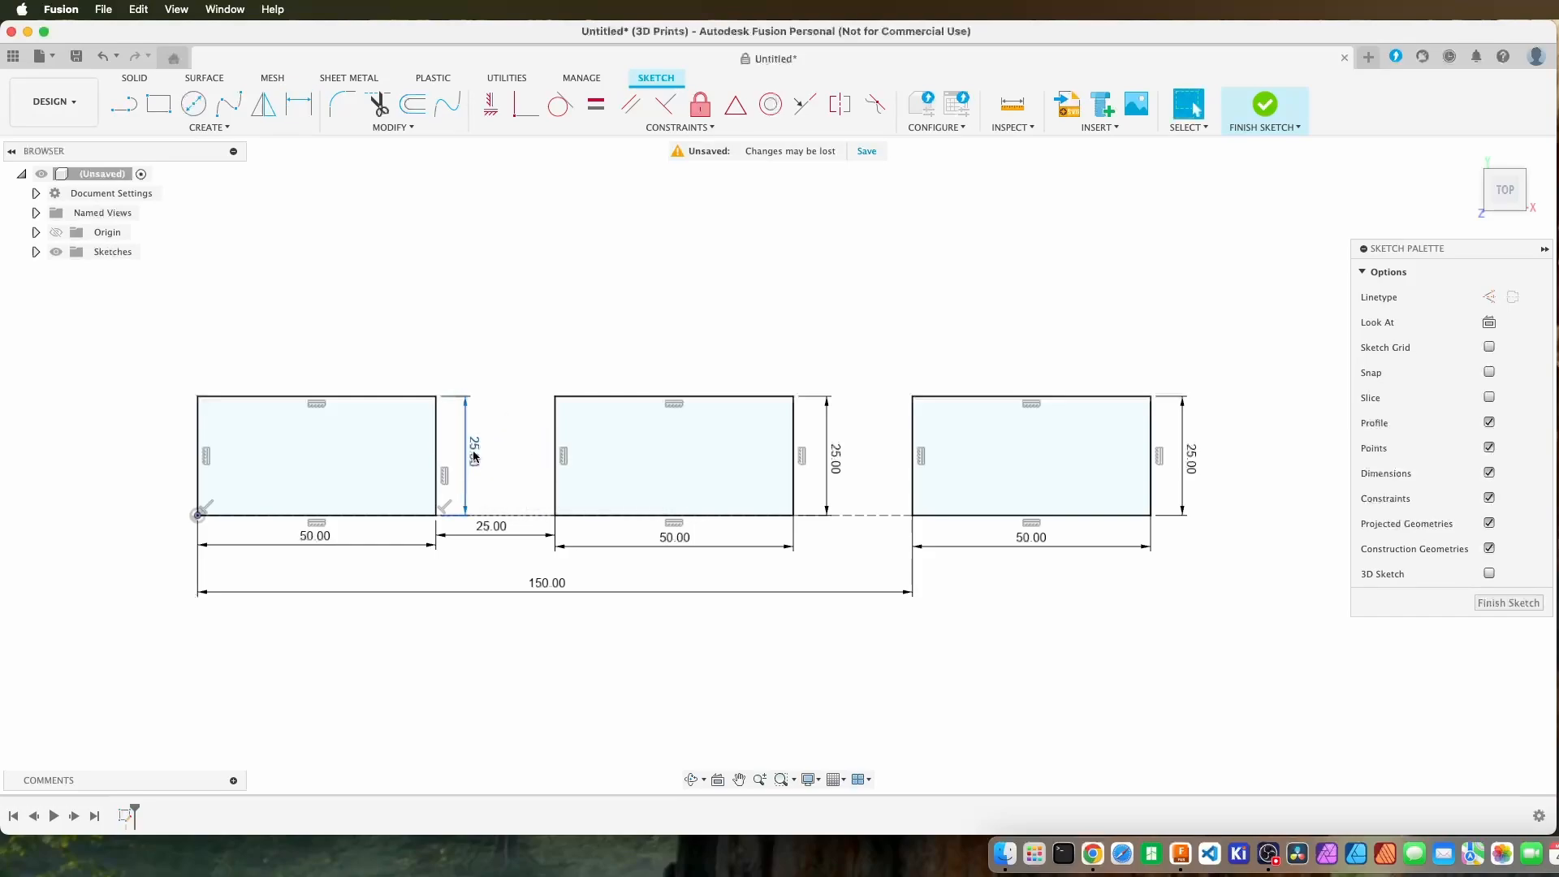
# Move the height dimensions of all three rectangles closer to their edges.
pyautogui.moveTo(481, 453); pyautogui.dragTo(456, 461)
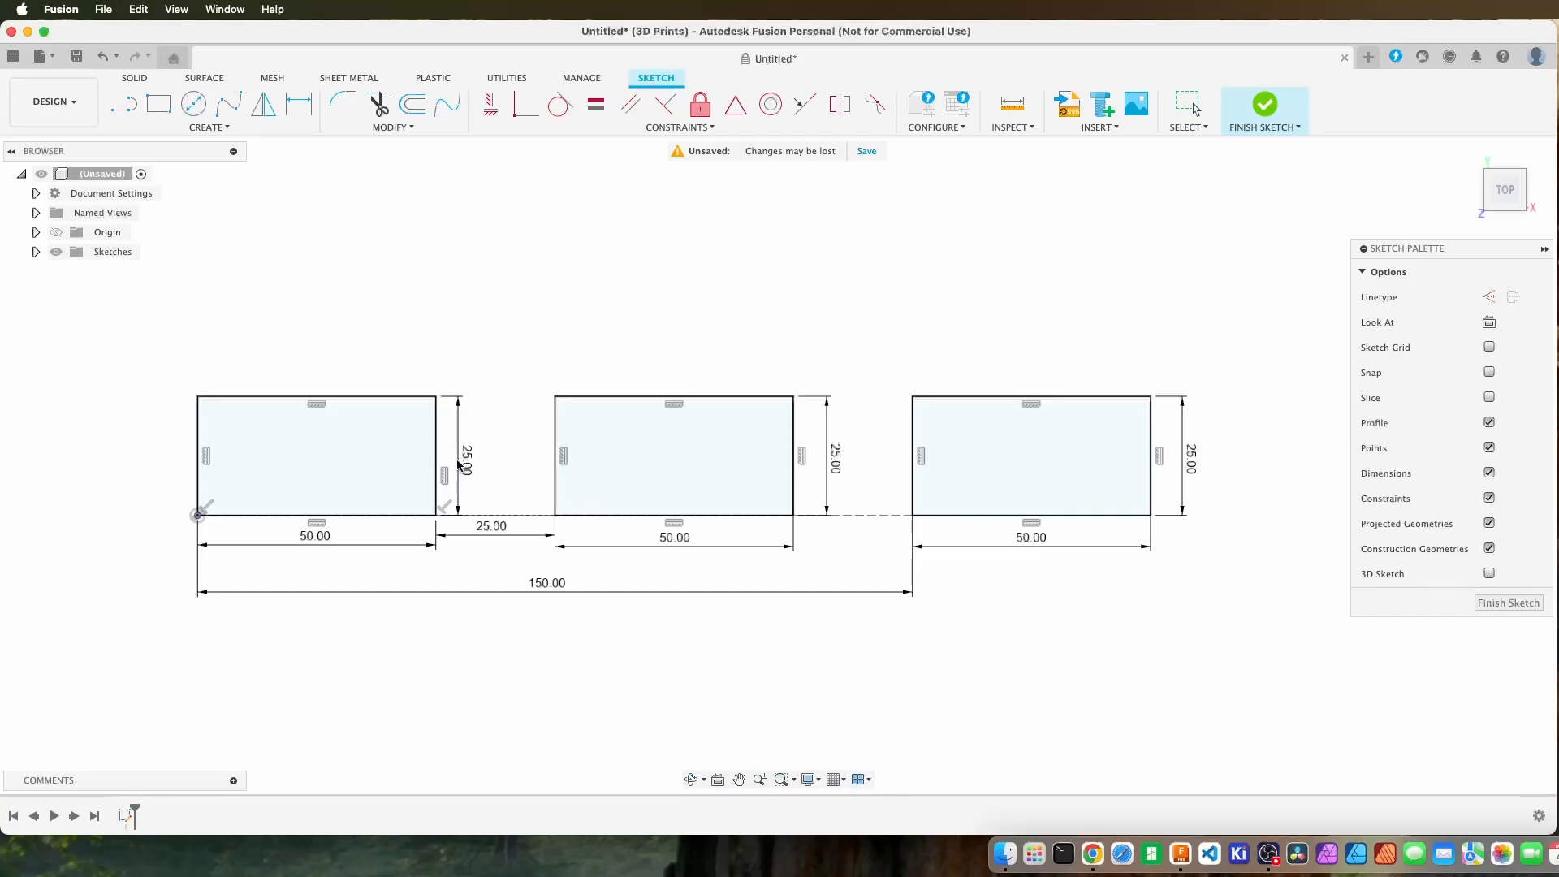
pyautogui.moveTo(840, 471); pyautogui.dragTo(813, 460)
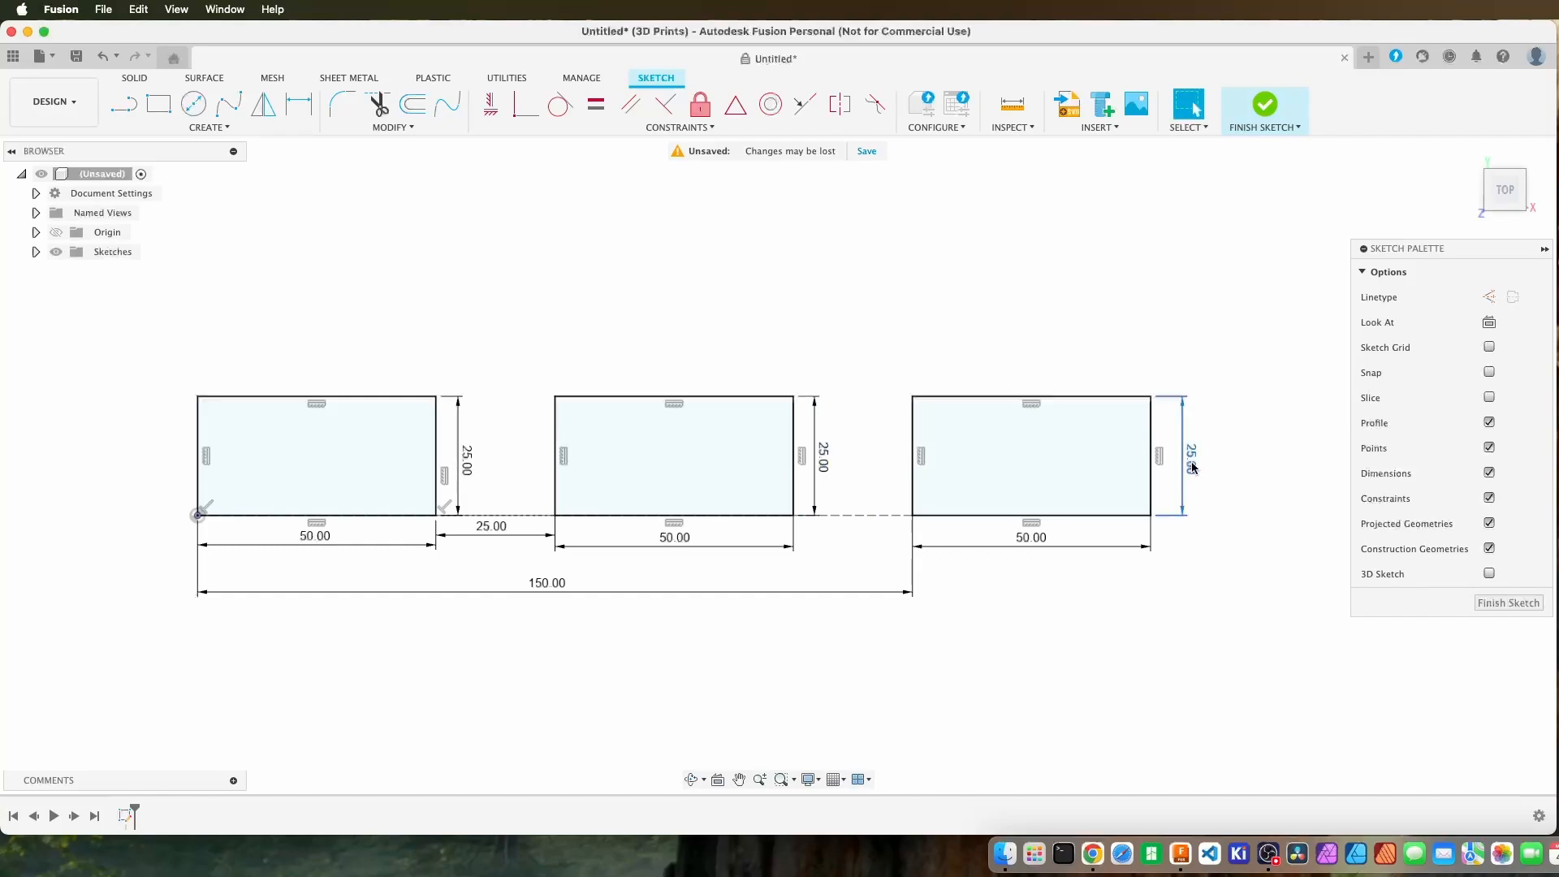
pyautogui.moveTo(1192, 461); pyautogui.dragTo(1172, 460)
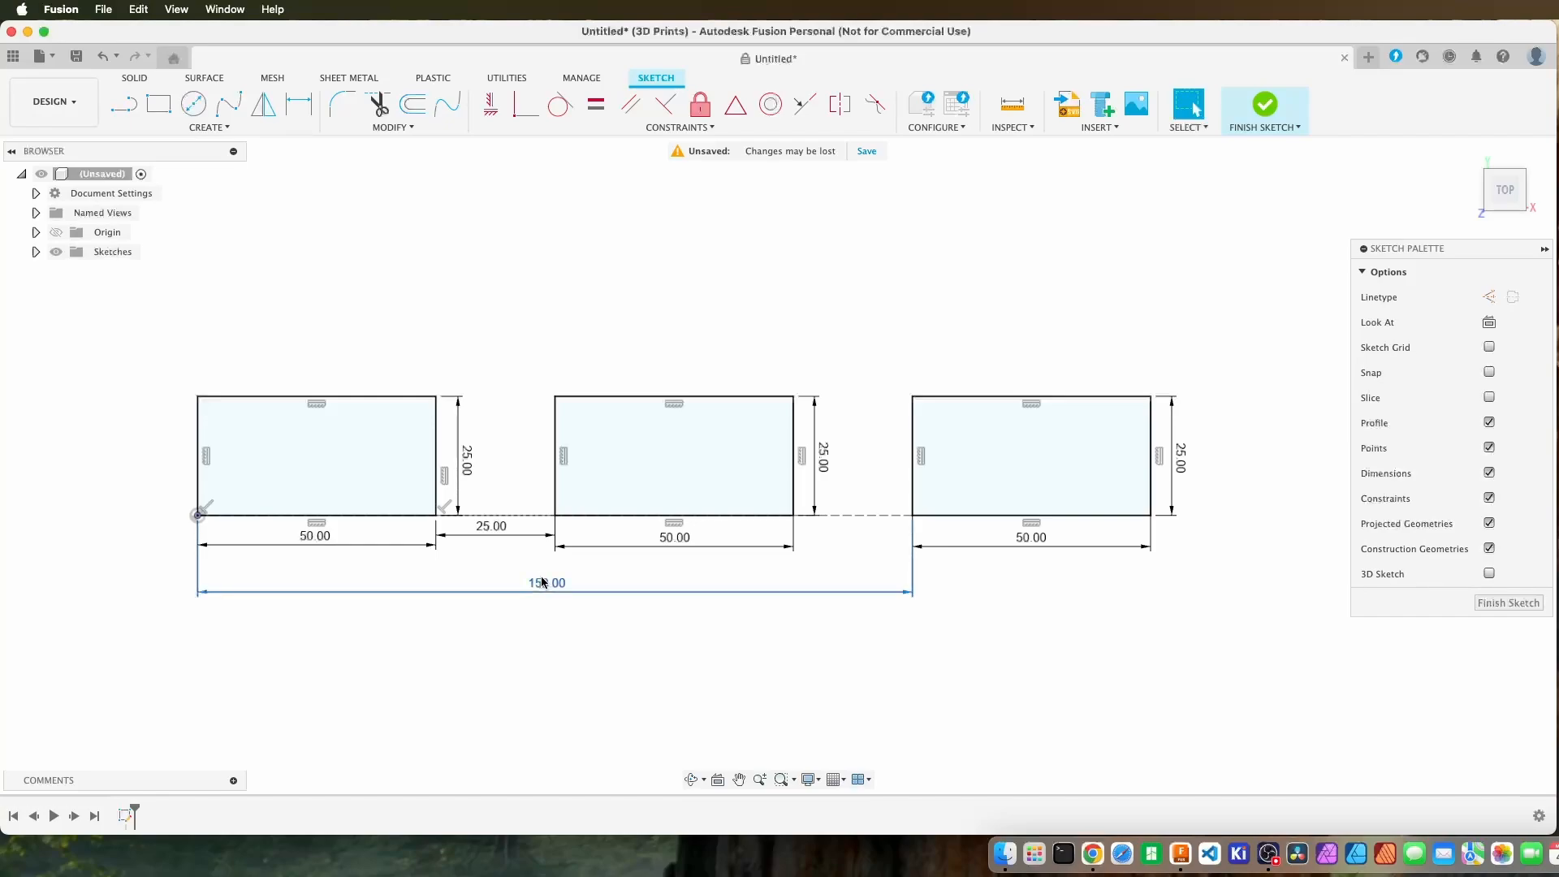
pyautogui.moveTo(536, 590); pyautogui.dragTo(489, 568)
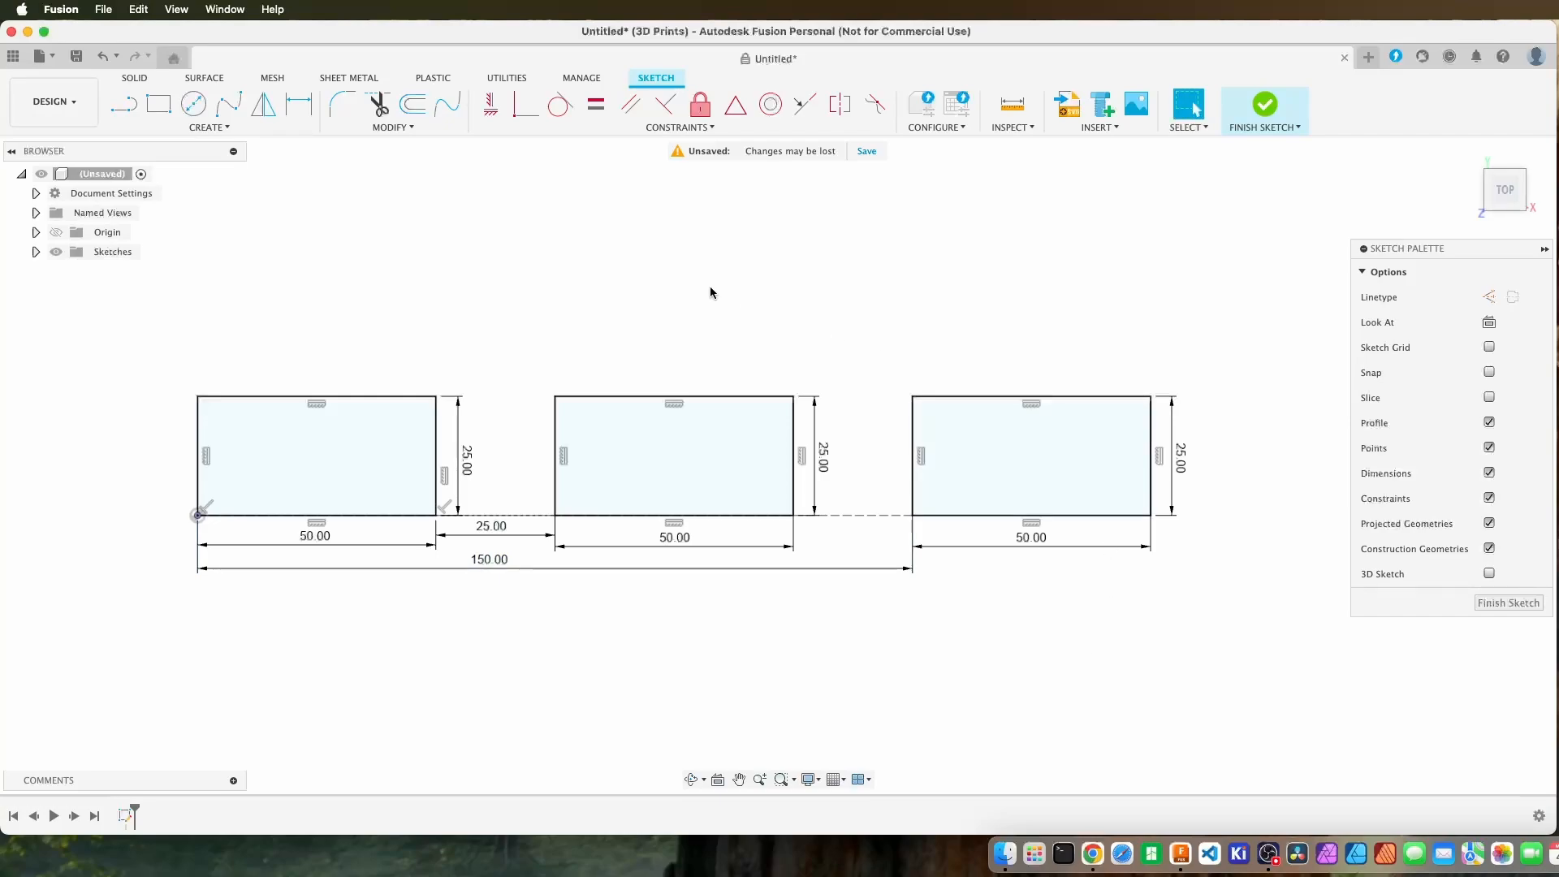
pyautogui.press('d')
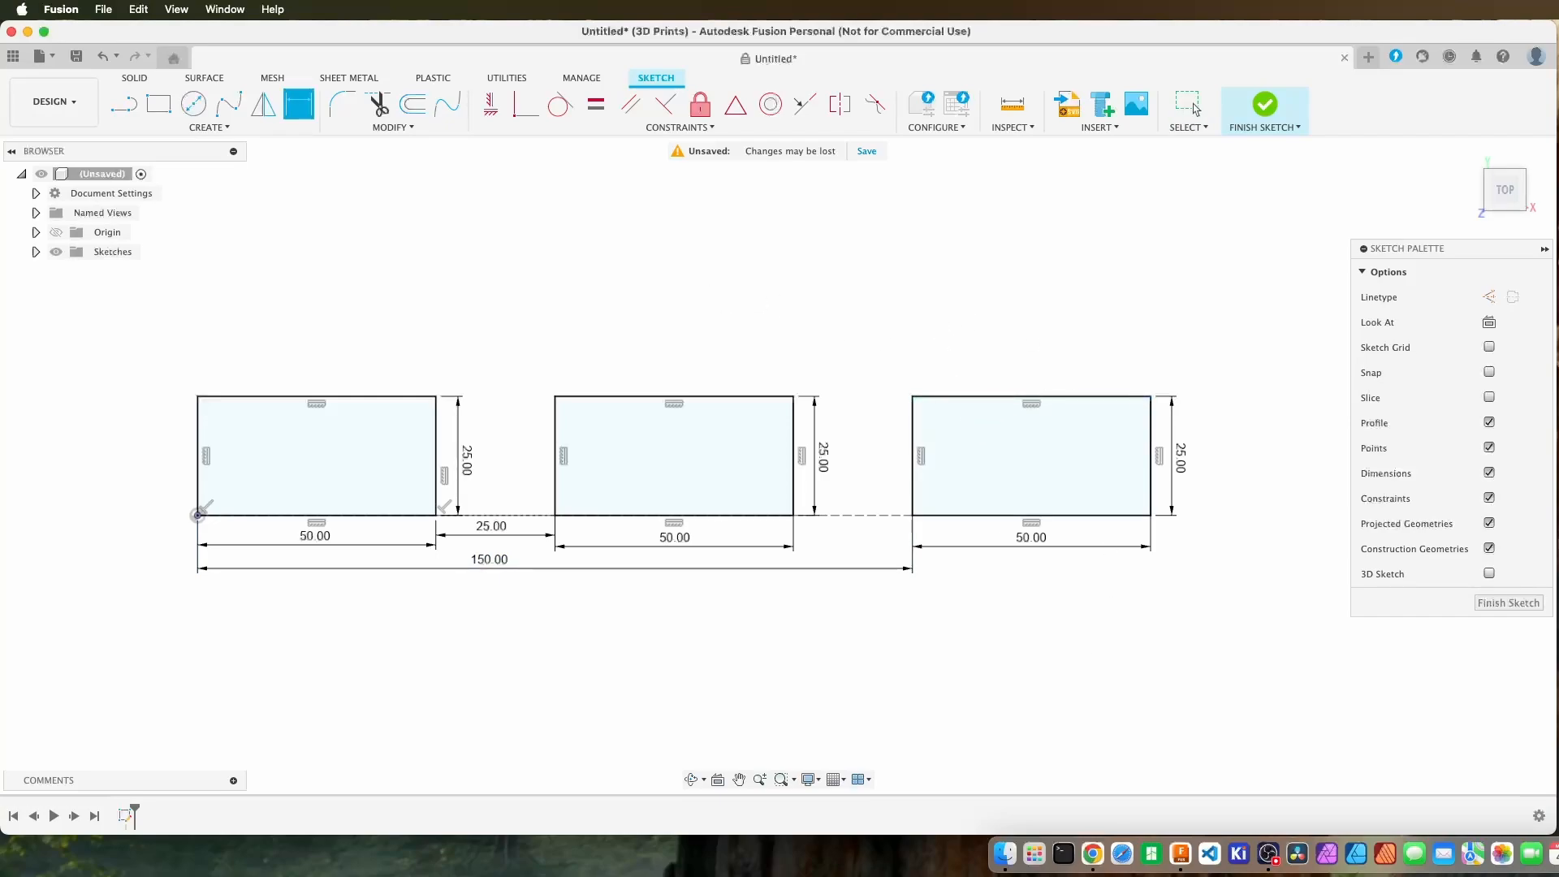
pyautogui.click(1489, 322)
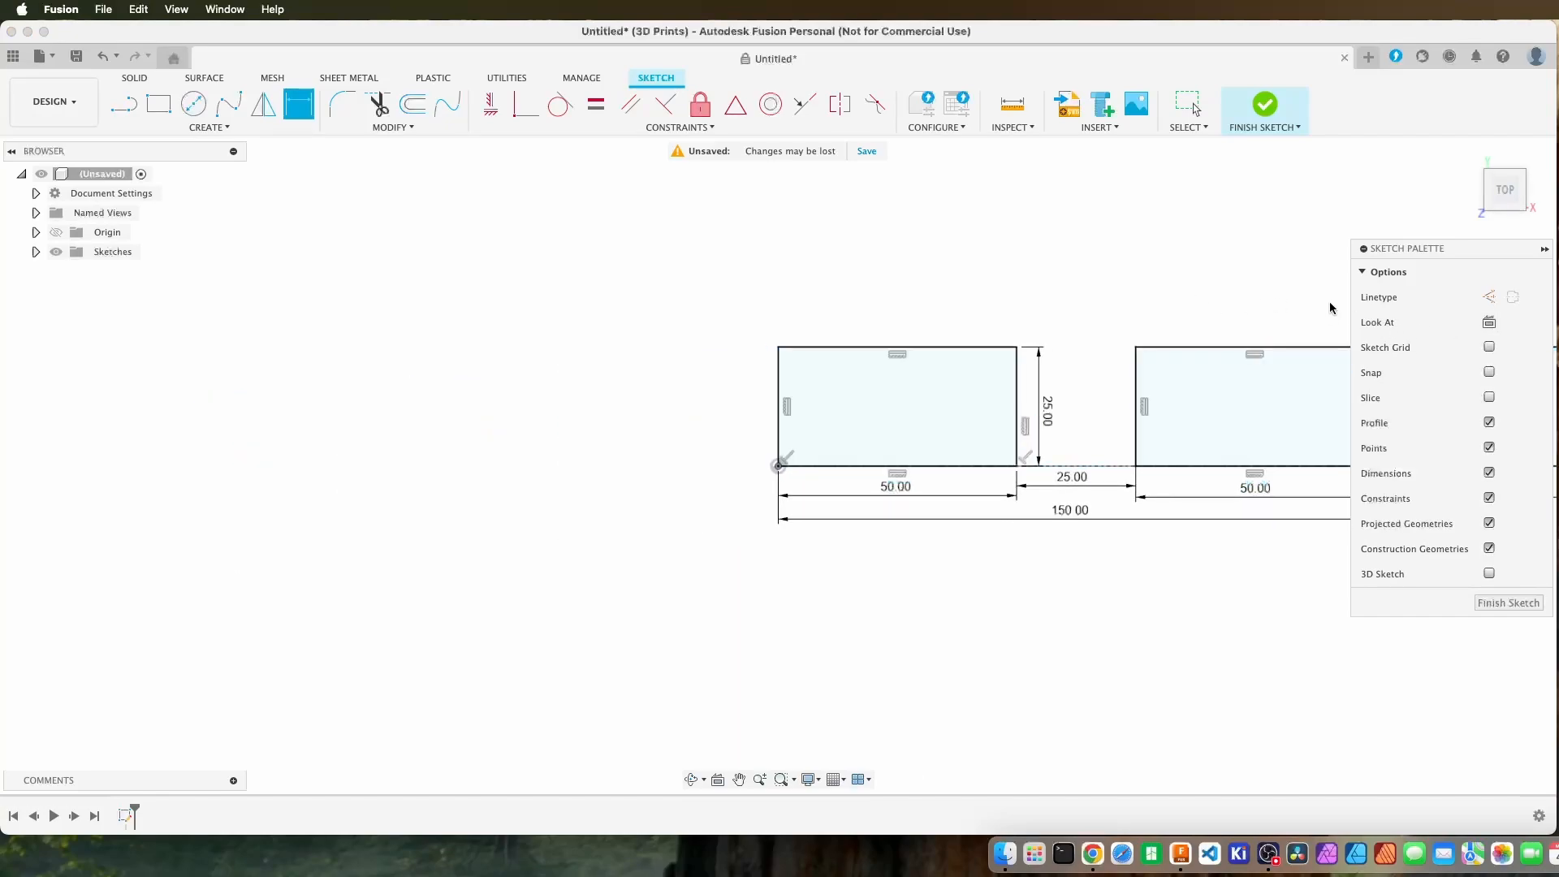
pyautogui.press('Escape')
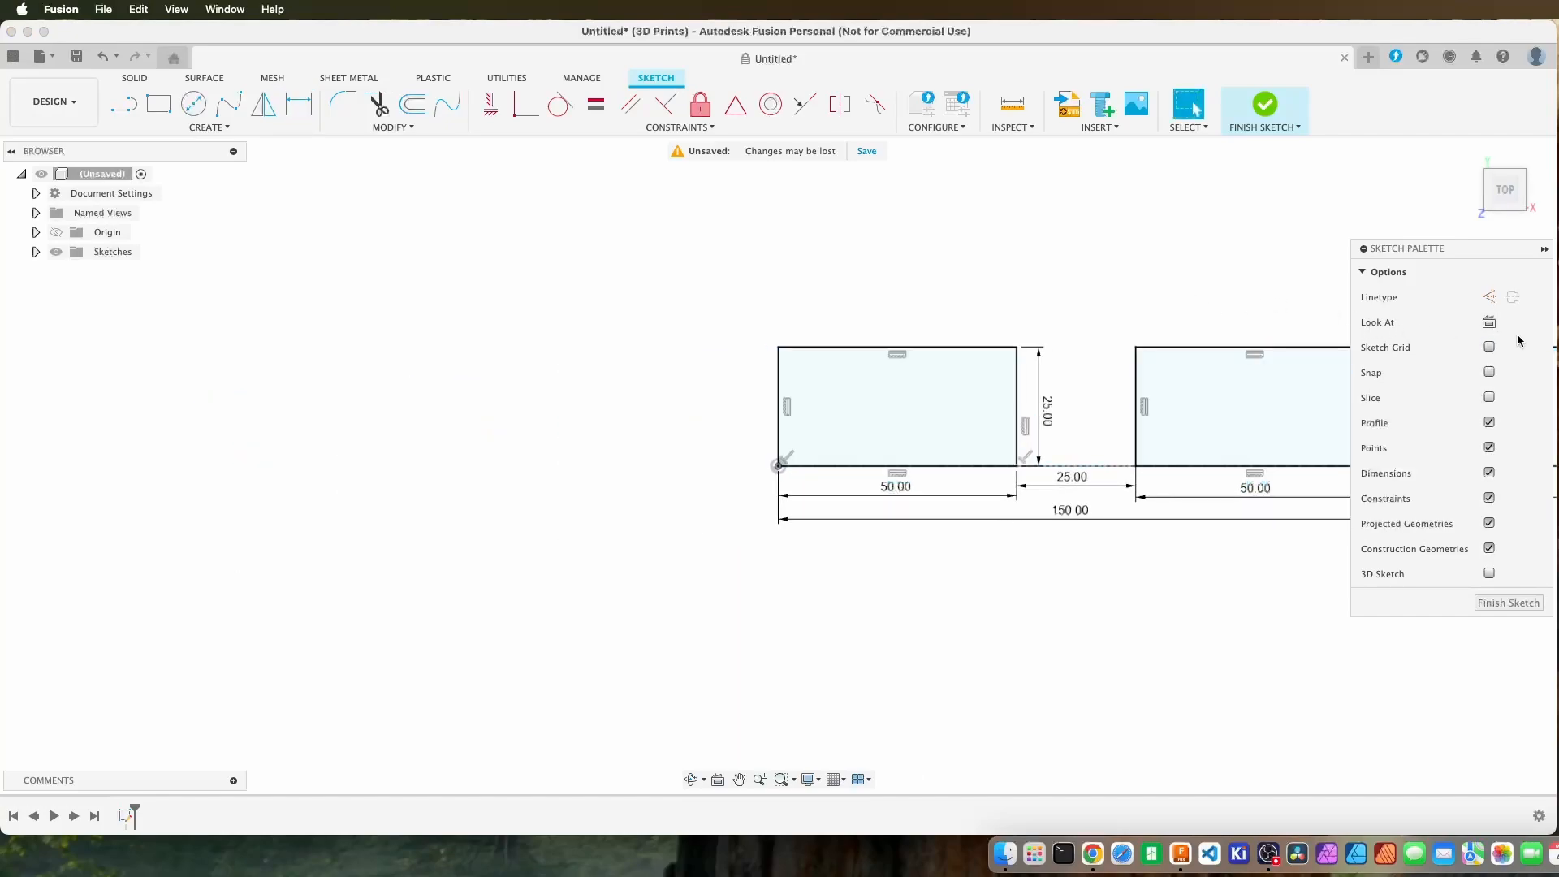
pyautogui.click(104, 56)
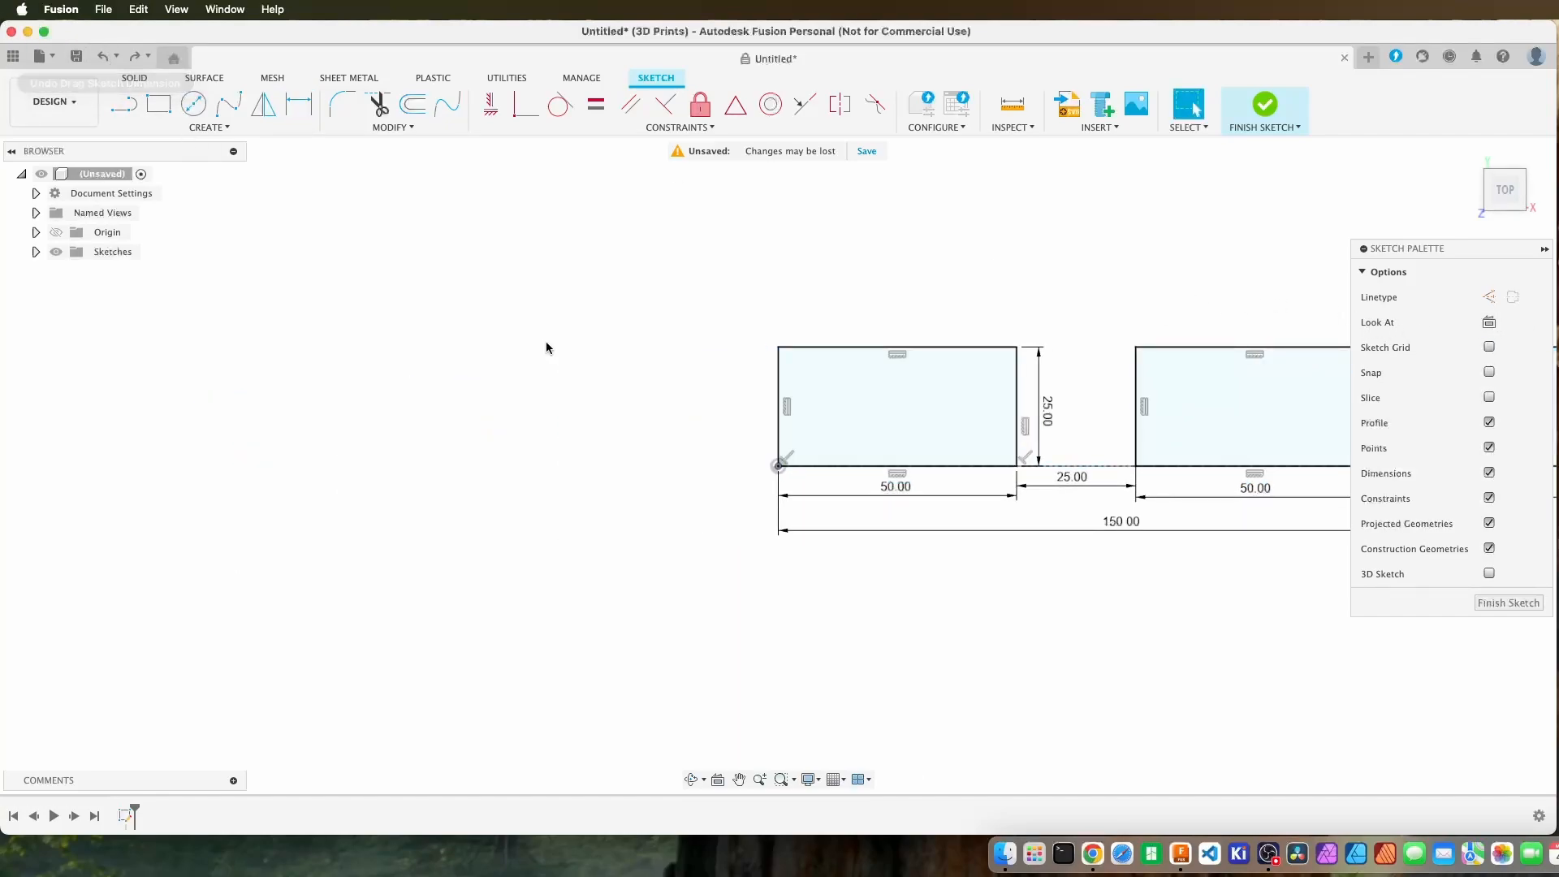
# Move the 150 mm overall dimension up close beneath the row of width dimensions.
pyautogui.moveTo(546, 345)
pyautogui.mouseDown(button='middle')
pyautogui.moveTo(320, 393)
pyautogui.moveTo(62, 403)
pyautogui.mouseUp(button='middle')
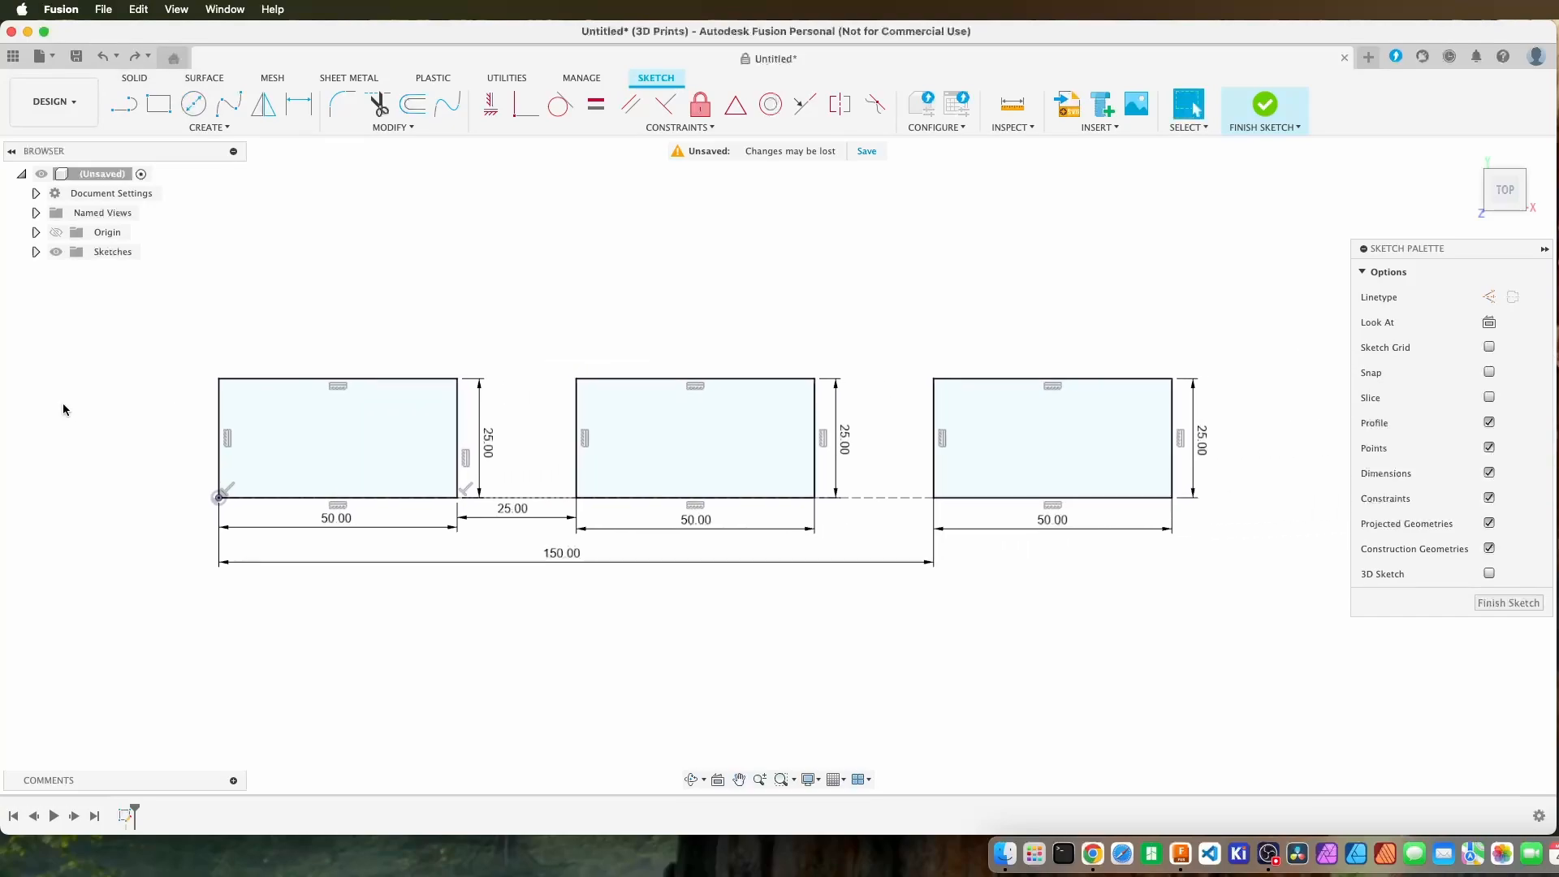
pyautogui.moveTo(560, 554); pyautogui.dragTo(509, 548)
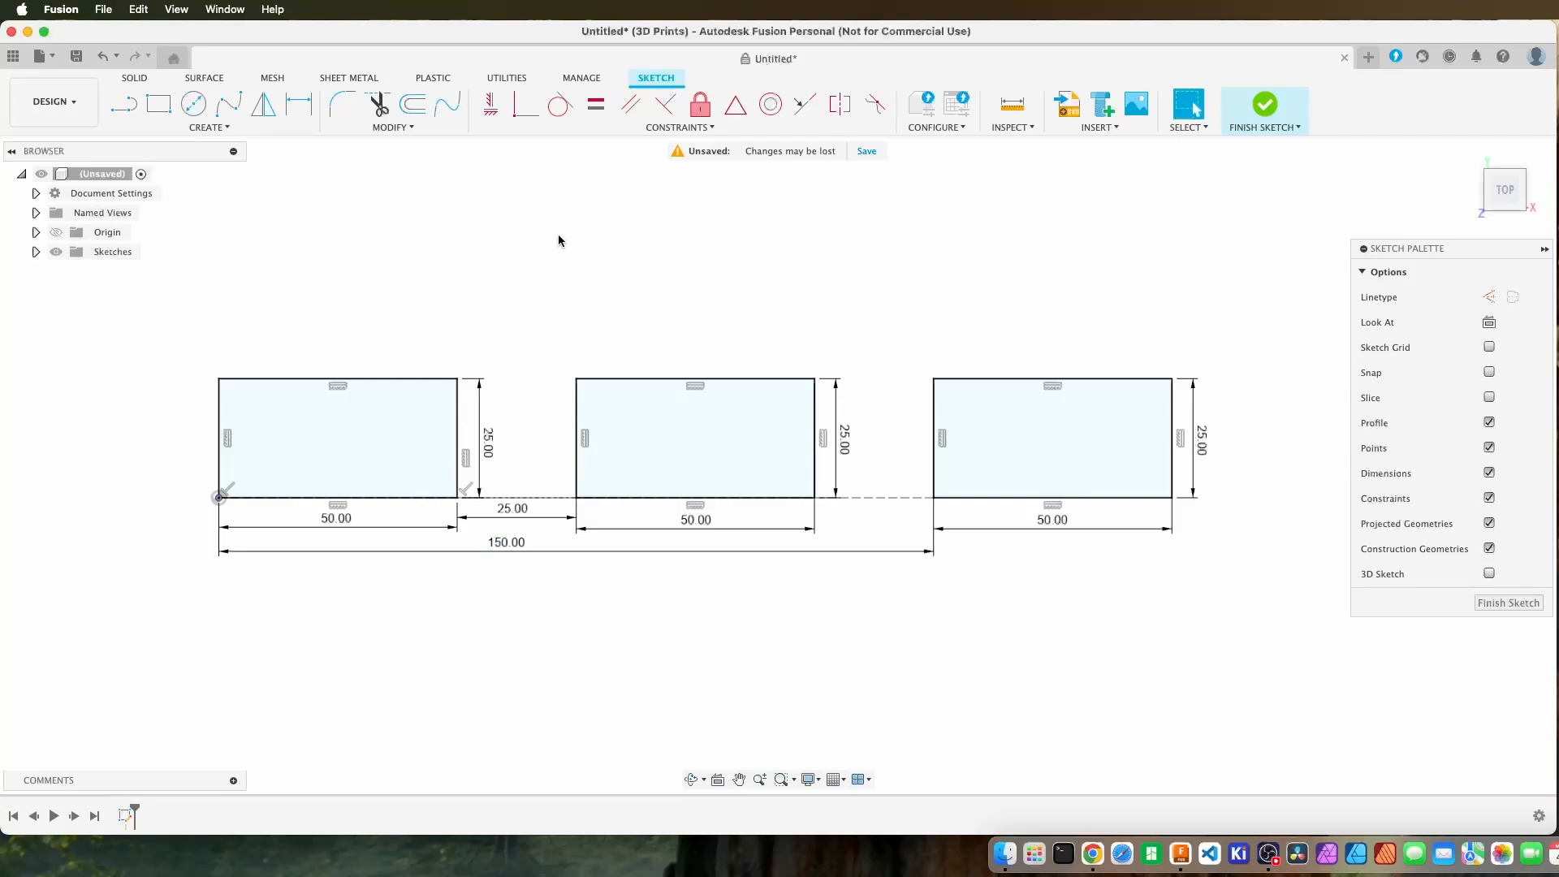
pyautogui.press('d')
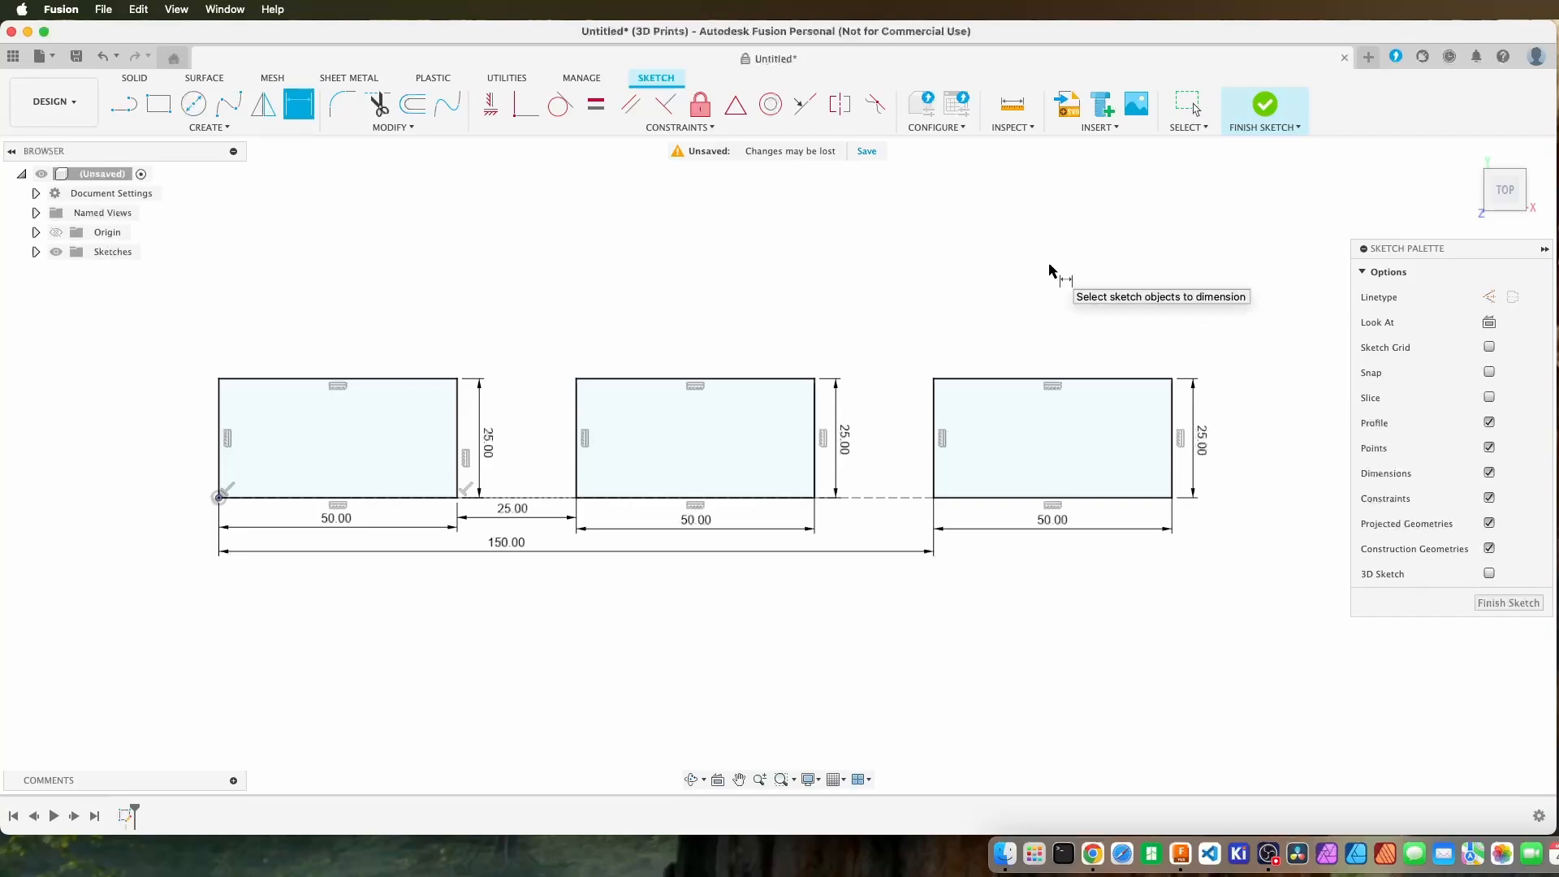
pyautogui.press('Escape')
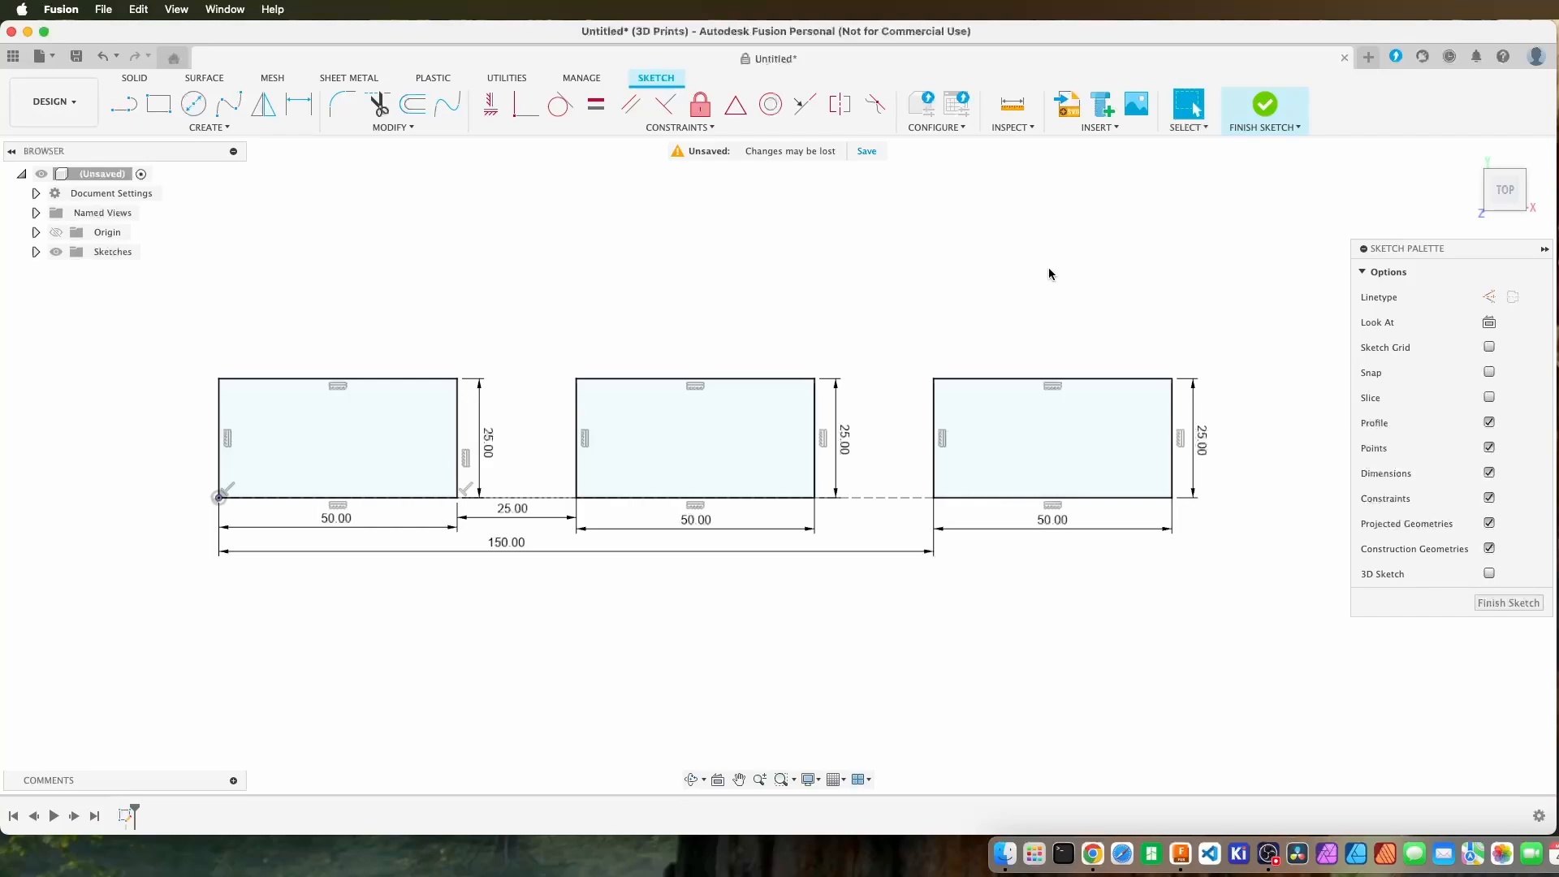
pyautogui.press('d')
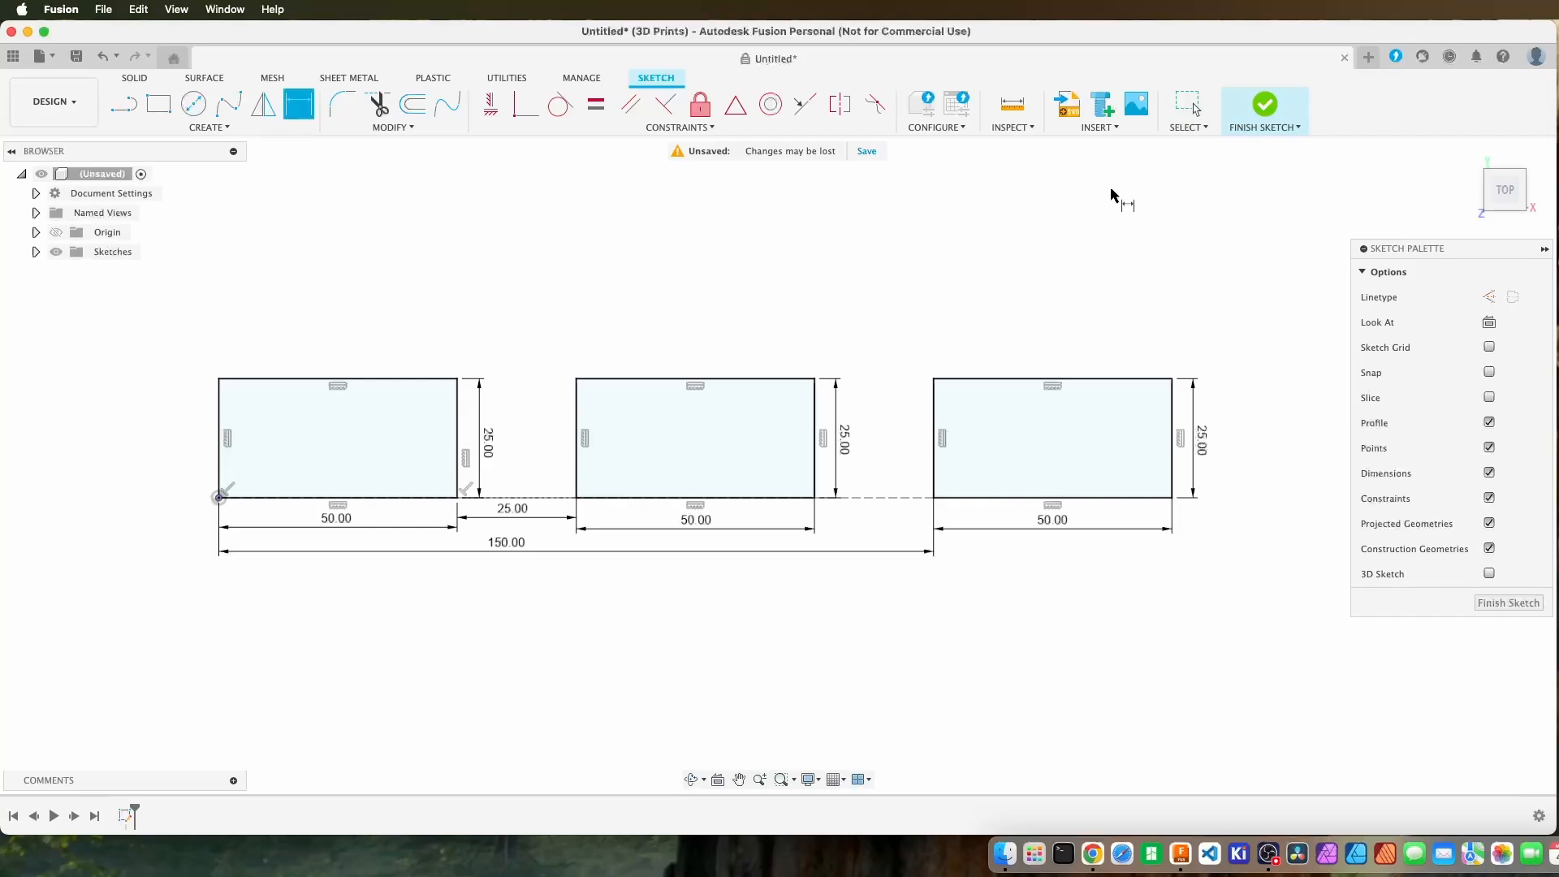
pyautogui.click(1188, 107)
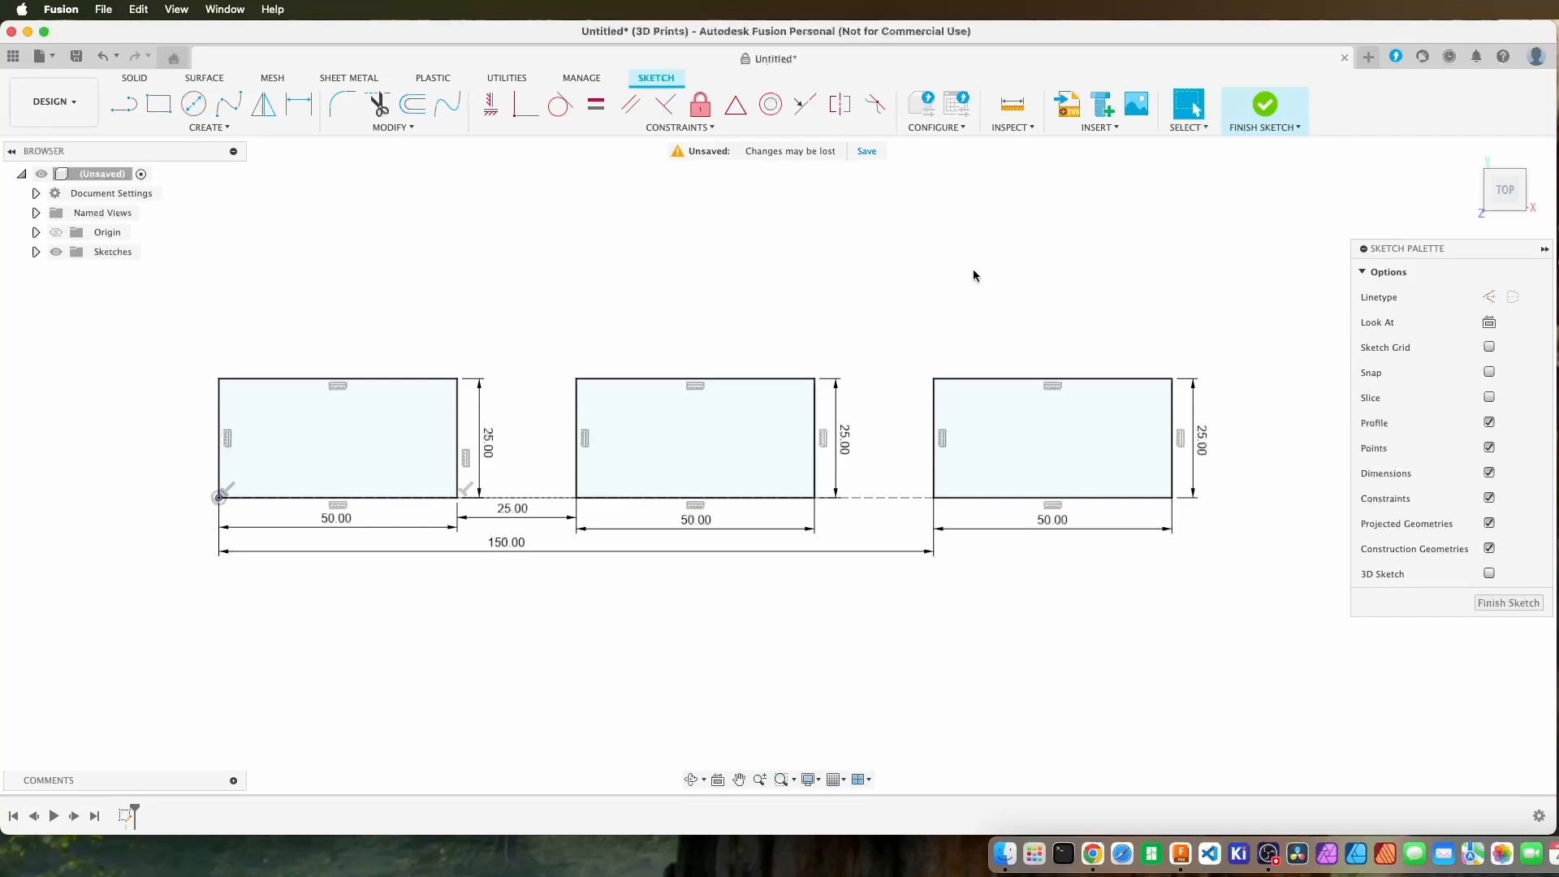
pyautogui.press('d')
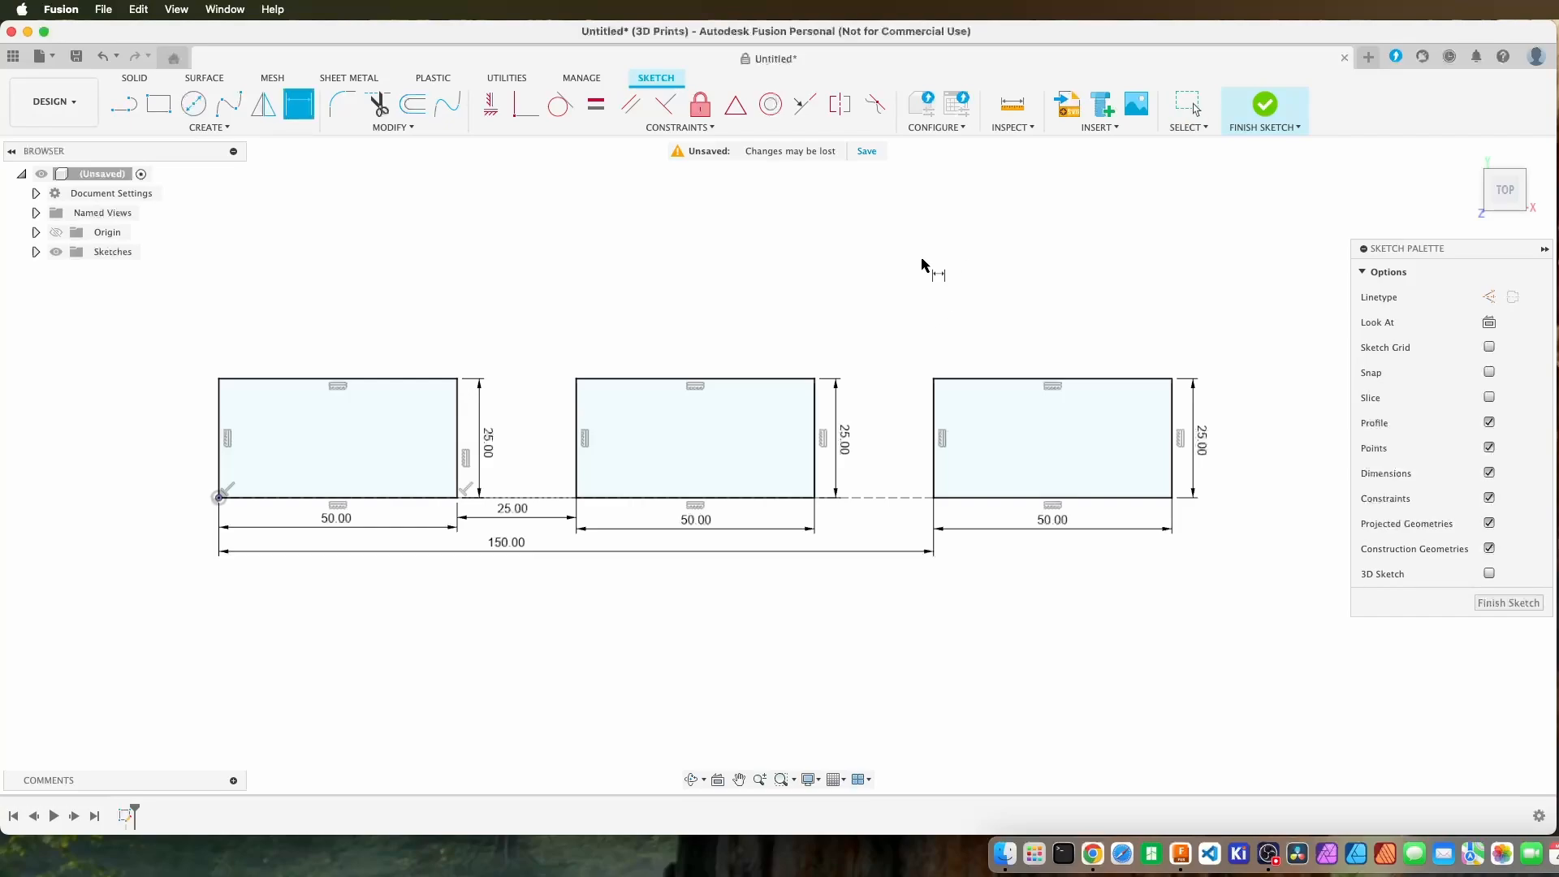
pyautogui.rightClick(856, 298)
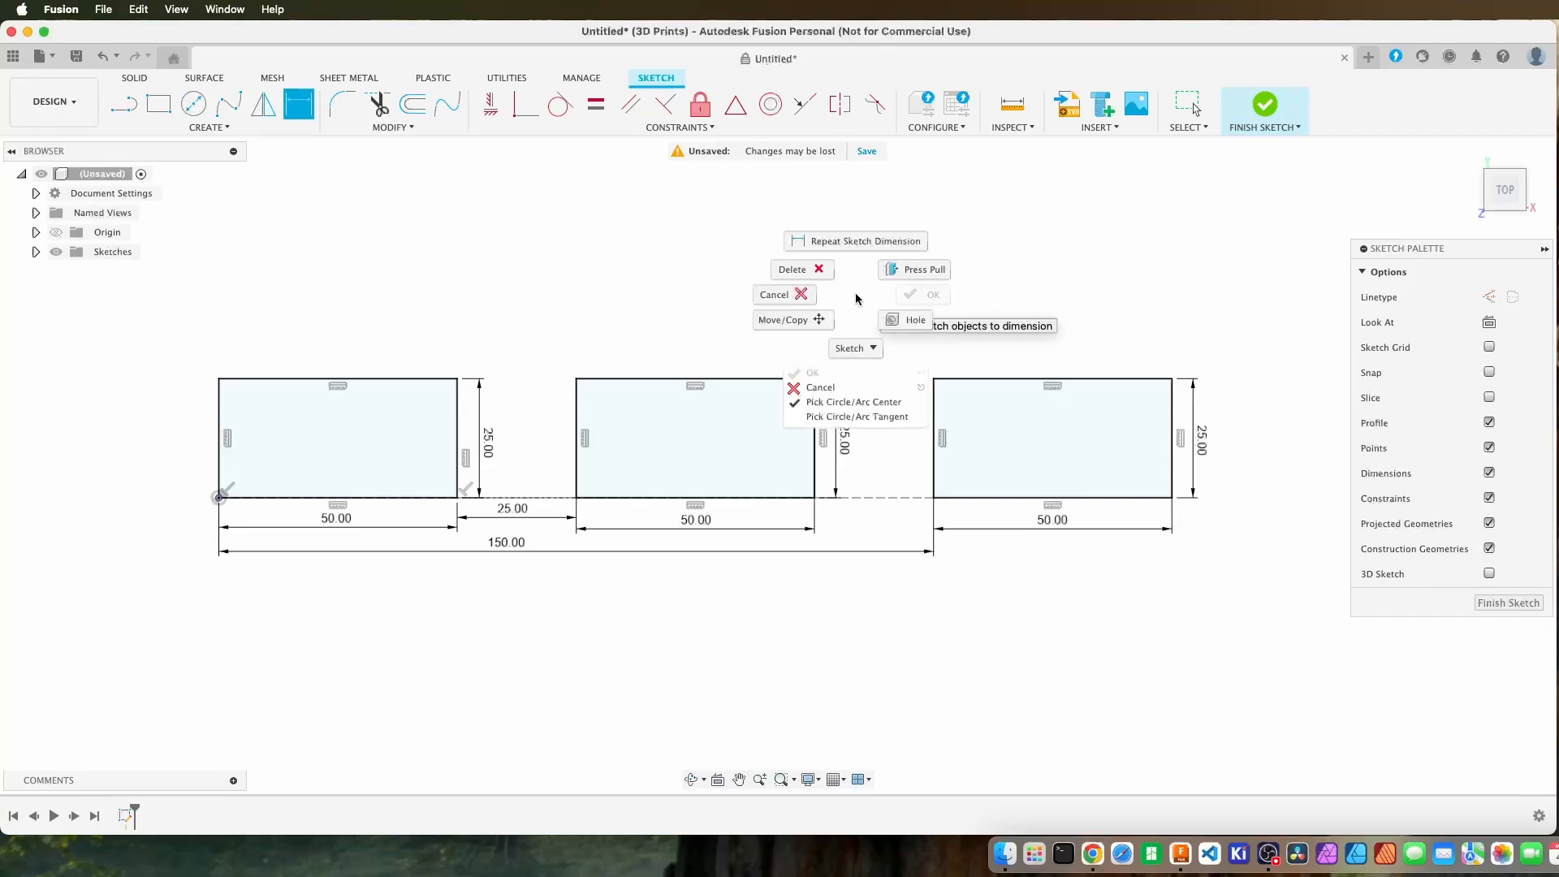
pyautogui.click(818, 390)
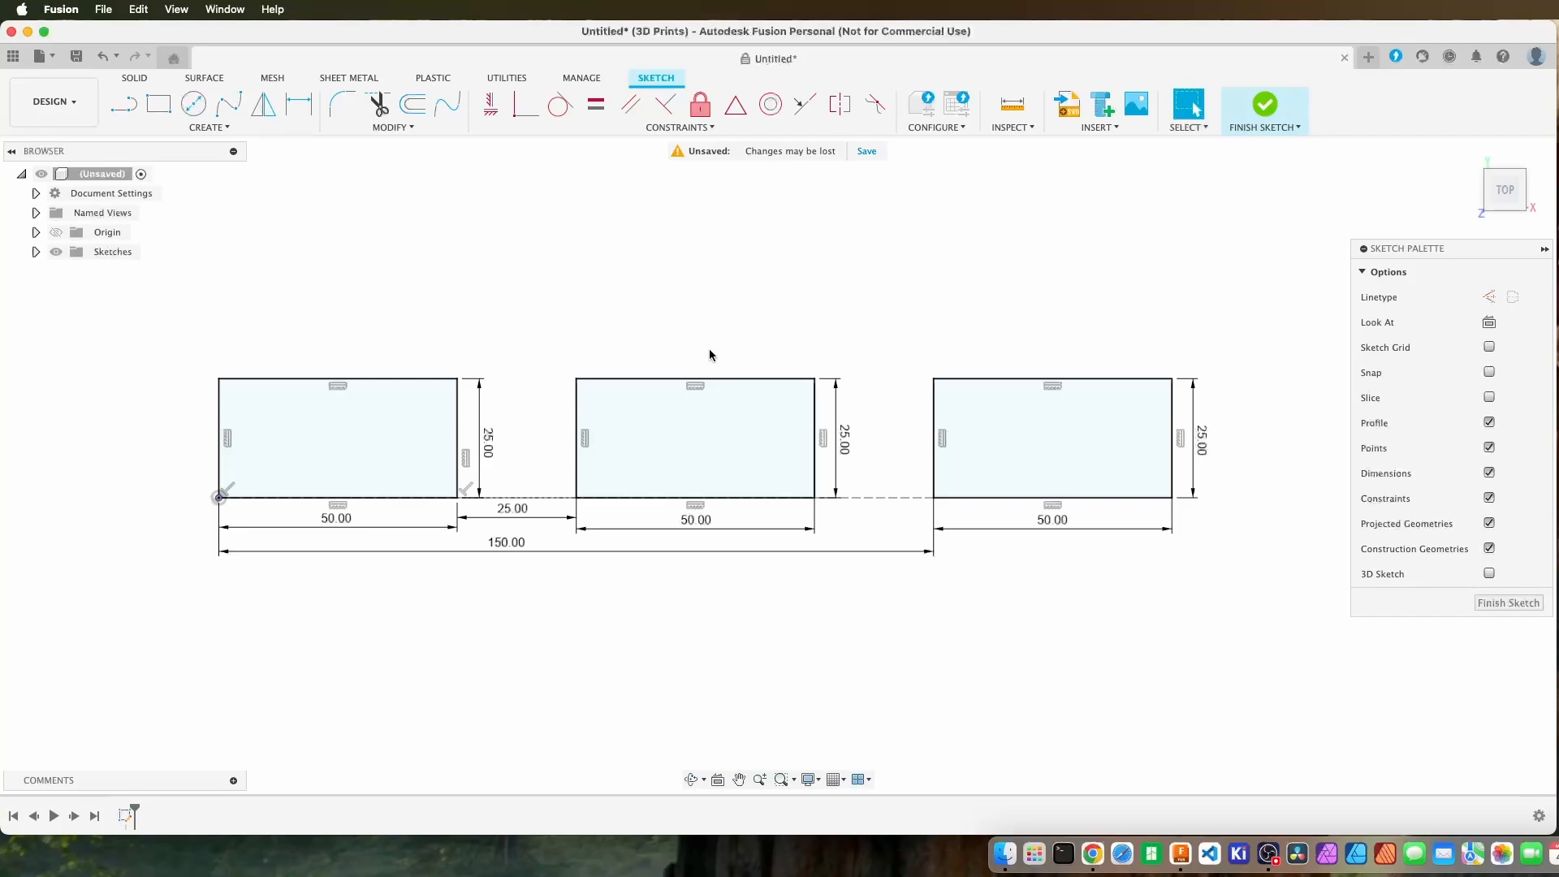
# Zoom and pan away from the sketch, and fit all three rectangles back into the view.
pyautogui.scroll(3, 709, 355)
pyautogui.scroll(-3, 714, 308)
pyautogui.moveTo(724, 261)
pyautogui.mouseDown(button='middle')
pyautogui.moveTo(1093, 851)
pyautogui.moveTo(1234, 855)
pyautogui.mouseUp(button='middle')
pyautogui.moveTo(766, 388); pyautogui.dragTo(1008, 606, button='middle')
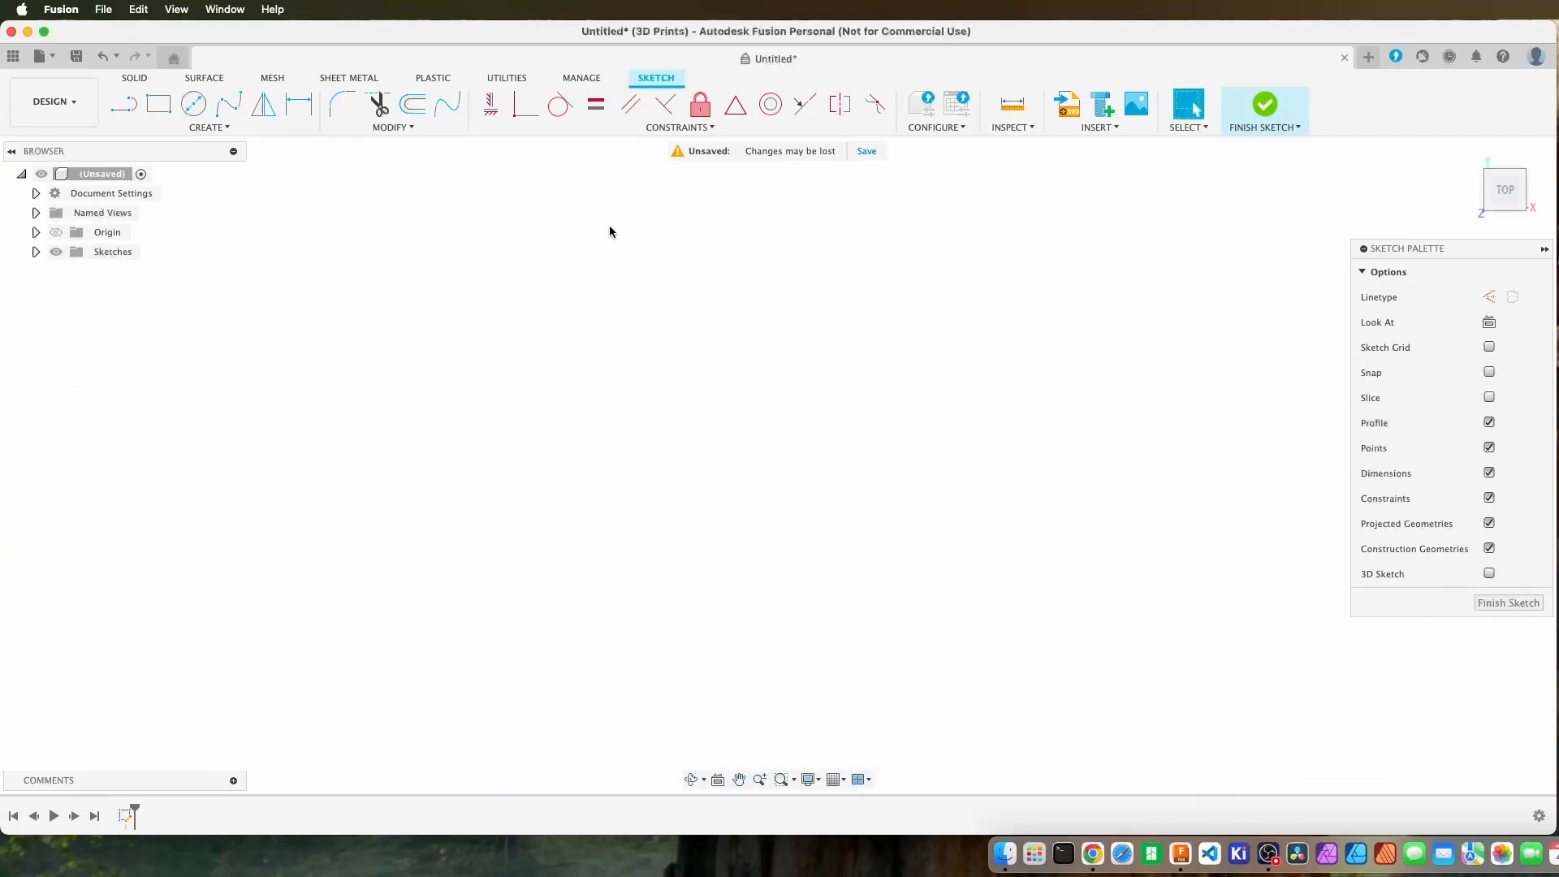
pyautogui.moveTo(610, 227); pyautogui.dragTo(935, 560, button='middle')
pyautogui.middleClick(793, 373)
pyautogui.middleClick(793, 373)
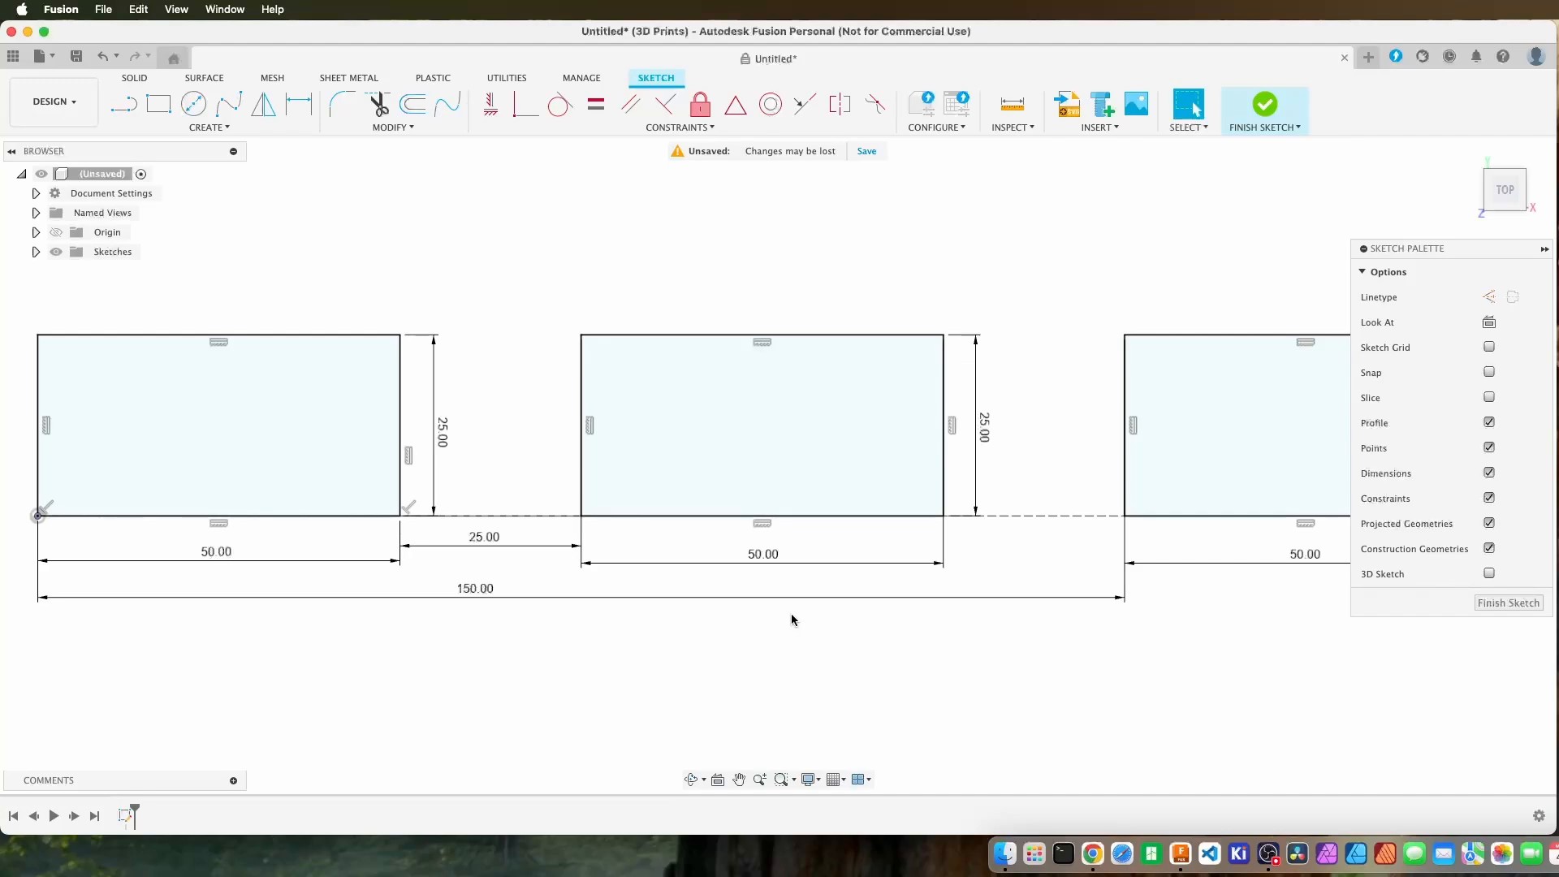
# Reposition the sketch palette beside the drawing so that it covers as little of the third rectangle as possible.
pyautogui.moveTo(1430, 251); pyautogui.dragTo(1425, 592)
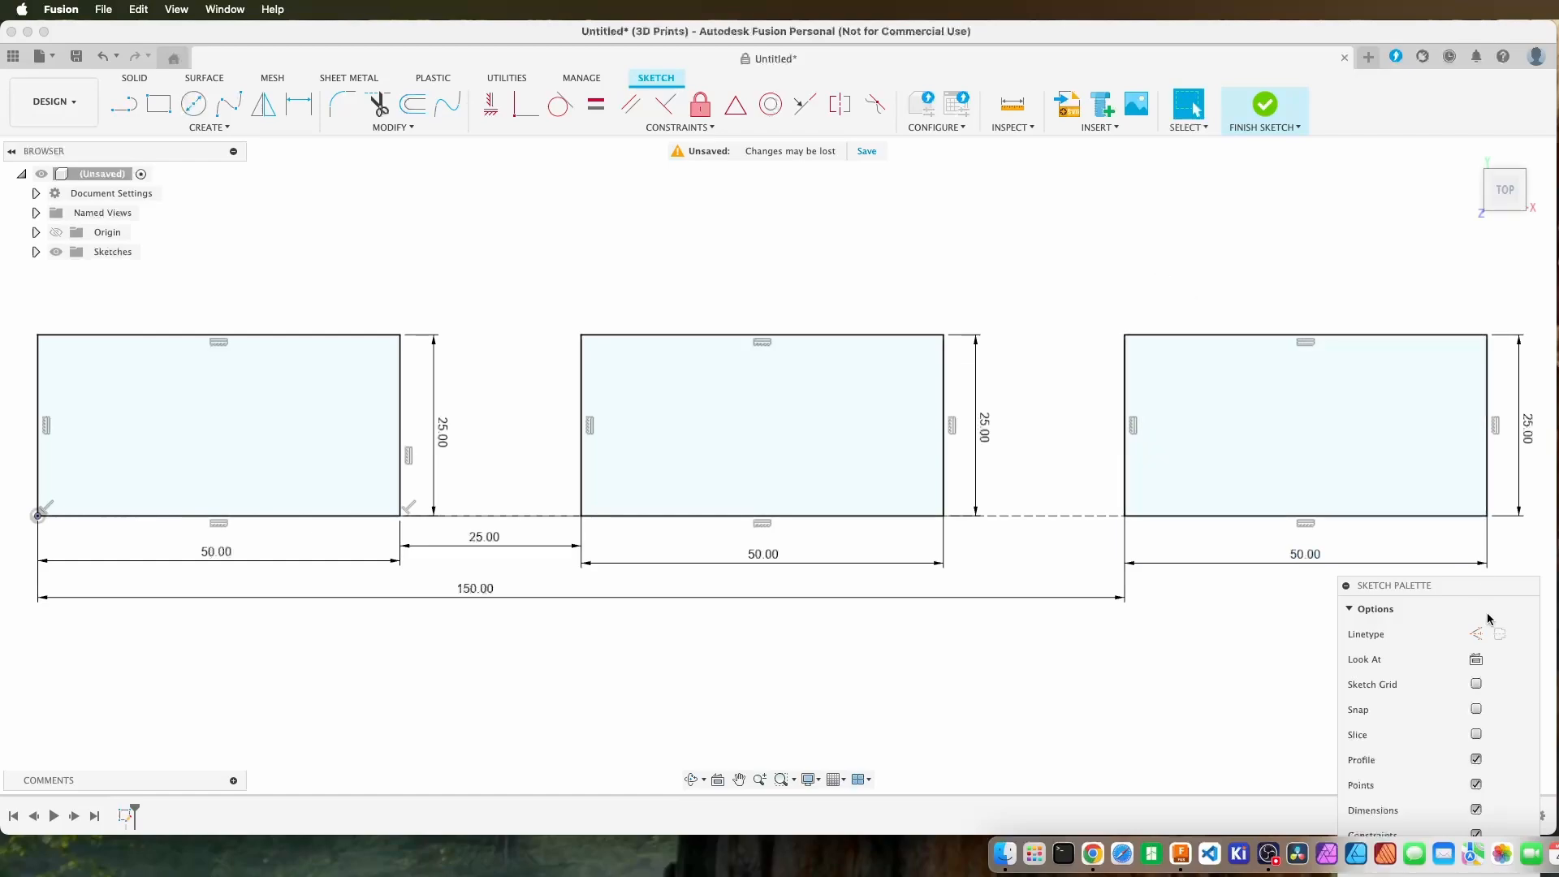
pyautogui.moveTo(1459, 588)
pyautogui.mouseDown()
pyautogui.moveTo(1418, 287)
pyautogui.moveTo(1465, 293)
pyautogui.moveTo(1428, 314)
pyautogui.moveTo(1435, 419)
pyautogui.mouseUp()
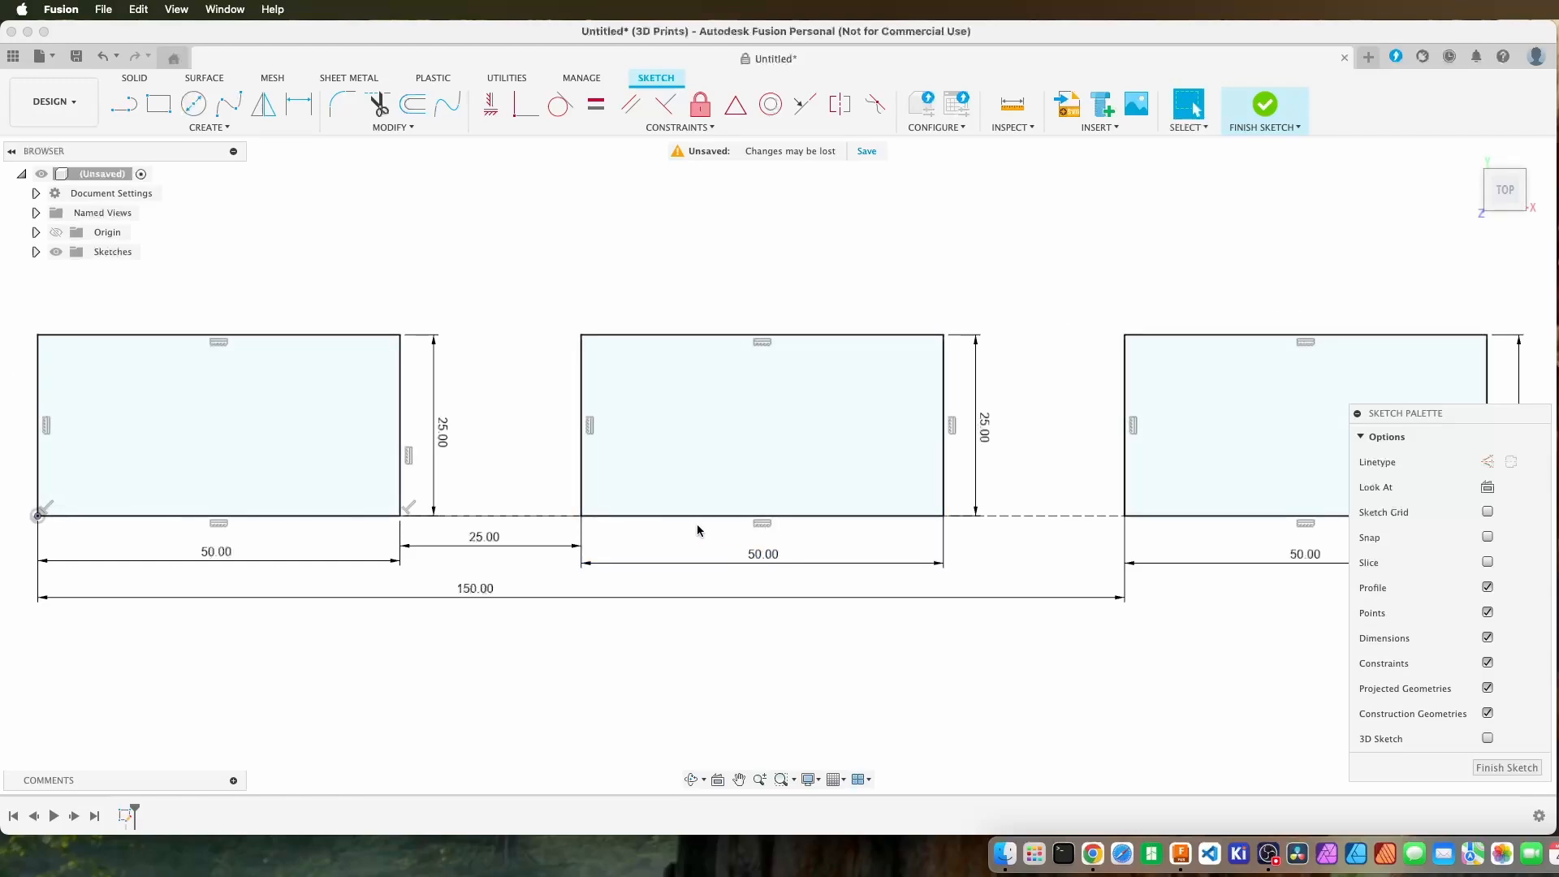
pyautogui.scroll(-5, 696, 524)
pyautogui.scroll(-1, 735, 510)
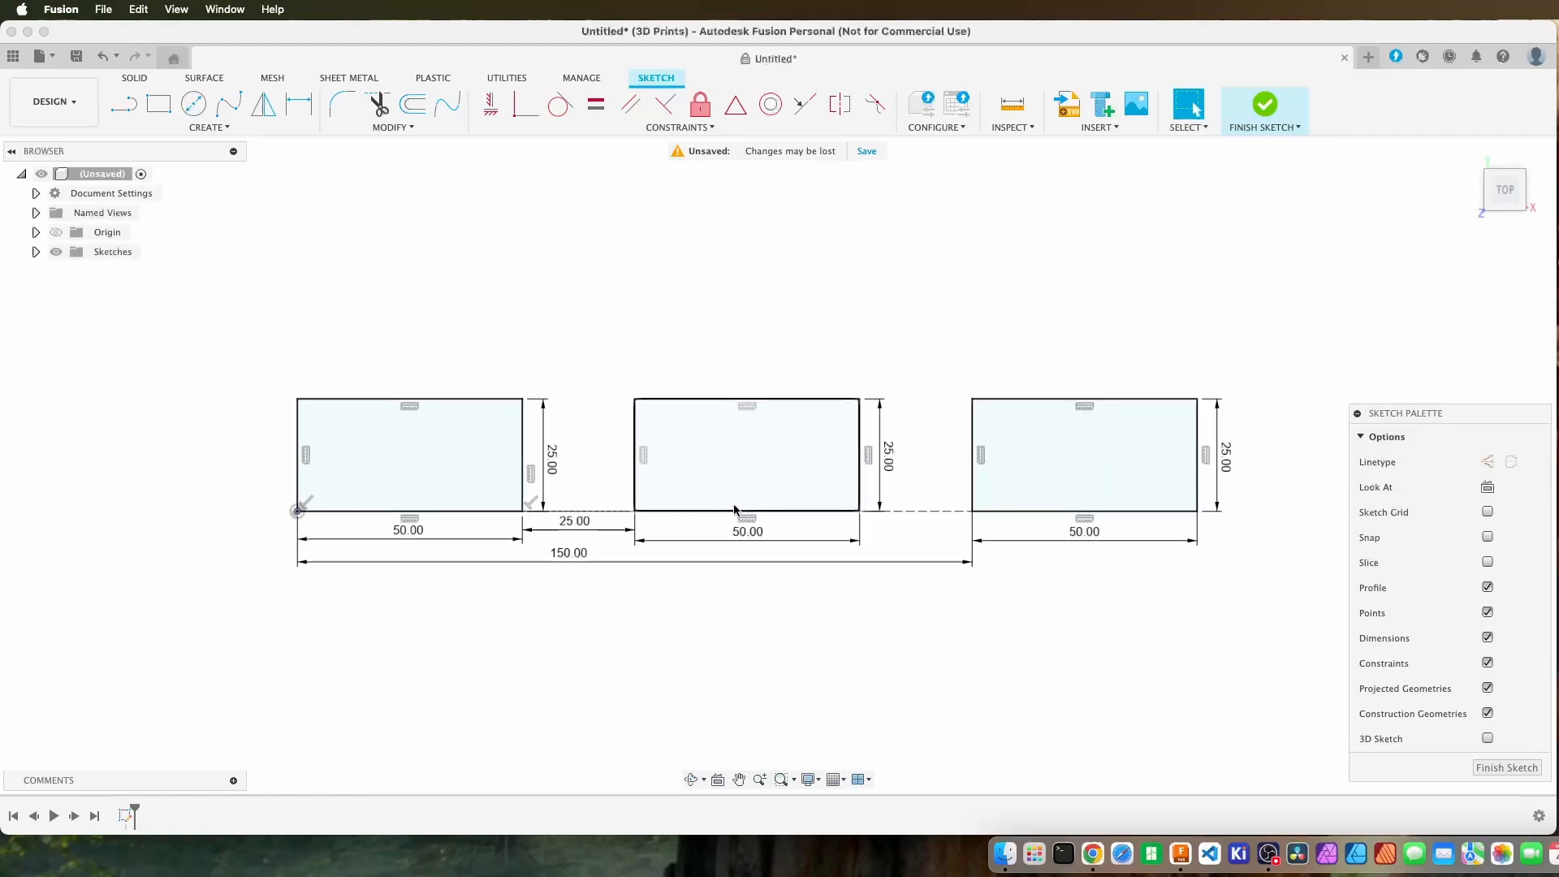
pyautogui.scroll(3, 735, 510)
pyautogui.moveTo(1479, 415); pyautogui.dragTo(1476, 284)
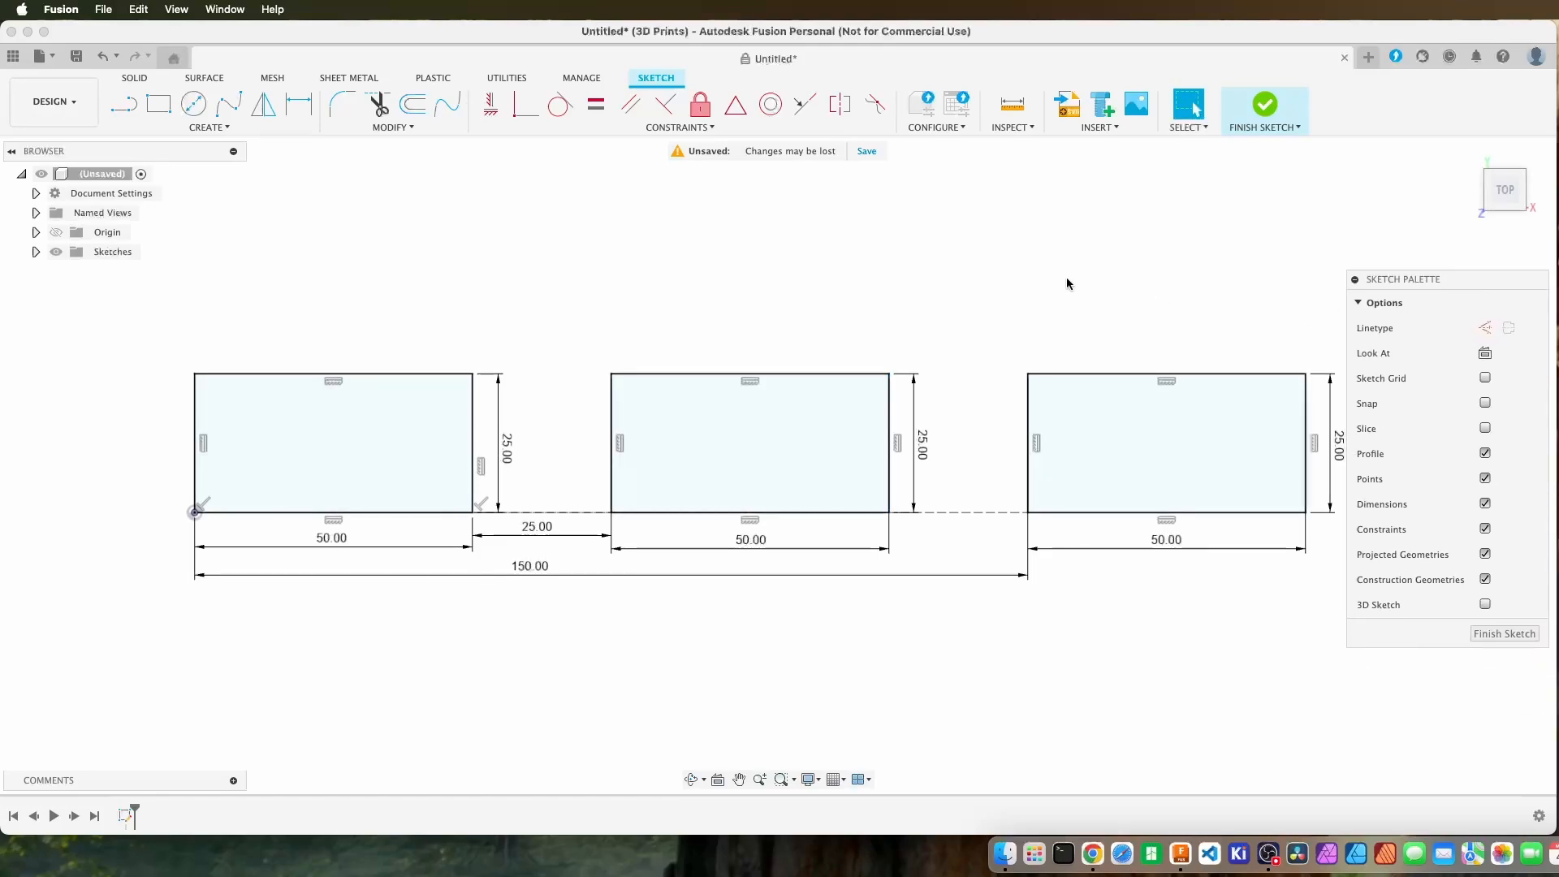
# Centre the three dimensioned rectangles in the view and finish the sketch.
pyautogui.hscroll(3, 1013, 262)
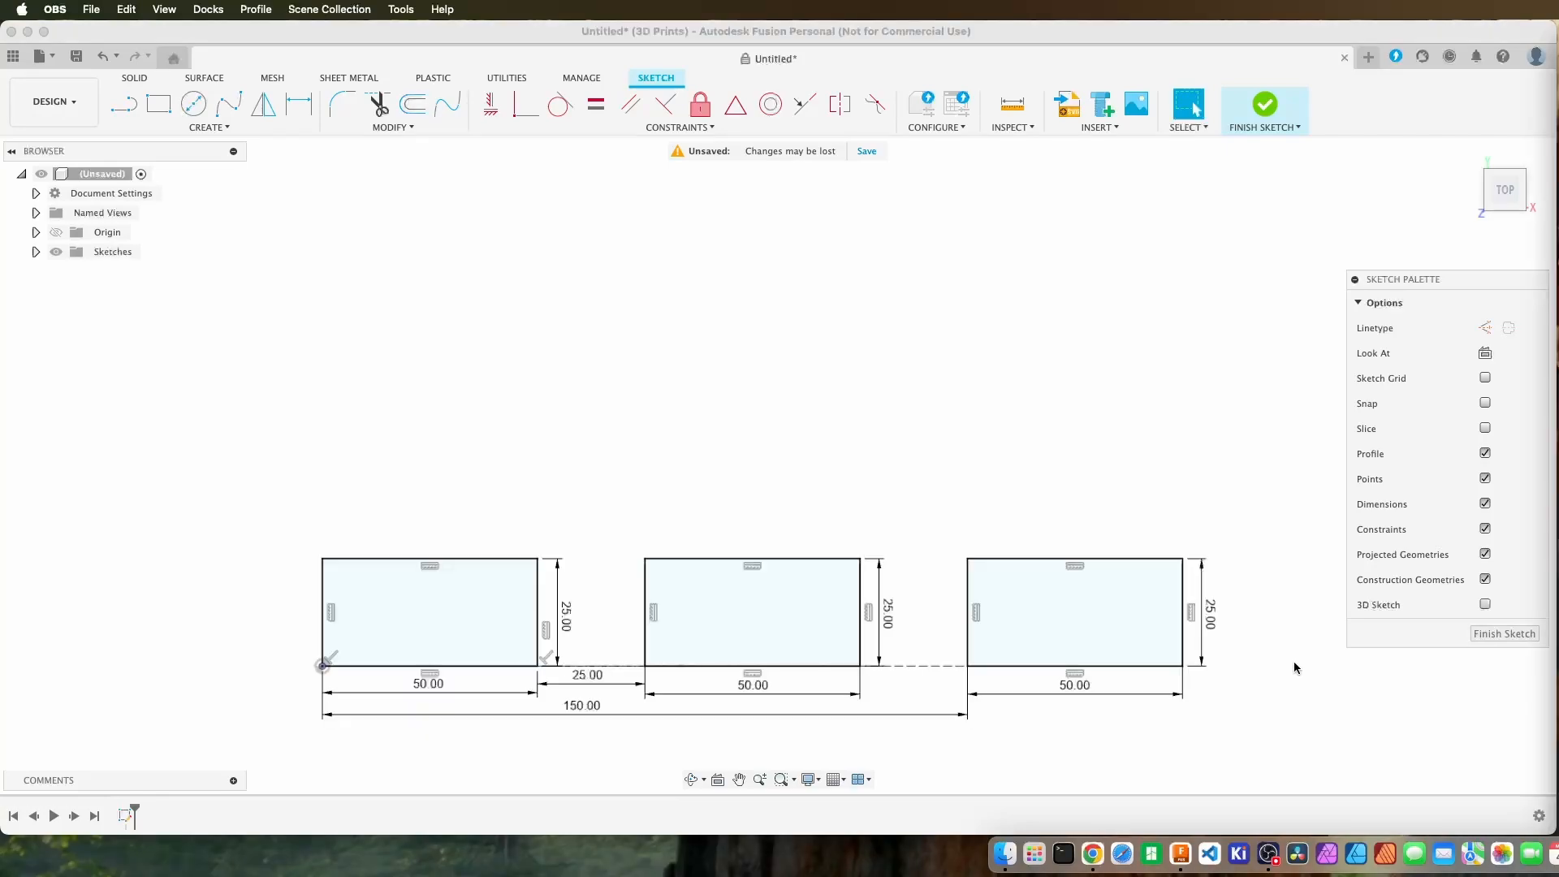
pyautogui.moveTo(1294, 660); pyautogui.dragTo(1260, 549, button='middle')
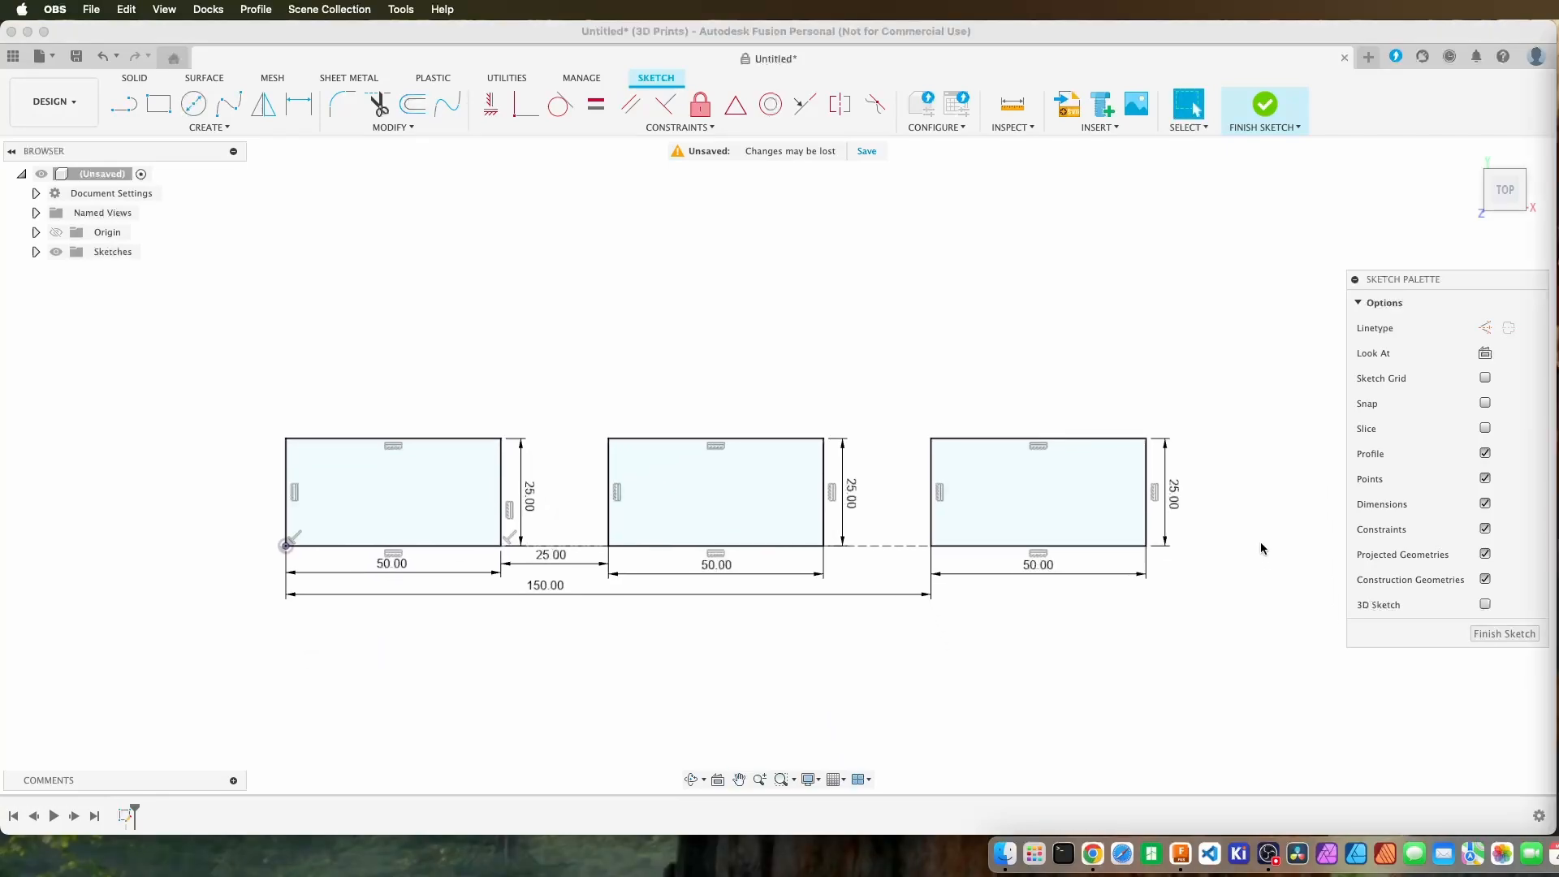
pyautogui.scroll(2, 1260, 543)
pyautogui.scroll(-2, 1260, 543)
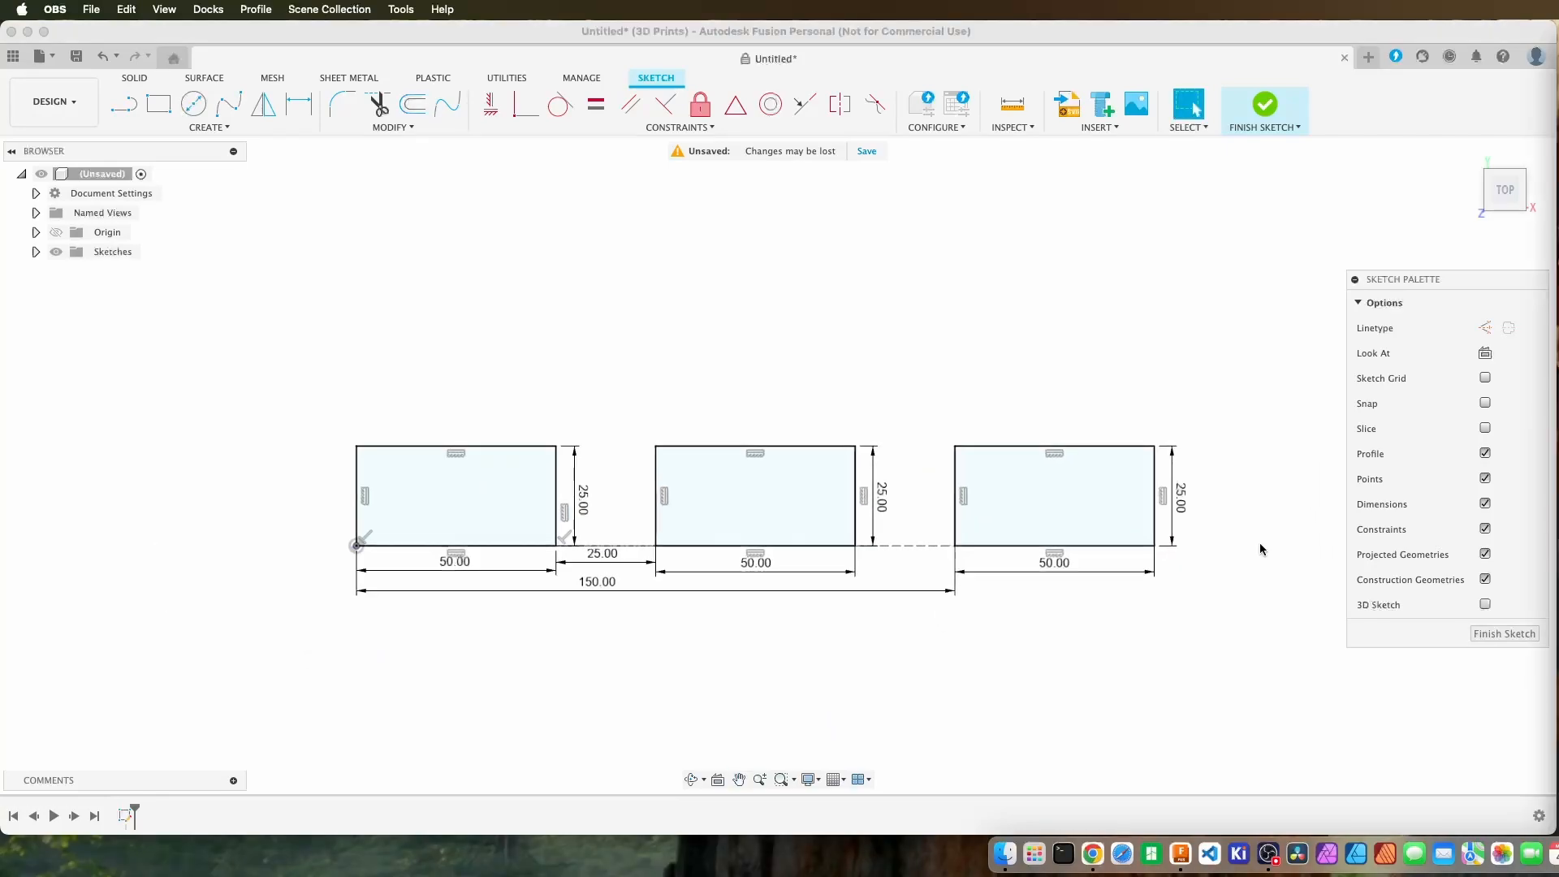
pyautogui.click(1497, 630)
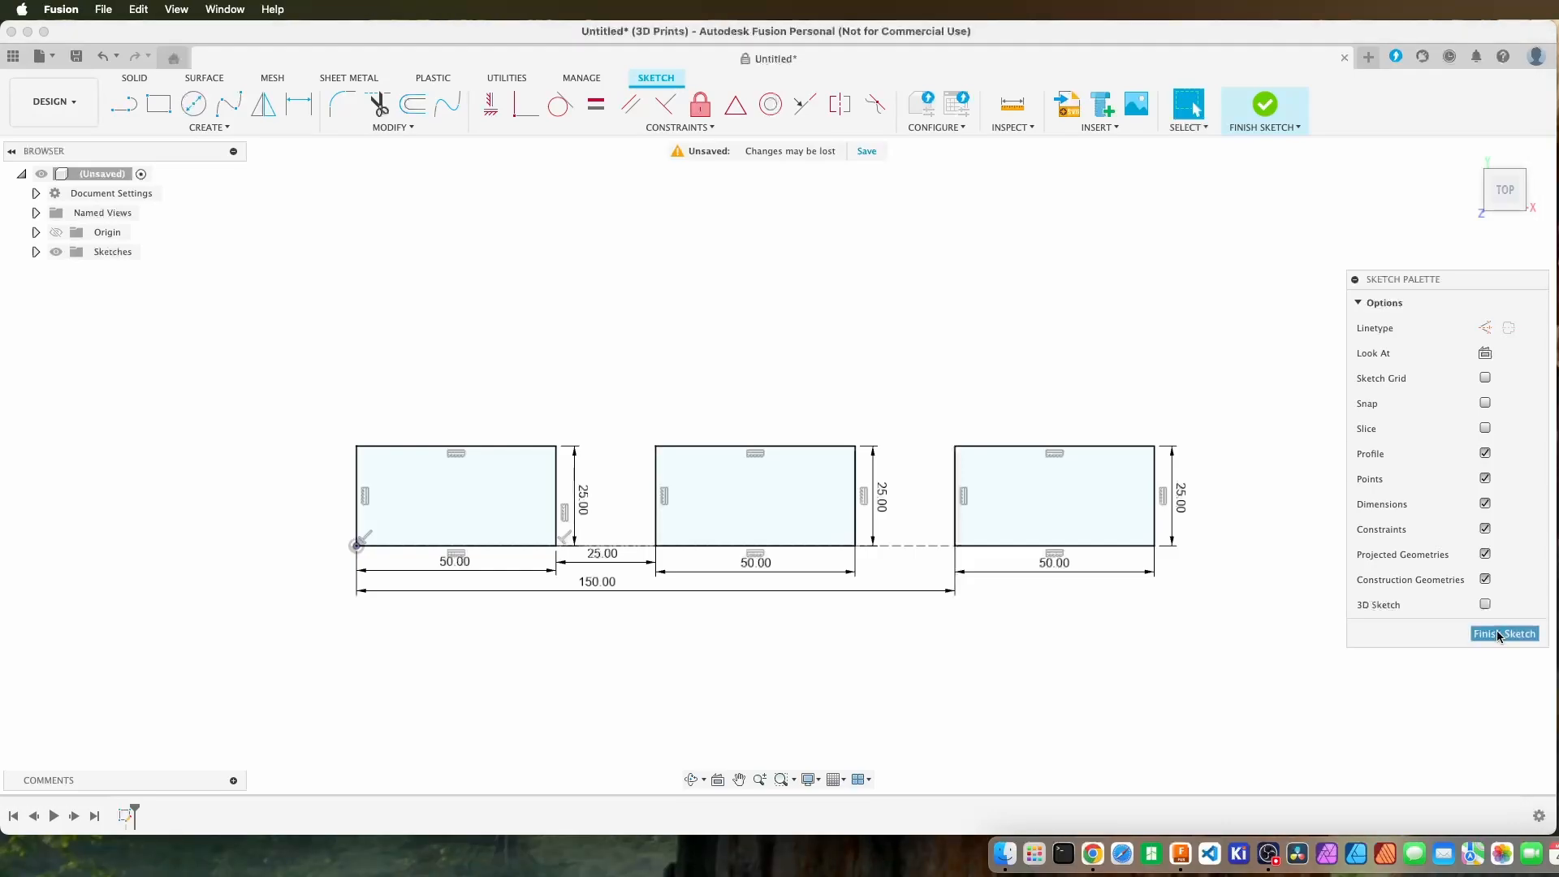
pyautogui.click(1497, 630)
pyautogui.scroll(-2, 719, 612)
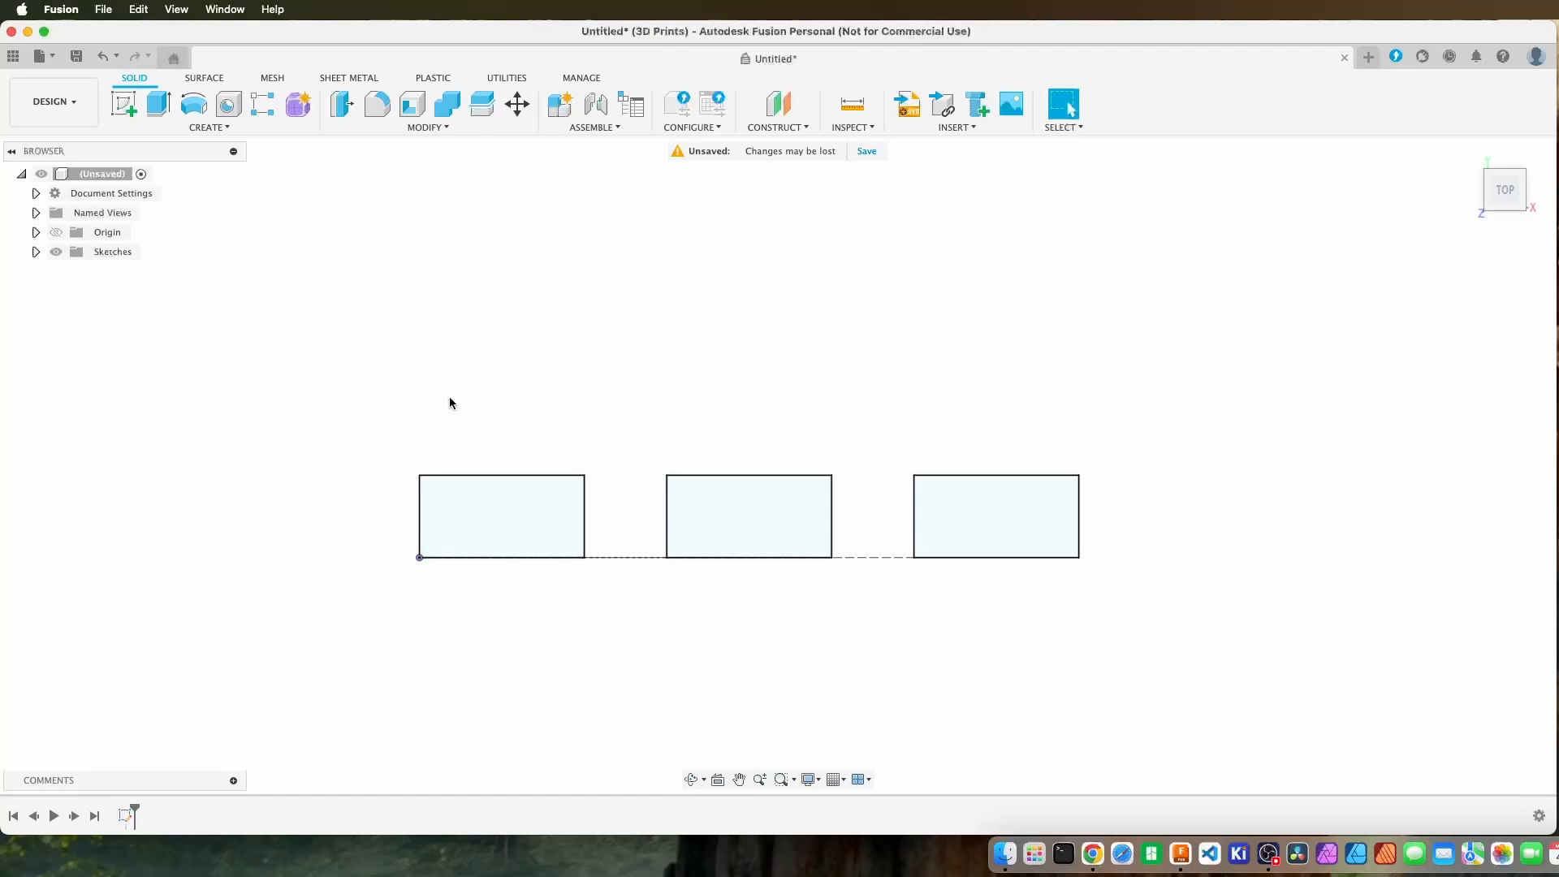
pyautogui.moveTo(449, 401)
pyautogui.mouseDown(button='middle')
pyautogui.moveTo(466, 417)
pyautogui.moveTo(437, 518)
pyautogui.mouseUp(button='middle')
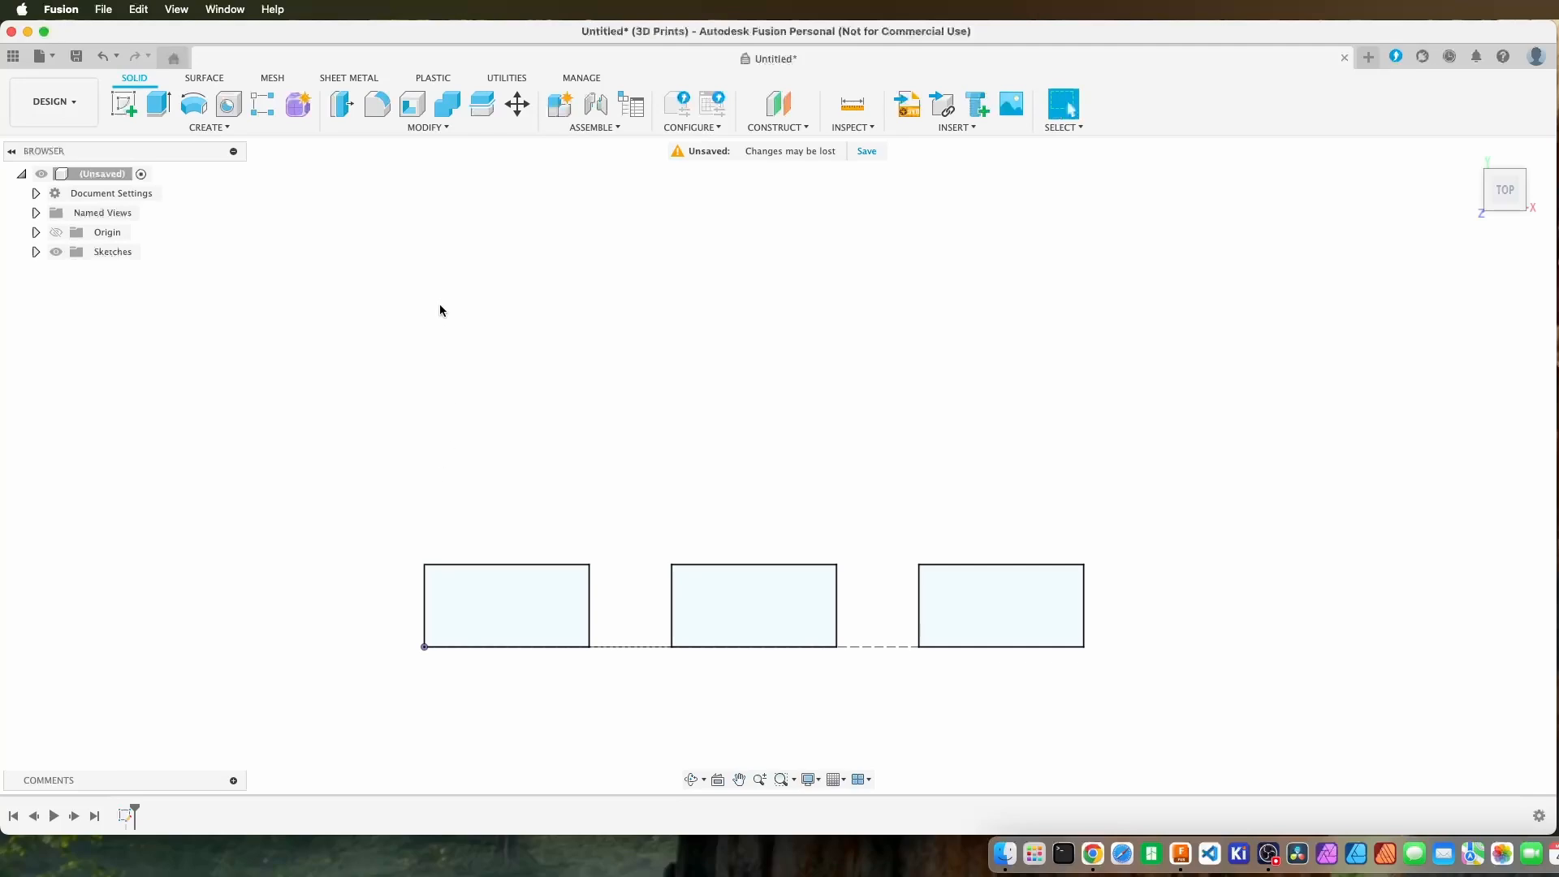